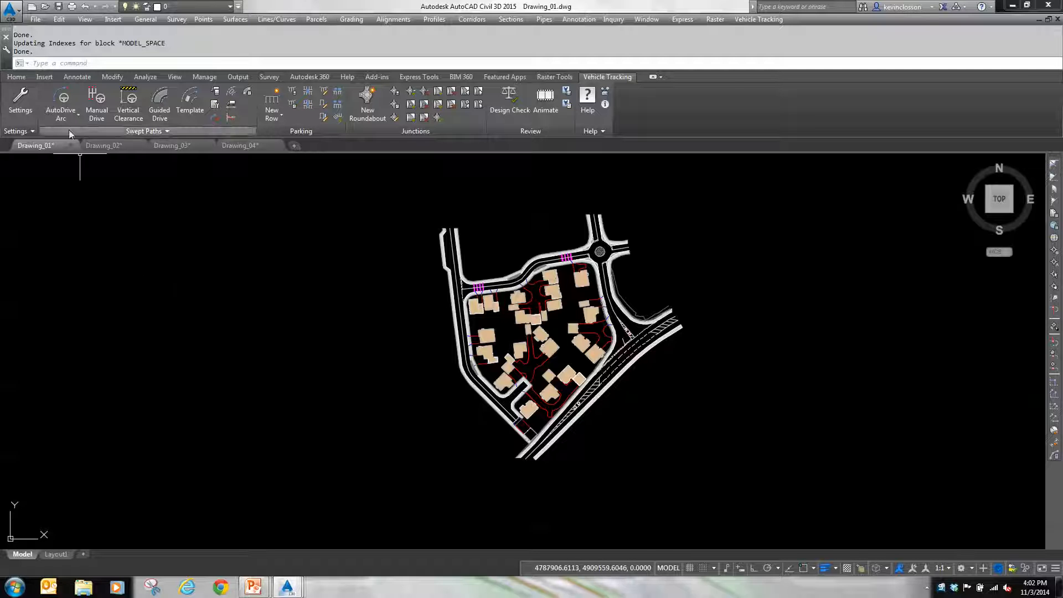
Step: Open the vehicle library and view the S-BUS-36 school bus diagram in side view and in plan view
click(215, 90)
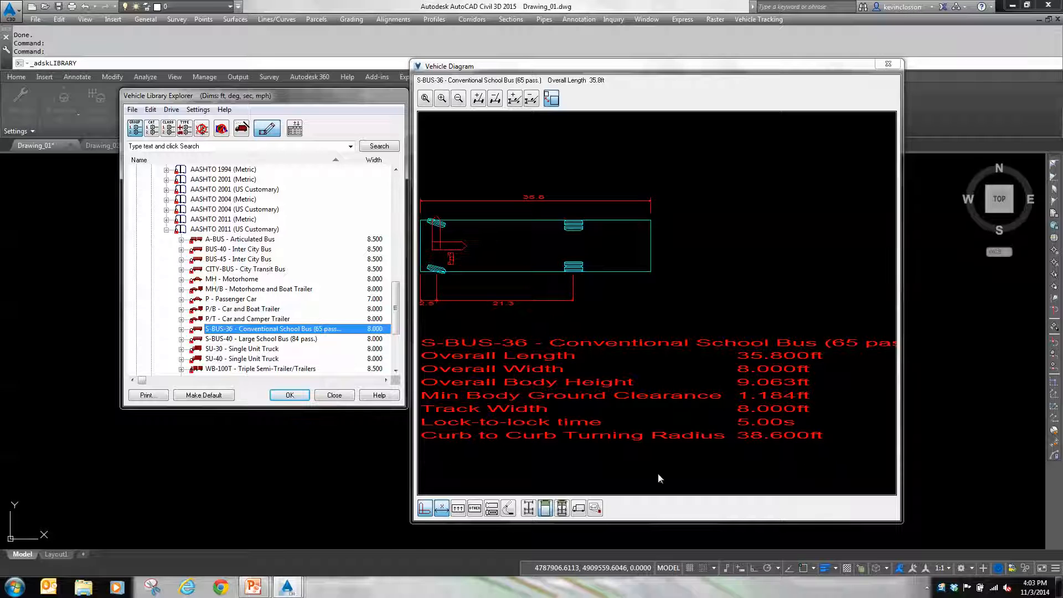
click(579, 510)
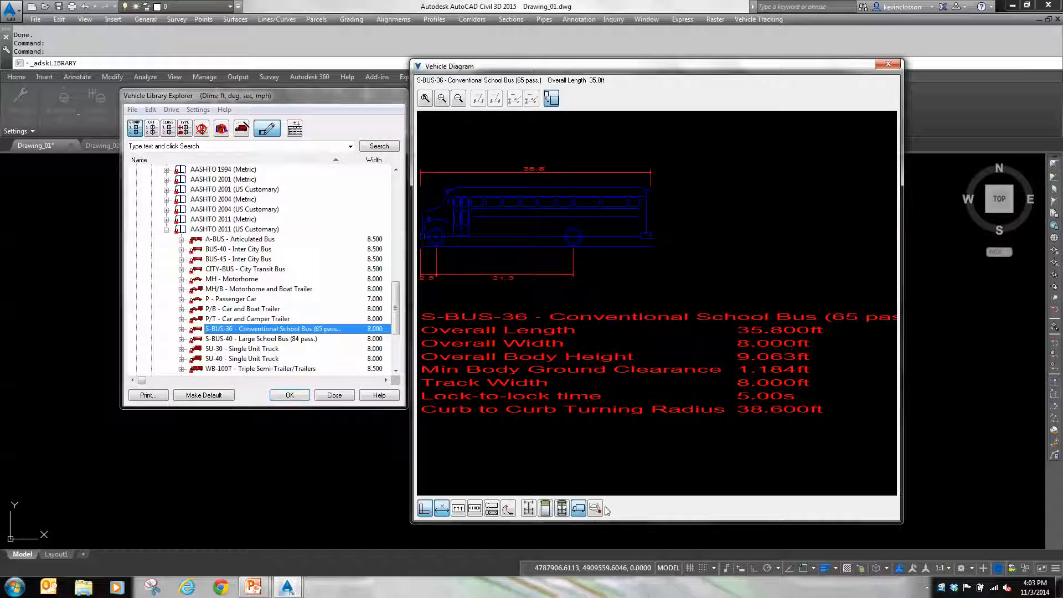
click(561, 509)
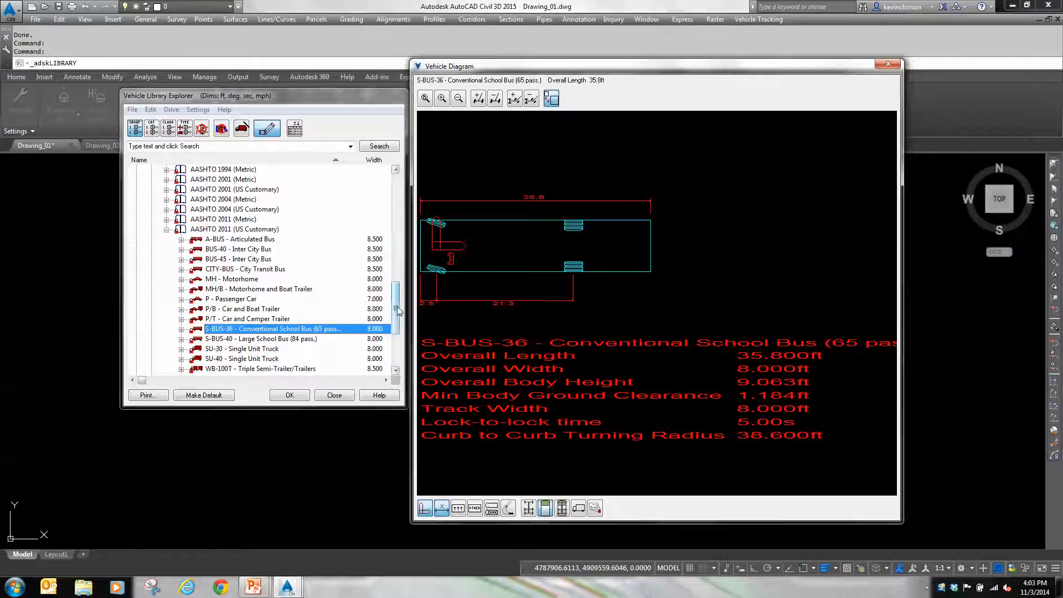
Step: Browse the library's commercial aircraft to the Boeing models, preview several including the 737 BBJ and 737-500, and close the library
drag(398, 311, 411, 187)
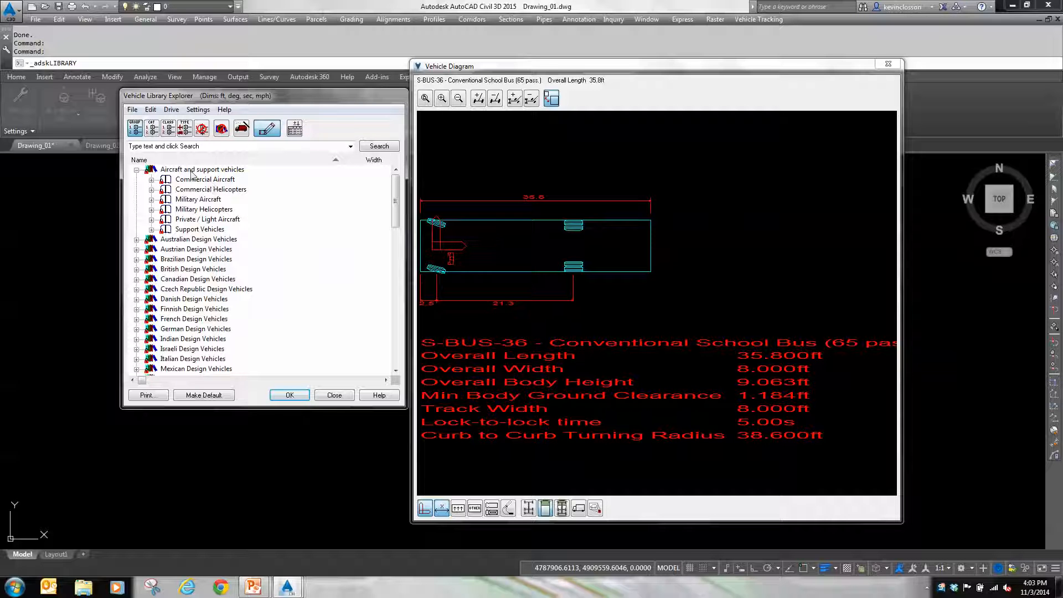
click(151, 181)
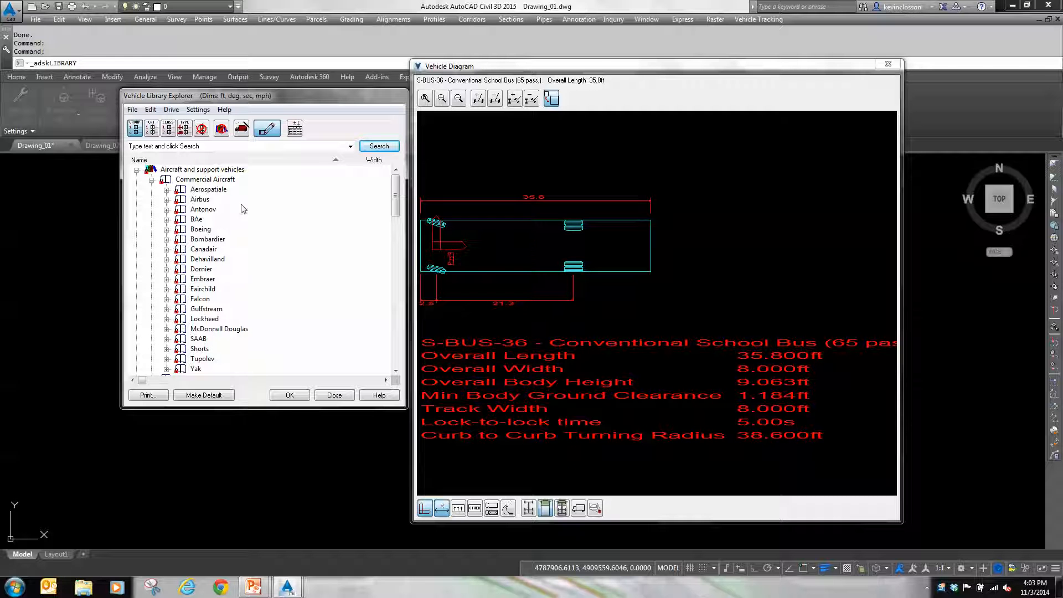
drag(398, 192, 401, 205)
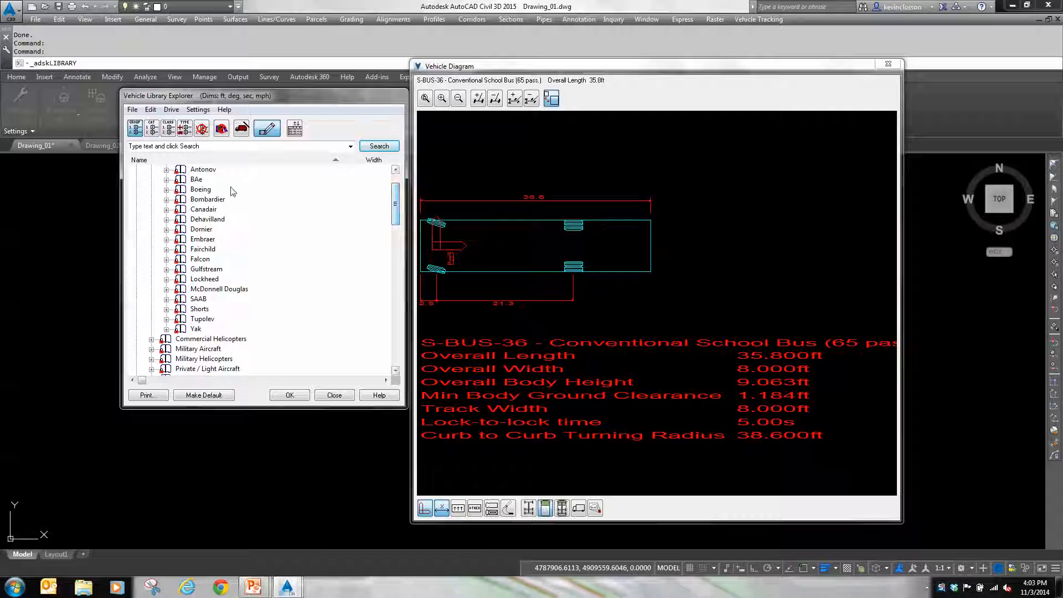
click(166, 190)
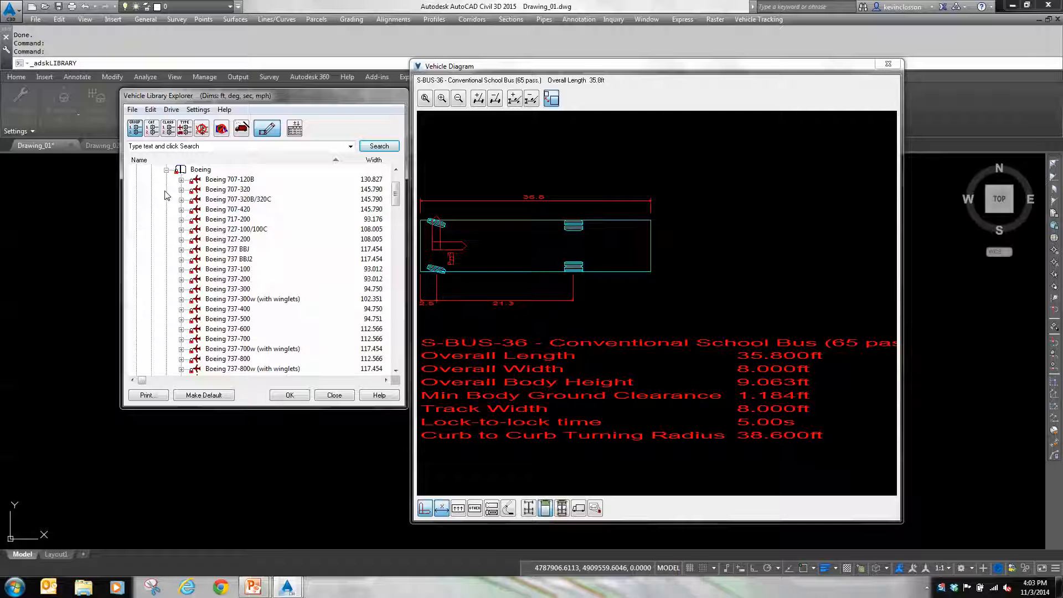
click(211, 209)
click(220, 229)
click(220, 251)
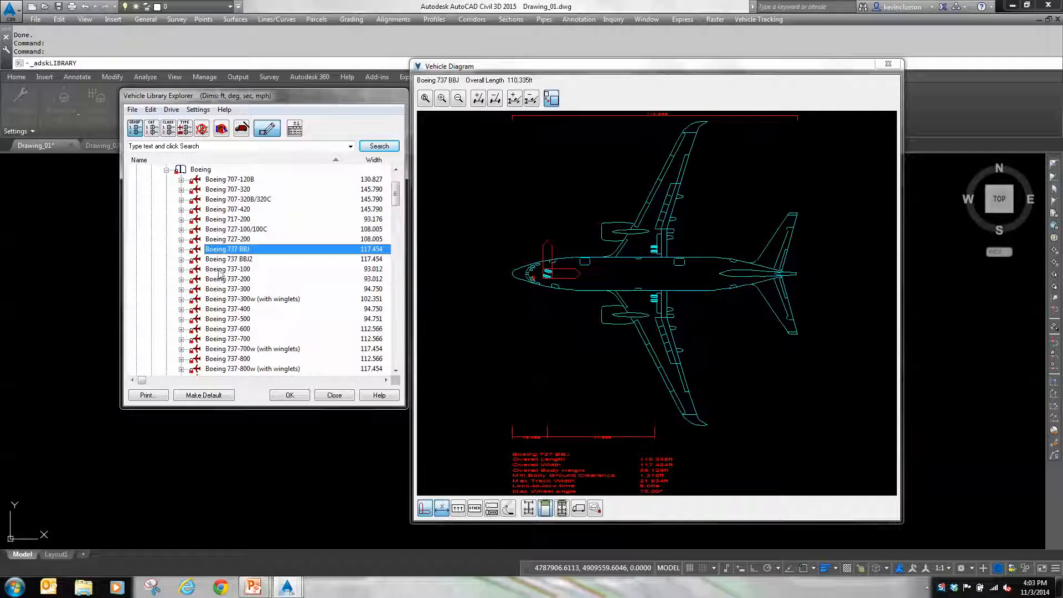
click(218, 280)
click(222, 309)
click(224, 320)
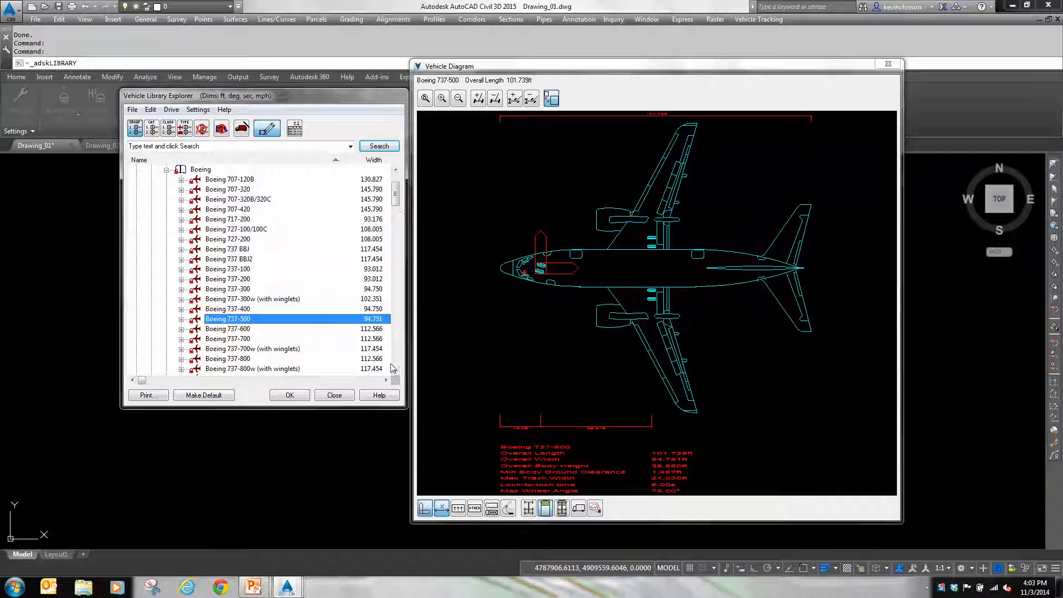
click(342, 398)
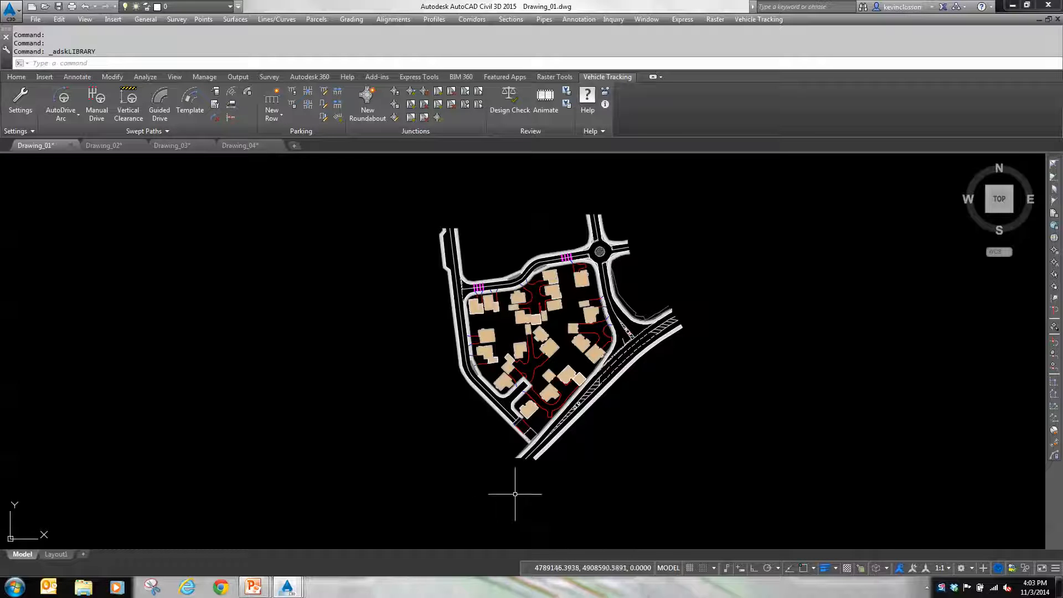
Step: Select the S-BUS-36 Conventional School Bus from the AASHTO 2011 (US Customary) vehicles in the library and accept it
scroll(557, 473, up, 2)
scroll(589, 408, up, 2)
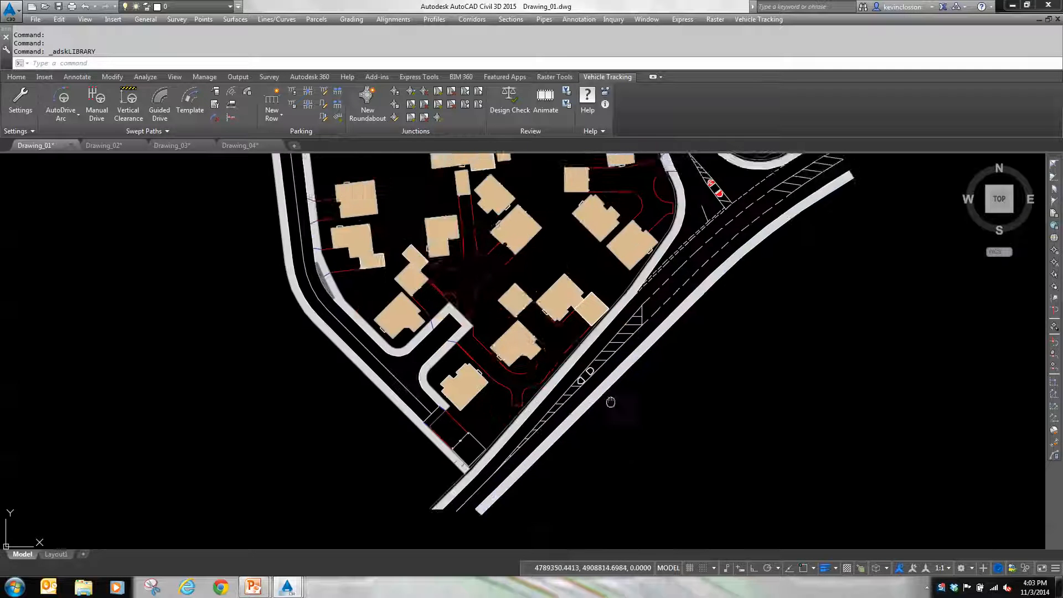
middle_drag(612, 403, 448, 472)
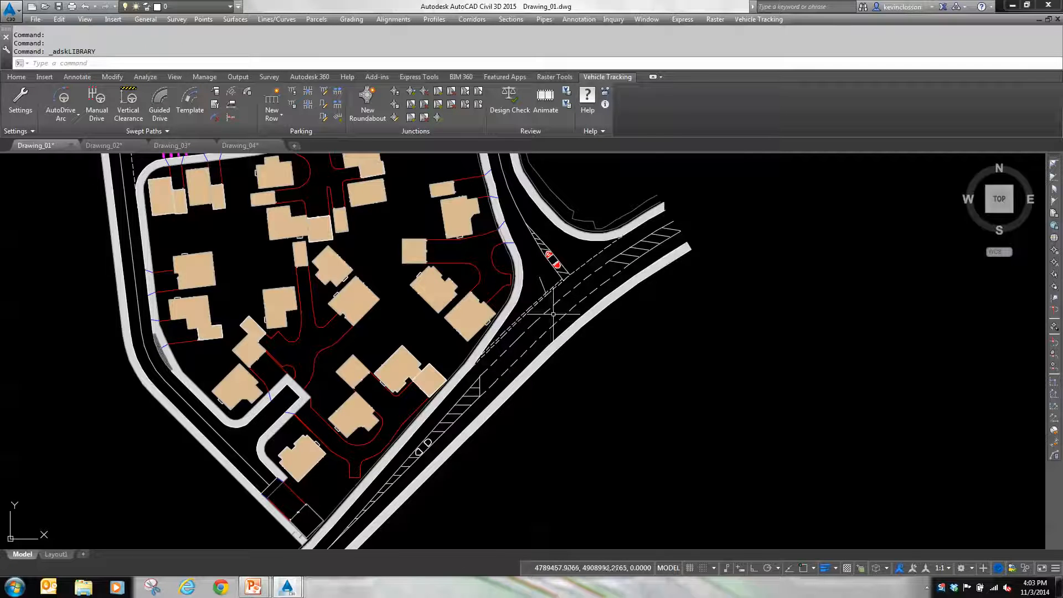
middle_drag(553, 314, 494, 442)
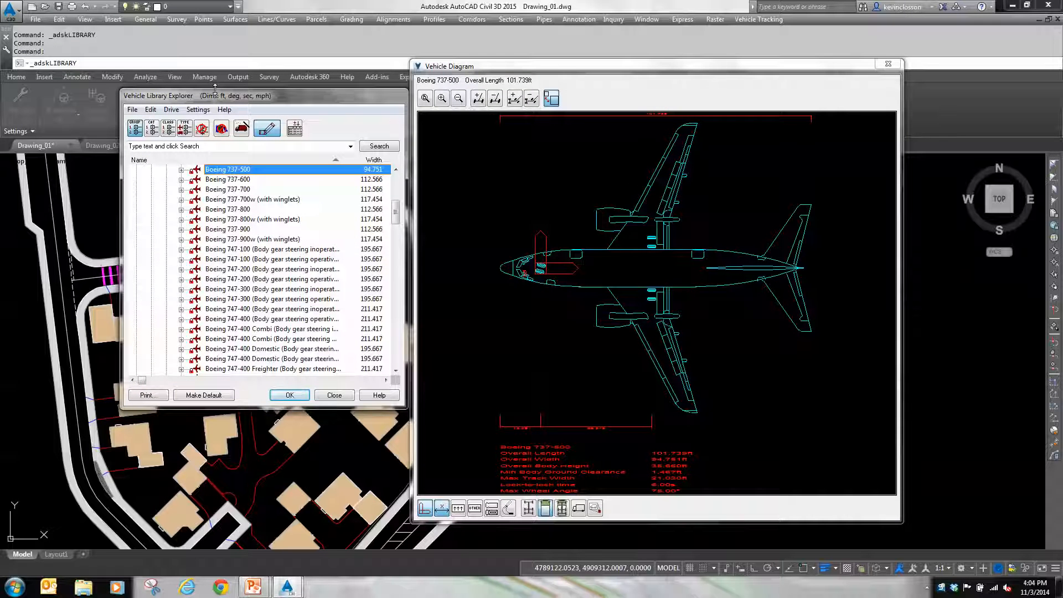
drag(399, 210, 409, 348)
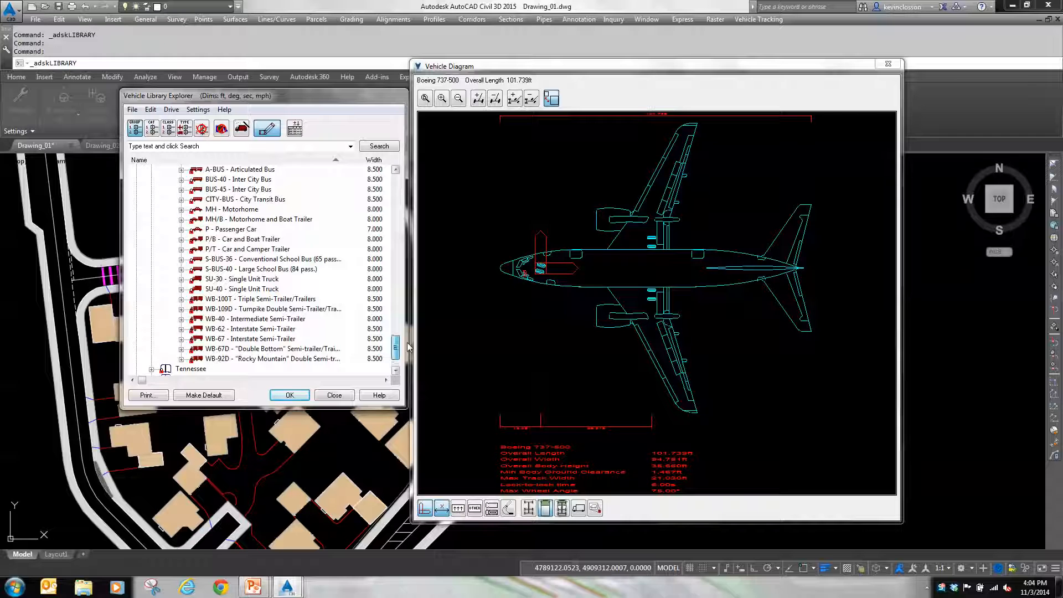
click(269, 260)
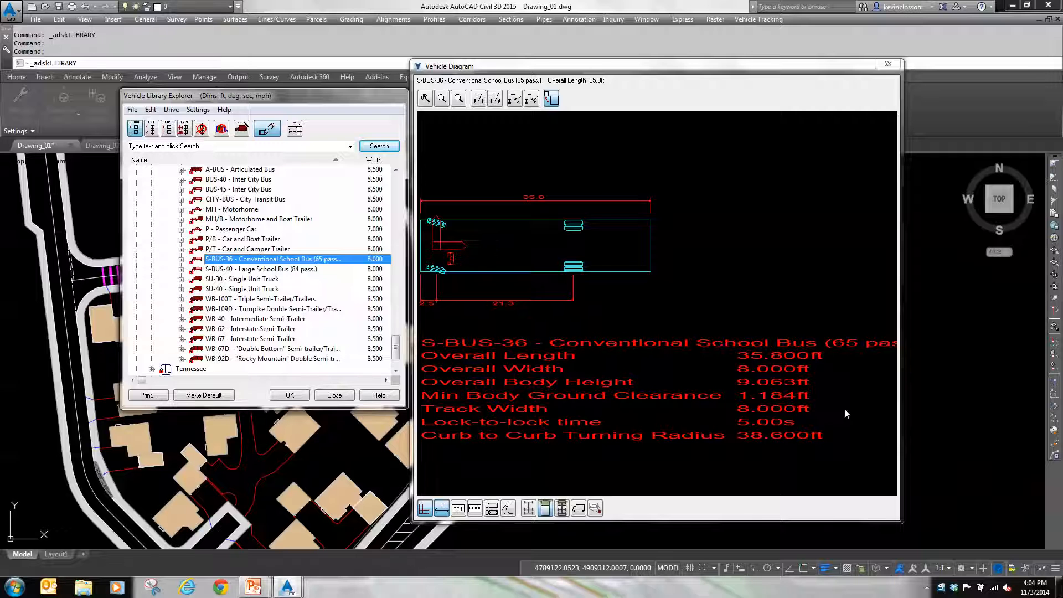
click(290, 395)
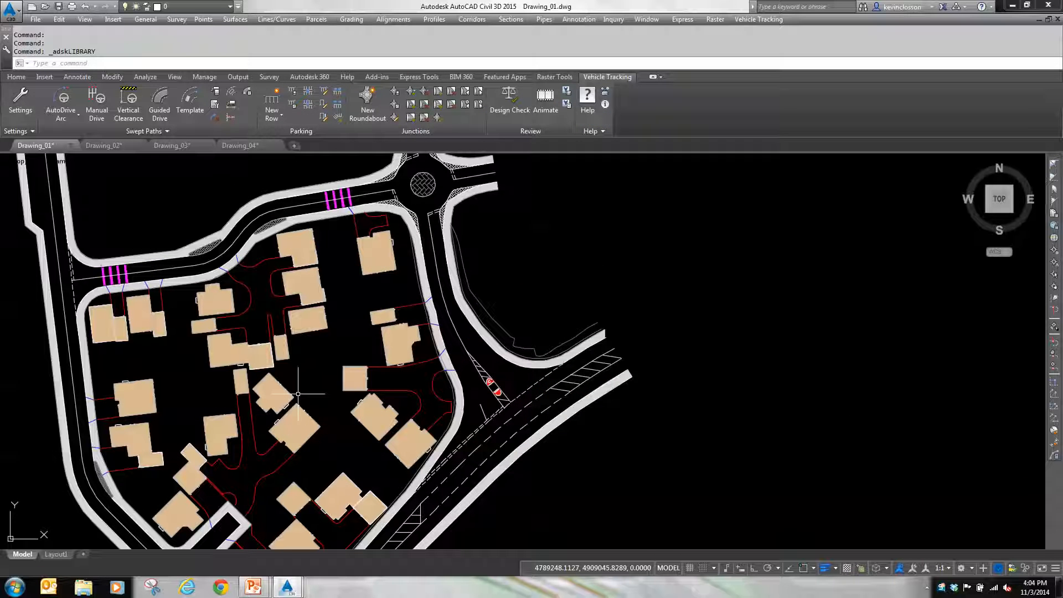
Step: Start an AutoDrive Arc swept path with the S-BUS-36, make it the default vehicle and accept the drawing settings
click(64, 100)
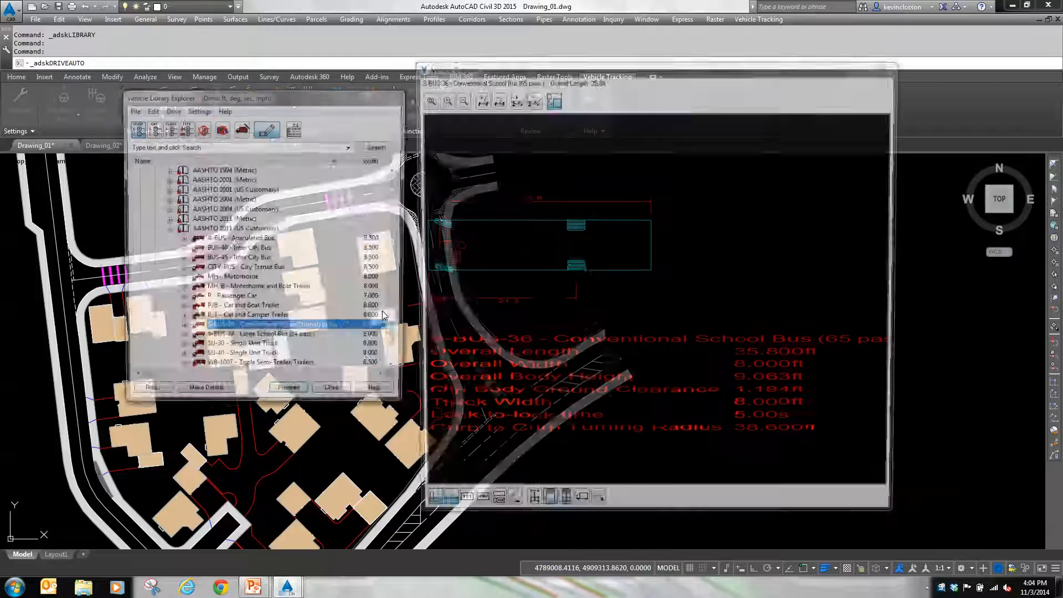
click(290, 397)
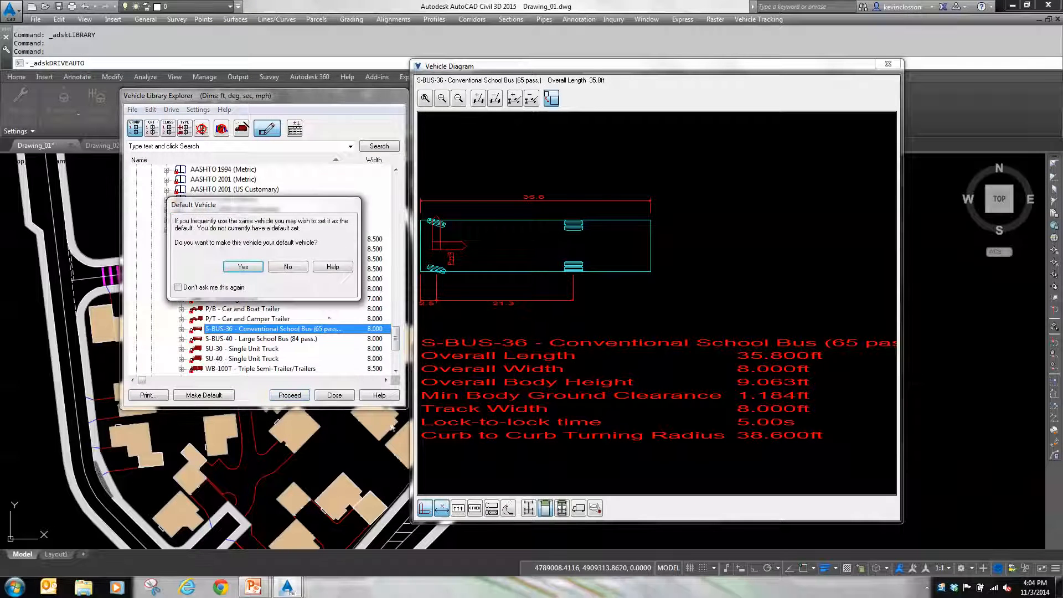
click(255, 267)
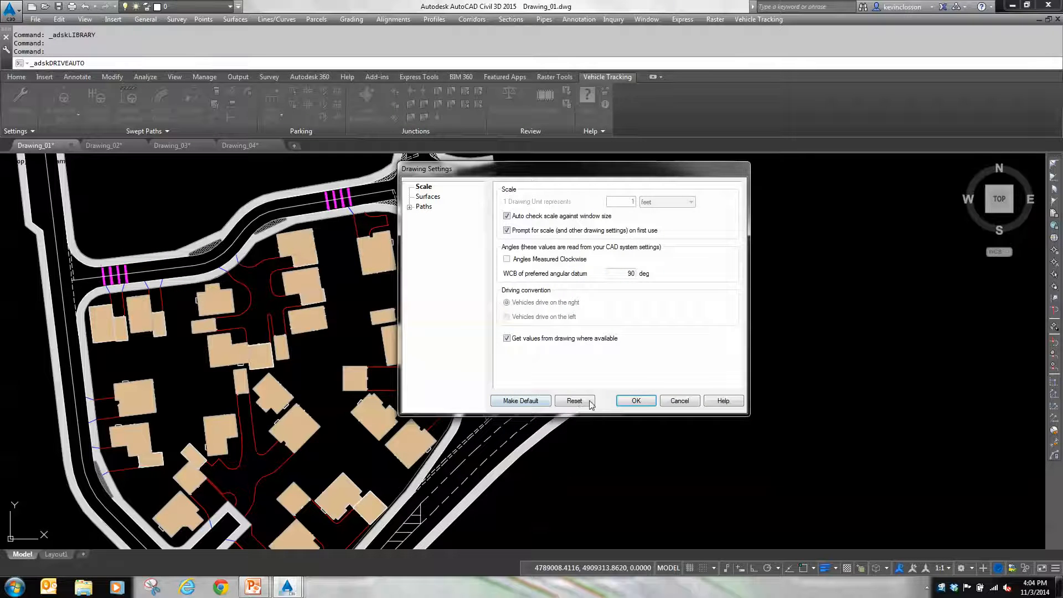
click(642, 402)
Step: Place the bus in the southeastern lane of the diagonal main road, heading northeast along the lane, and proceed to driving
mouse_move(510, 491)
middle_down()
mouse_move(525, 470)
mouse_move(518, 381)
middle_up()
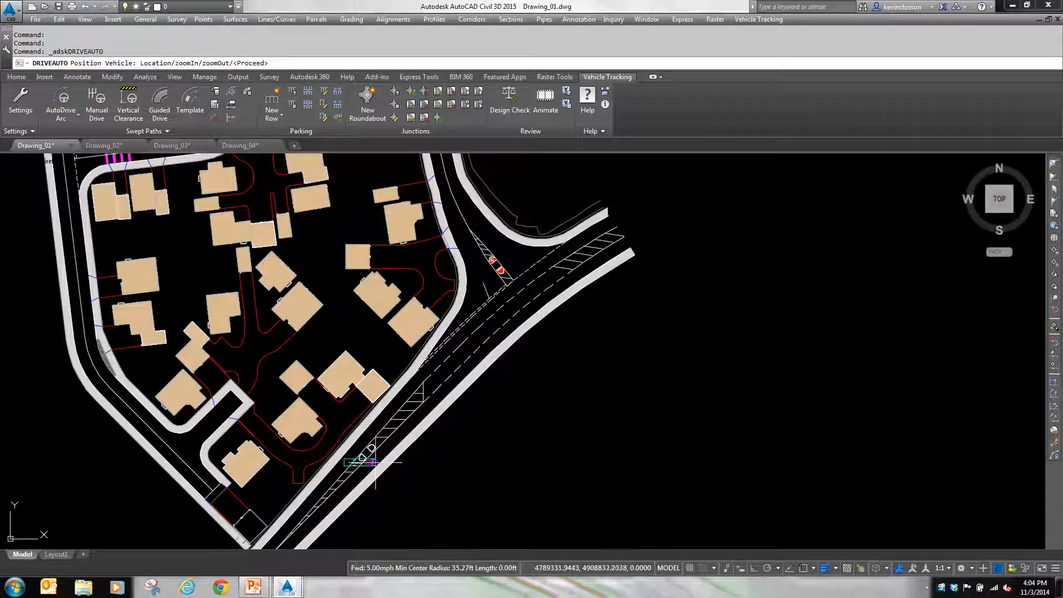
middle_drag(376, 462, 368, 442)
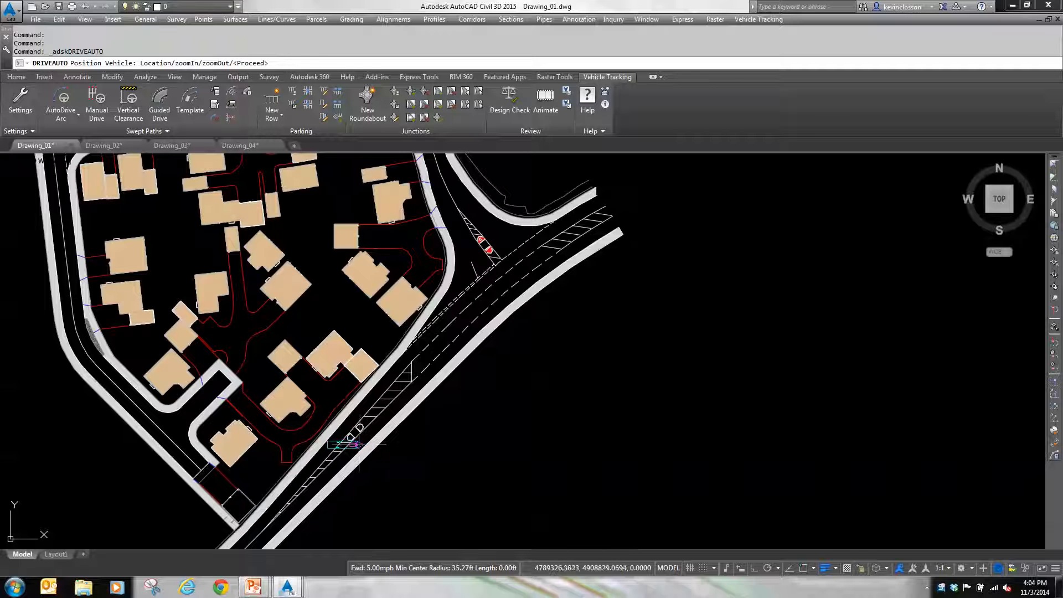
click(357, 441)
scroll(362, 438, up, 5)
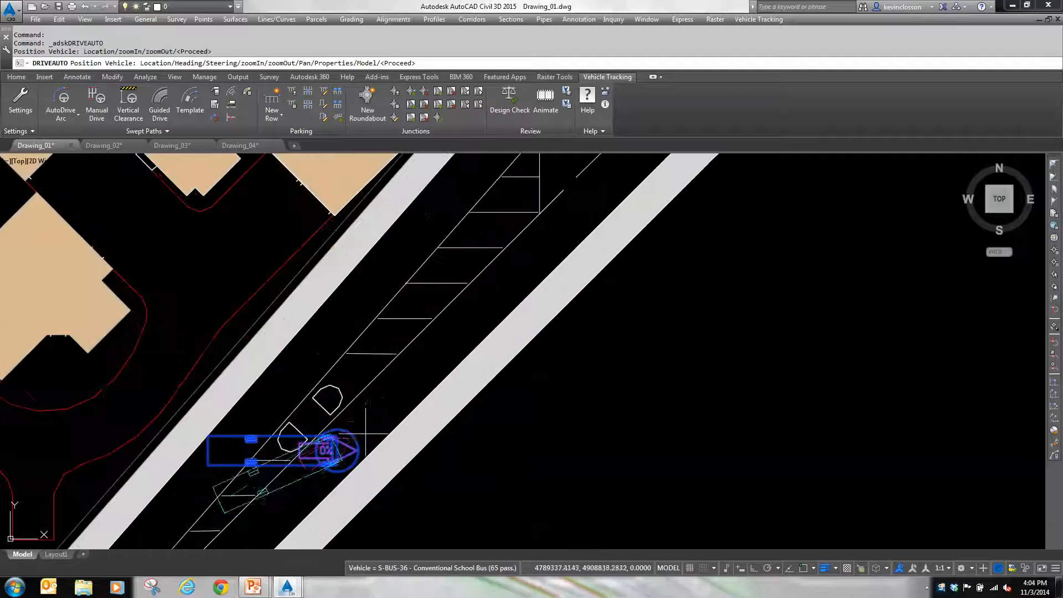
click(430, 346)
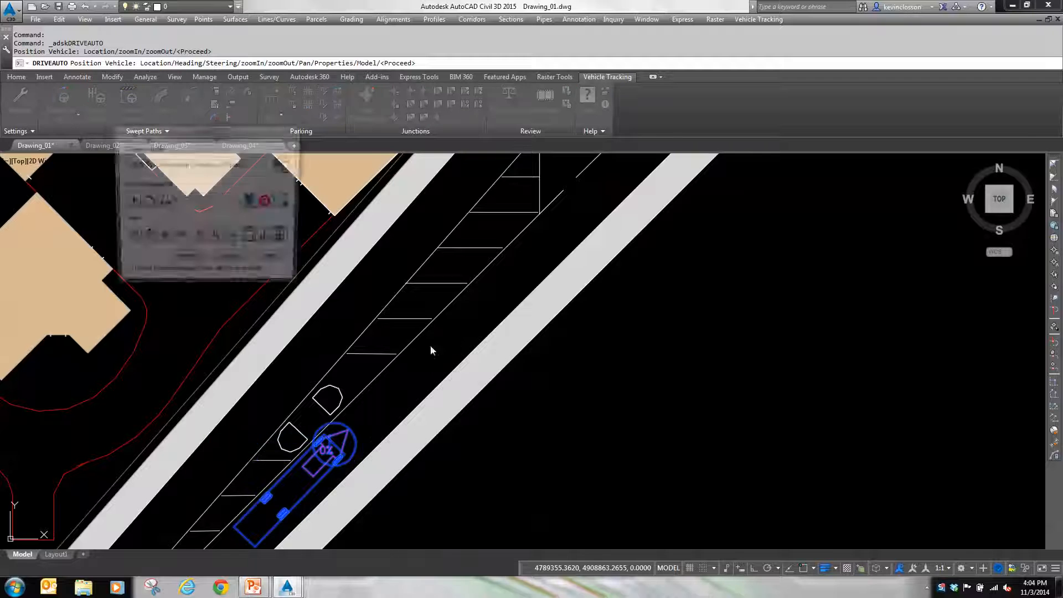
drag(252, 141, 211, 180)
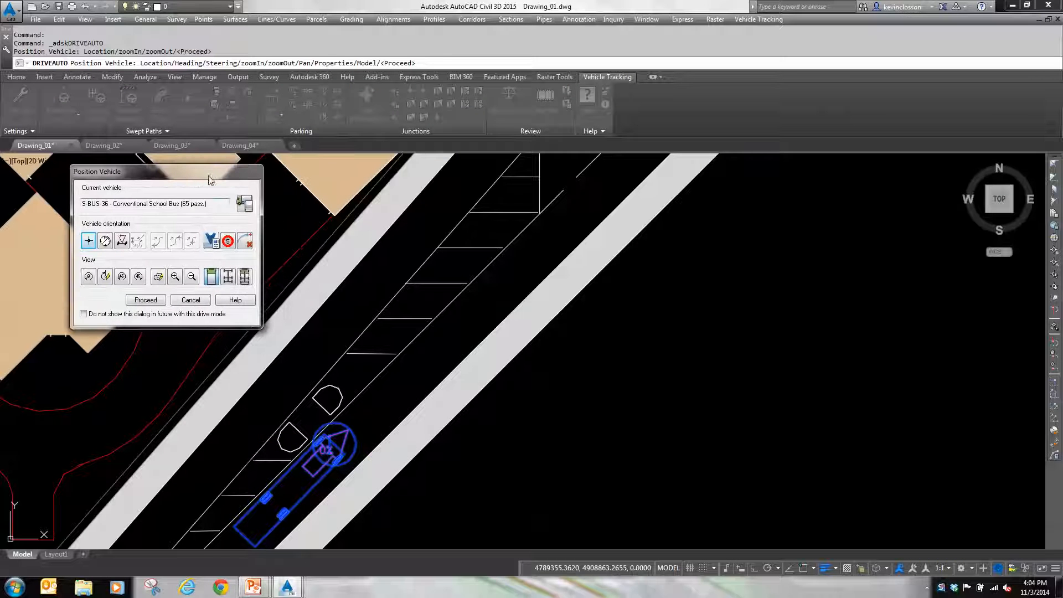
click(146, 300)
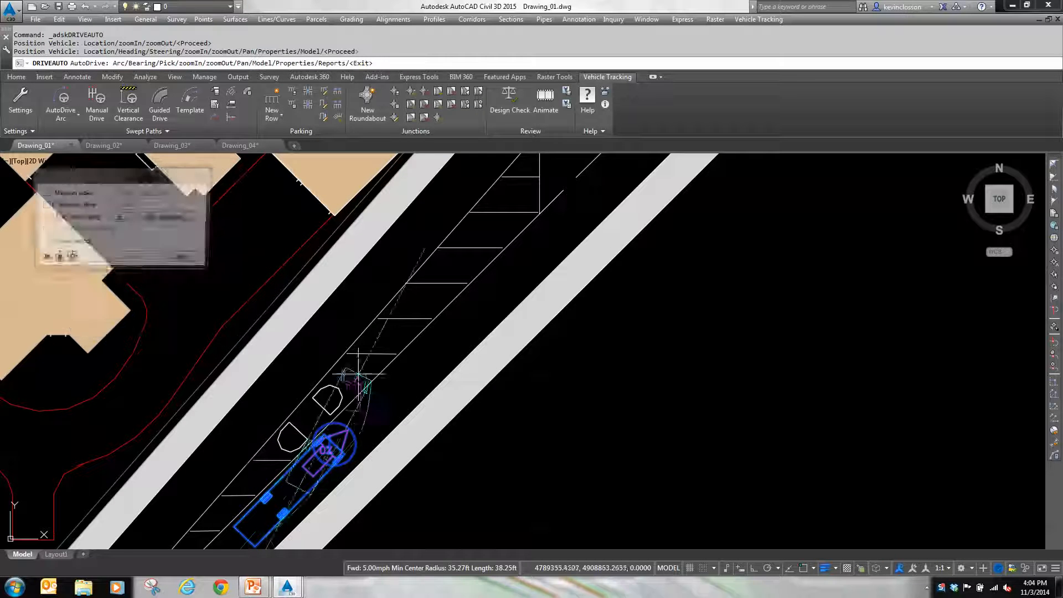
Step: Drive the bus northeast along the main road, shifting into the centre turning lane before the side-road junction
scroll(359, 446, down, 4)
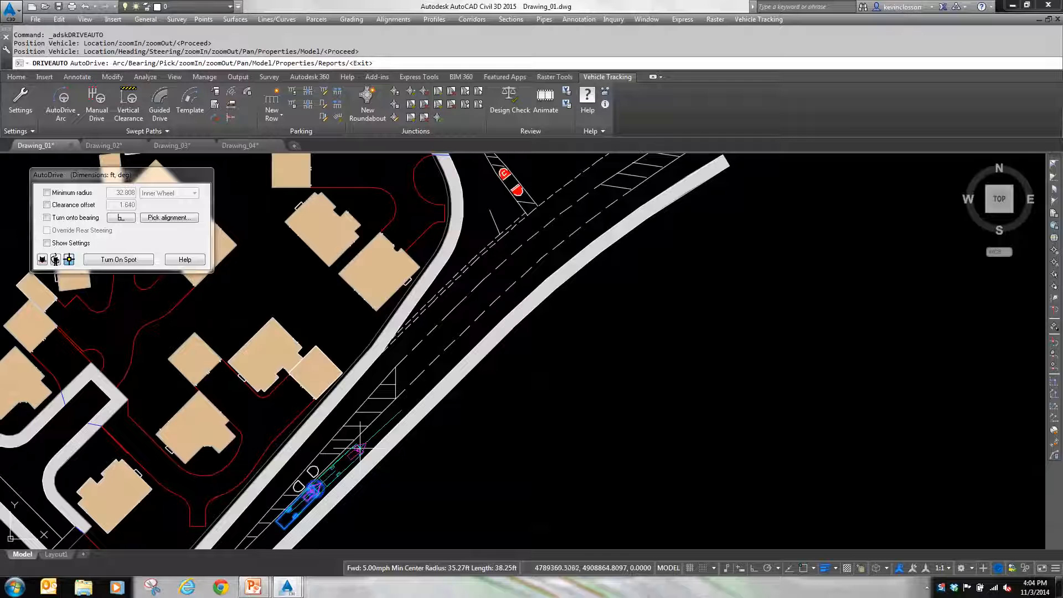
click(391, 420)
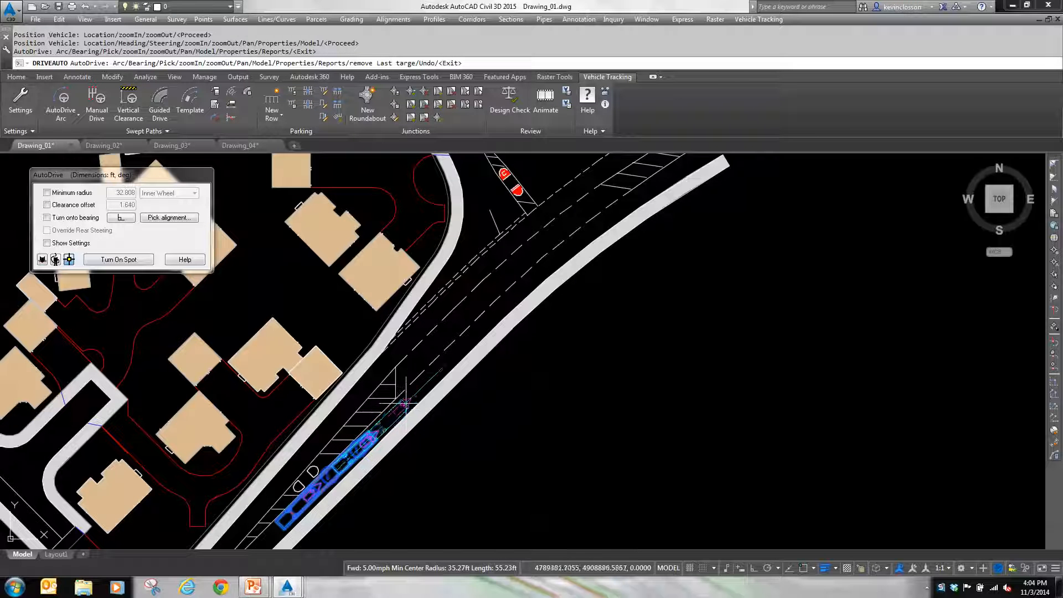
click(418, 389)
click(444, 344)
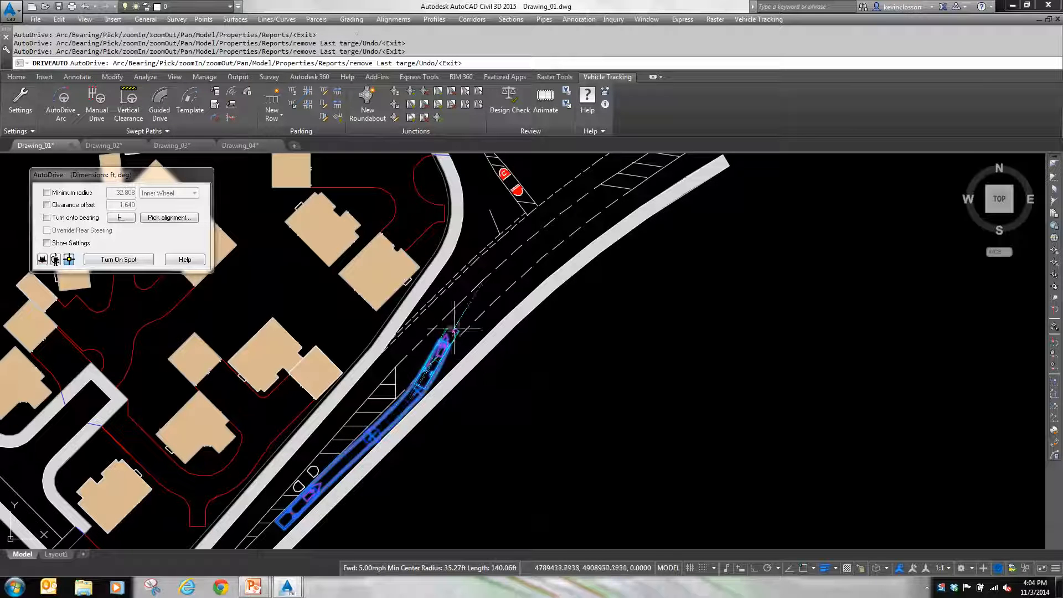
click(487, 293)
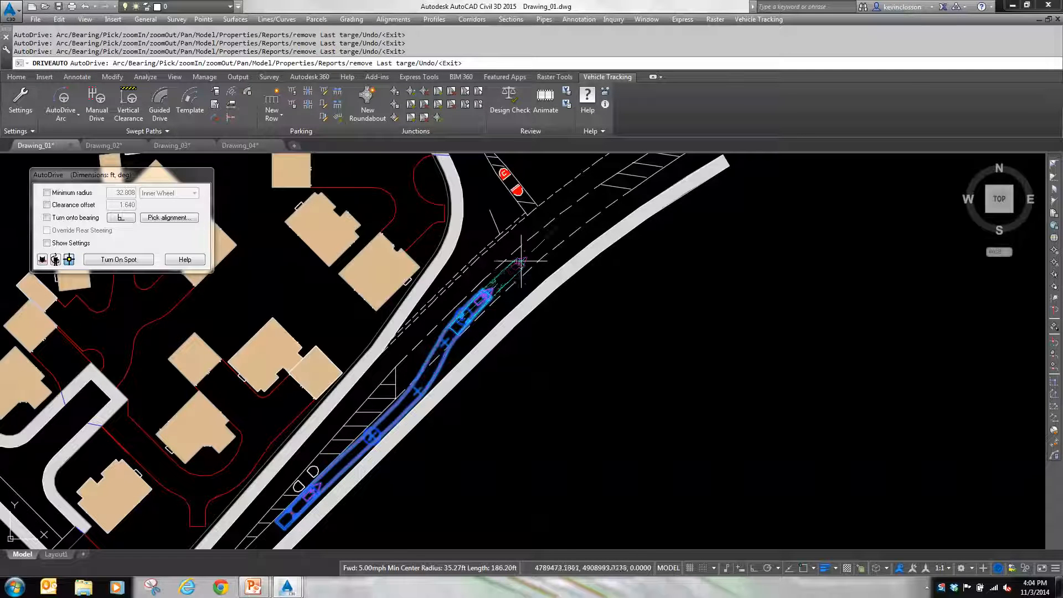
click(536, 253)
Step: Extend the swept path through a left turn at the junction and northwest into the side road past the traffic island
middle_drag(536, 254, 443, 417)
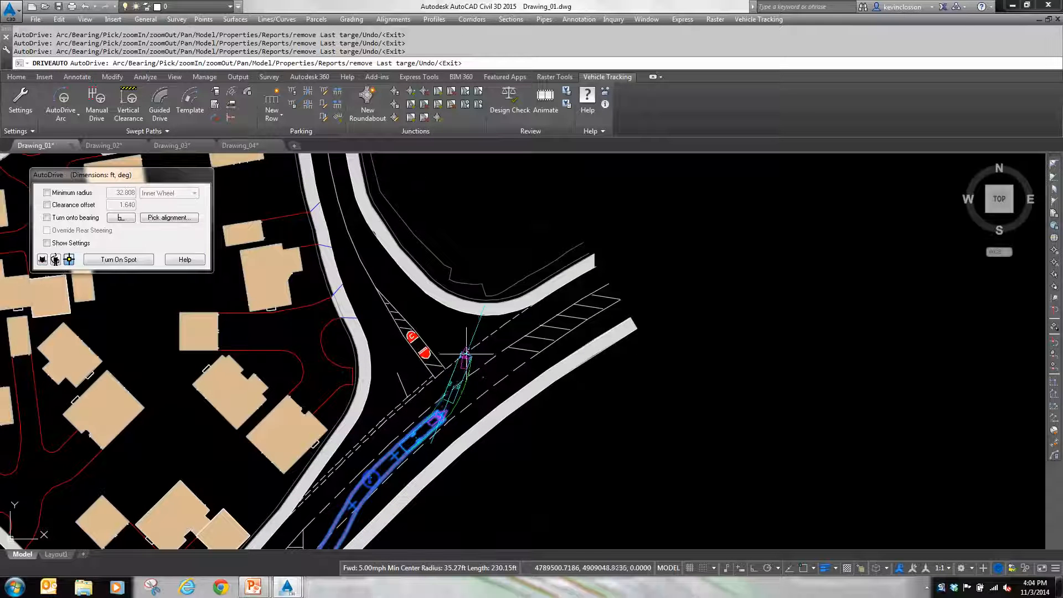
click(464, 356)
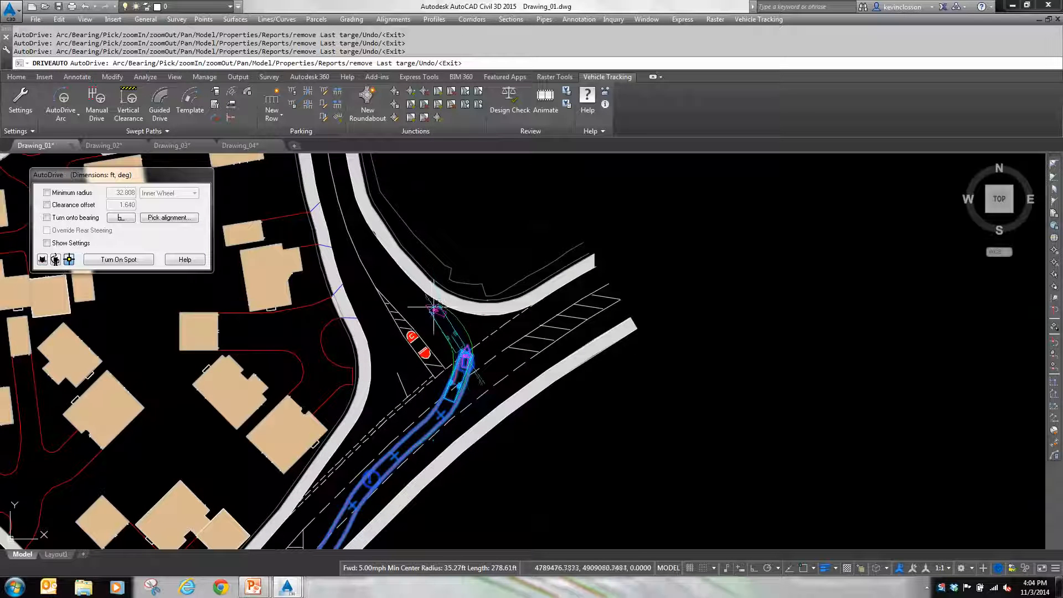
click(433, 306)
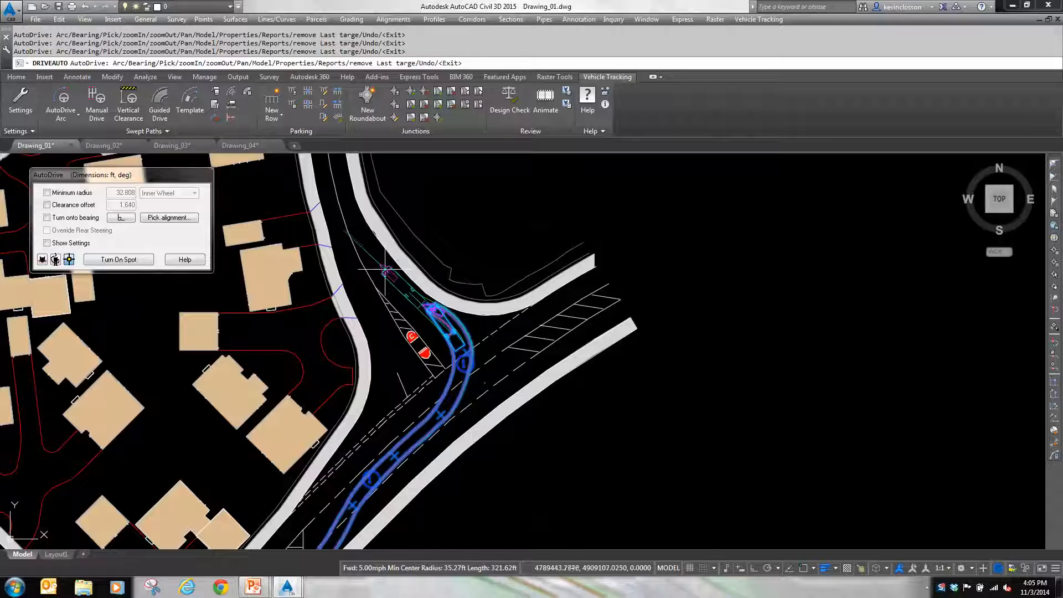
click(387, 271)
click(354, 217)
Step: Continue driving the bus north along the side road up to the southern entry of the roundabout
middle_drag(354, 217, 428, 382)
click(414, 336)
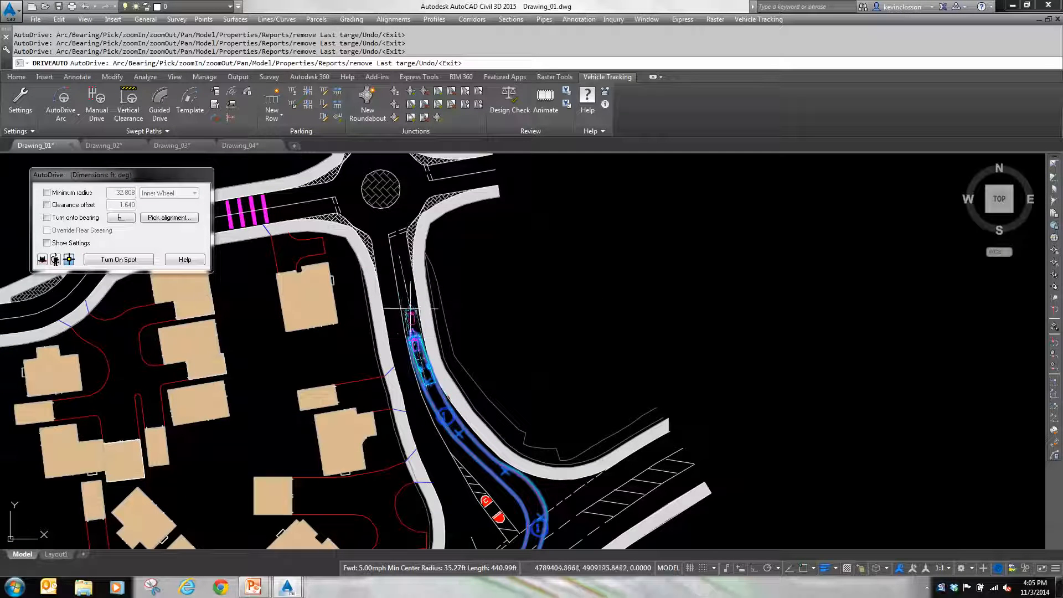
click(402, 275)
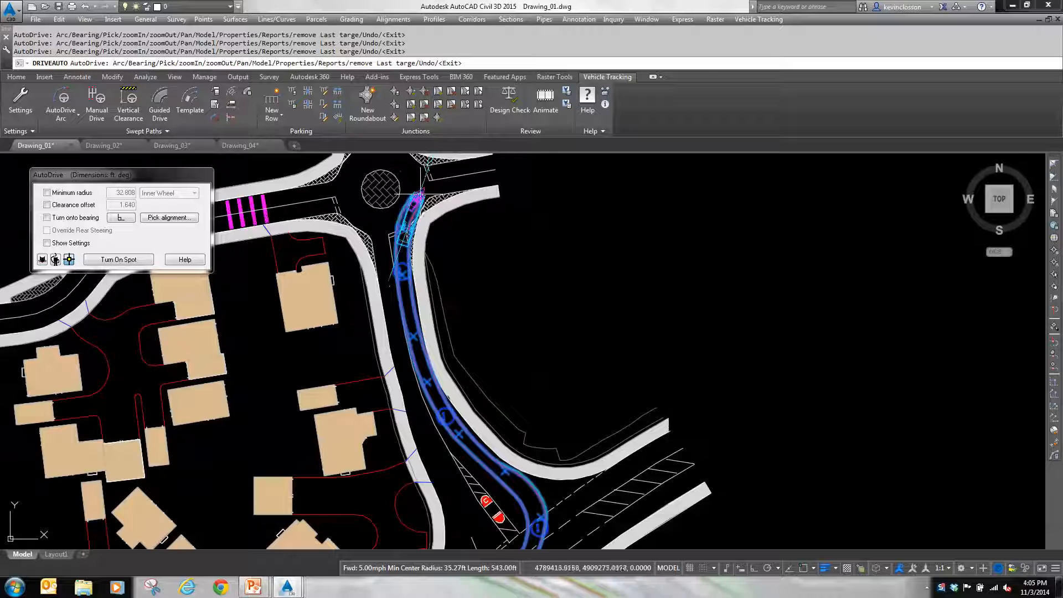
Step: Drive the bus through a right turn in the roundabout into its eastern arm and finish the swept path at the arm's end
scroll(420, 194, up, 5)
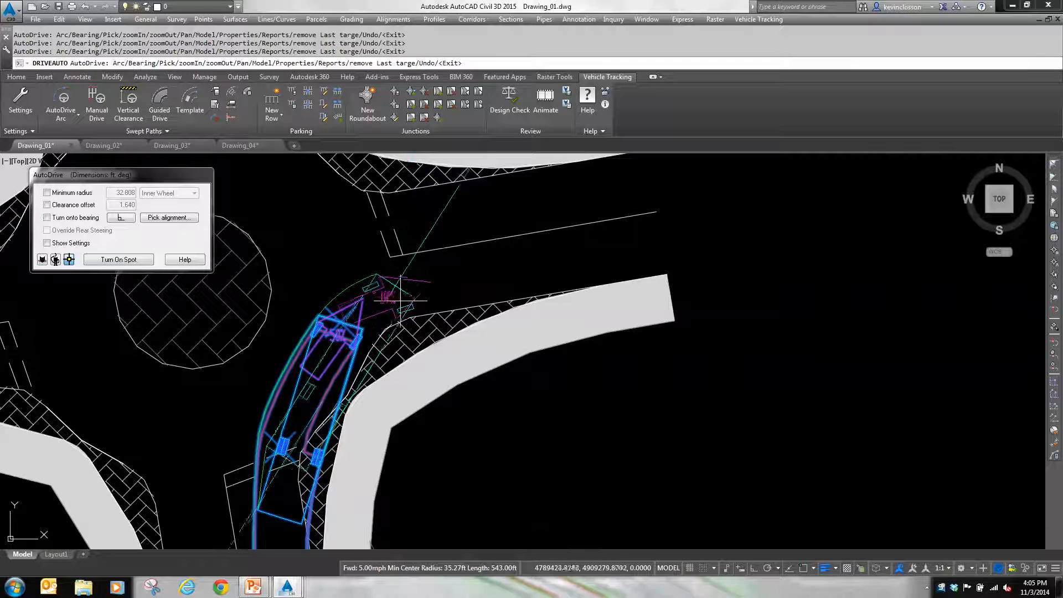
scroll(391, 297, up, 3)
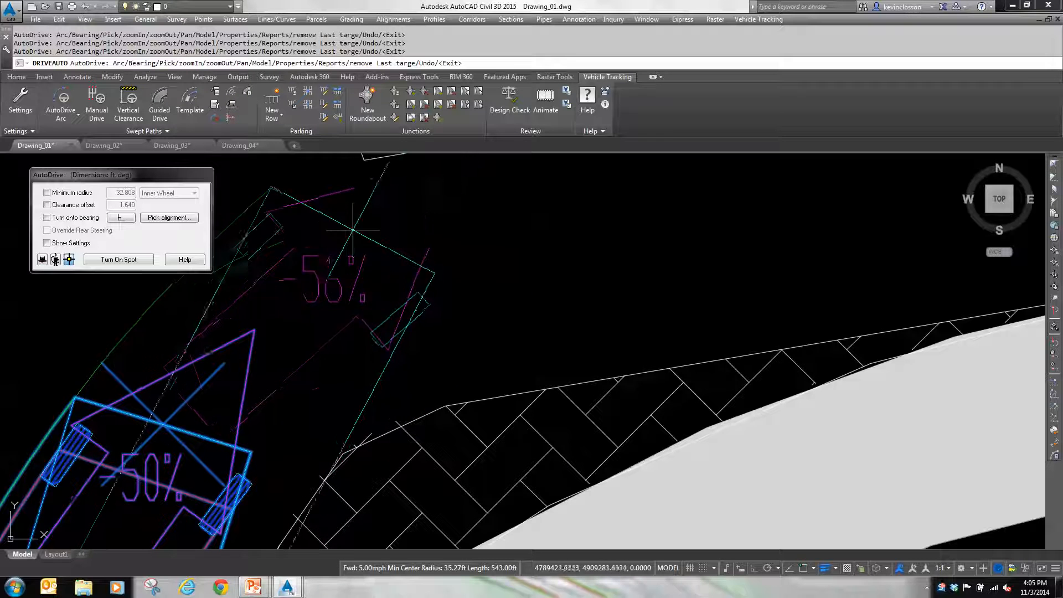
scroll(387, 241, down, 4)
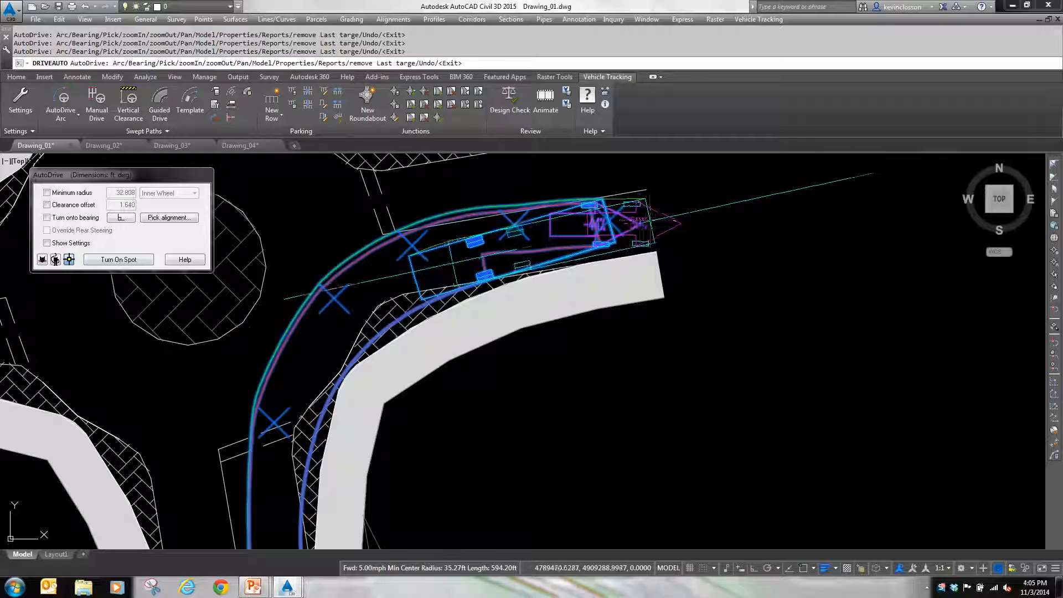
click(651, 220)
key(Return)
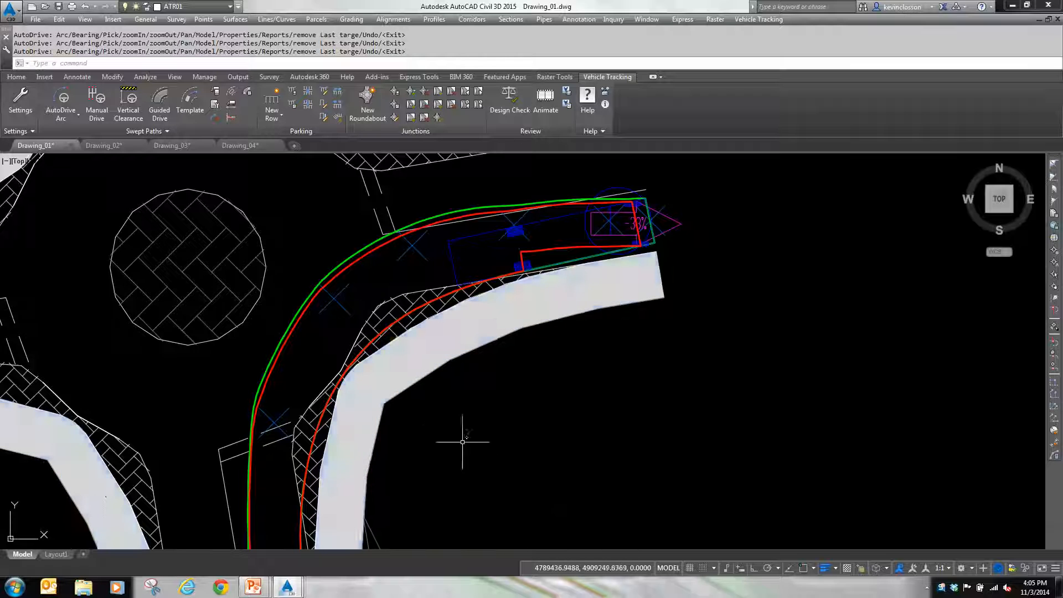
Step: Turn off the drawing's lineweight display so the swept path outlines appear as thin lines
middle_drag(463, 439, 524, 242)
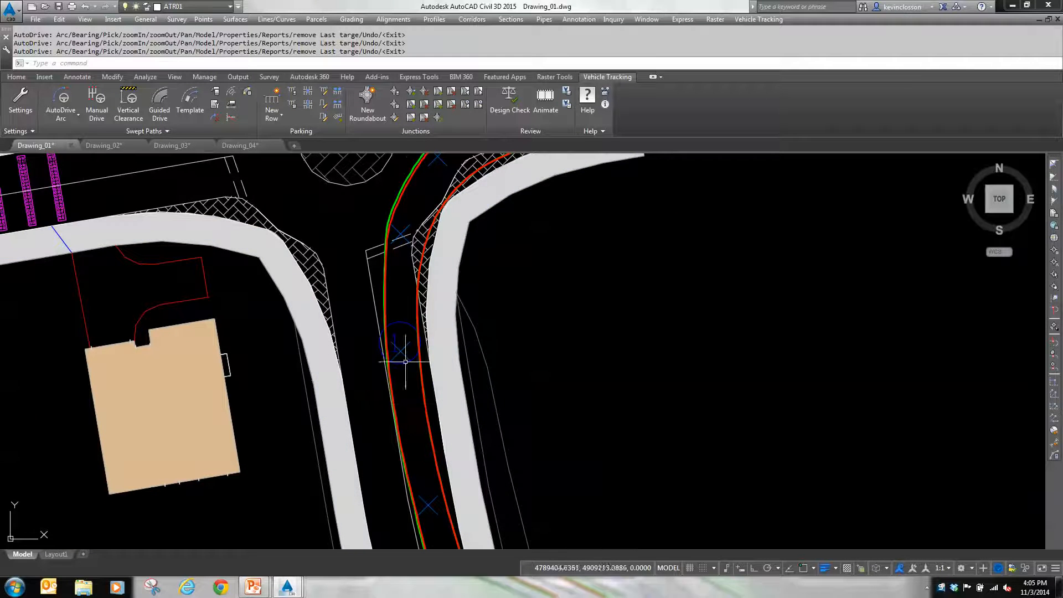
scroll(418, 367, down, 3)
scroll(418, 366, down, 5)
scroll(423, 432, up, 10)
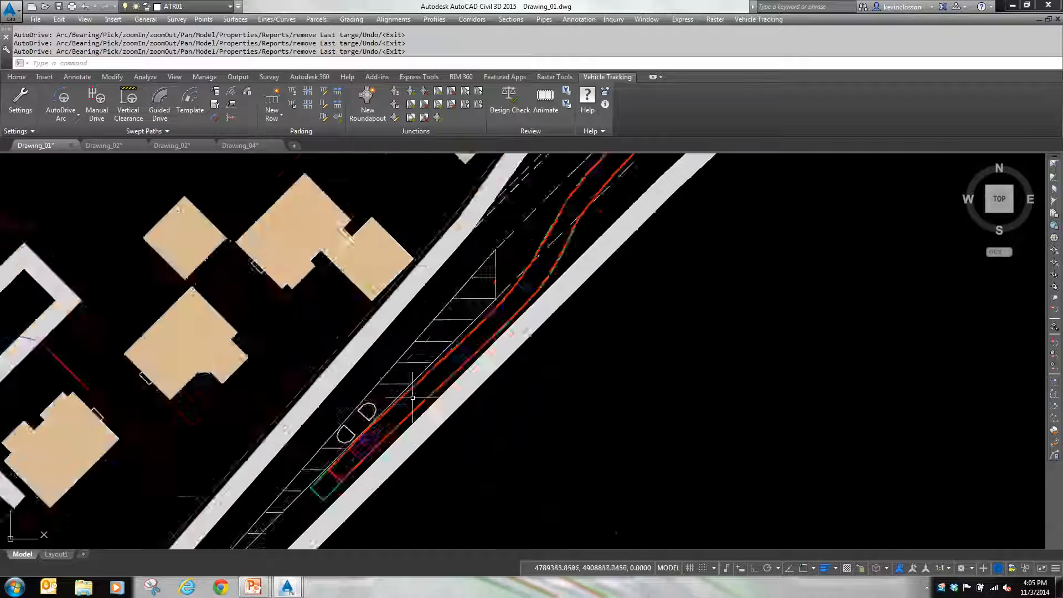
click(825, 569)
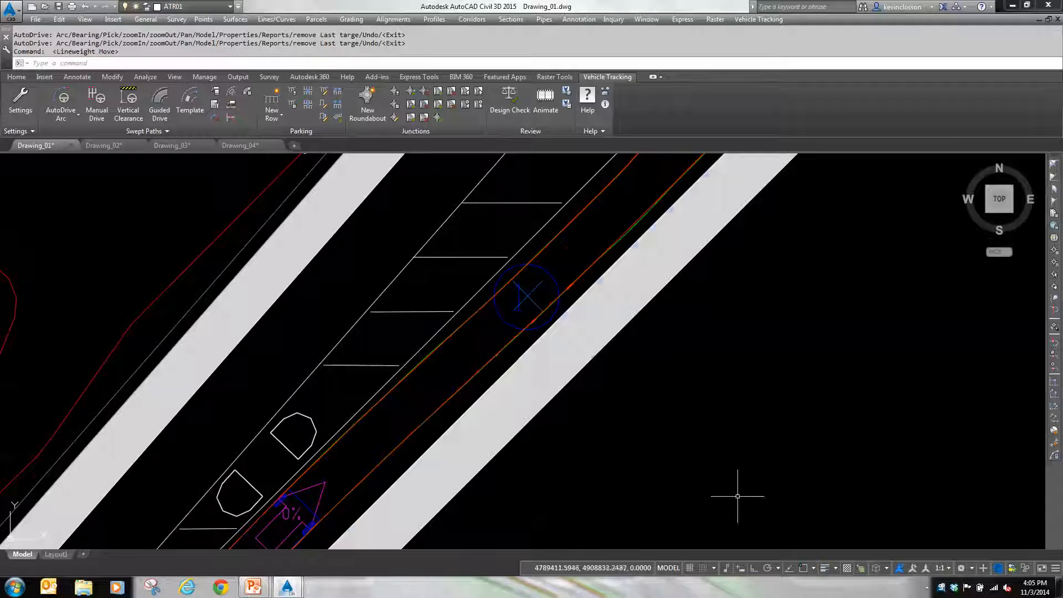
Step: Examine the body and wheel outlines along the whole swept path, from the main road through the junction to the roundabout's inner kerb
middle_drag(509, 357, 387, 459)
scroll(499, 357, up, 5)
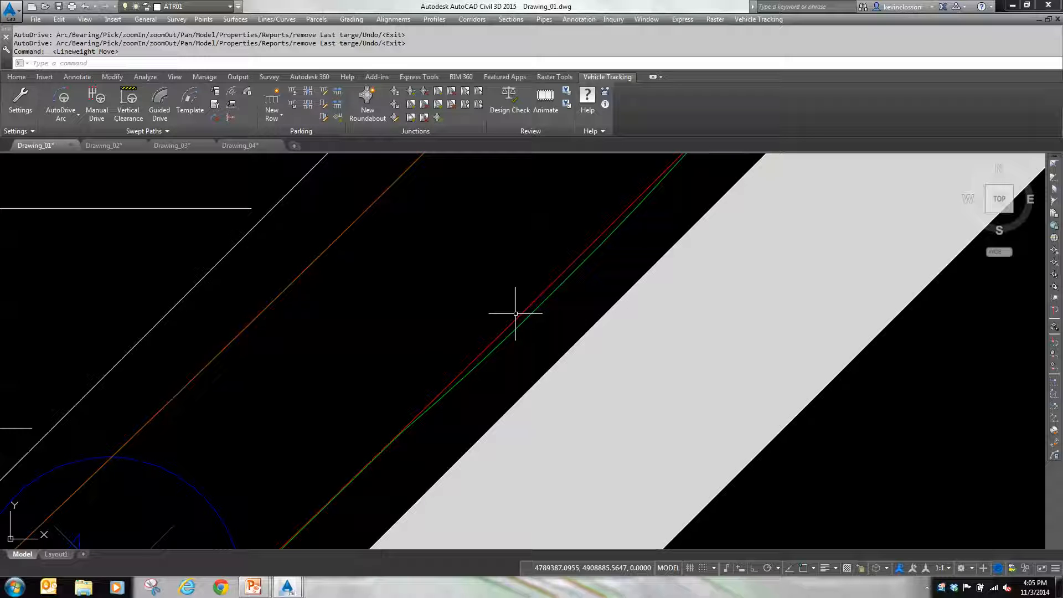
scroll(516, 314, down, 5)
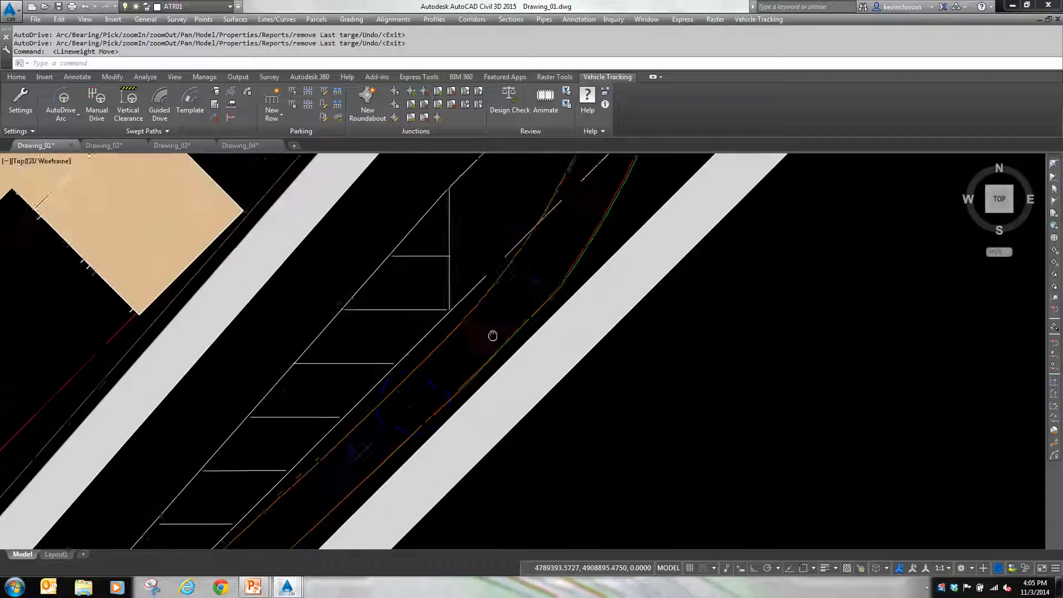
middle_drag(483, 292, 460, 329)
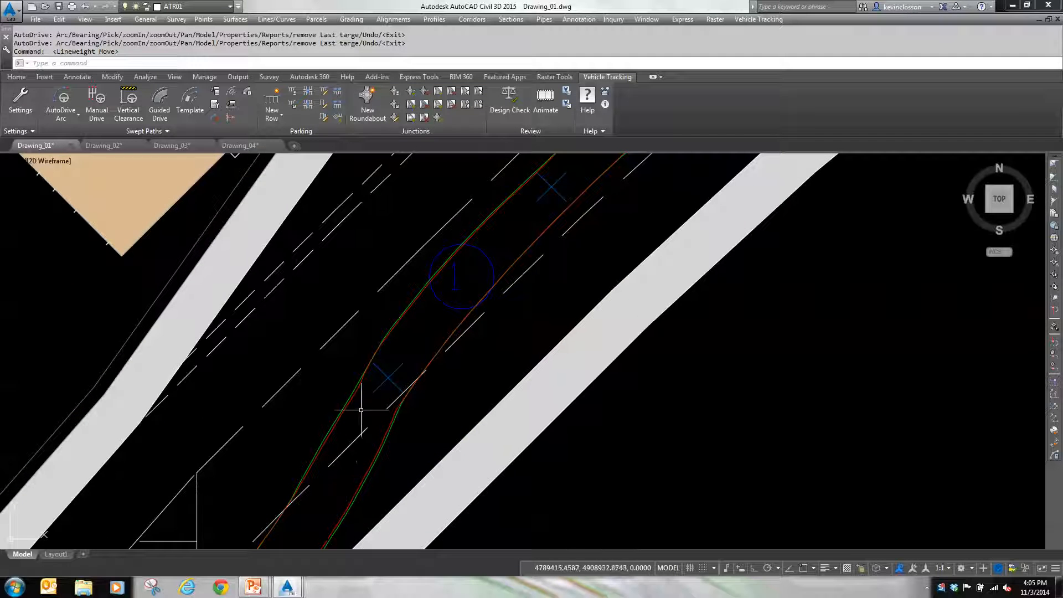
middle_drag(433, 312, 264, 527)
mouse_move(465, 356)
middle_down()
mouse_move(382, 493)
mouse_move(388, 532)
mouse_move(437, 487)
mouse_move(425, 528)
middle_up()
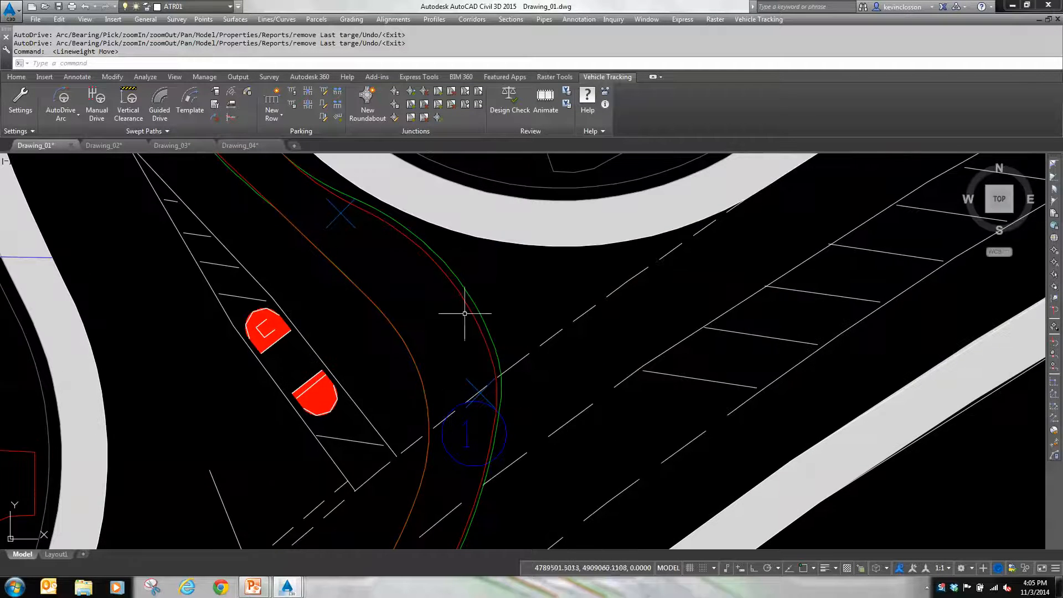
middle_drag(406, 289, 474, 375)
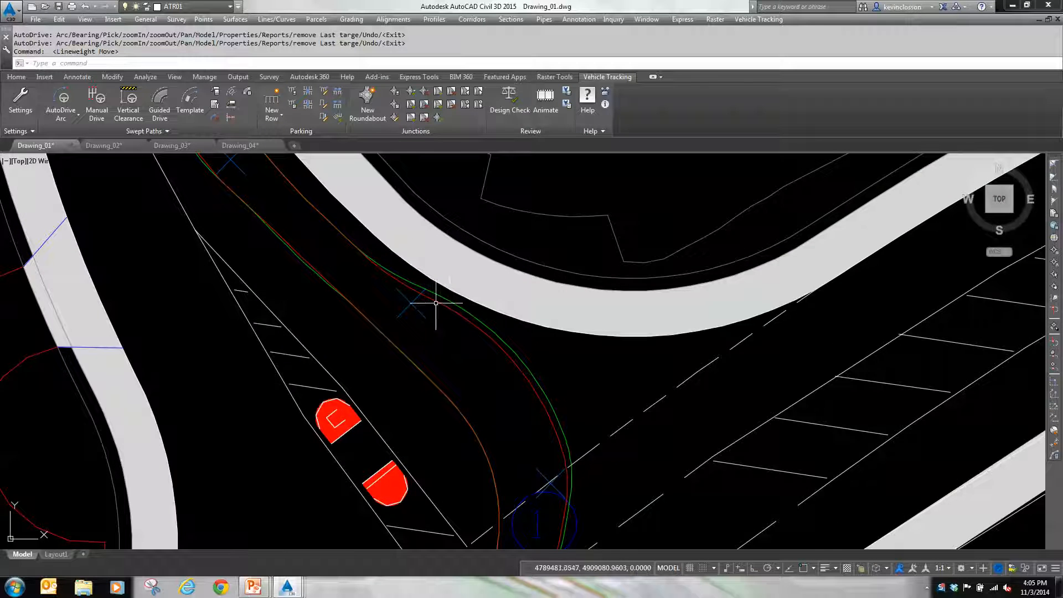
middle_drag(351, 227, 588, 514)
middle_drag(385, 234, 504, 479)
middle_drag(409, 272, 481, 507)
scroll(481, 508, up, 2)
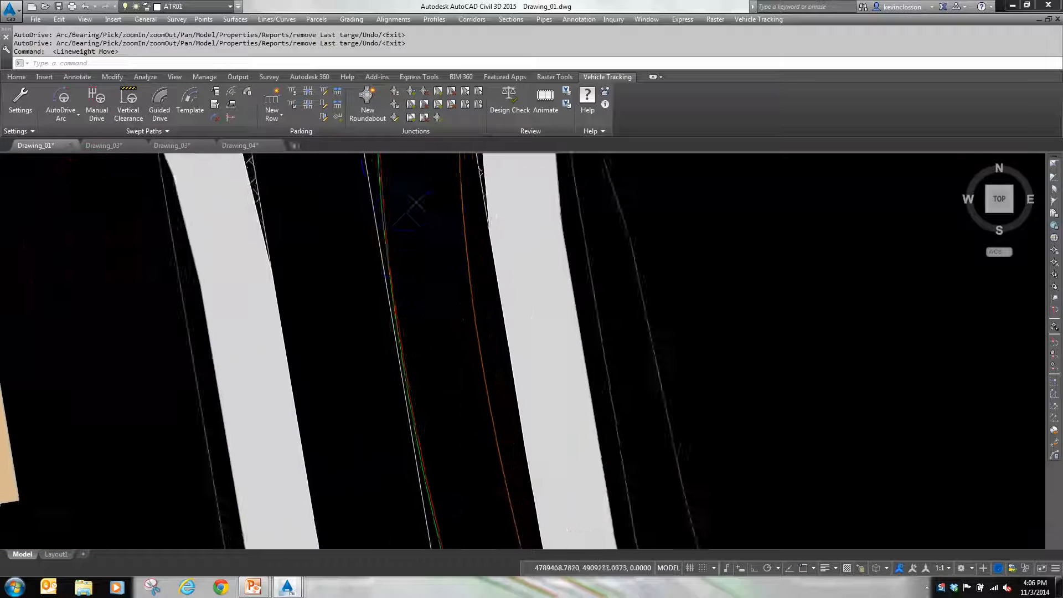
scroll(463, 252, down, 3)
mouse_move(464, 291)
middle_down()
mouse_move(424, 415)
mouse_move(376, 401)
middle_up()
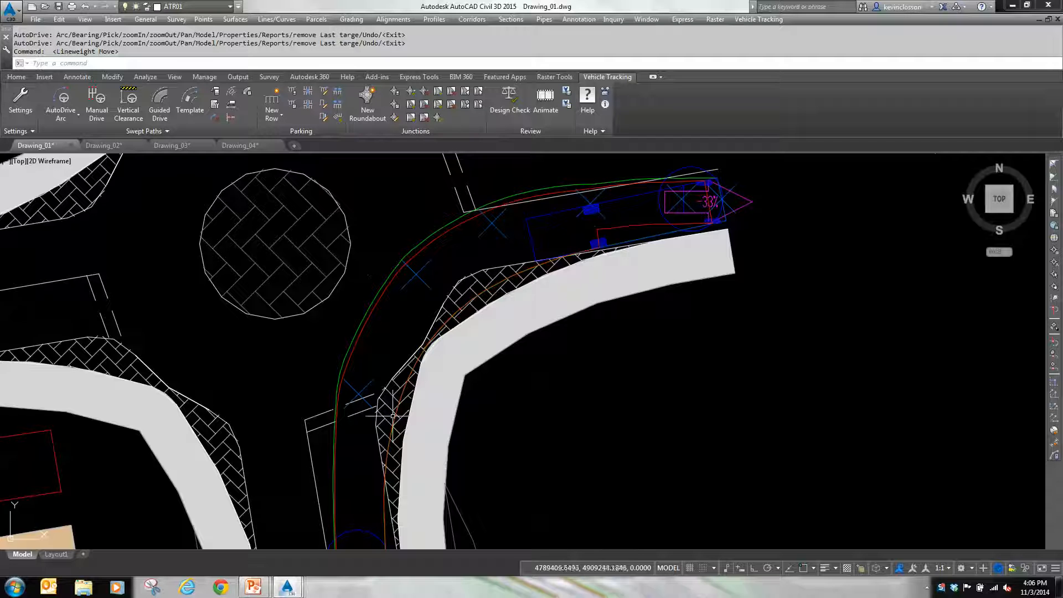
scroll(429, 343, up, 3)
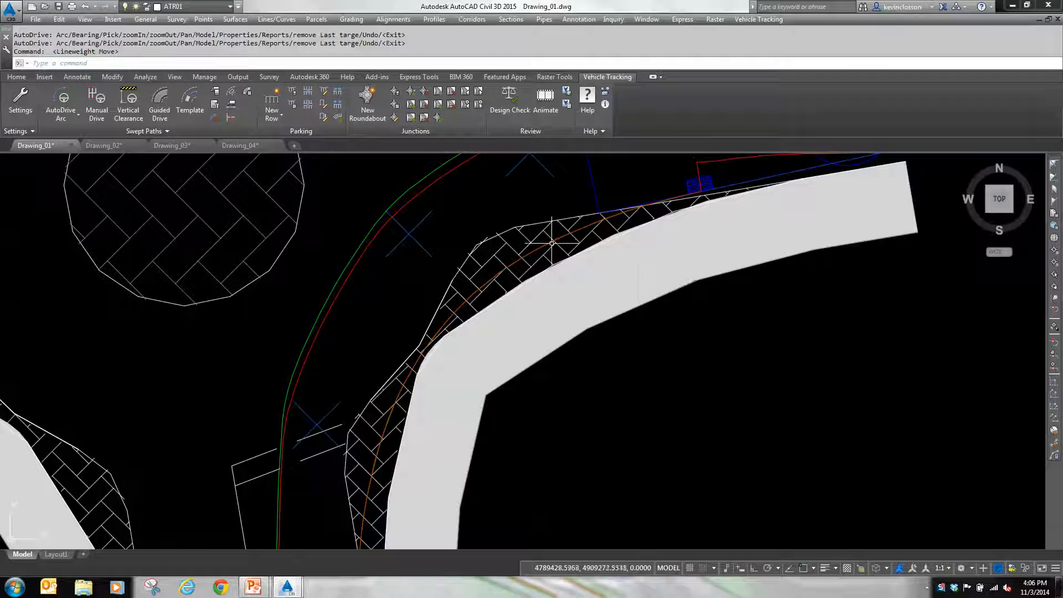
mouse_move(553, 242)
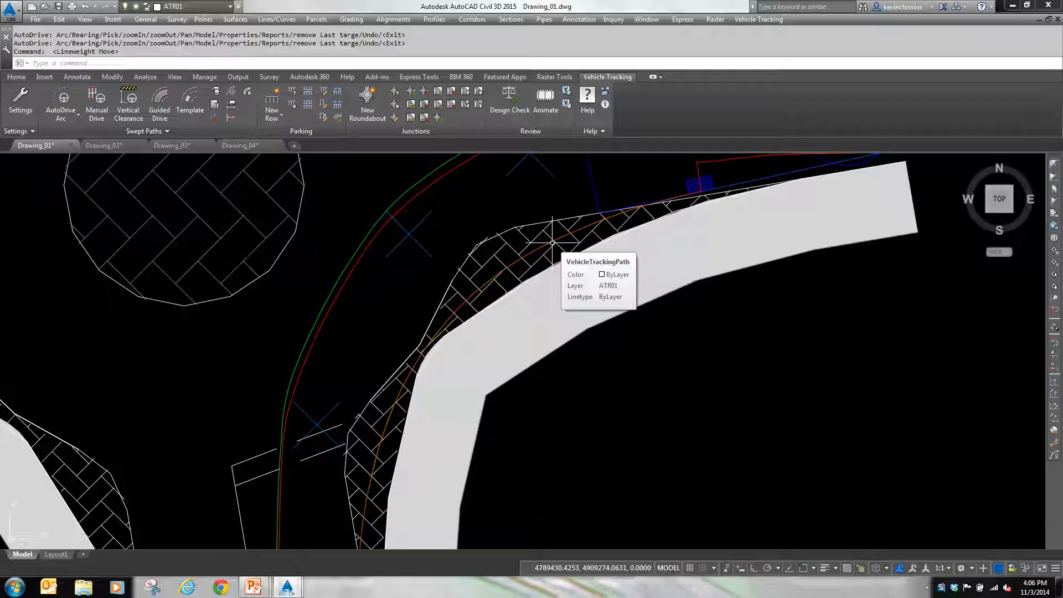
scroll(506, 271, down, 2)
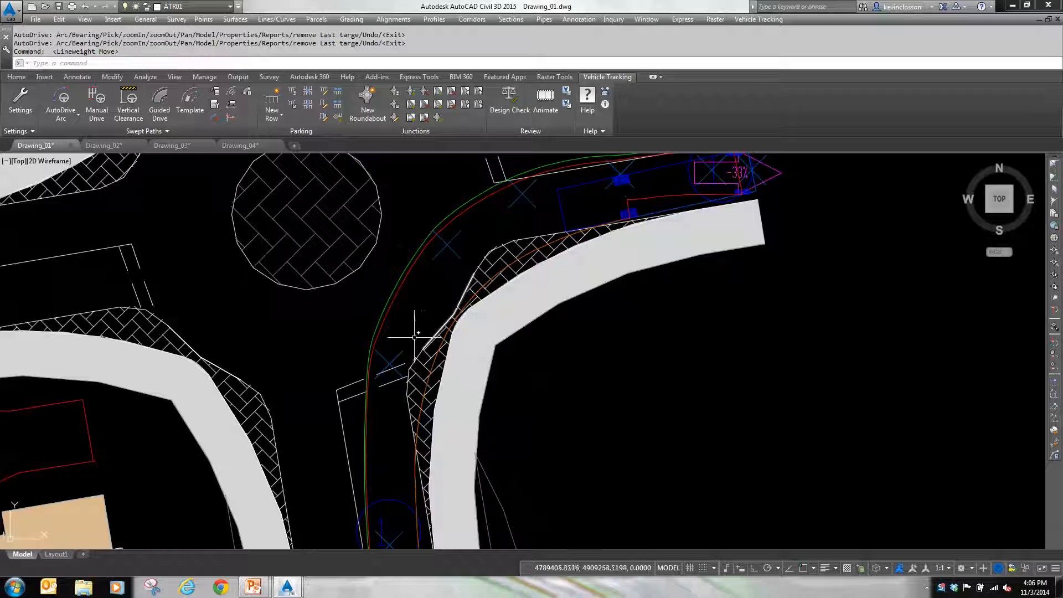
Step: Select the swept path and shift its target point southeast of the roundabout's central island slightly to the northeast
click(400, 285)
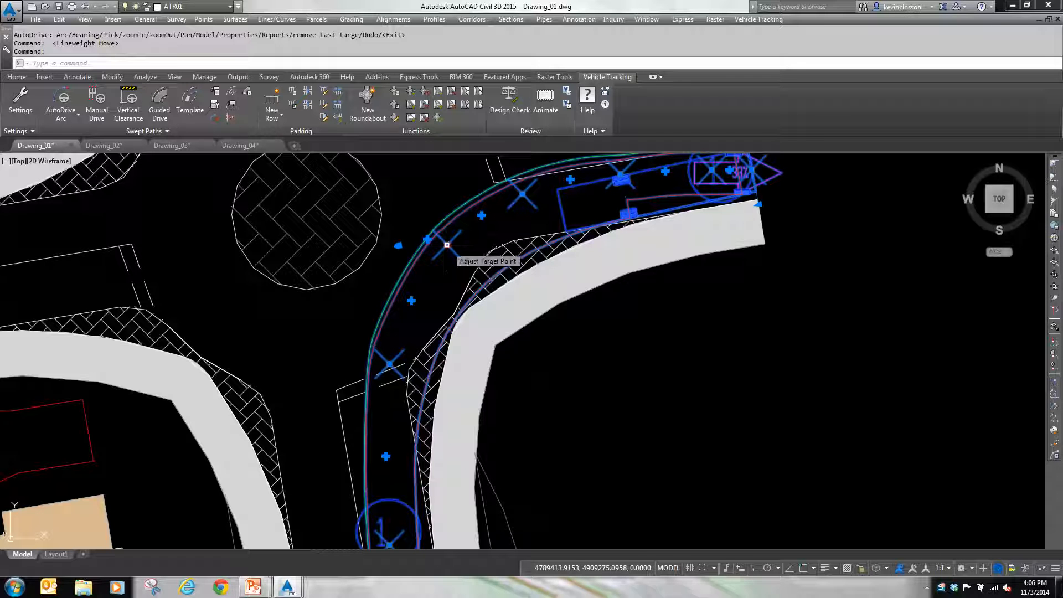
middle_drag(446, 280, 394, 371)
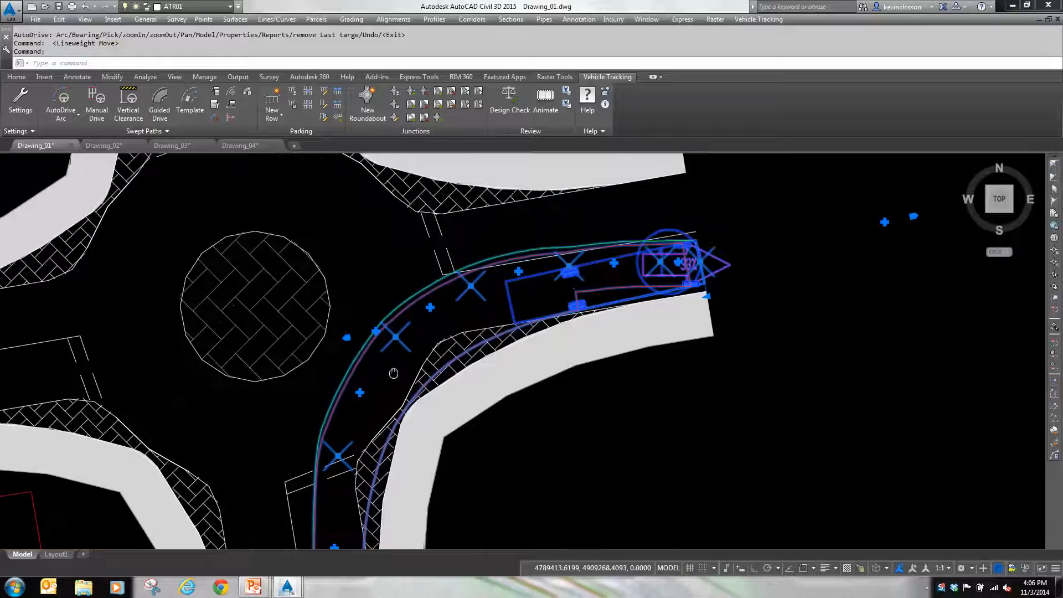
click(394, 334)
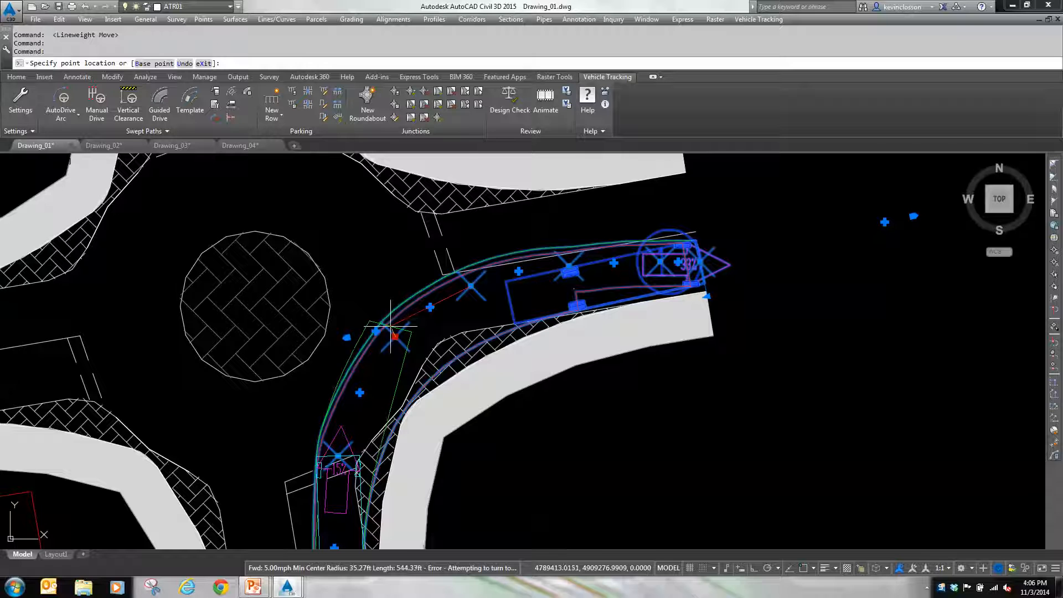
key(Return)
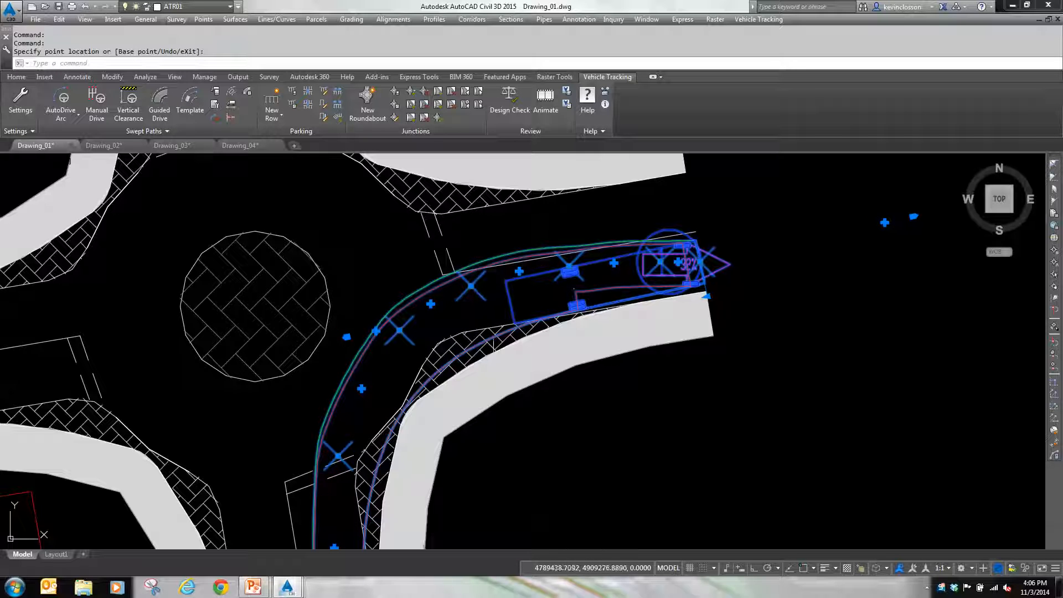
Step: Shift the target point at the southern roundabout entry slightly west and the one at the eastern exit slightly southeast
key(Return)
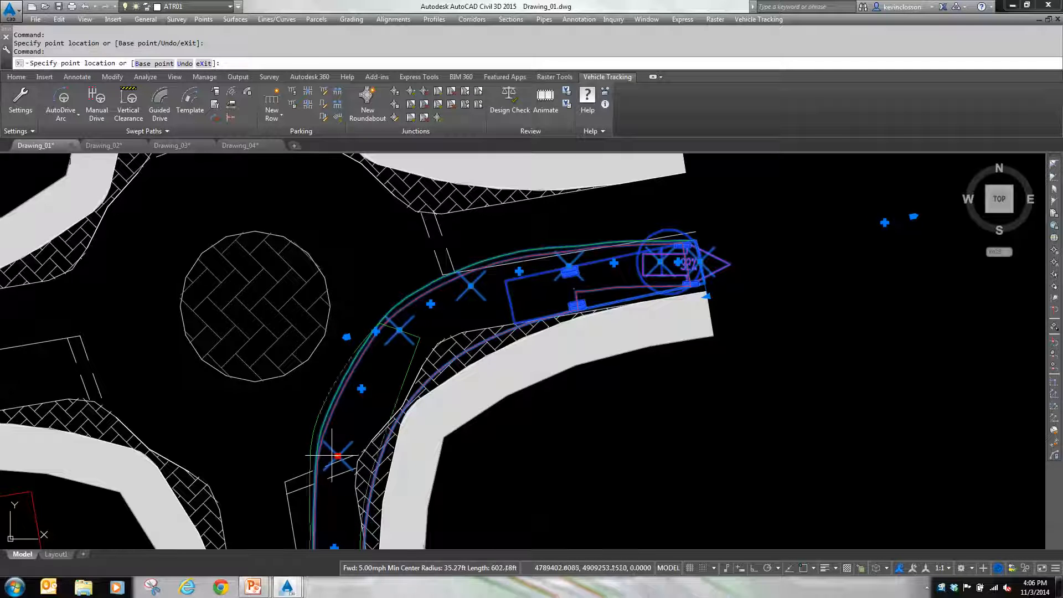
click(335, 455)
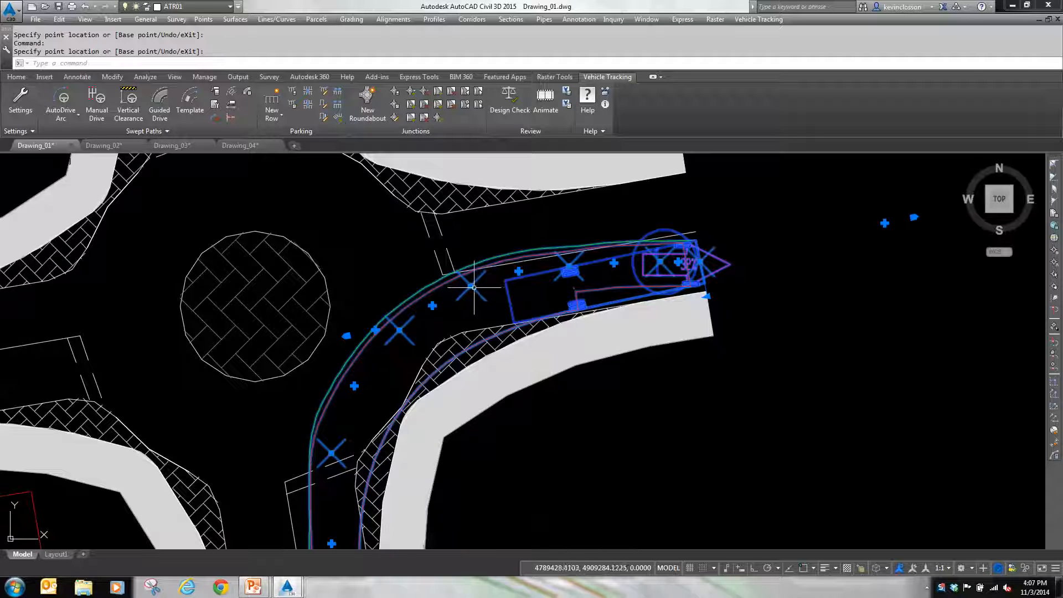
key(Return)
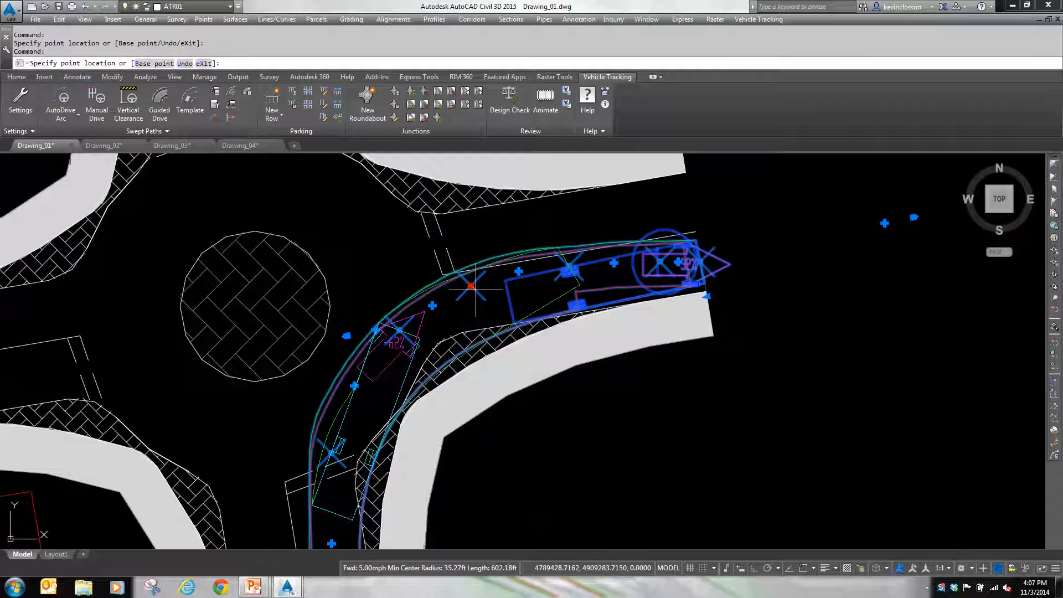
click(475, 288)
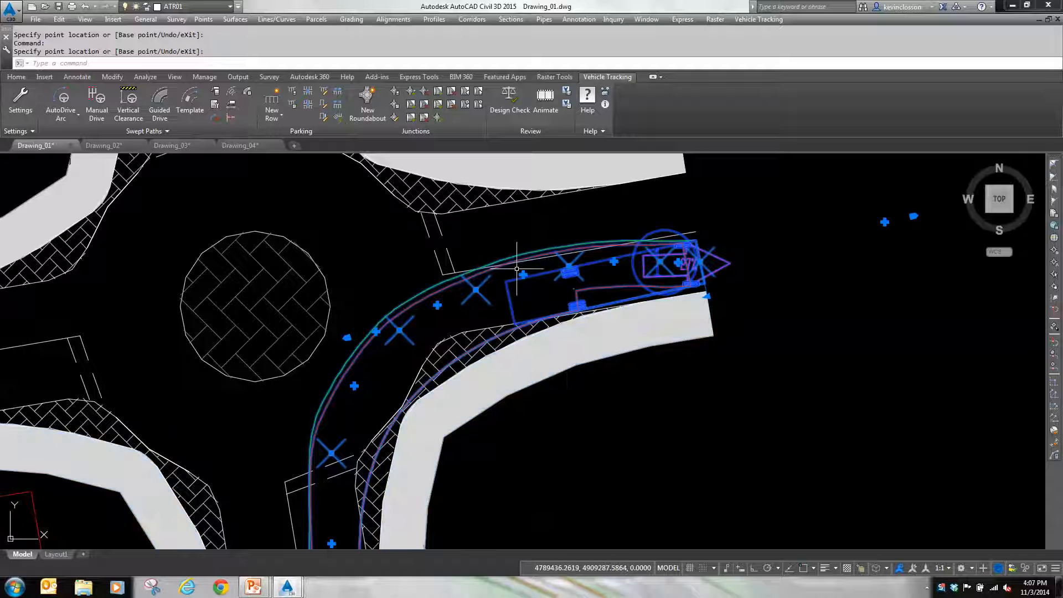
Step: Insert the swept path's steering angle graph in the empty area east of the roundabout and clear the selection
click(232, 118)
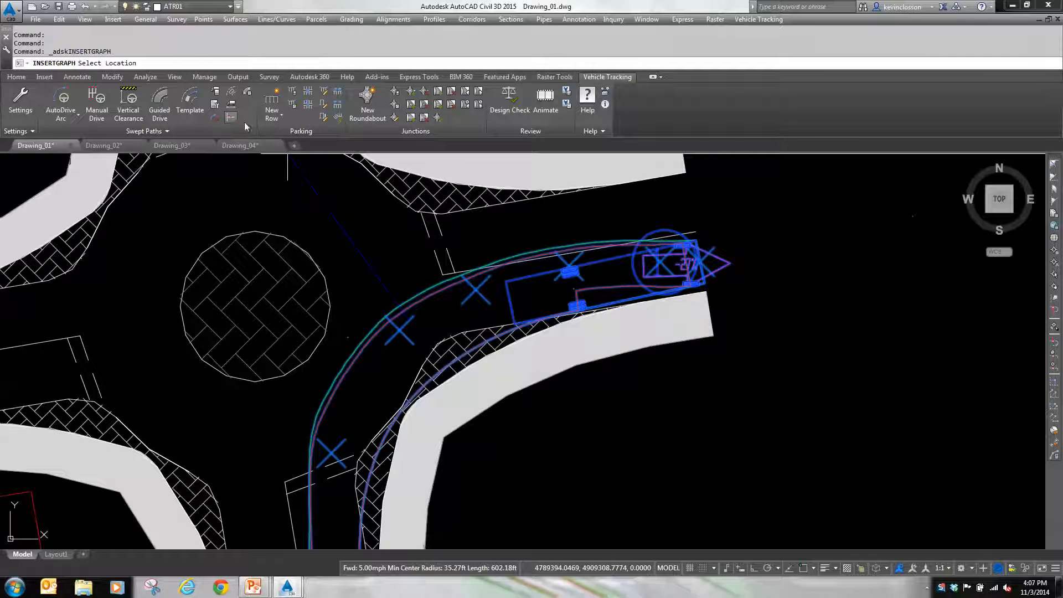
scroll(720, 360, down, 3)
middle_drag(724, 356, 412, 389)
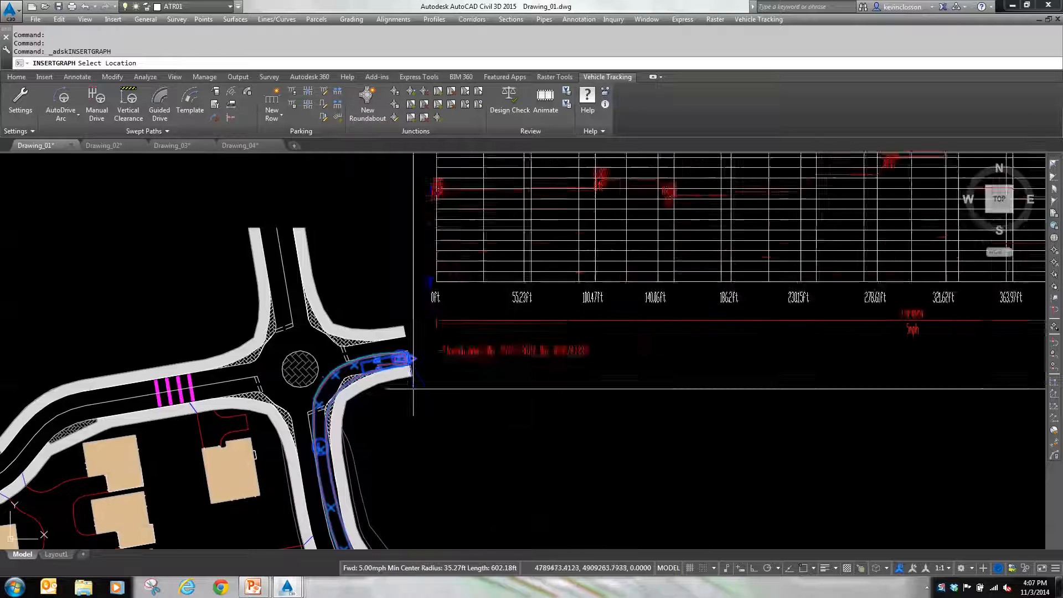
click(470, 439)
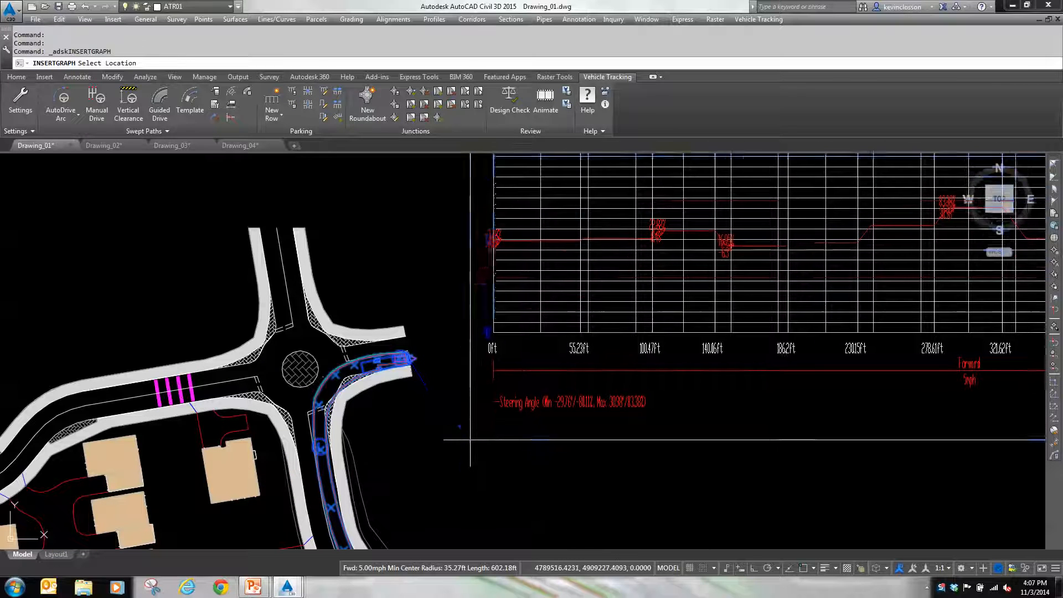
key(Escape)
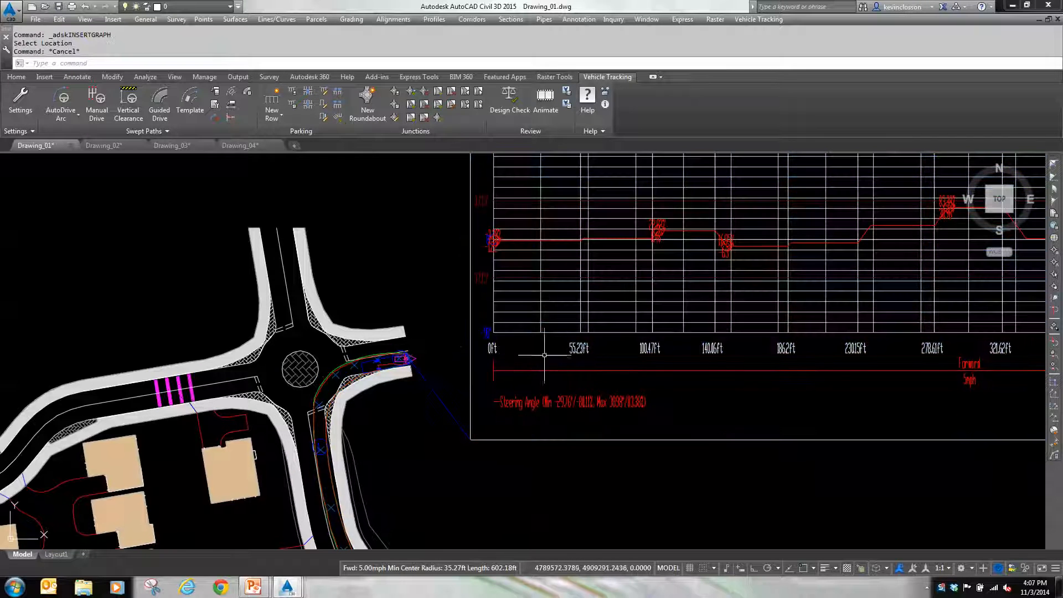
Step: Examine the inserted graph's steering angle curve and limits against the distances along the path
scroll(416, 356, up, 4)
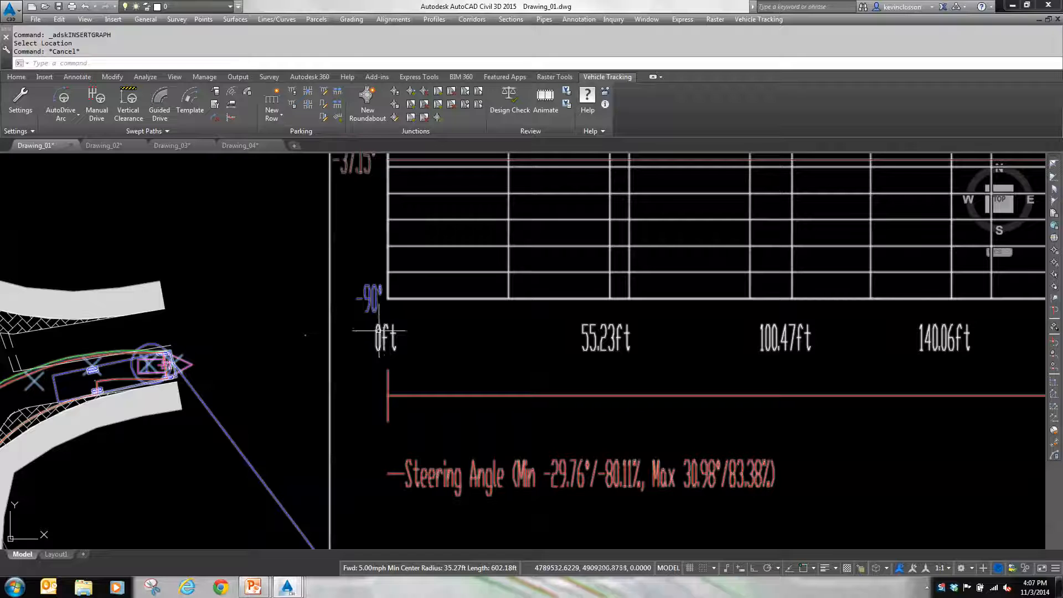
scroll(421, 332, down, 6)
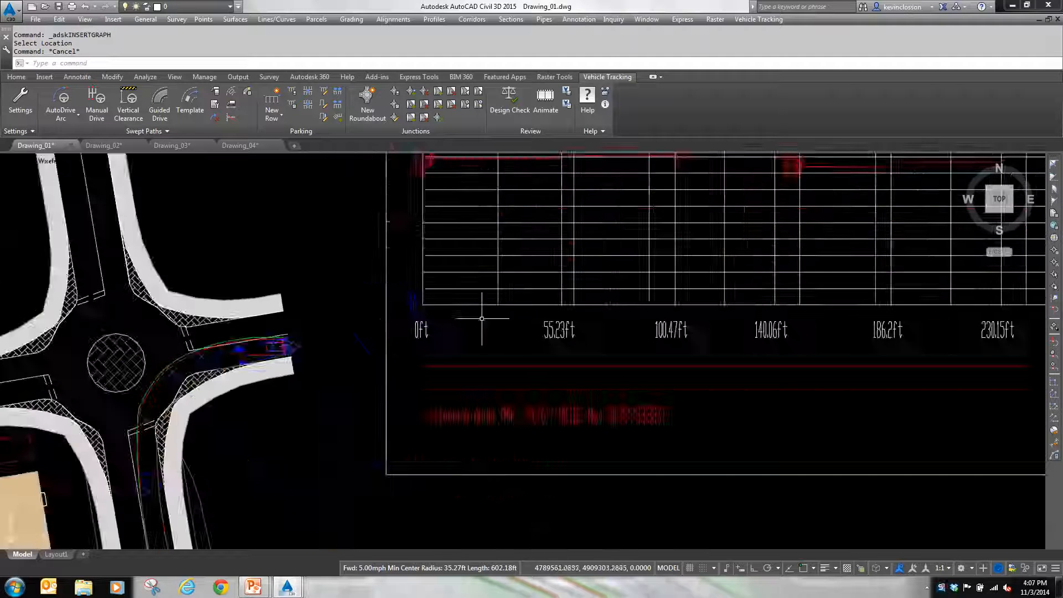
scroll(460, 338, up, 4)
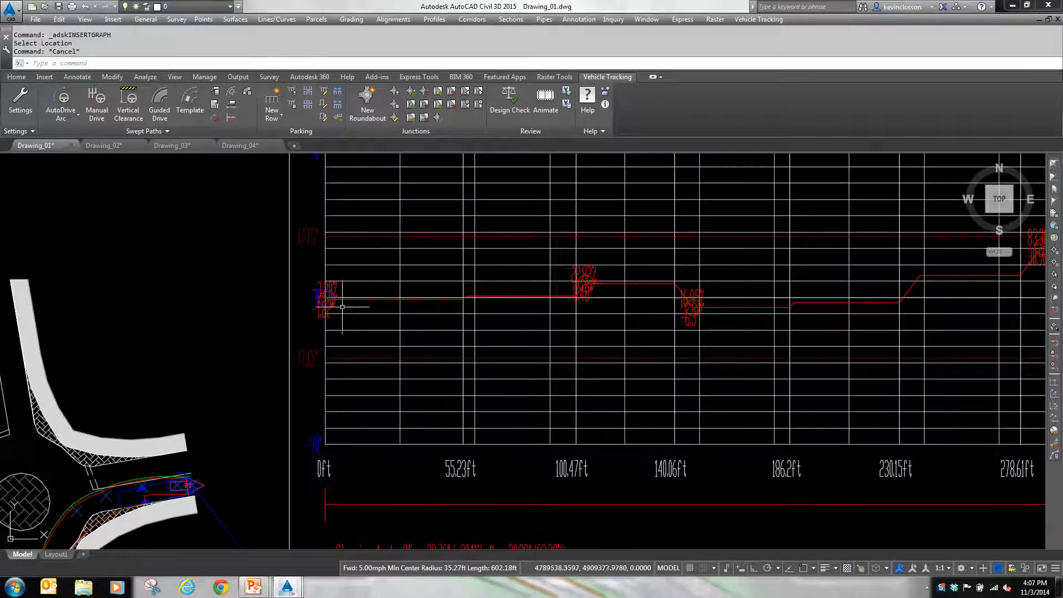
middle_drag(700, 319, 435, 362)
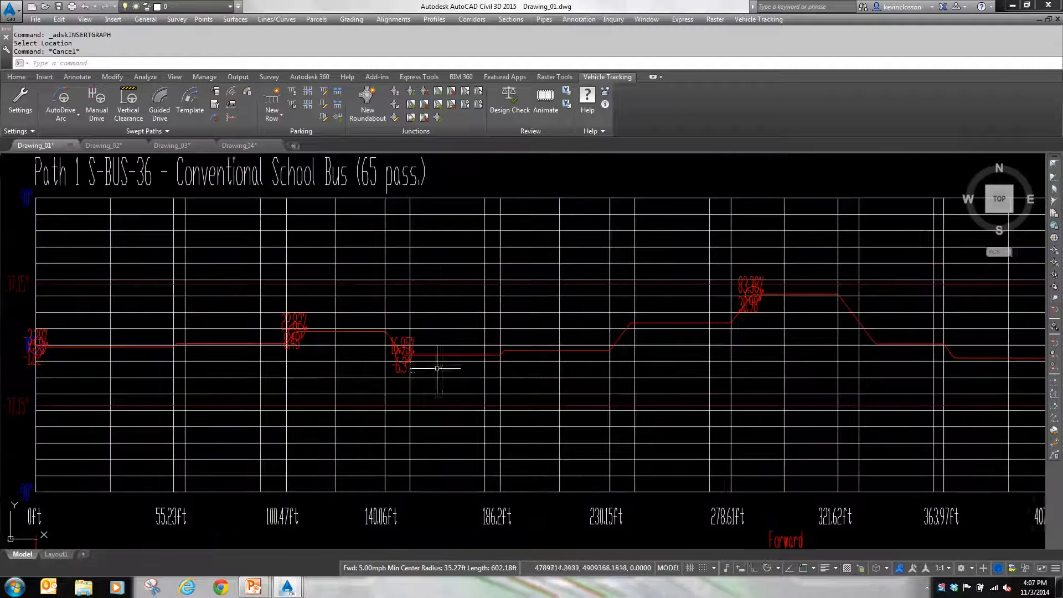
Step: Review the rest of the steering angle graph, run a design check on the school bus path and dismiss the report
middle_drag(904, 376, 682, 325)
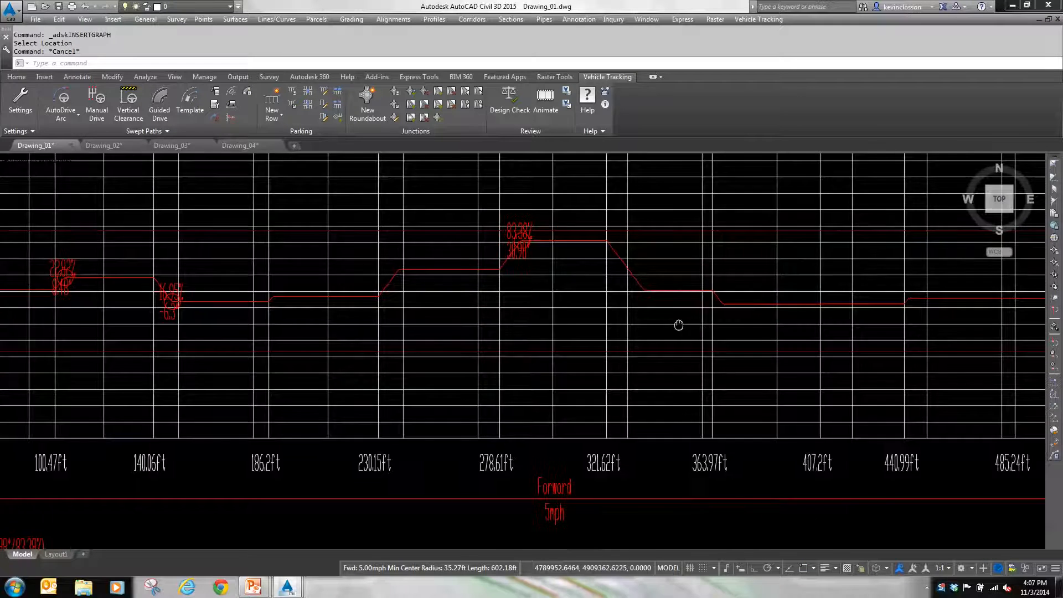
scroll(778, 353, down, 2)
mouse_move(778, 353)
middle_down()
mouse_move(482, 339)
mouse_move(601, 351)
mouse_move(778, 344)
middle_up()
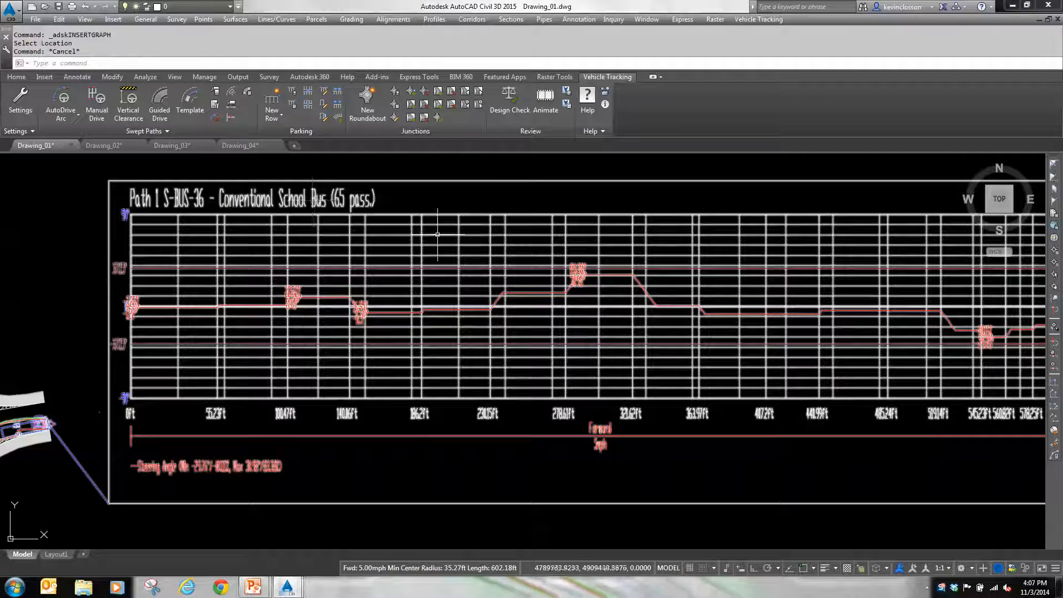
click(510, 105)
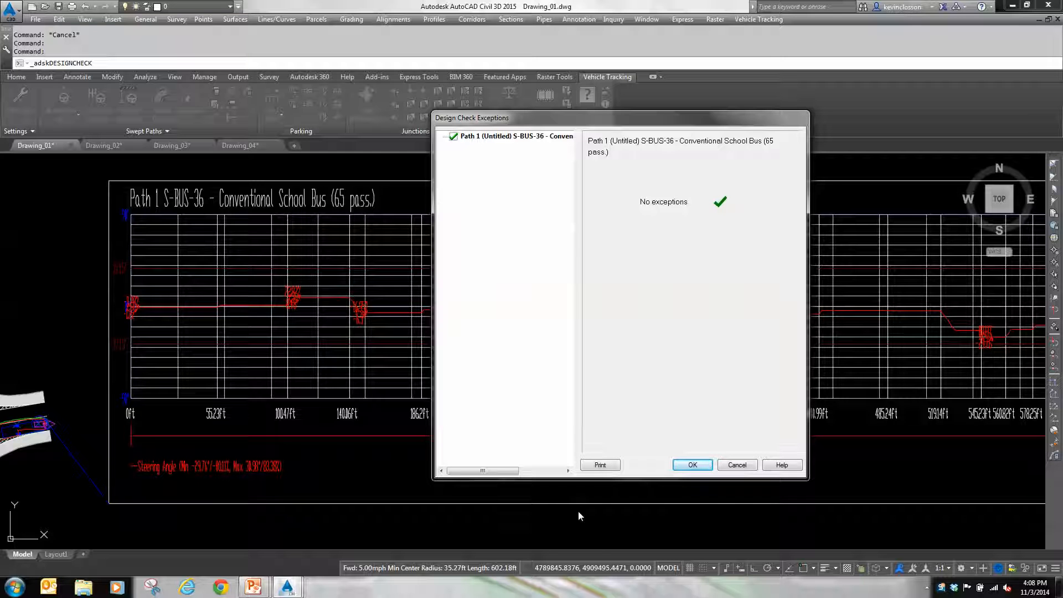
click(738, 465)
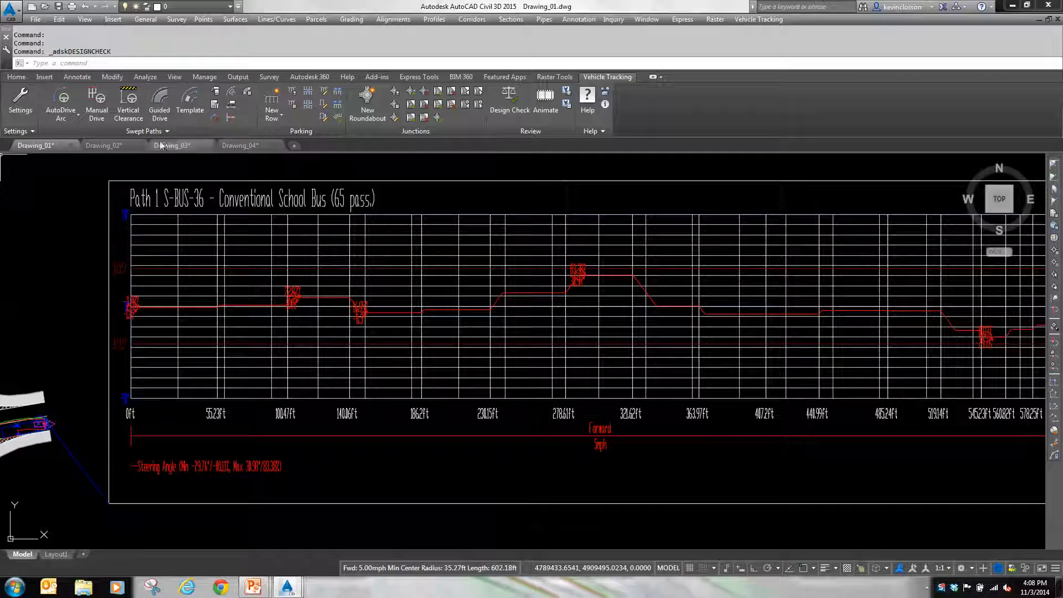
Step: Switch to Drawing_02 and pick SU-30 - Single Unit Truck from the AASHTO 2011 (US Customary) vehicle library, displaying its diagram in side view
click(109, 145)
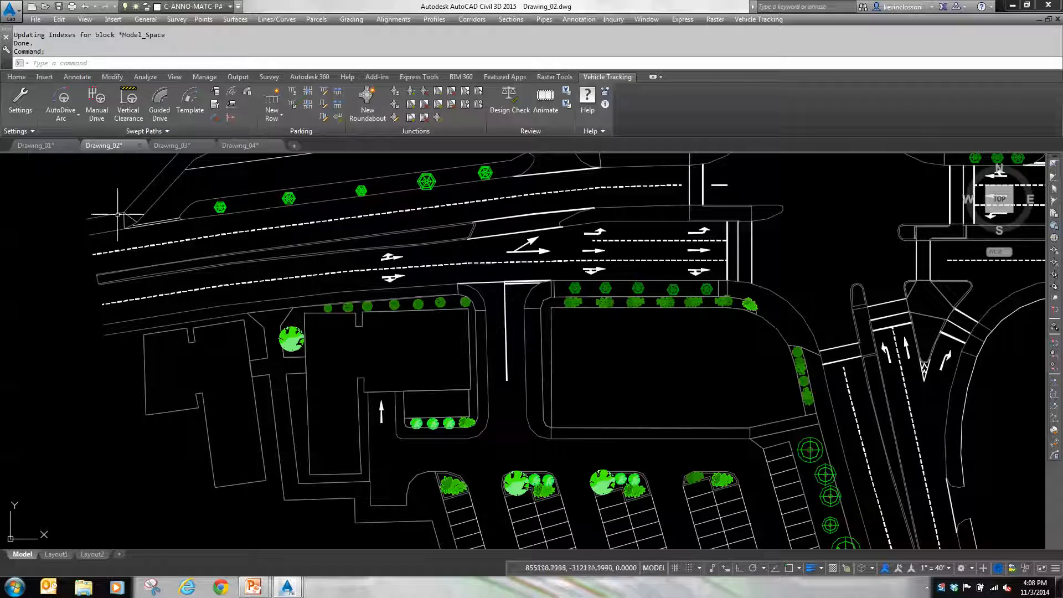
click(215, 93)
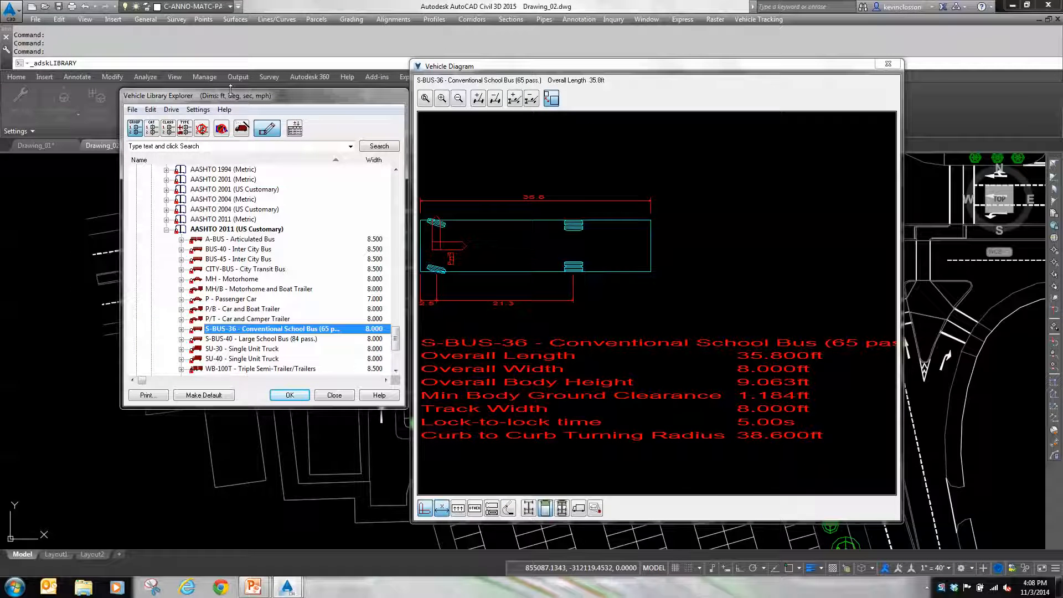
drag(234, 99, 192, 90)
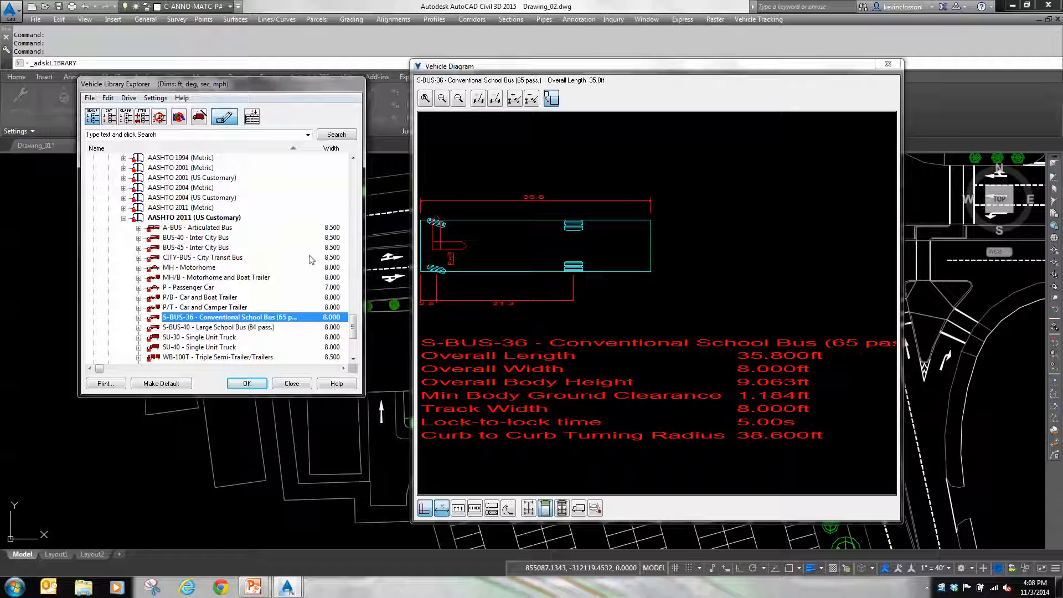
drag(353, 331, 358, 333)
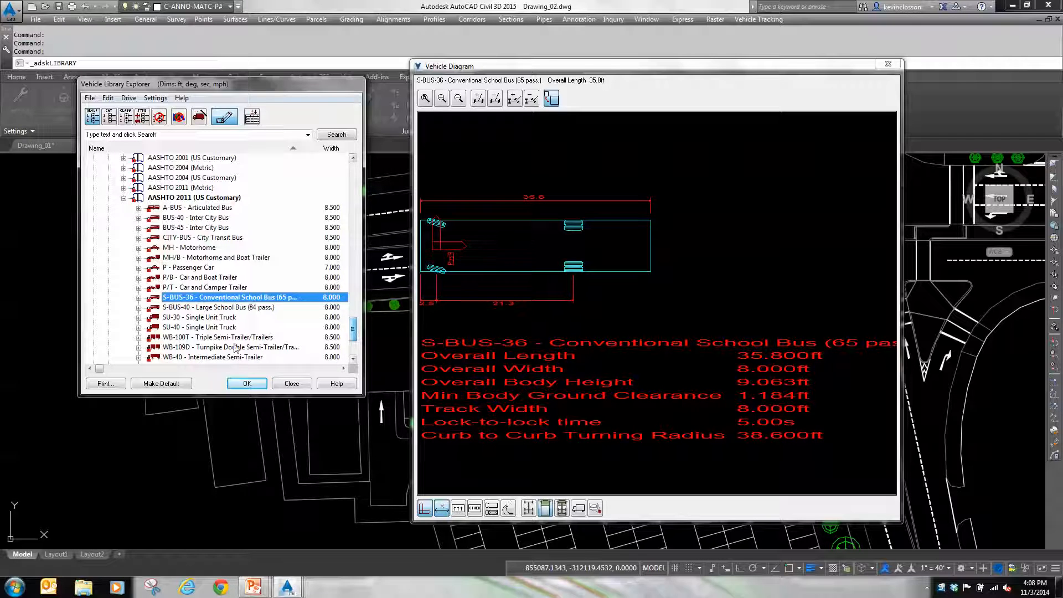
click(221, 319)
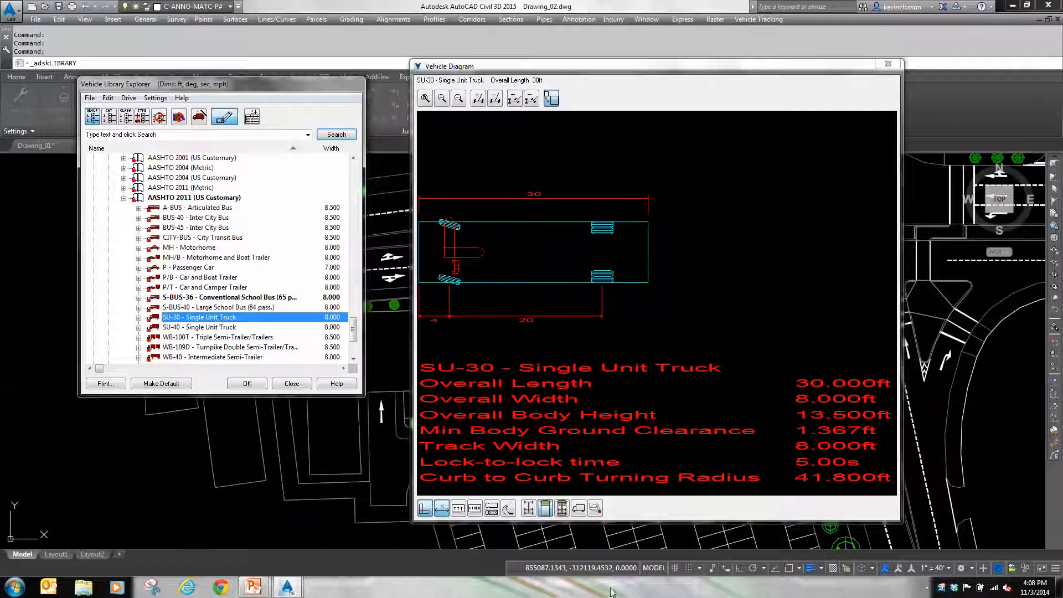
click(579, 509)
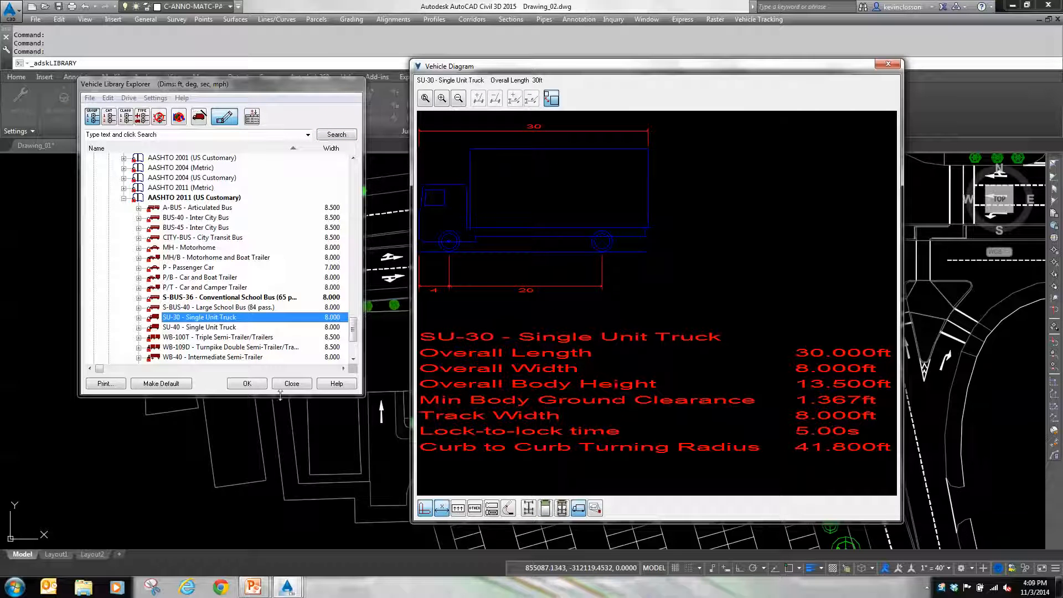
click(262, 386)
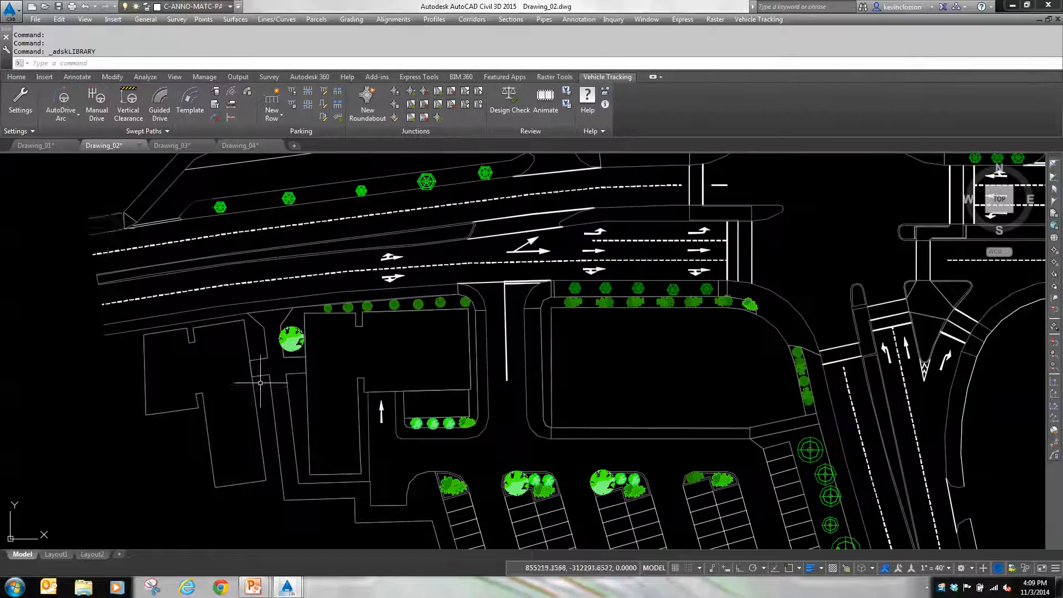
Step: Start an AutoDrive Arc path with the drawing settings accepted, placing the school bus in the outer eastbound lane west of the driveway, heading east
click(64, 99)
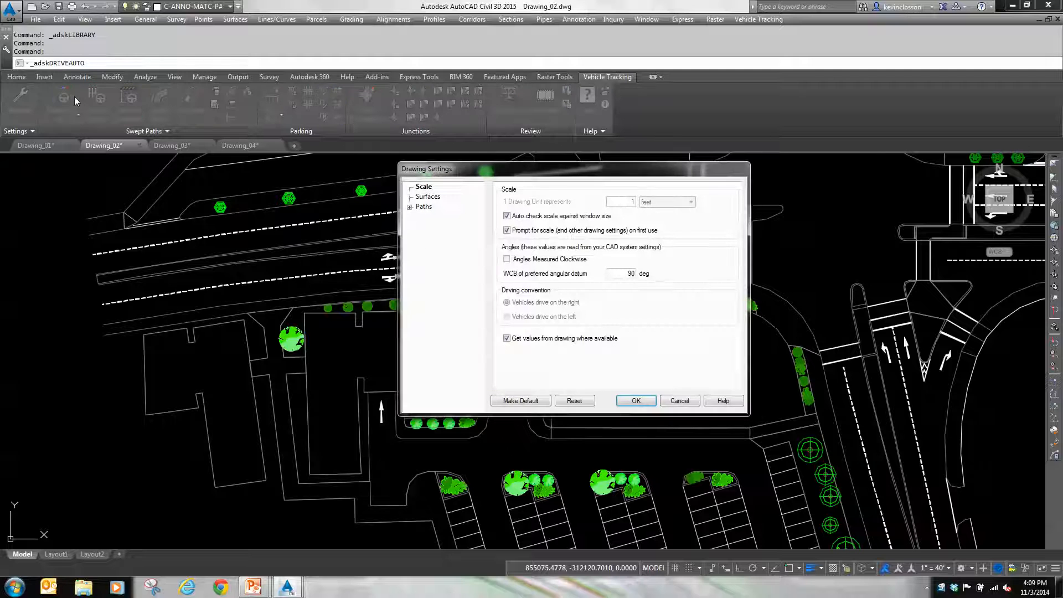
click(636, 401)
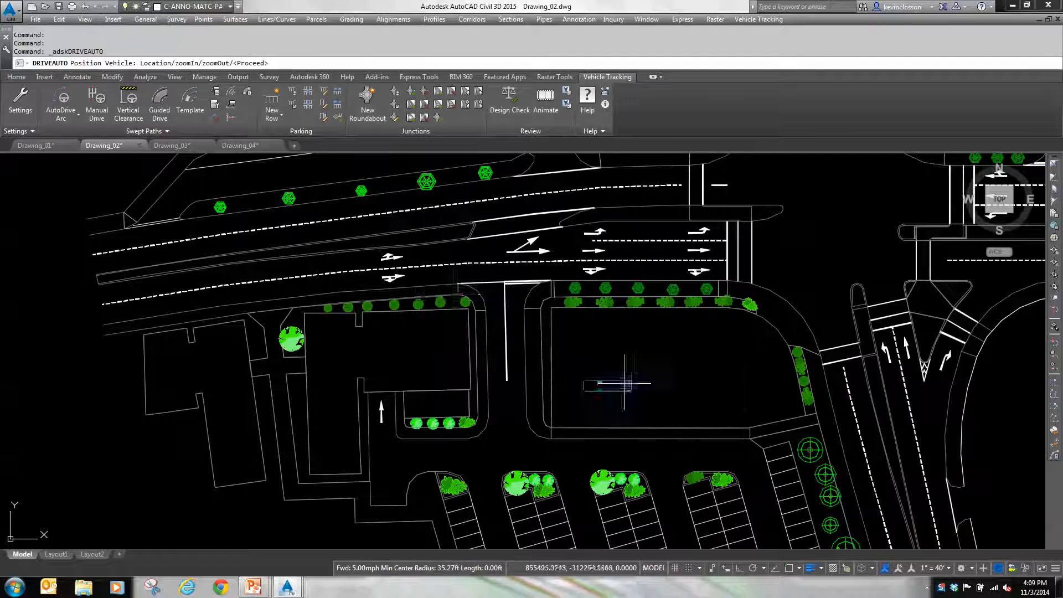
click(347, 282)
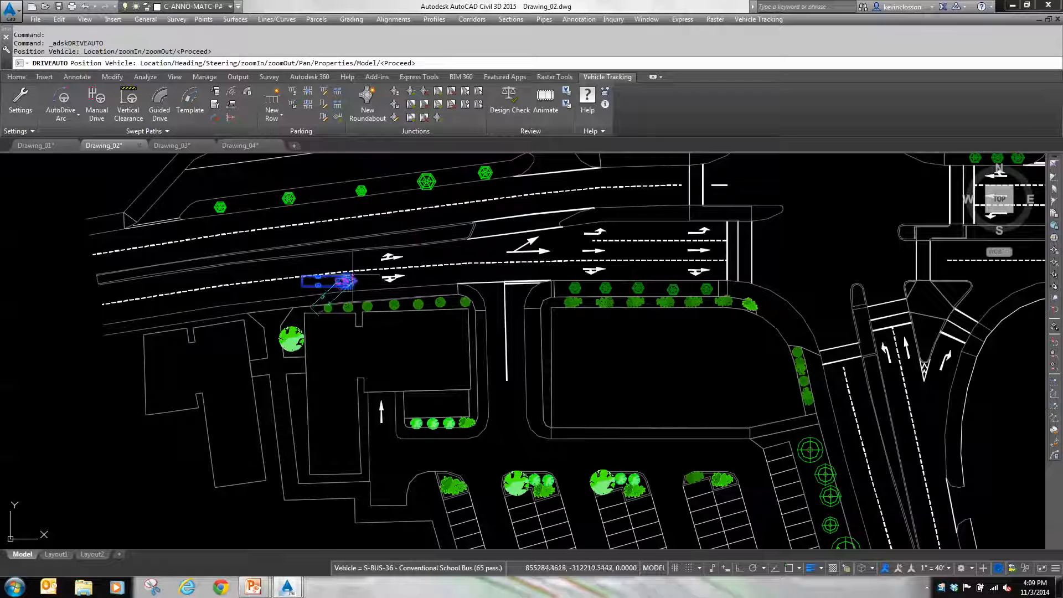
click(441, 272)
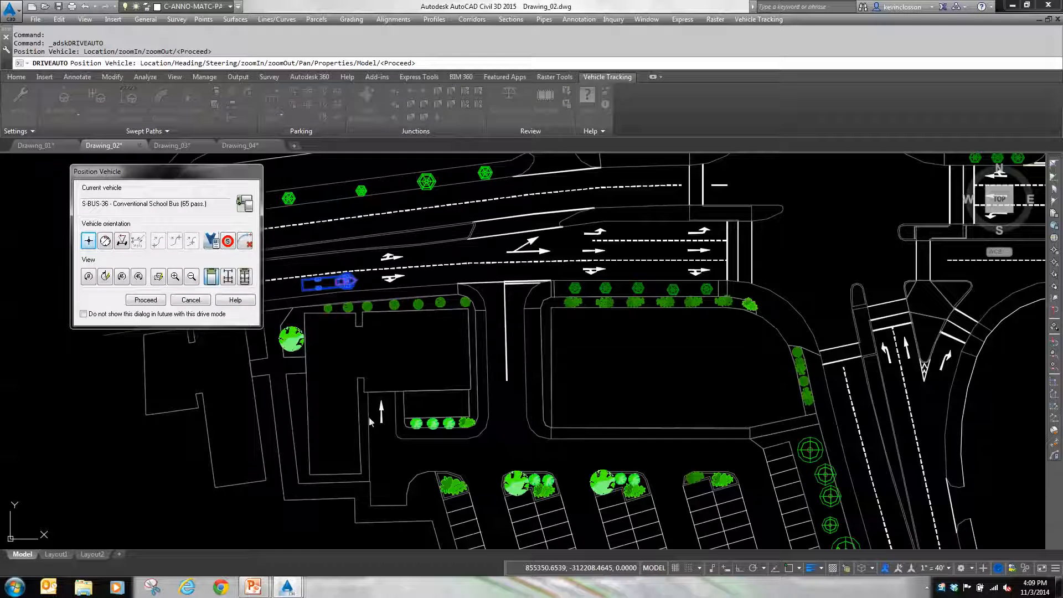
click(146, 300)
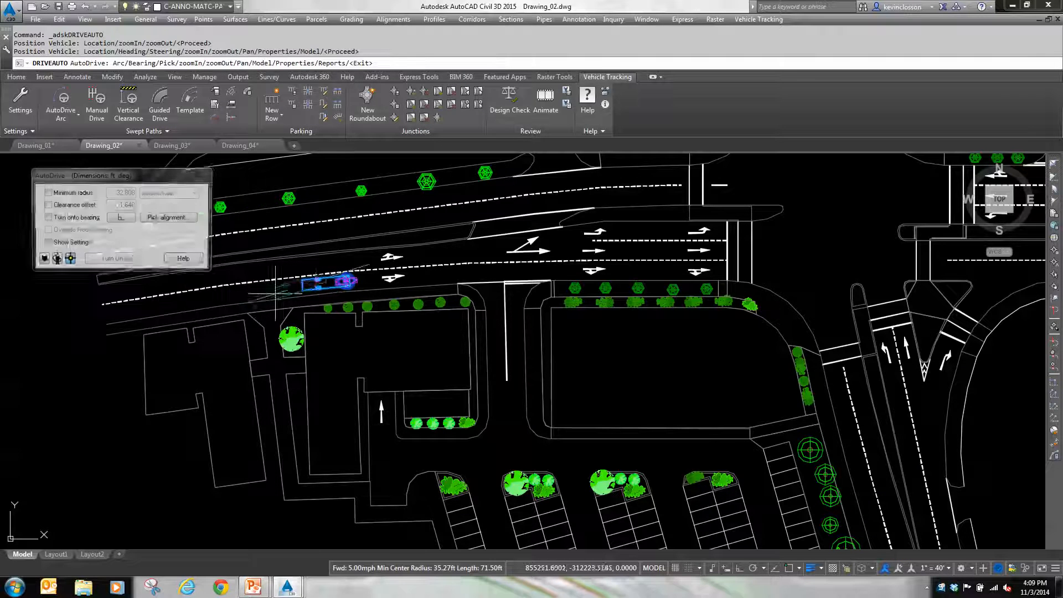
Step: Drive the bus a short way ahead and turn it right into the driveway, aligned with the driveway's white centre line
click(414, 275)
scroll(465, 289, up, 5)
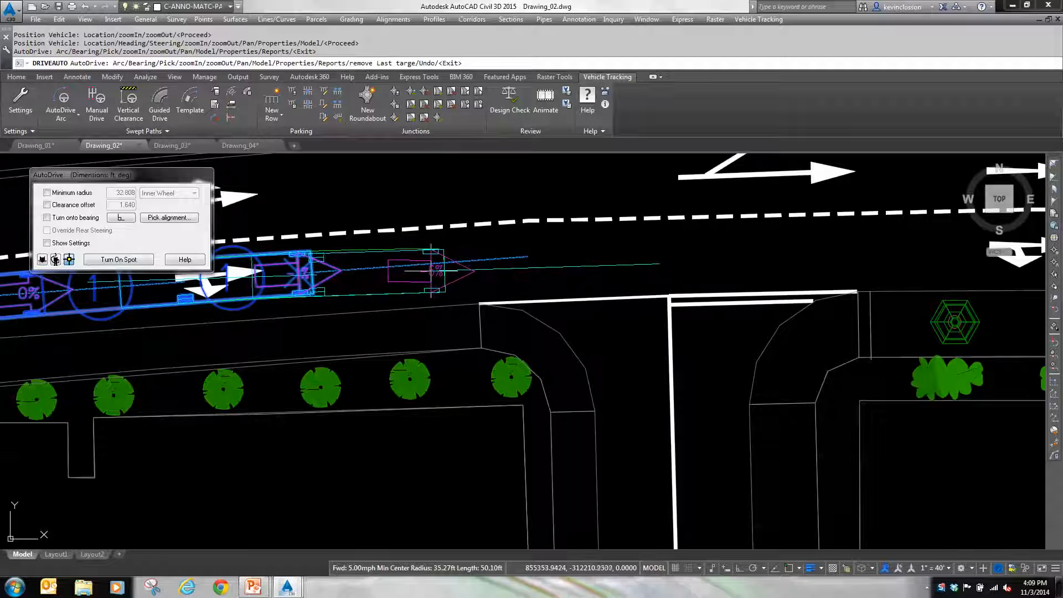
click(172, 219)
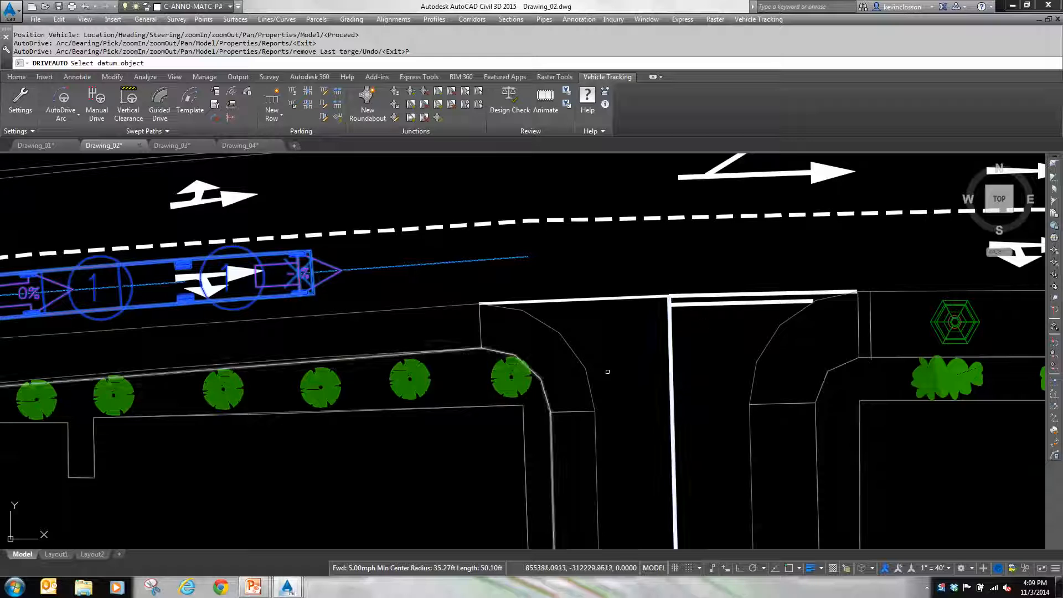
scroll(665, 348, down, 4)
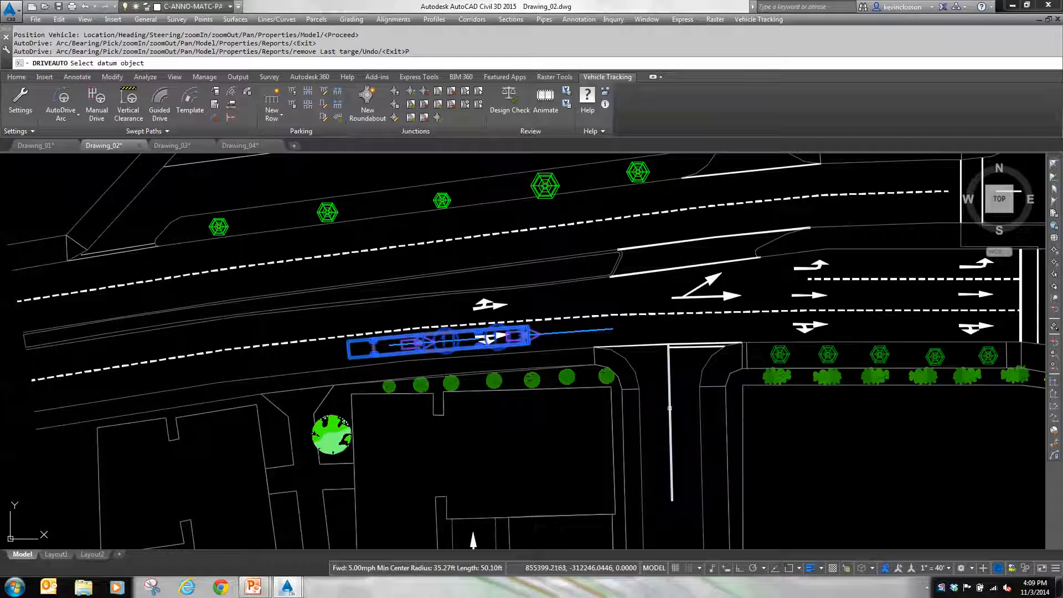
click(670, 408)
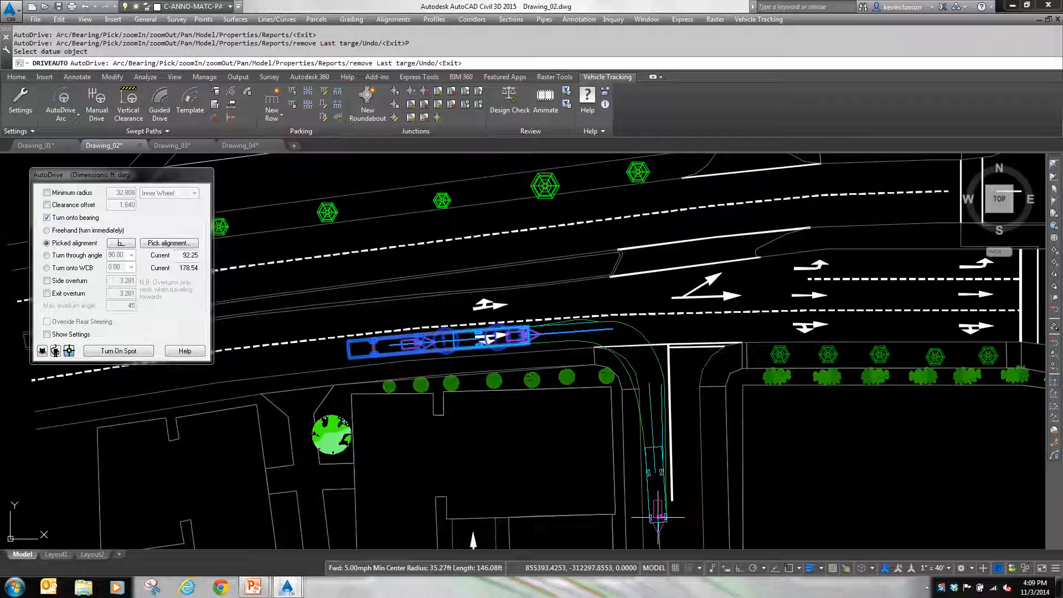
click(660, 516)
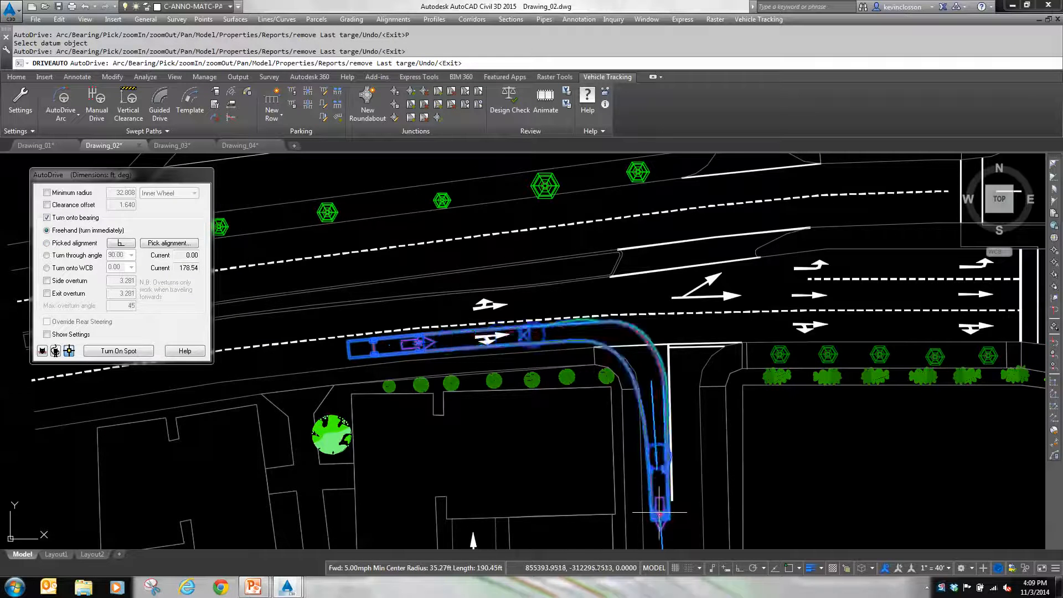
Step: Turn the bus left into the parking aisle, aligned with the southern edge line of the large block east of the driveway
scroll(664, 506, down, 3)
middle_drag(664, 504, 557, 375)
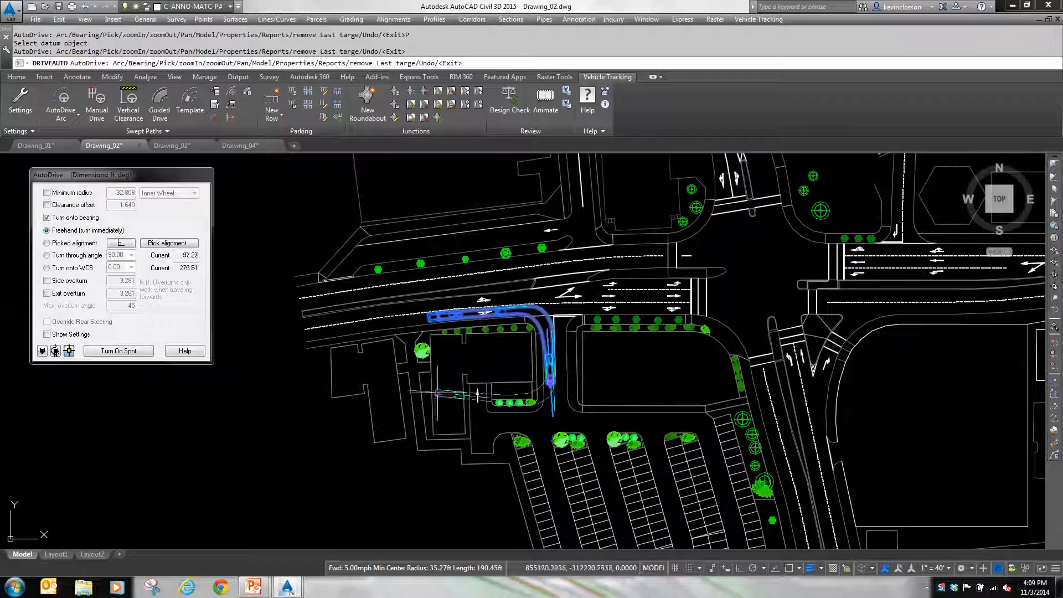
click(176, 245)
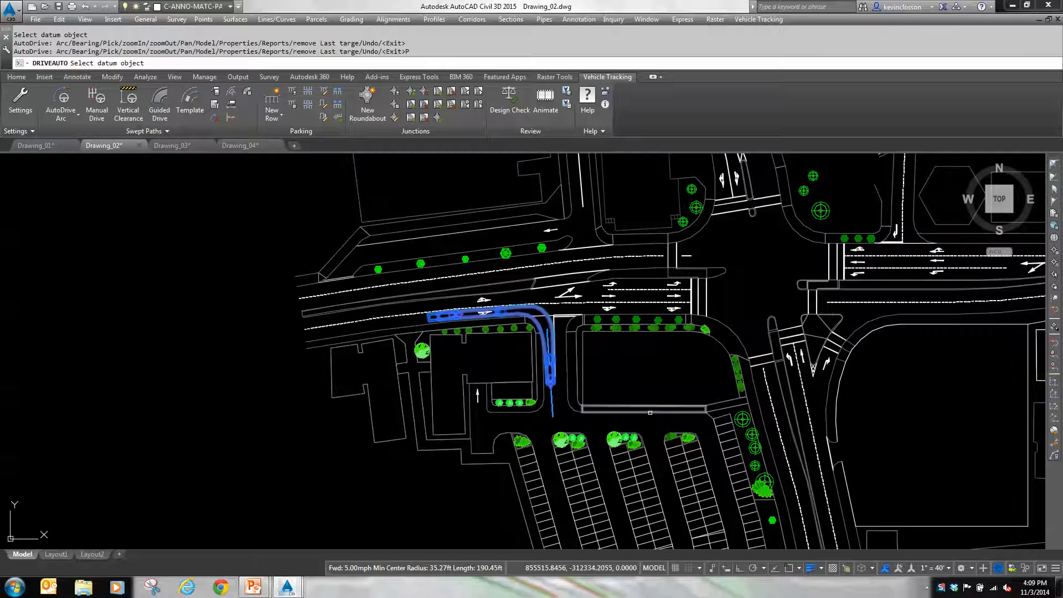
click(651, 412)
scroll(651, 421, up, 3)
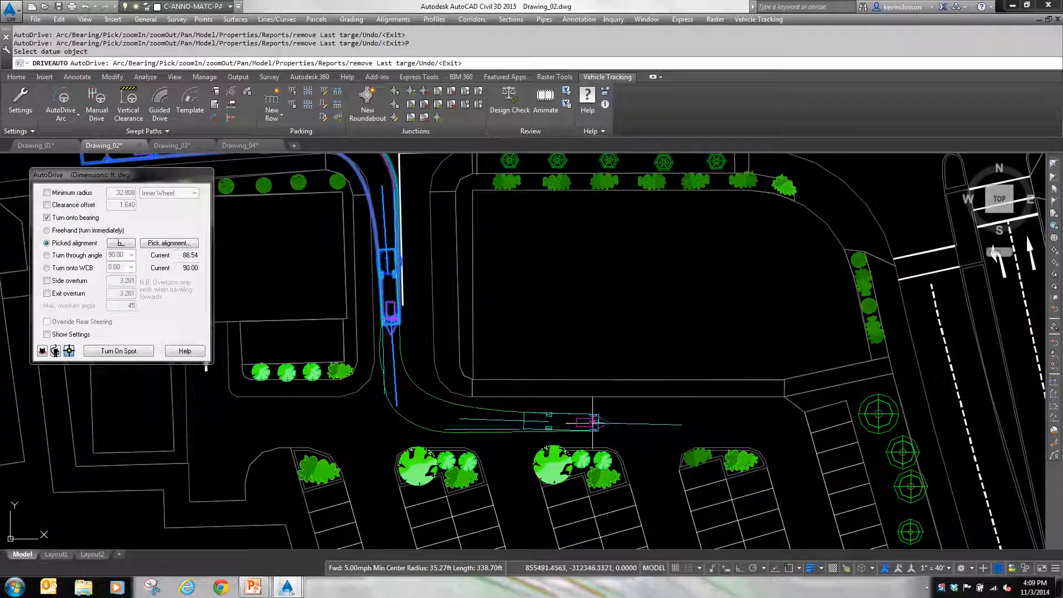
click(591, 425)
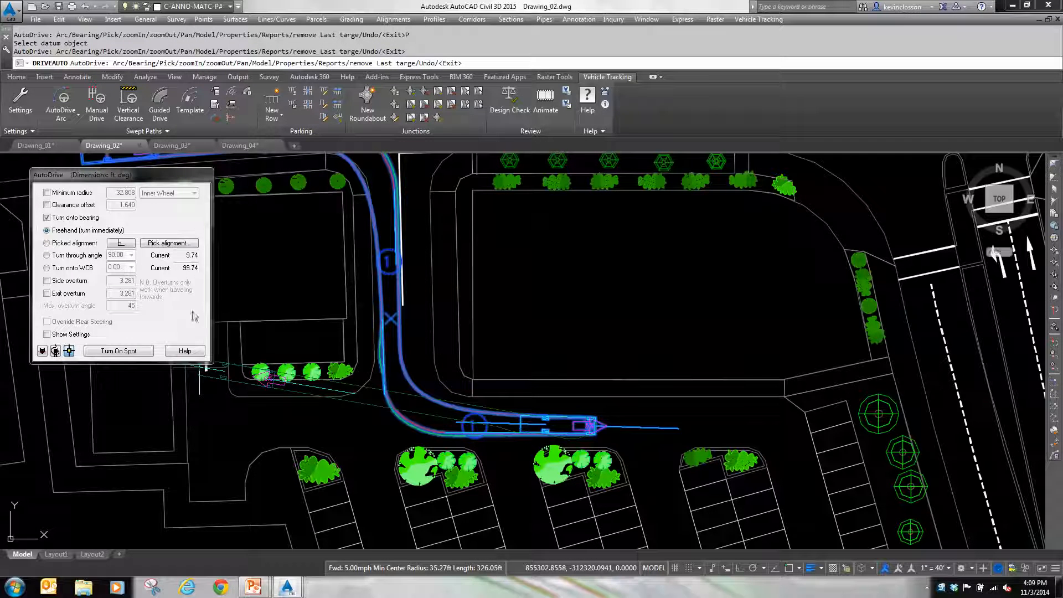
Step: Reverse the bus west along the aisle and north into the bay beside the building, aligned with the bay's west edge, and finish the path
click(170, 243)
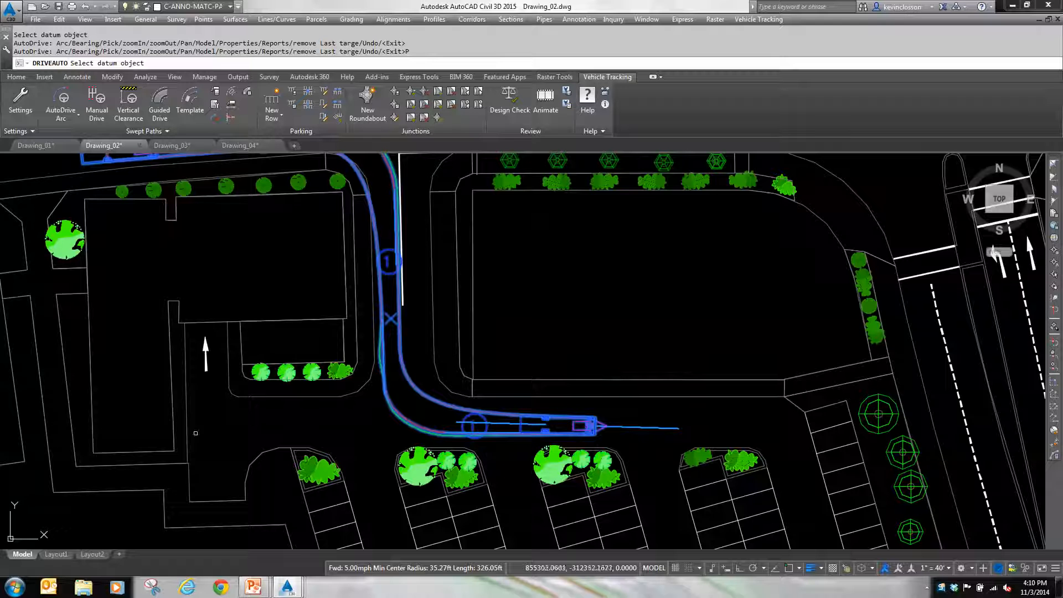
click(186, 429)
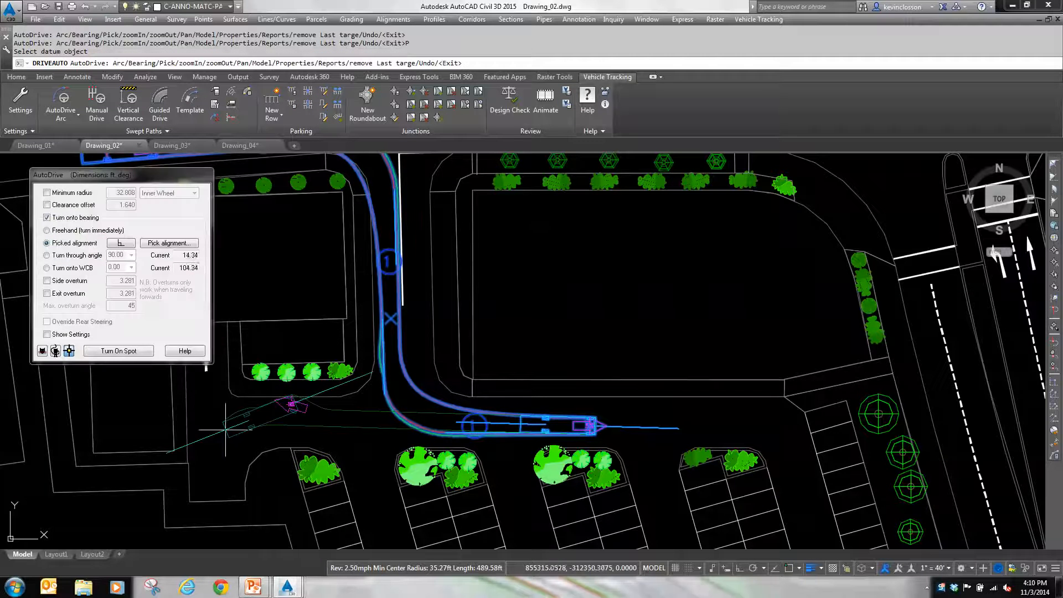
middle_drag(227, 430, 370, 441)
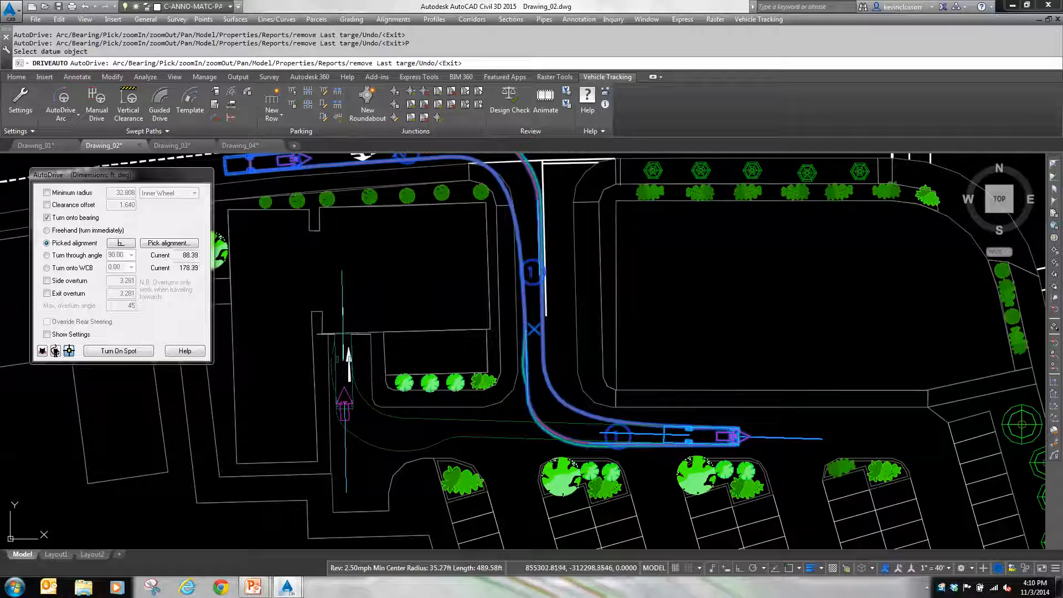
click(341, 334)
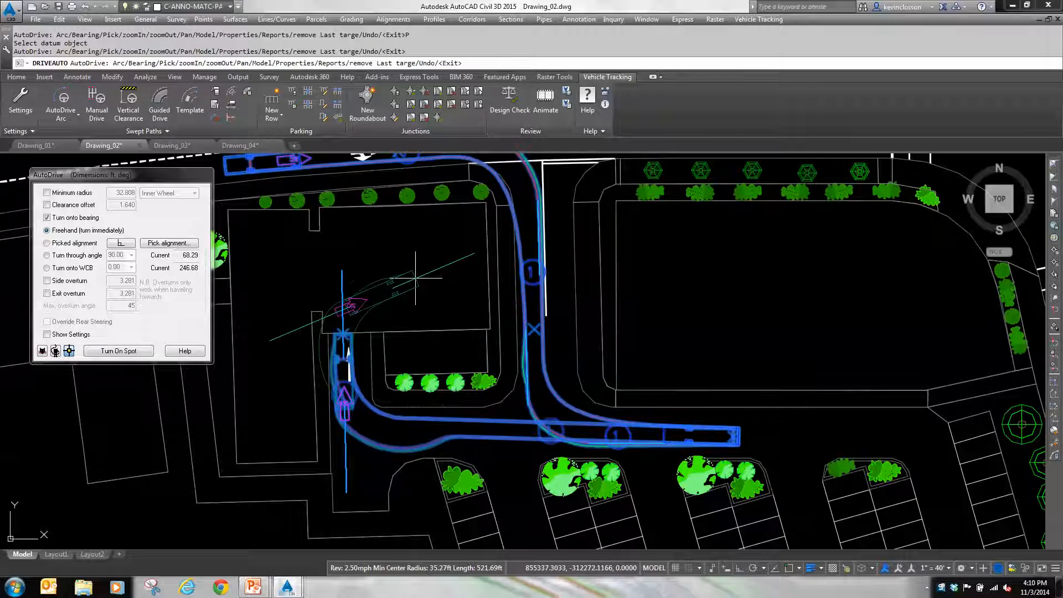
key(Return)
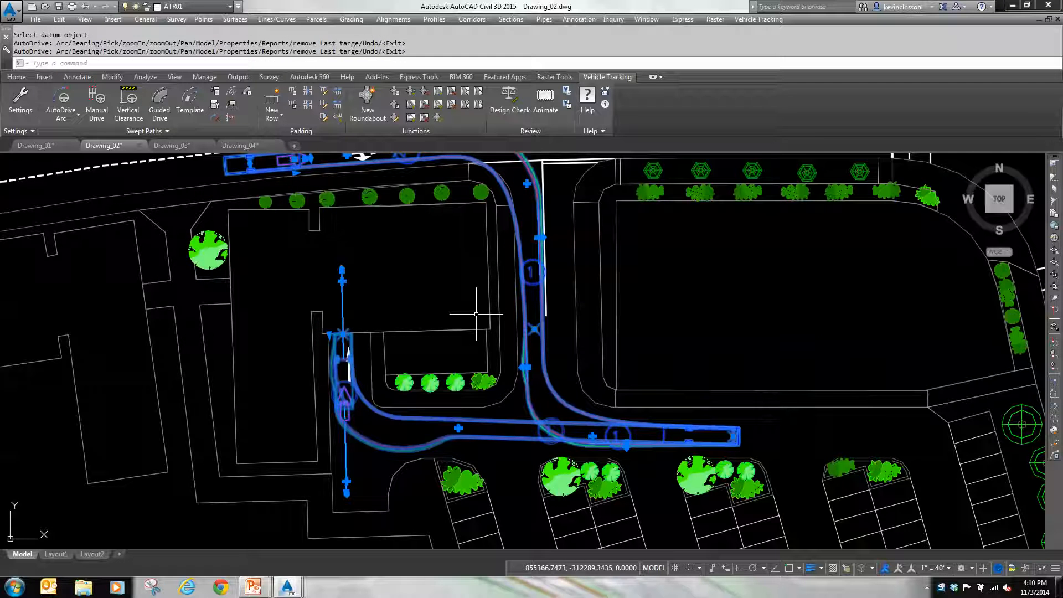
key(Escape)
Step: Move the end point of the bus path's right turn into the driveway slightly east, onto the white centre line
scroll(504, 296, up, 5)
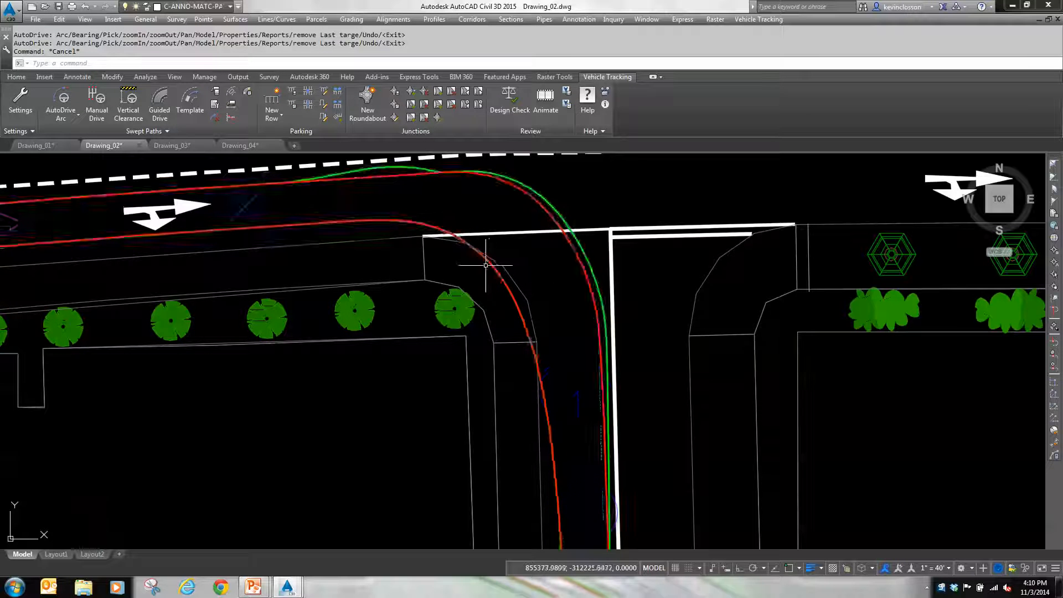
middle_drag(598, 368, 591, 219)
scroll(591, 218, down, 2)
middle_drag(643, 404, 629, 287)
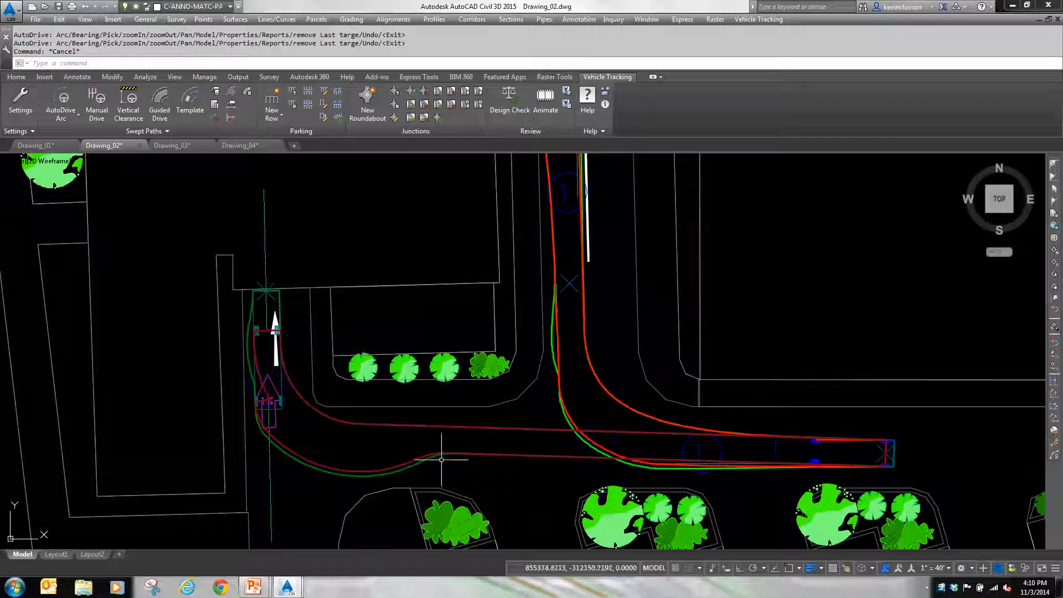
click(305, 463)
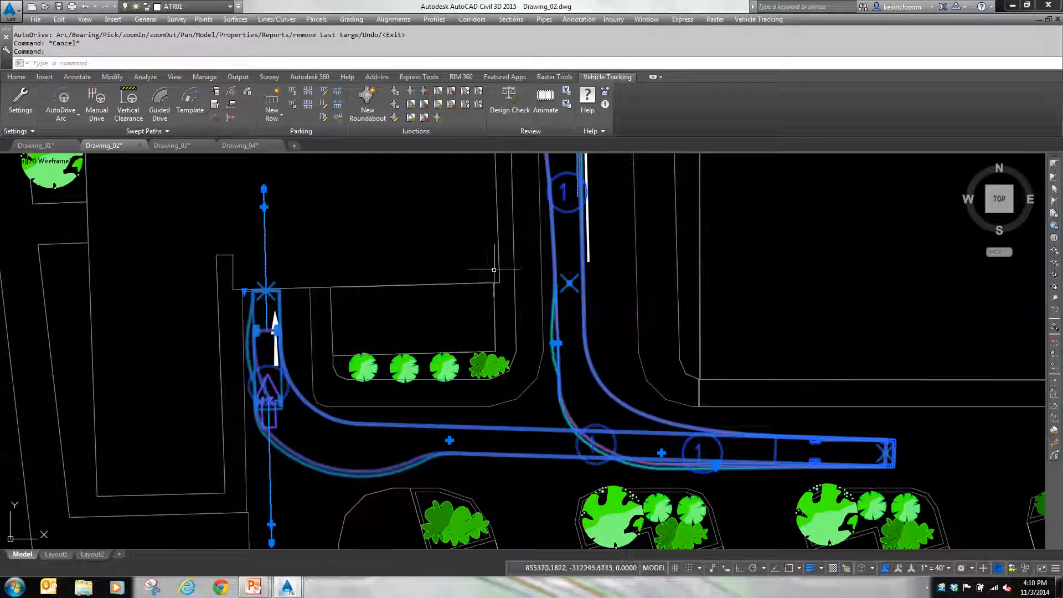
scroll(617, 280, down, 2)
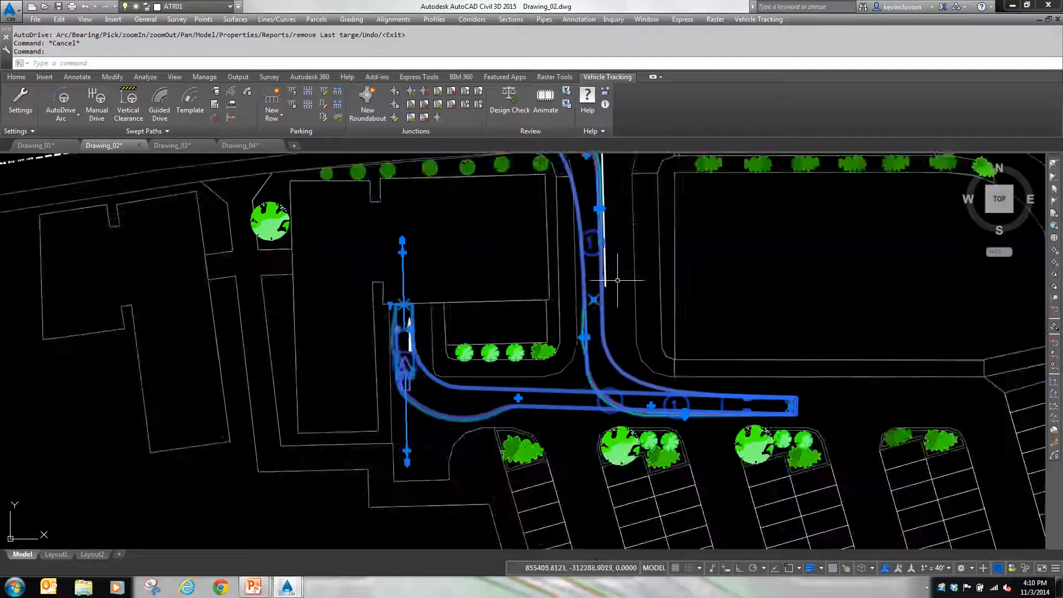
scroll(617, 280, down, 3)
scroll(590, 334, up, 5)
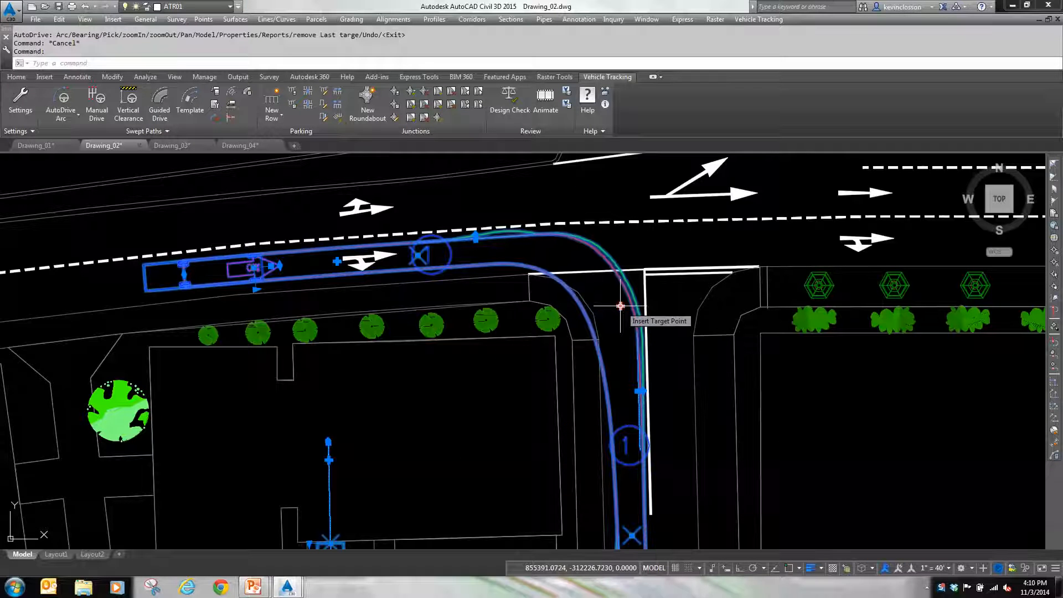
click(640, 391)
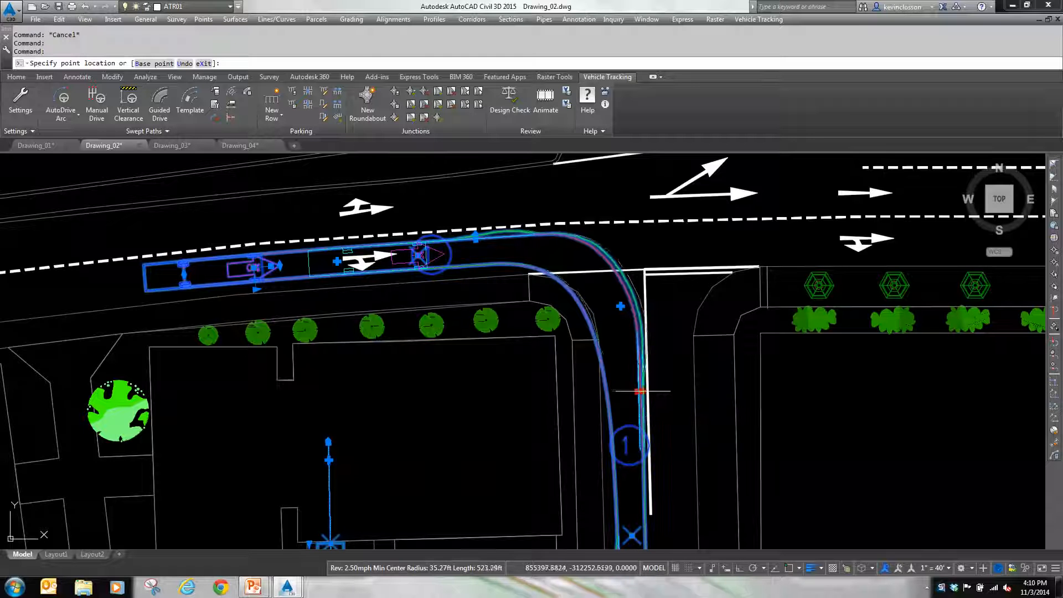
click(646, 391)
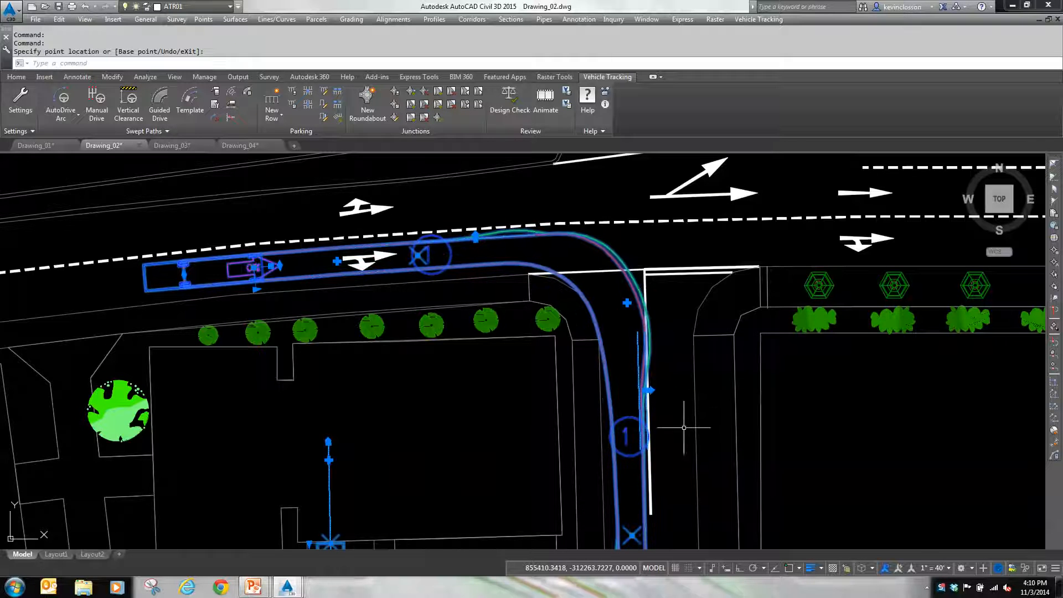
Step: Move the path's target point in the southern part of the driveway slightly north-east, deselect the path and check the kerb corner
middle_drag(684, 428, 689, 294)
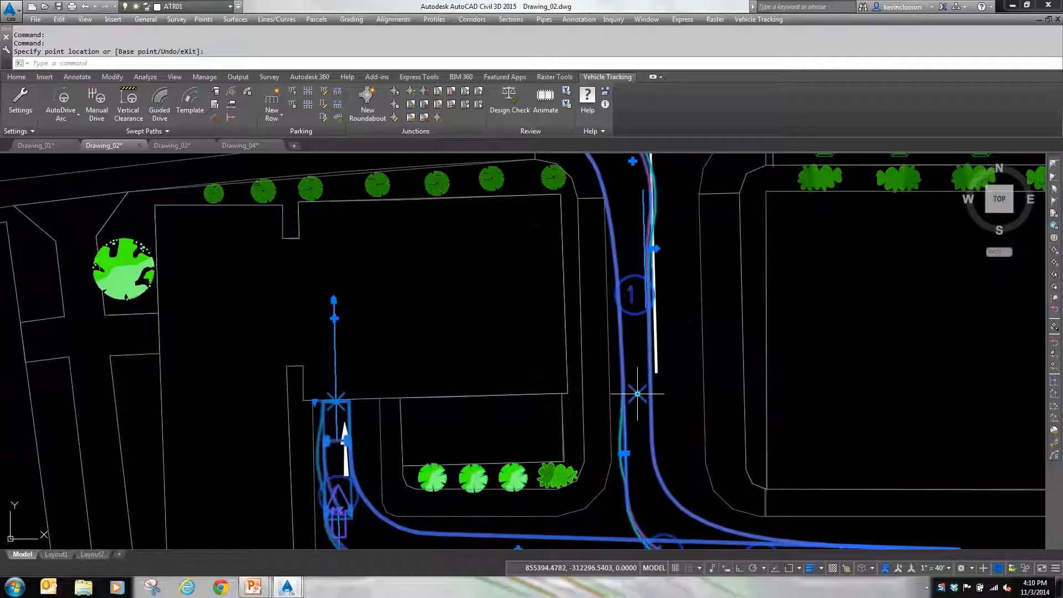
click(637, 393)
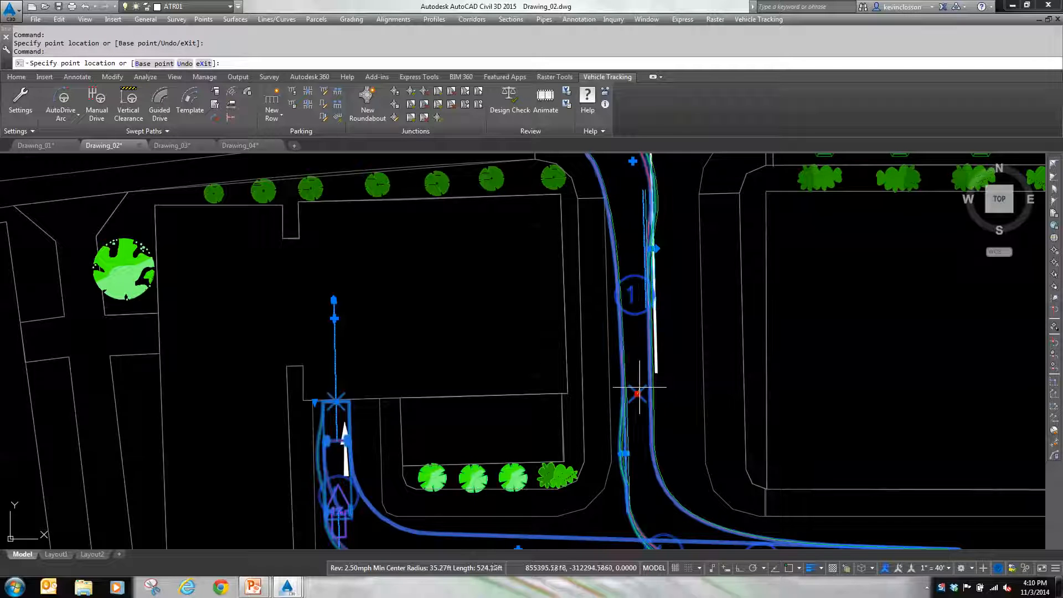
click(641, 388)
middle_drag(692, 296, 674, 405)
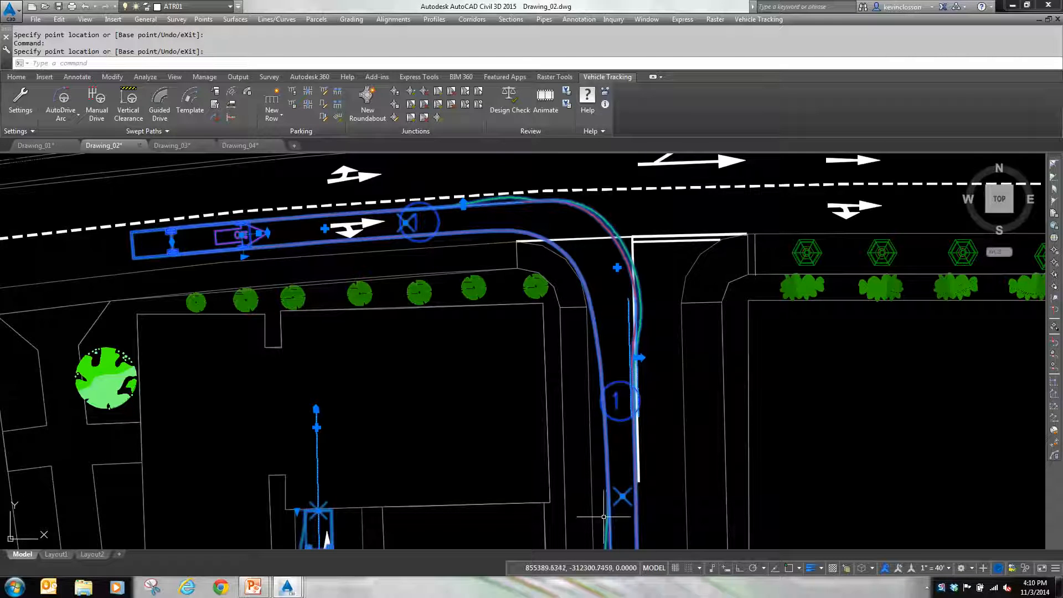
key(Escape)
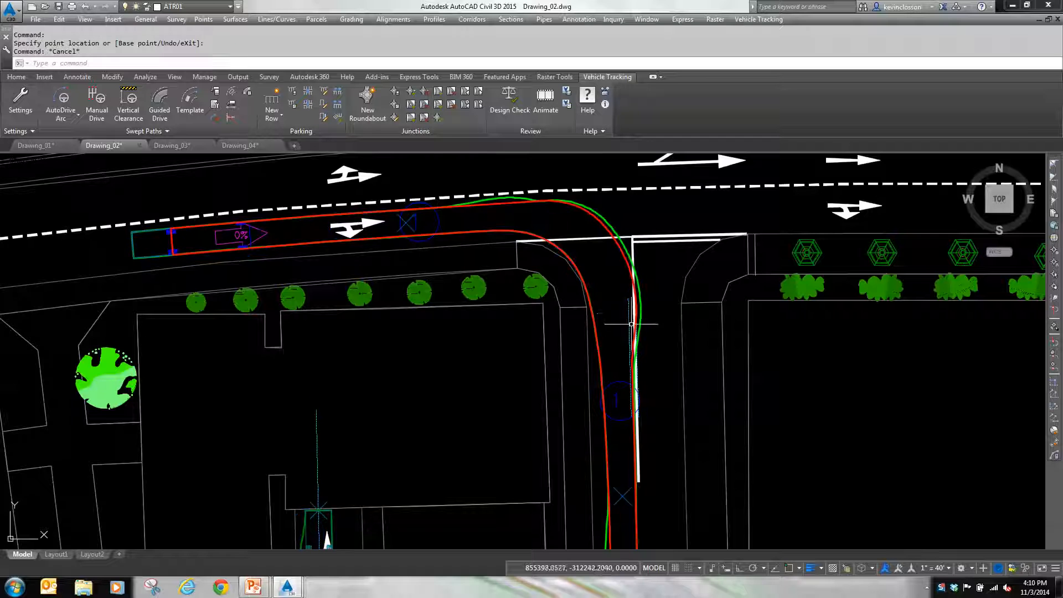
scroll(609, 301, up, 4)
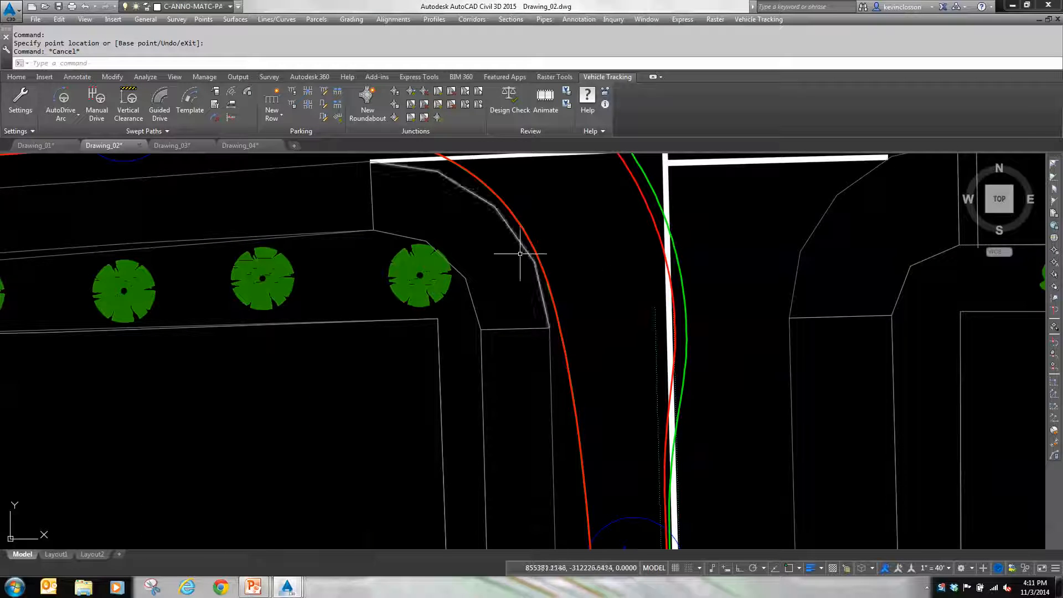
scroll(546, 241, down, 4)
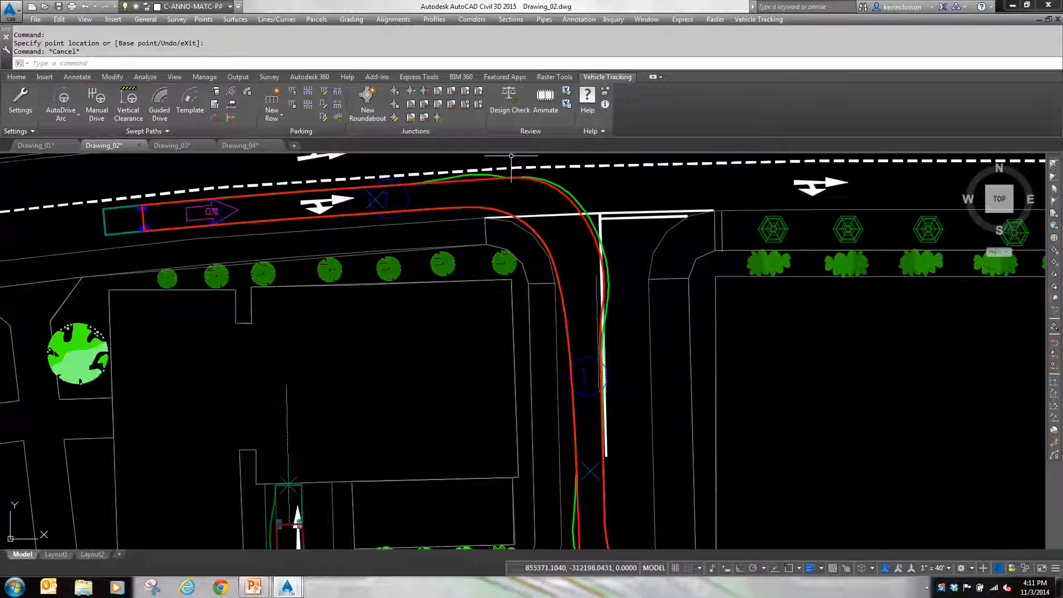
Step: Open the animation of the bus path in 3D view with camera control tracking the school bus
click(546, 108)
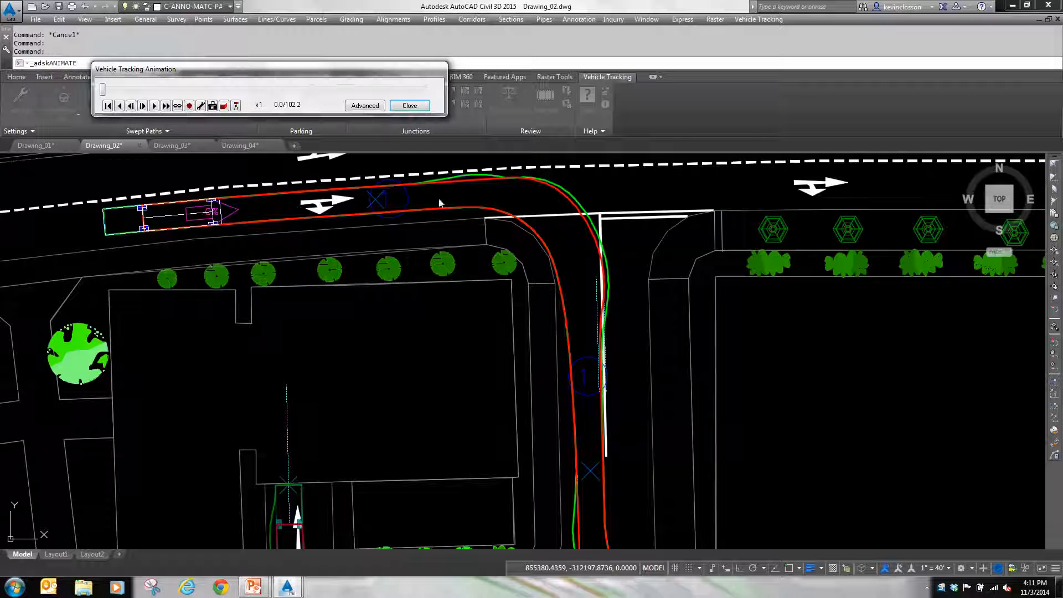
drag(313, 81, 323, 129)
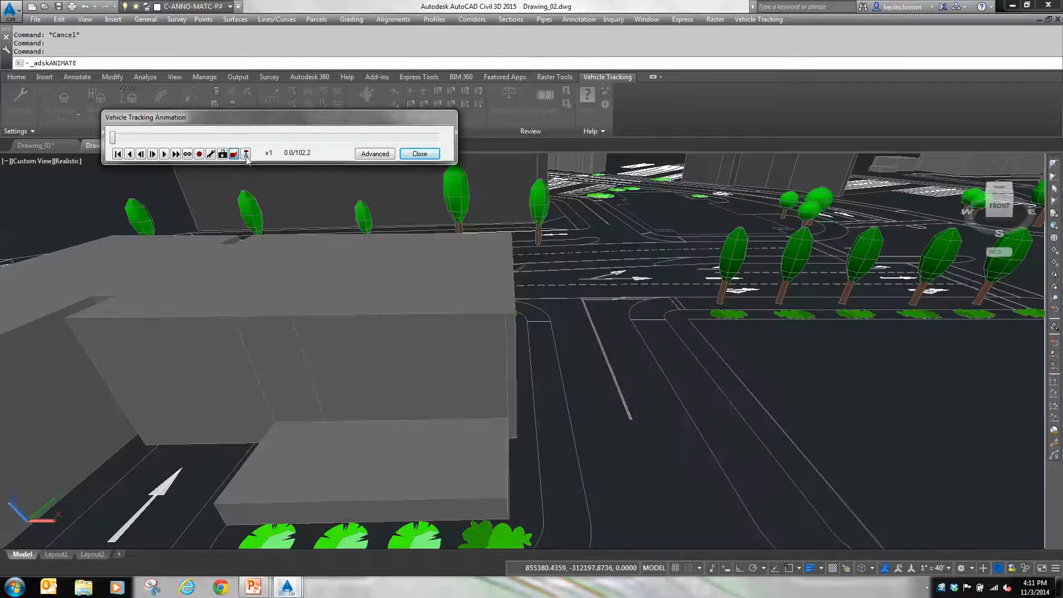
click(245, 154)
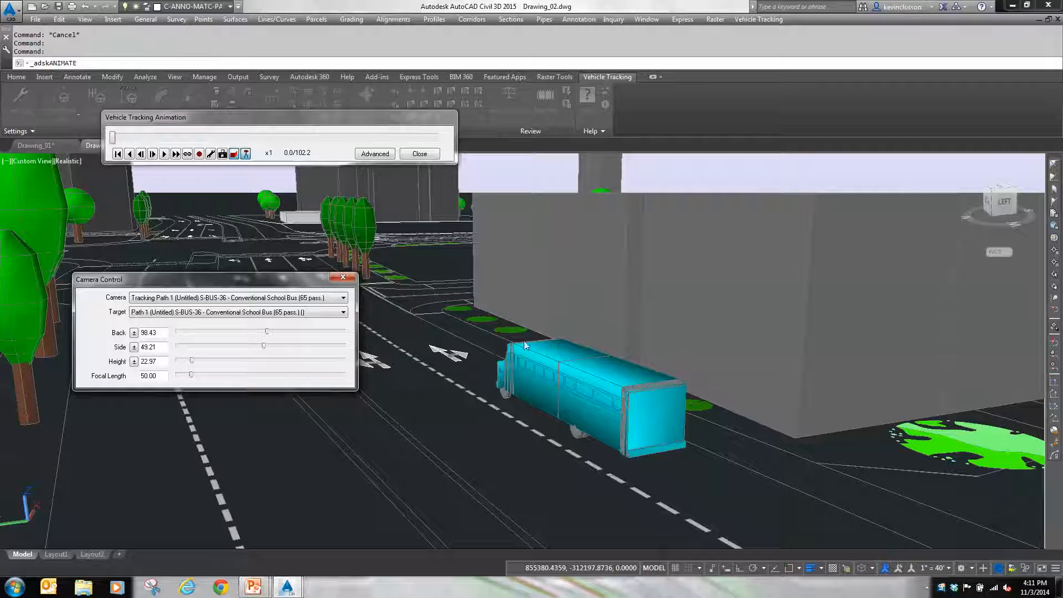
drag(327, 280, 320, 271)
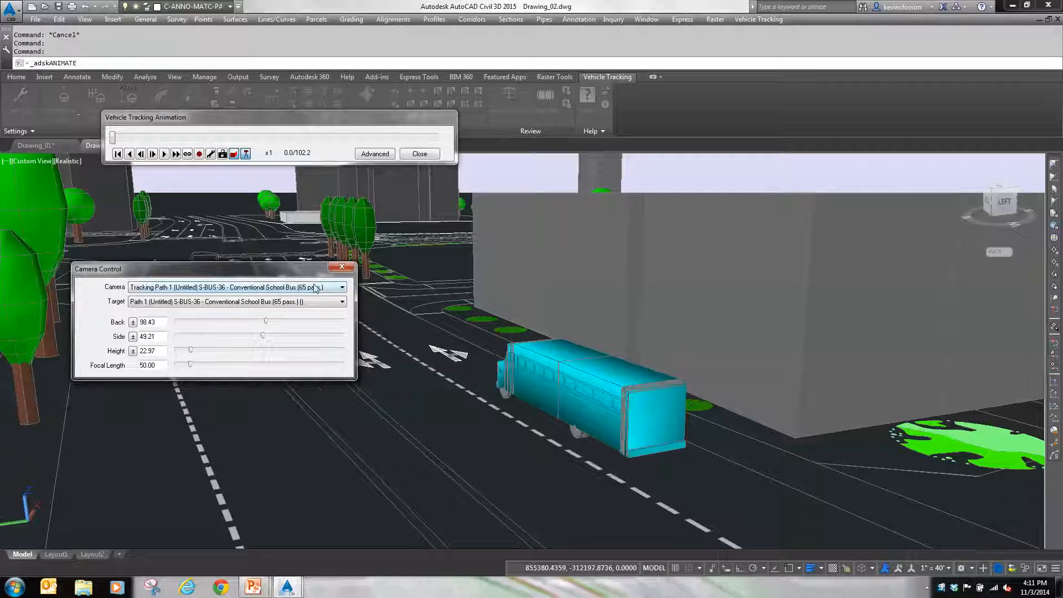
drag(239, 277, 230, 261)
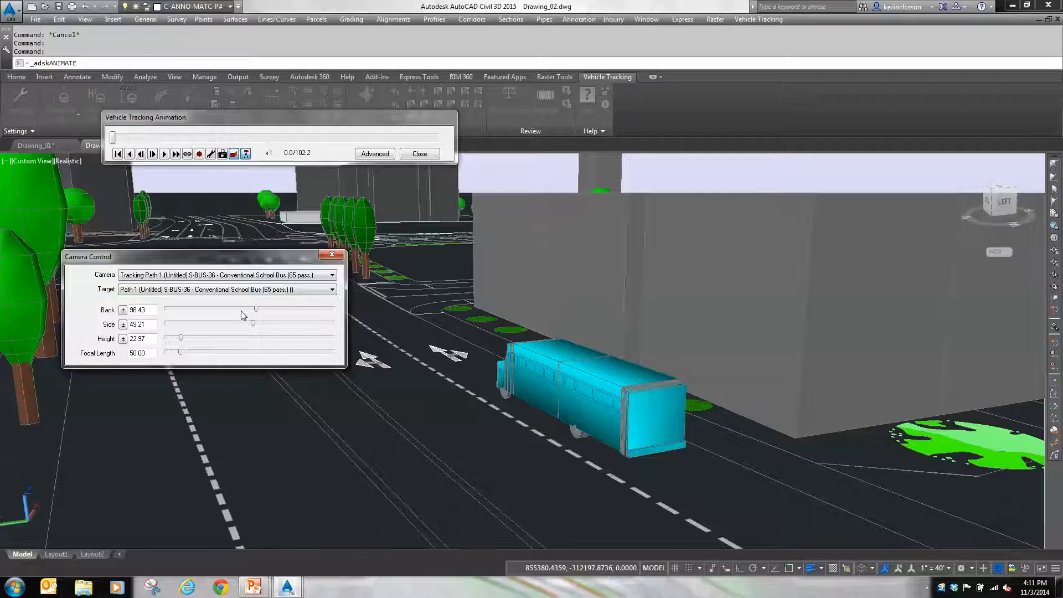
Step: Set the tracking camera to Back -74, Side 31, Height 38 and Focal Length 67, and play the bus animation
mouse_move(257, 310)
mouse_down()
mouse_move(245, 308)
mouse_move(271, 308)
mouse_move(247, 307)
mouse_move(238, 325)
mouse_move(255, 323)
mouse_up()
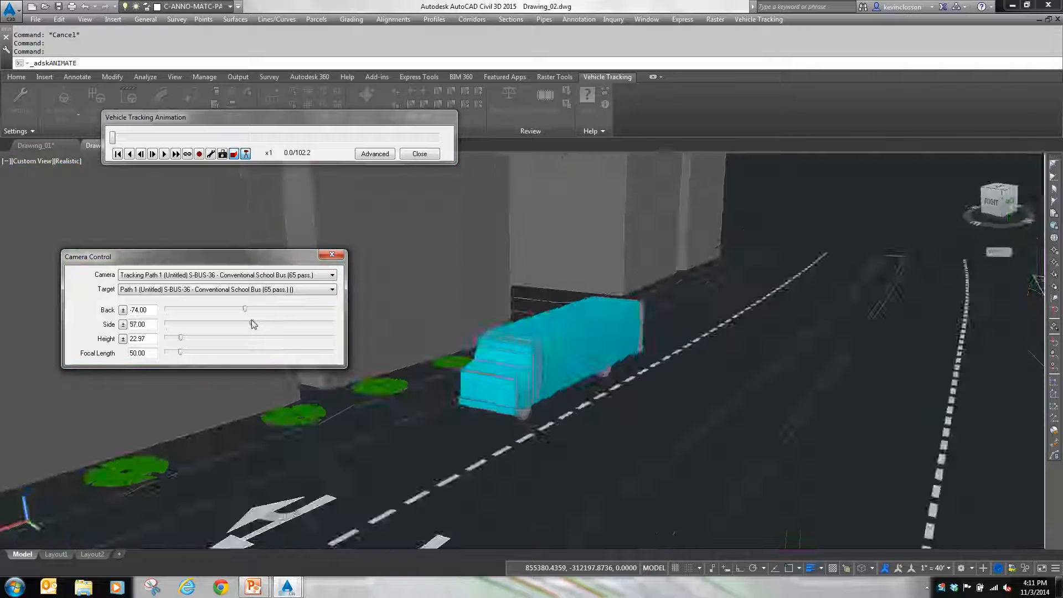
mouse_move(182, 338)
mouse_down()
mouse_move(192, 338)
mouse_move(162, 342)
mouse_move(182, 339)
mouse_move(190, 353)
mouse_up()
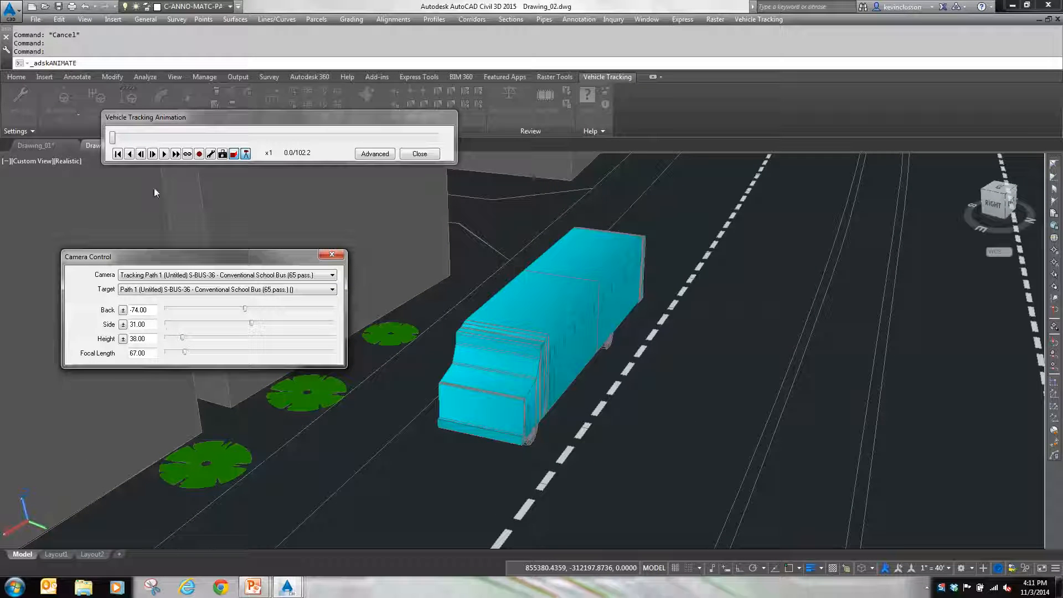
drag(198, 116, 201, 156)
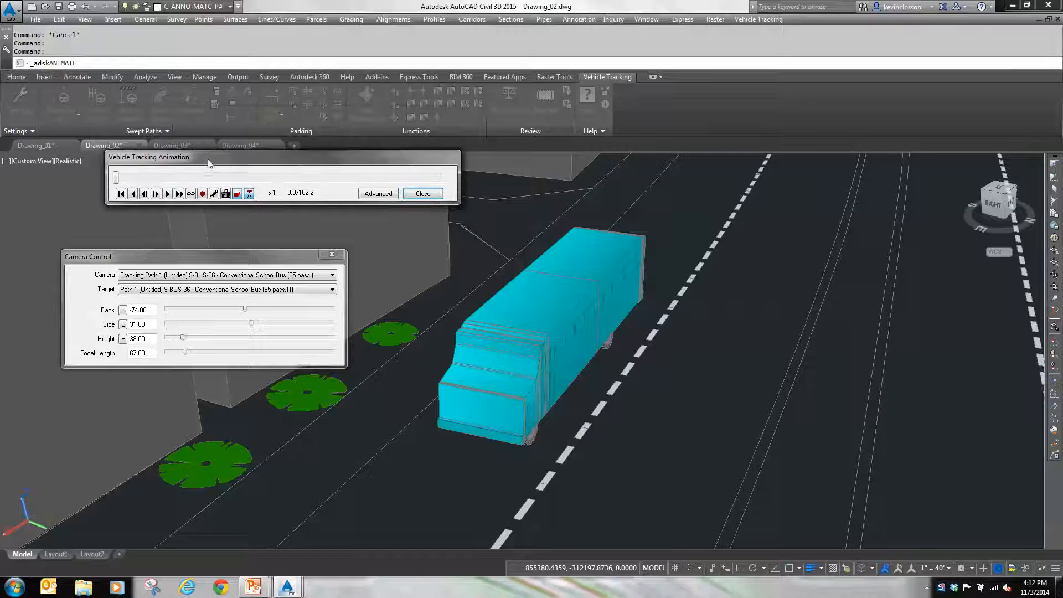
click(168, 193)
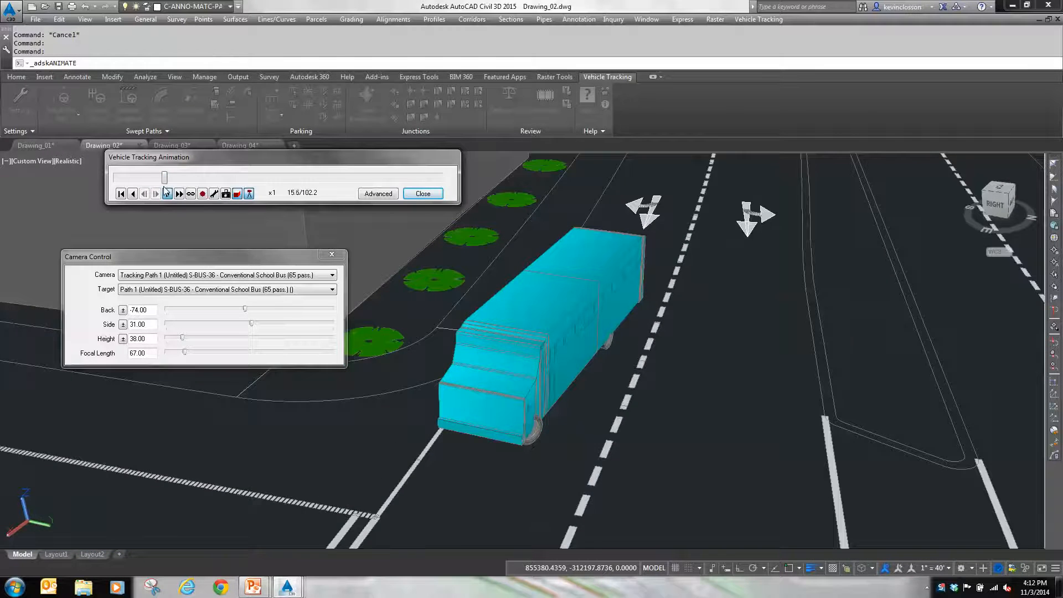
Step: Set the camera's Side to 39 and Height to 206 during playback, and advance the animation to the bus in the parking aisle
drag(250, 324, 252, 326)
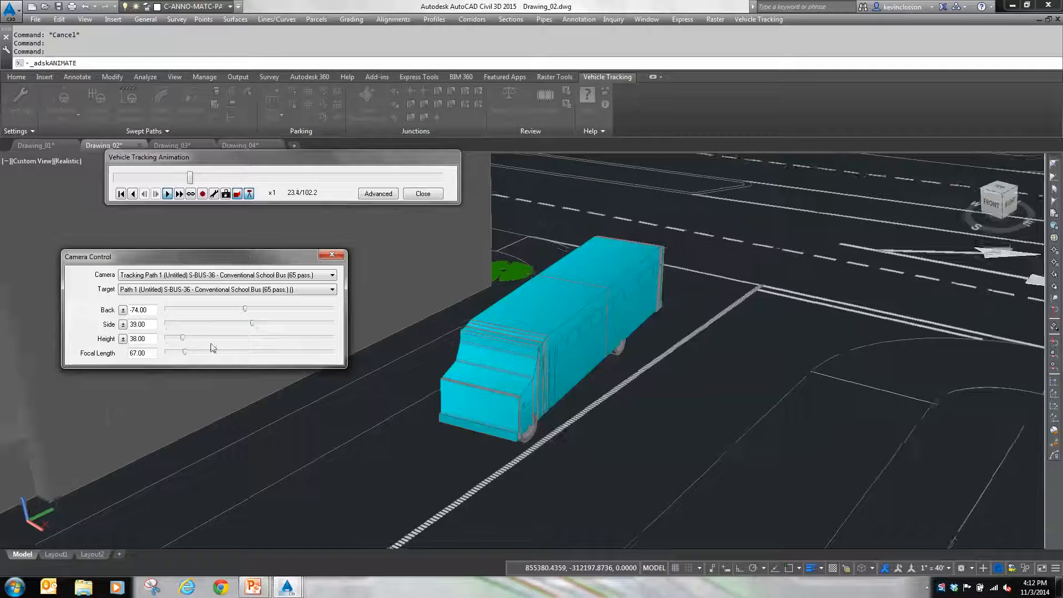
mouse_move(183, 338)
mouse_down()
mouse_move(215, 340)
mouse_move(202, 339)
mouse_up()
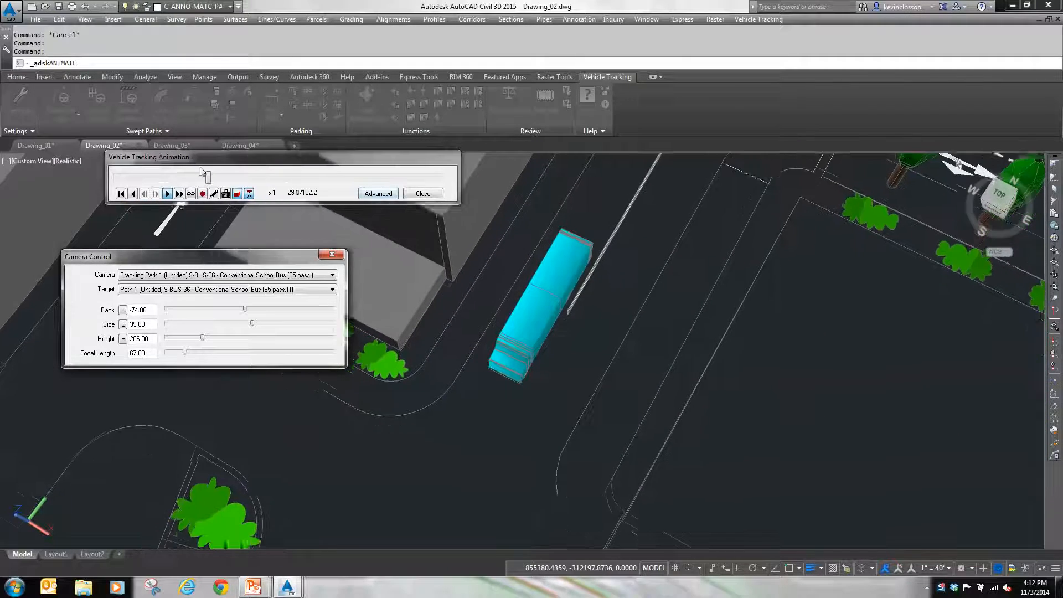
drag(211, 183, 270, 187)
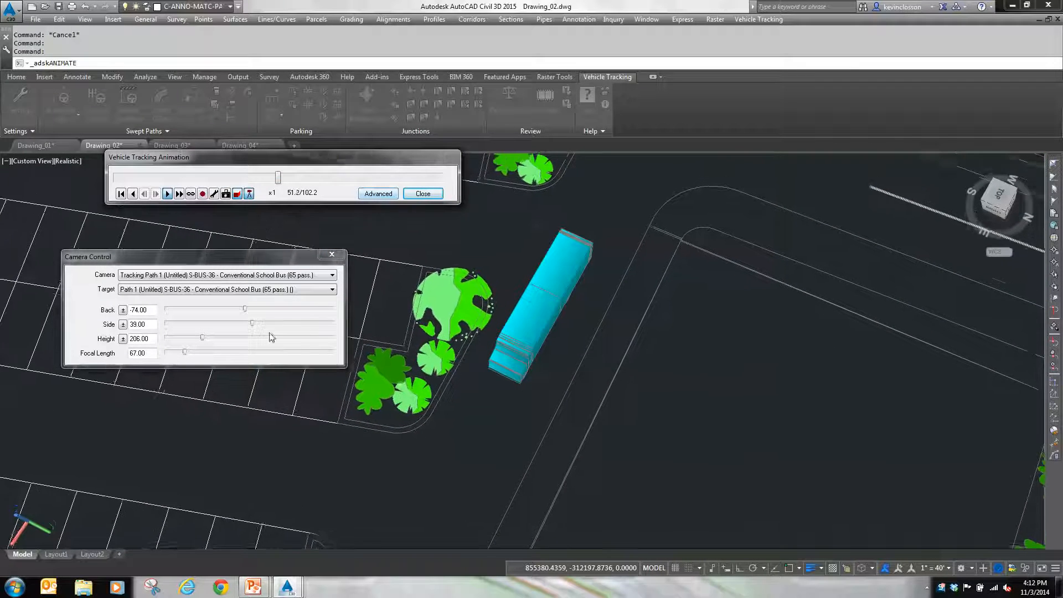
Step: View the animation to its end from the driver's eye with Mirror View When Reversing, and exit without saving the viewpoint
click(333, 275)
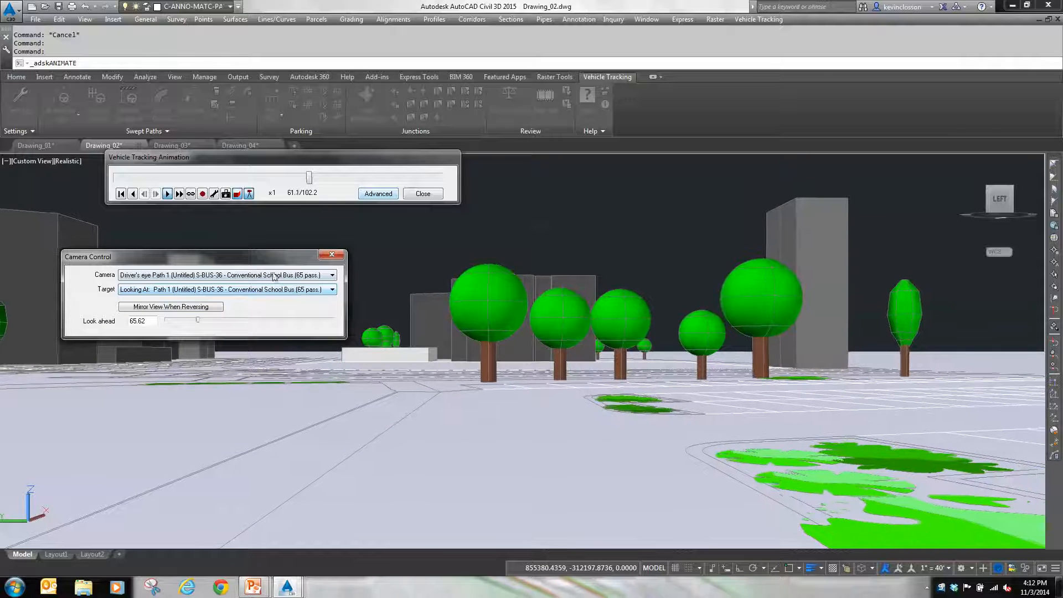
click(206, 307)
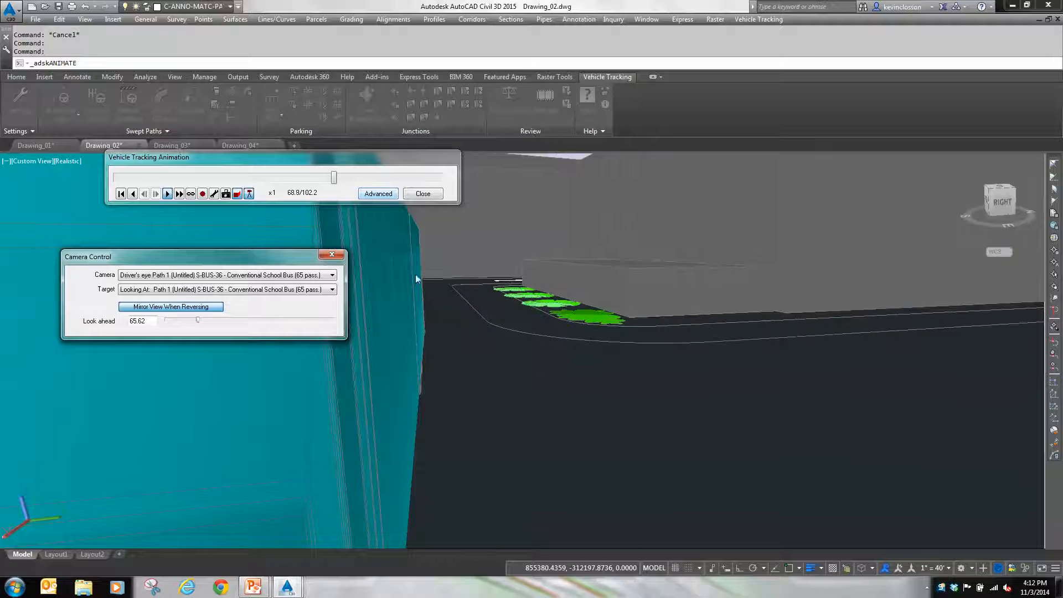
click(347, 181)
drag(347, 180, 409, 180)
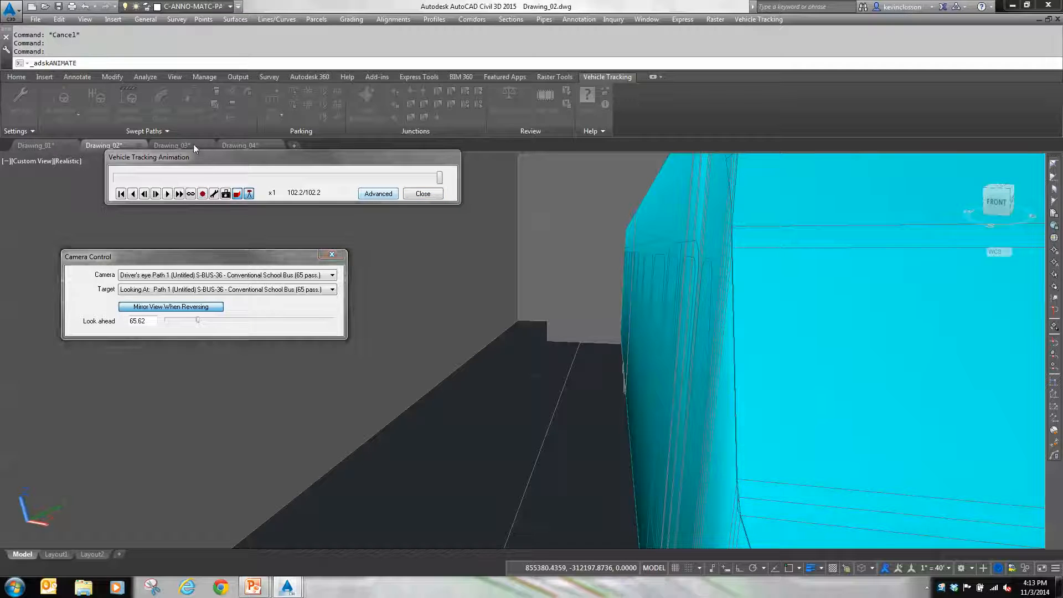
click(332, 254)
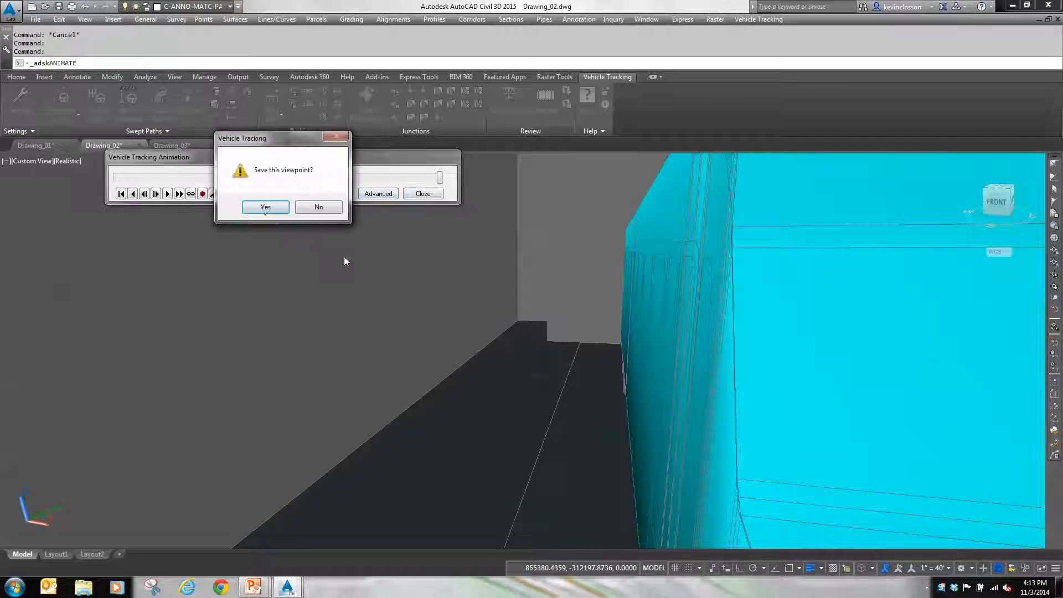
click(317, 208)
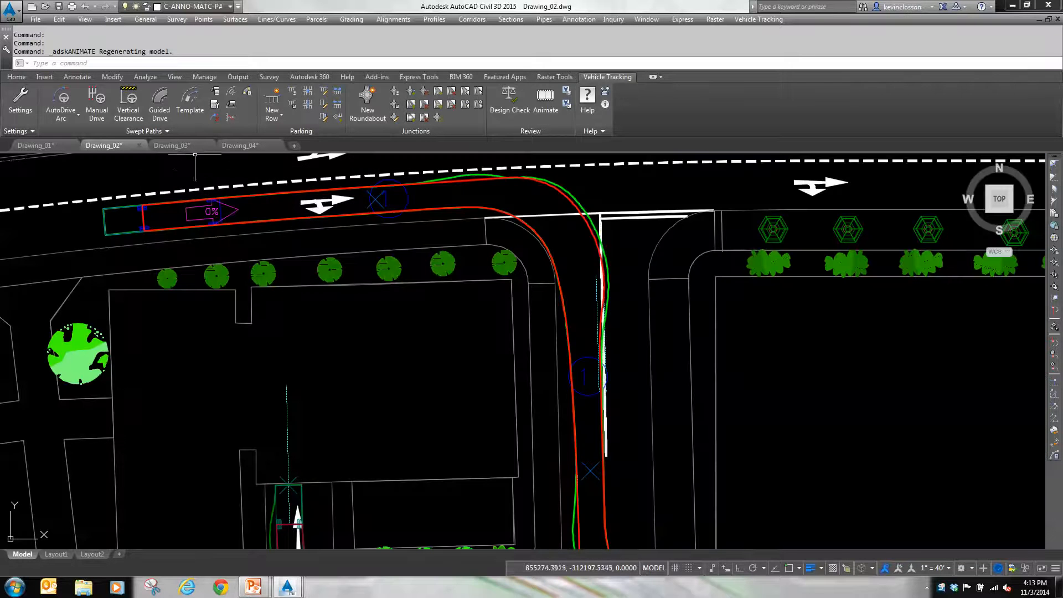
Step: Bring the large empty lot east of the road junction into view and open the Parking Standard Explorer
scroll(463, 241, down, 4)
mouse_move(652, 396)
middle_down()
mouse_move(524, 290)
mouse_move(395, 356)
middle_up()
scroll(396, 356, down, 3)
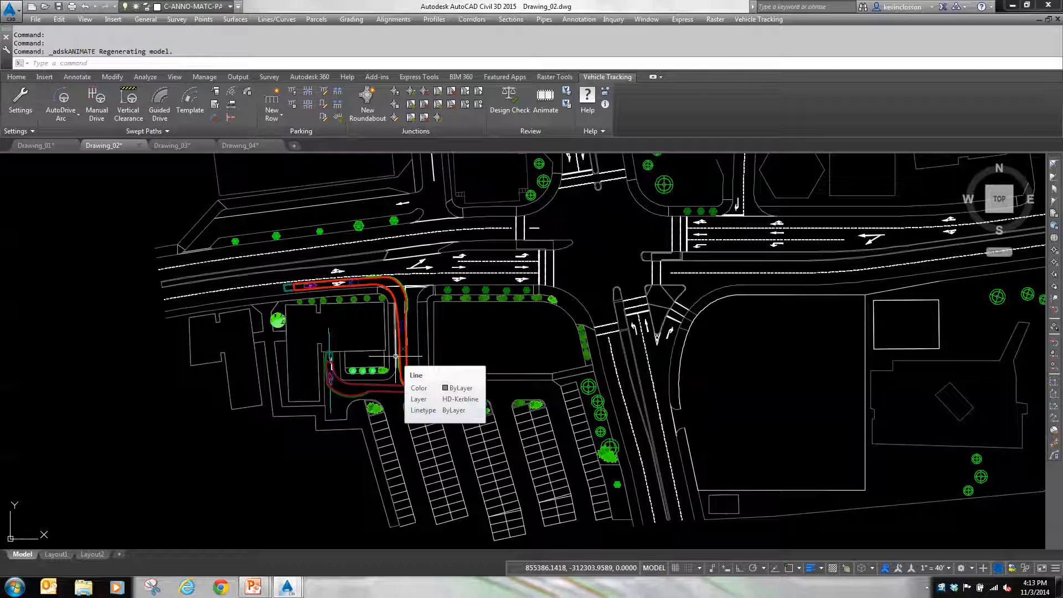
middle_drag(742, 417, 547, 383)
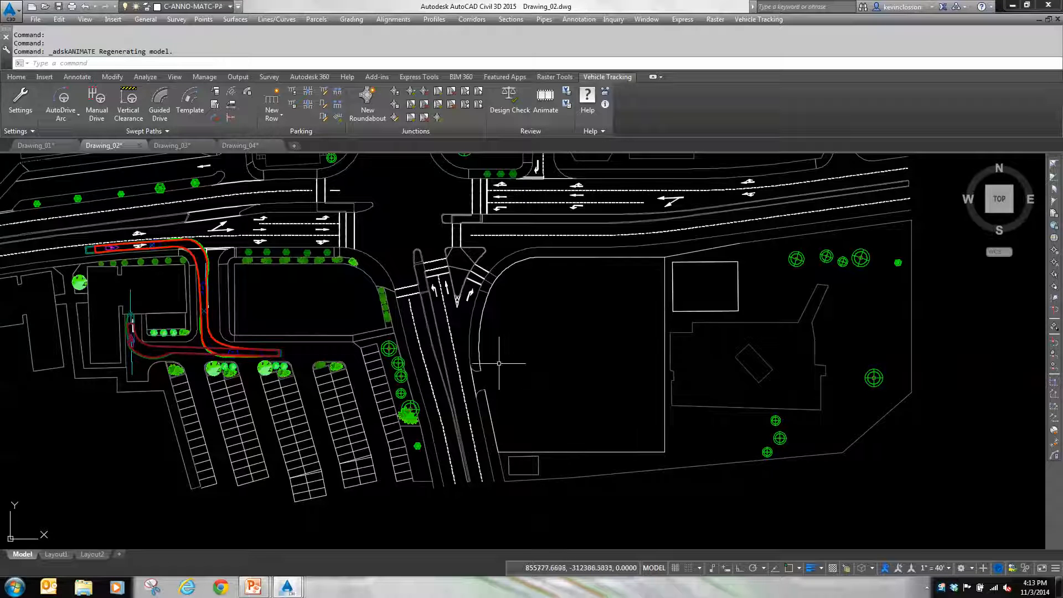
scroll(549, 360, up, 2)
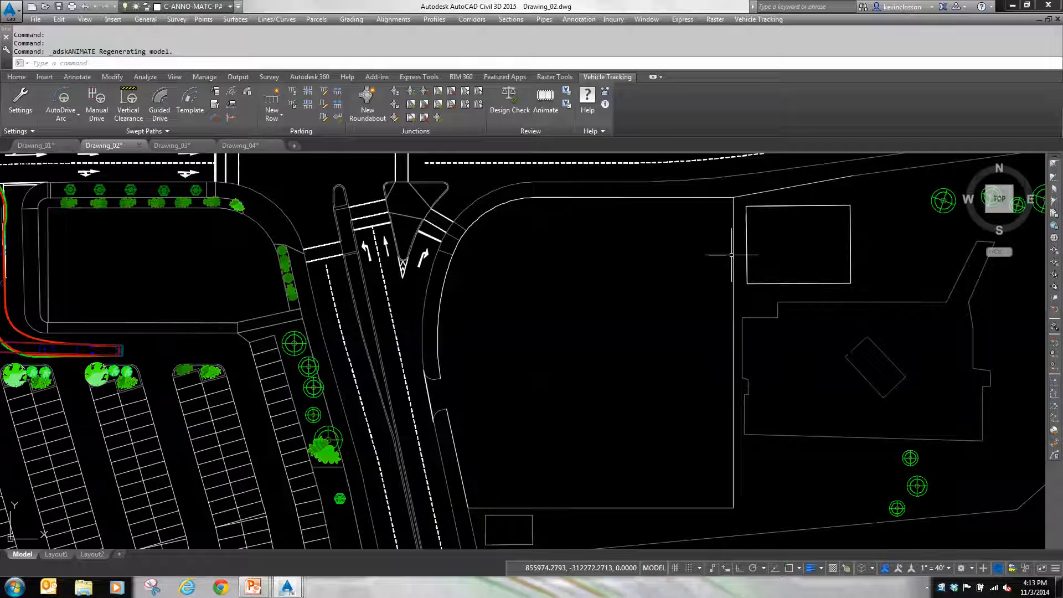
mouse_move(731, 256)
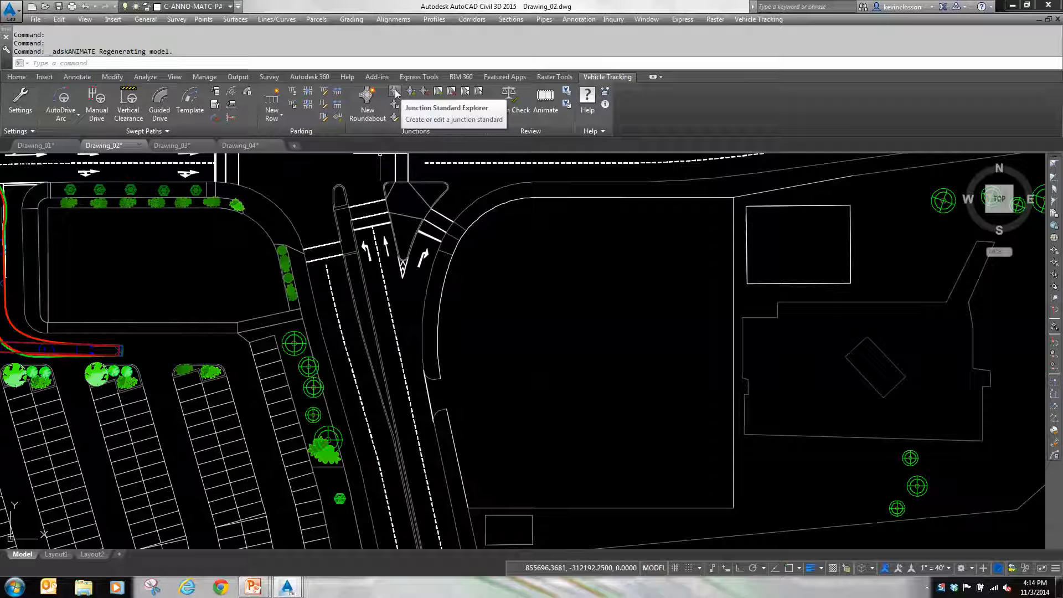
click(295, 94)
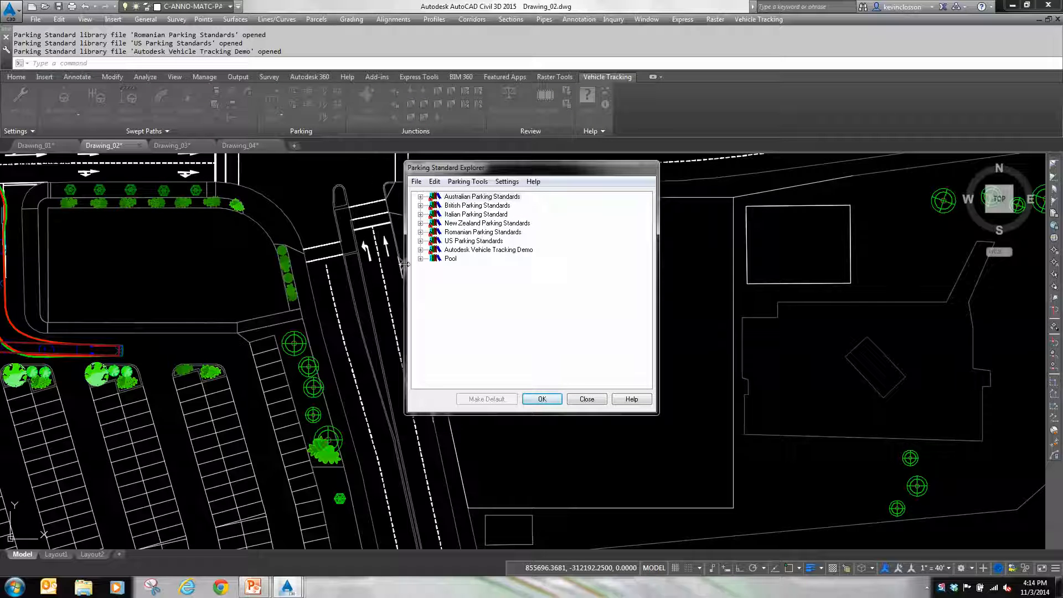
Step: Choose ITE Guideline for Parking Facility Location and Design from the US Parking Standards as the working parking standard
click(420, 241)
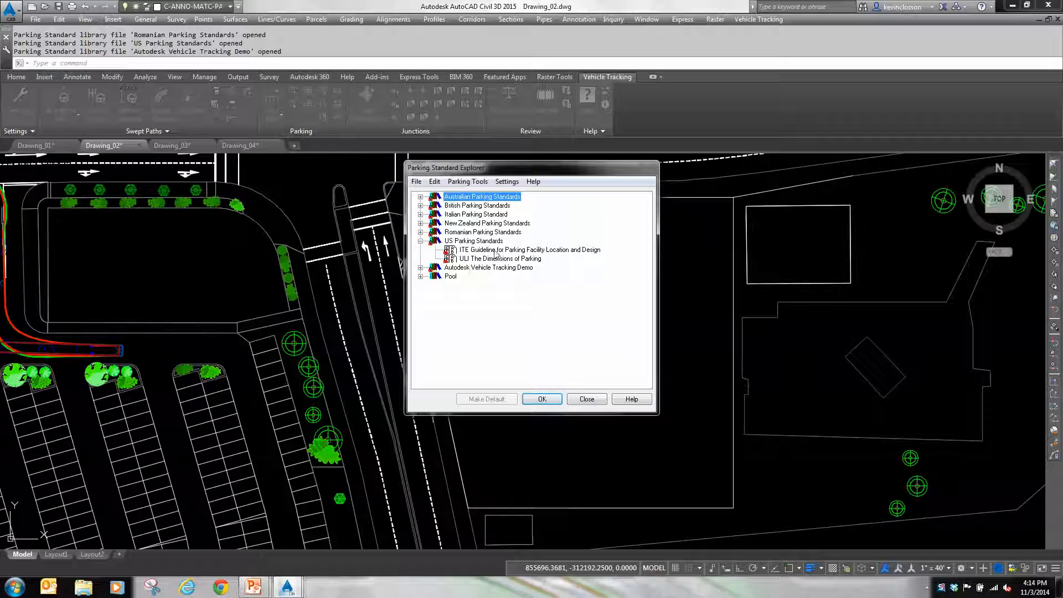
click(557, 250)
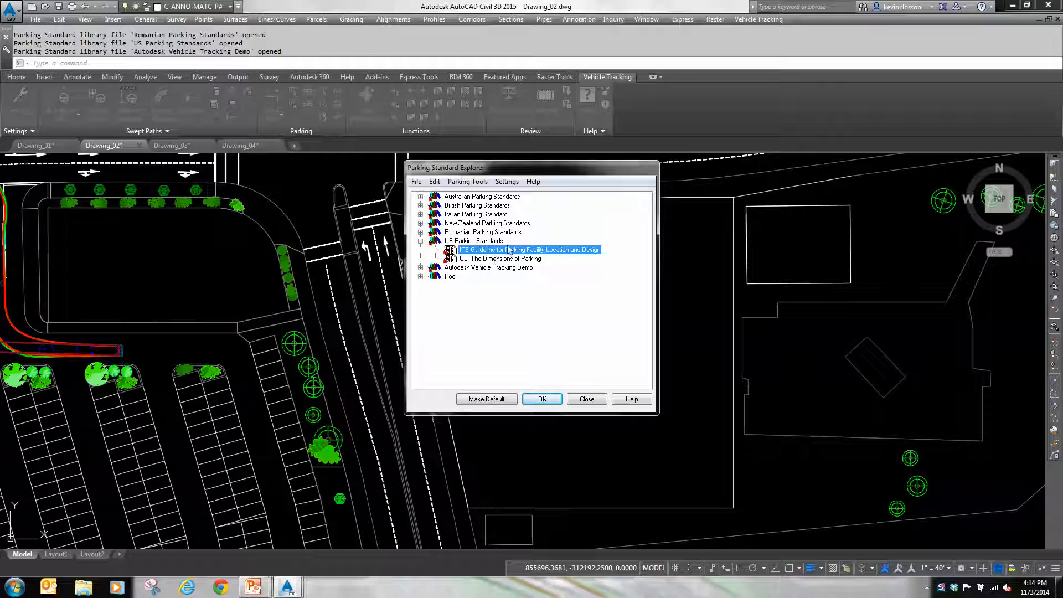
click(543, 400)
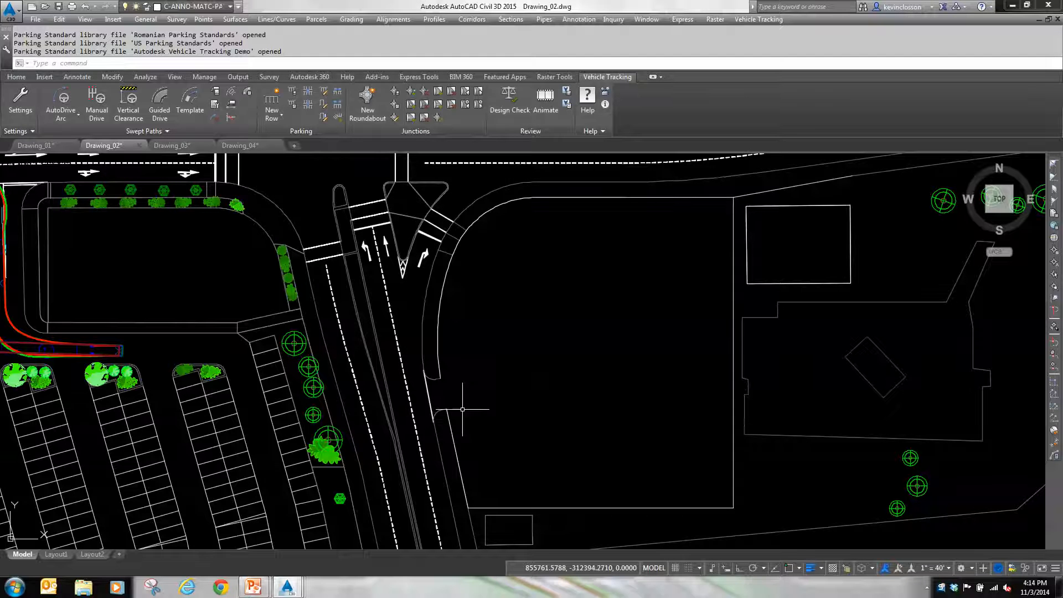
Step: Start a new parking row at the endpoint south of the lot entrance and run it through the lot's southwest and southeast corner endpoints
click(273, 118)
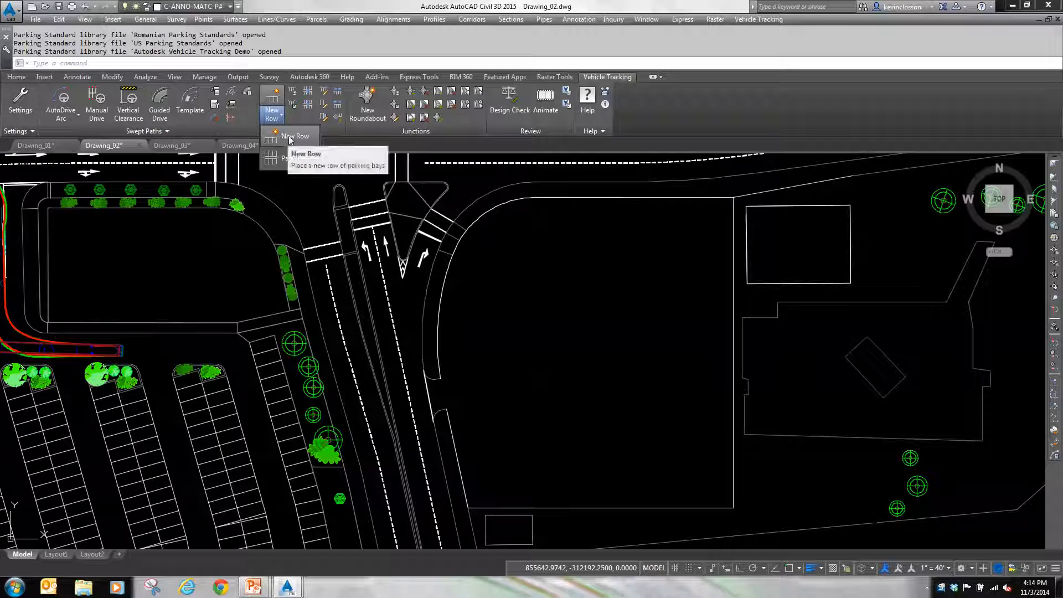
click(289, 136)
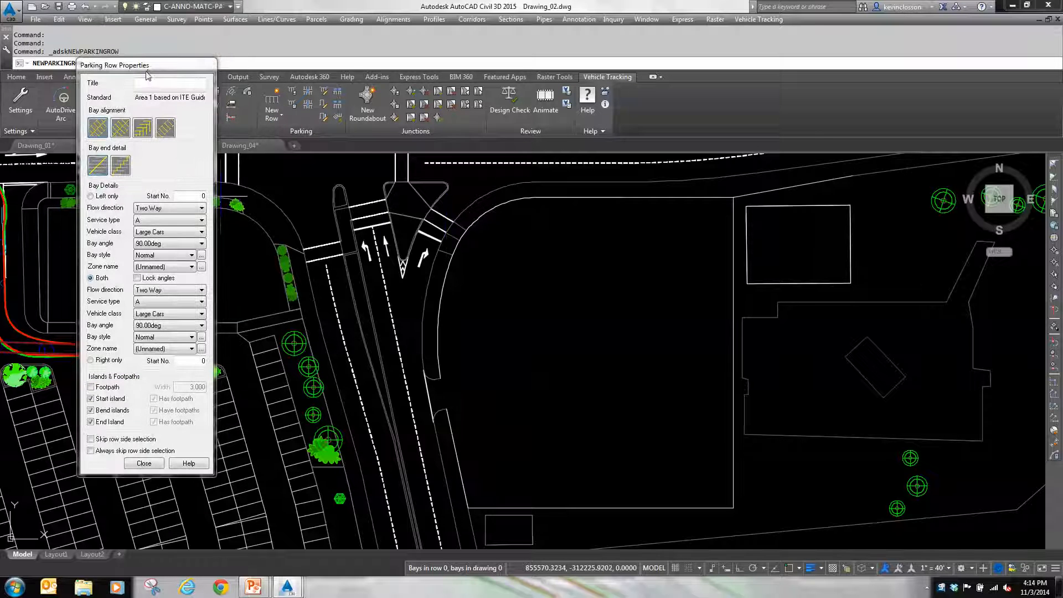
drag(184, 84, 251, 96)
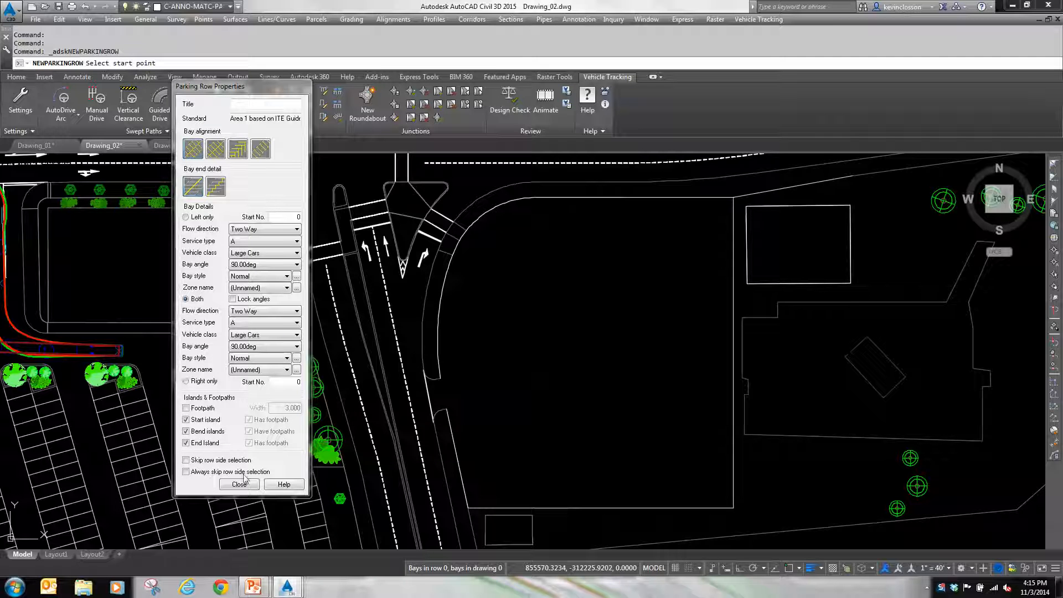
shift+right_click(478, 418)
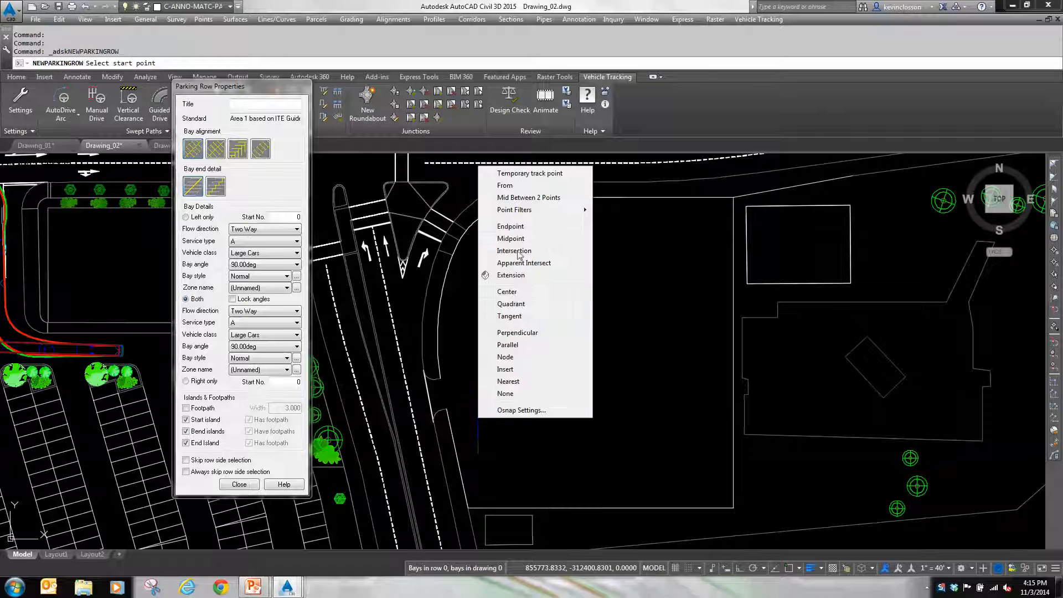
click(510, 226)
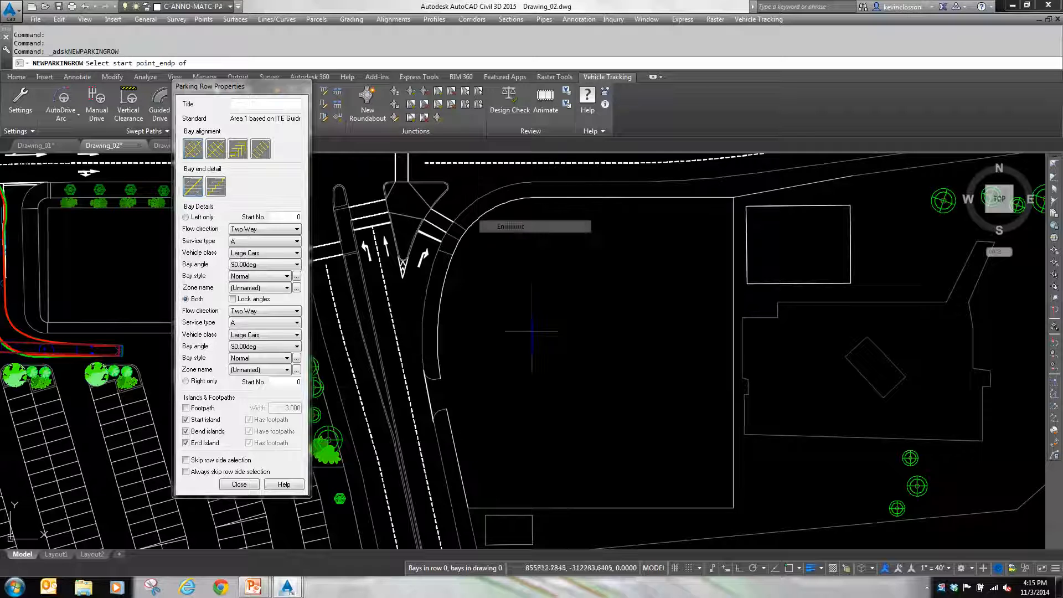
click(445, 412)
shift+right_click(498, 418)
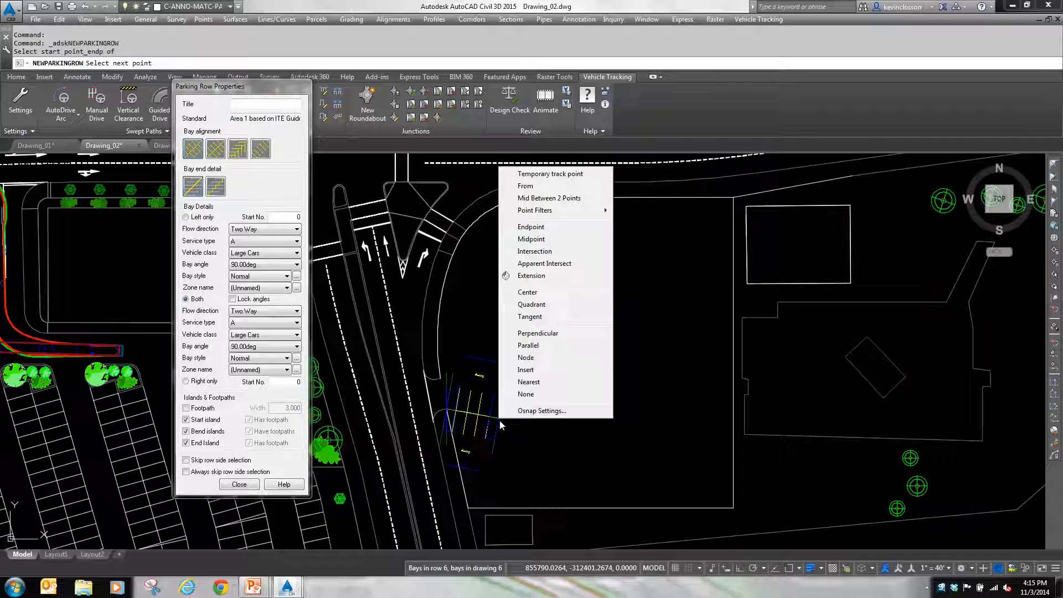
click(534, 228)
click(467, 500)
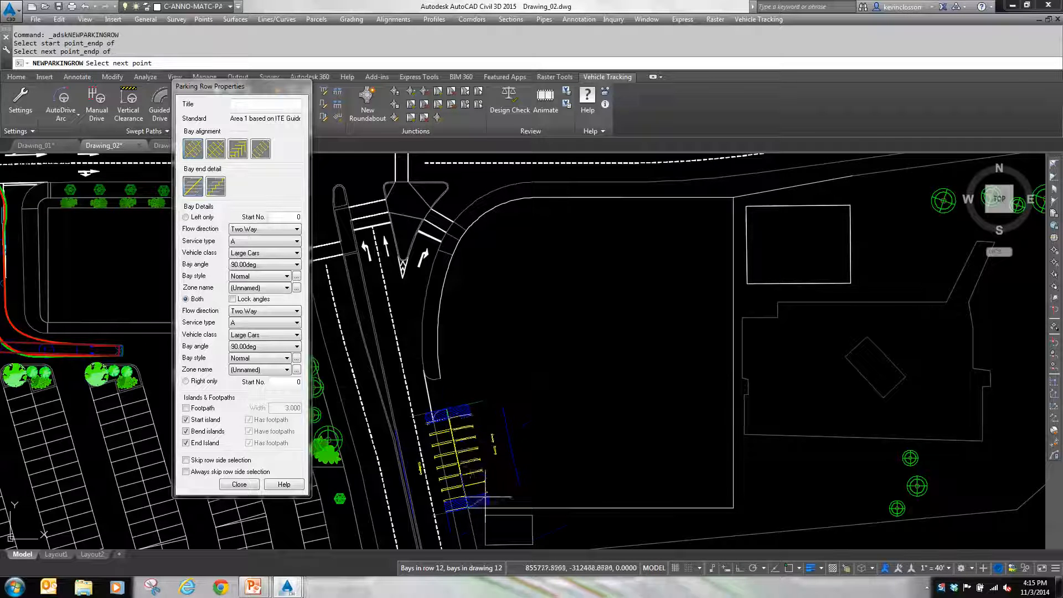
shift+right_click(561, 468)
click(593, 277)
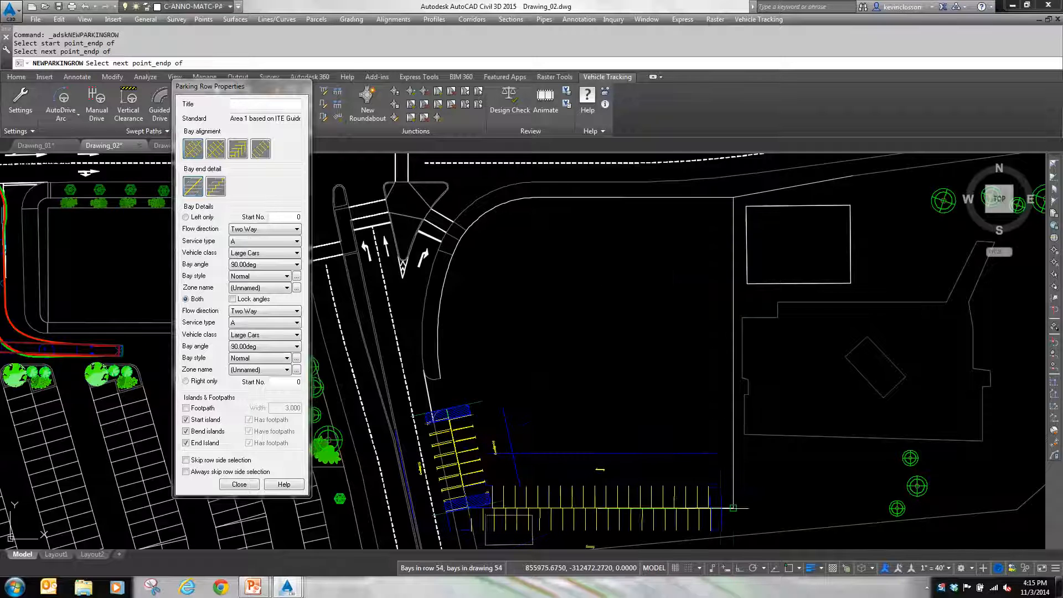
click(733, 501)
Step: Continue the parking row up the east edge to the northeast corner and along the north edge to the start of the curve
shift+right_click(723, 386)
click(755, 195)
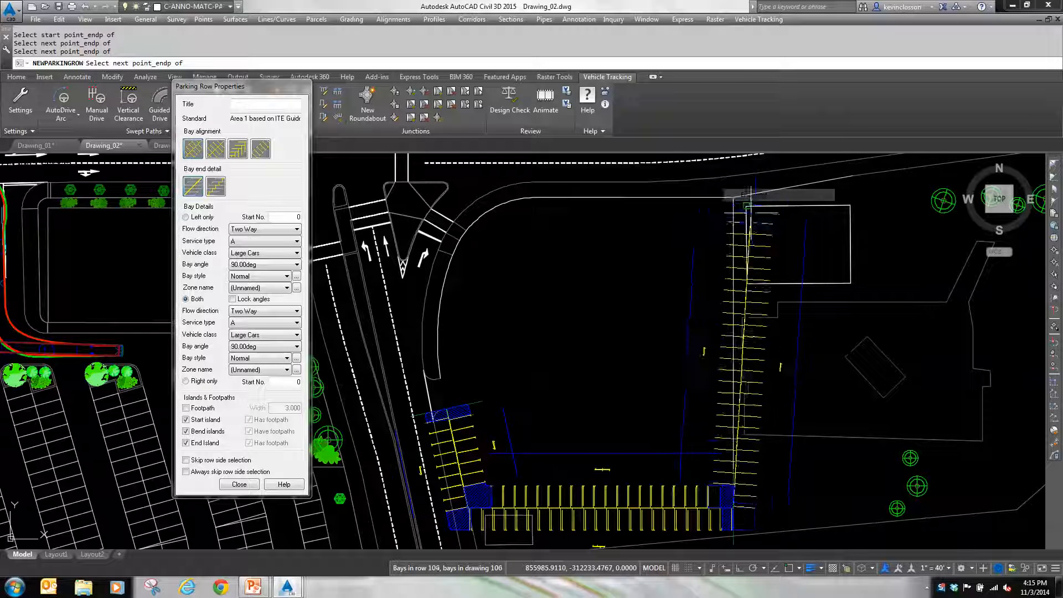
click(723, 196)
shift+right_click(601, 230)
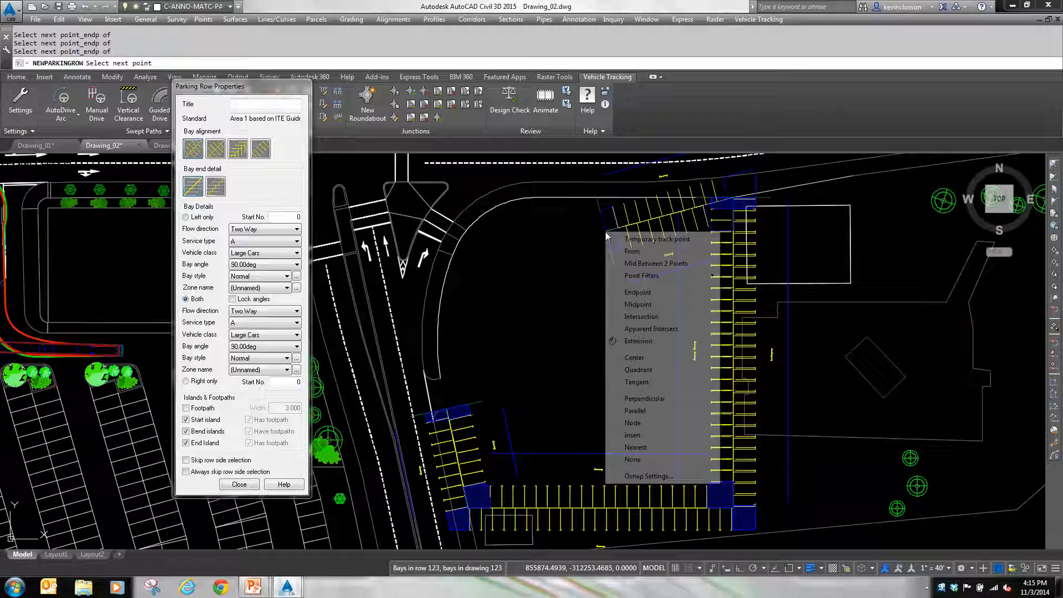
click(645, 292)
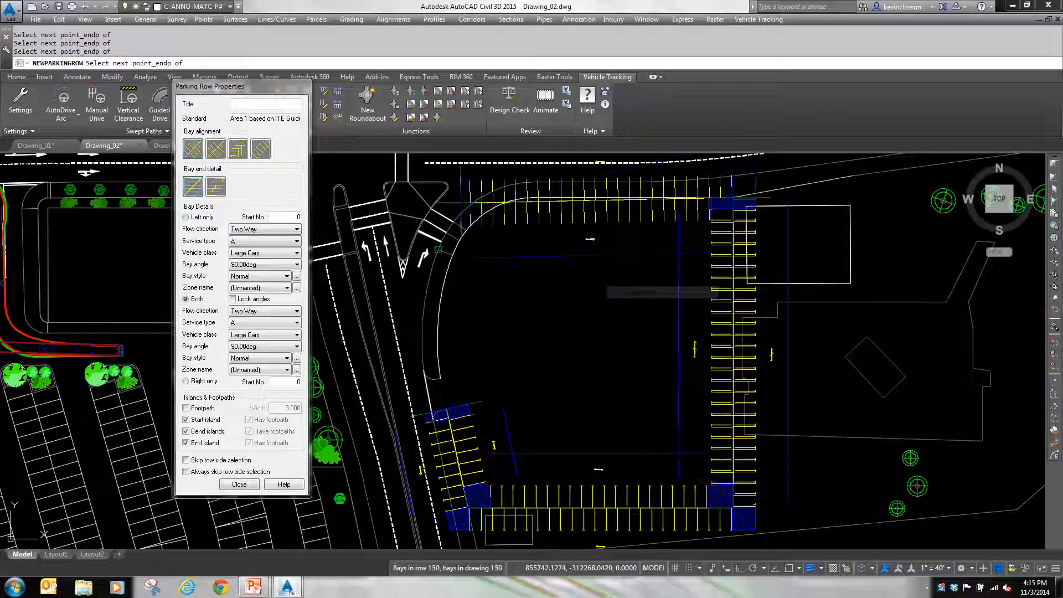
click(536, 199)
Step: Finish the row around the northwest curve to the endpoint north of the entrance, keeping bays only on the inside of the lot boundary
shift+right_click(512, 230)
click(535, 293)
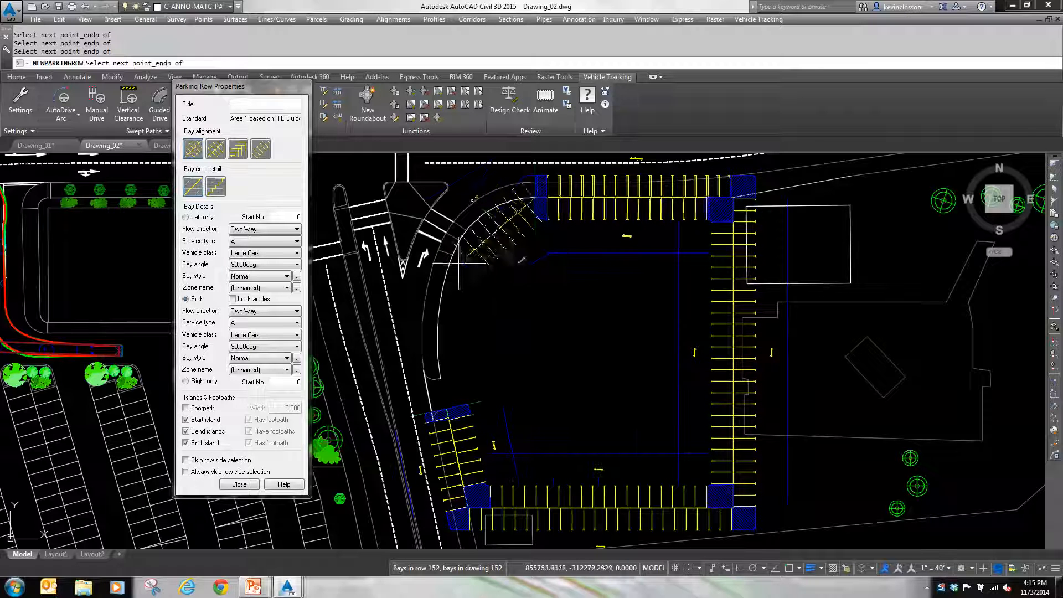
shift+right_click(459, 280)
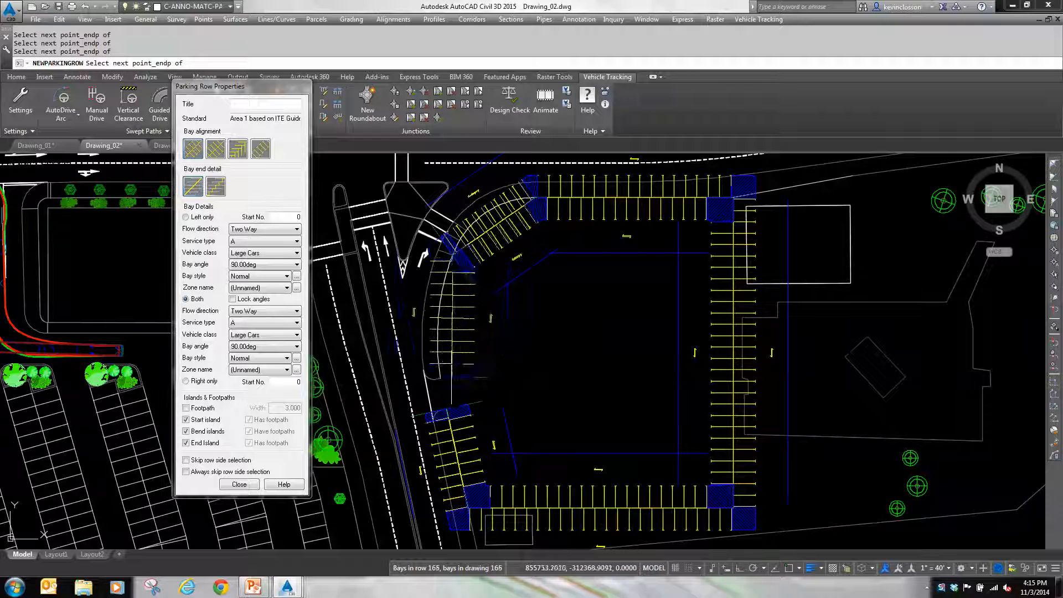
click(472, 365)
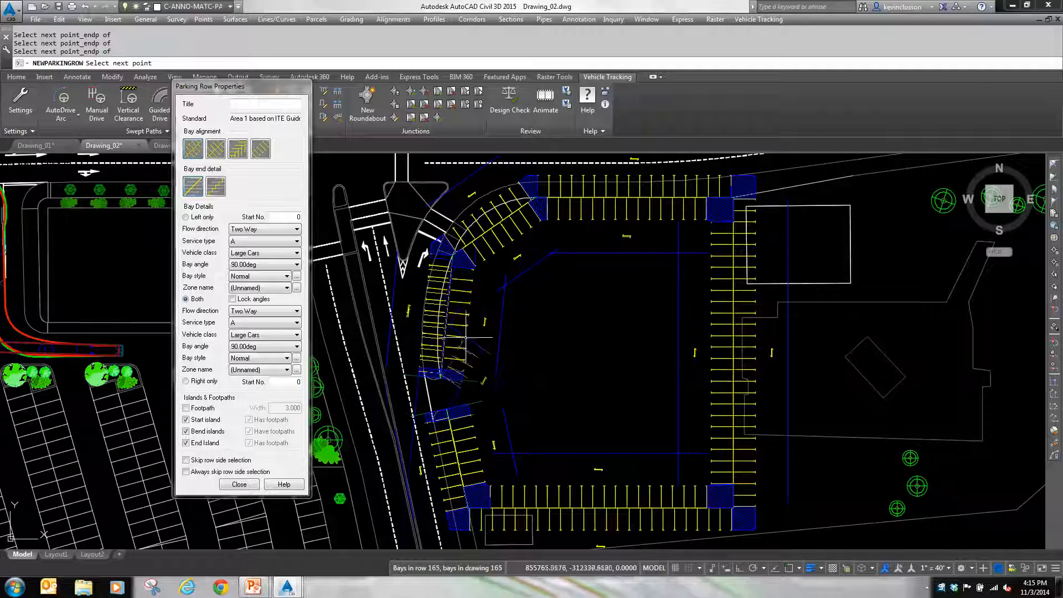
key(Return)
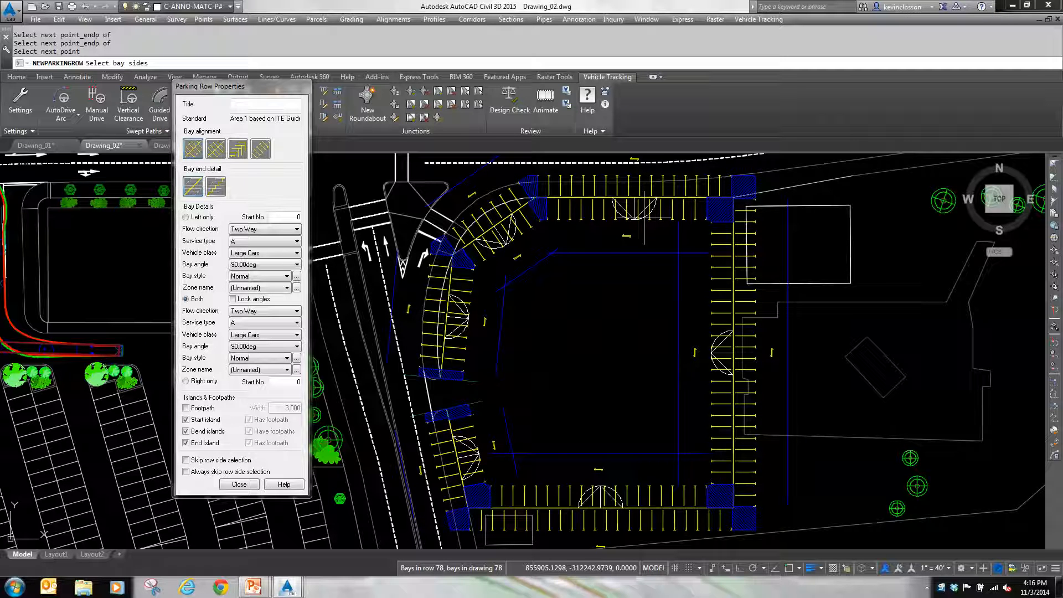
click(595, 213)
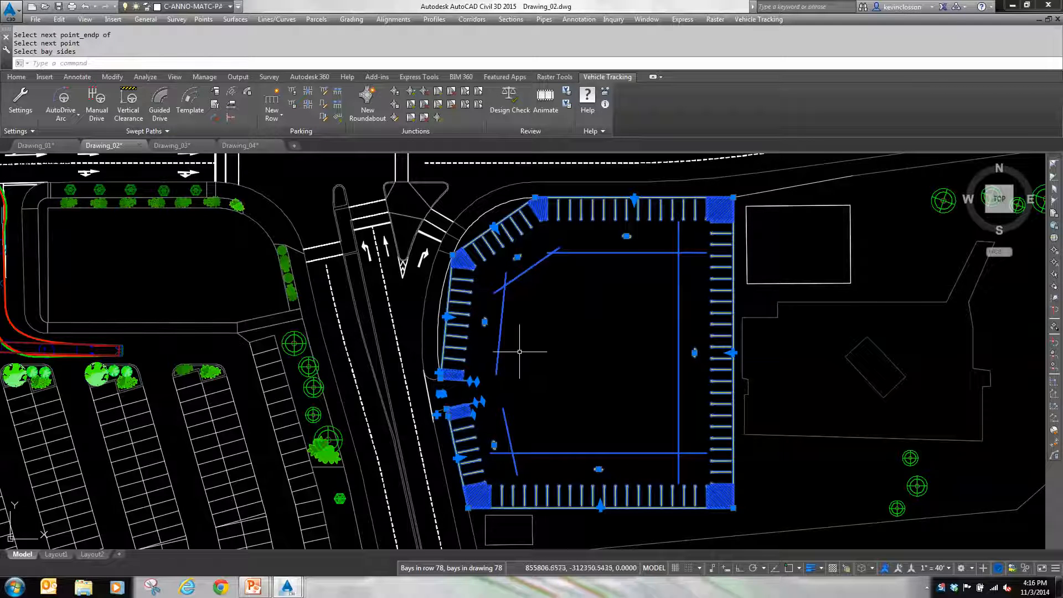
Step: Bend the row's straight northwest segment into an arc by moving its midpoint onto the curved lot edge with the Nearest snap
scroll(480, 233, up, 4)
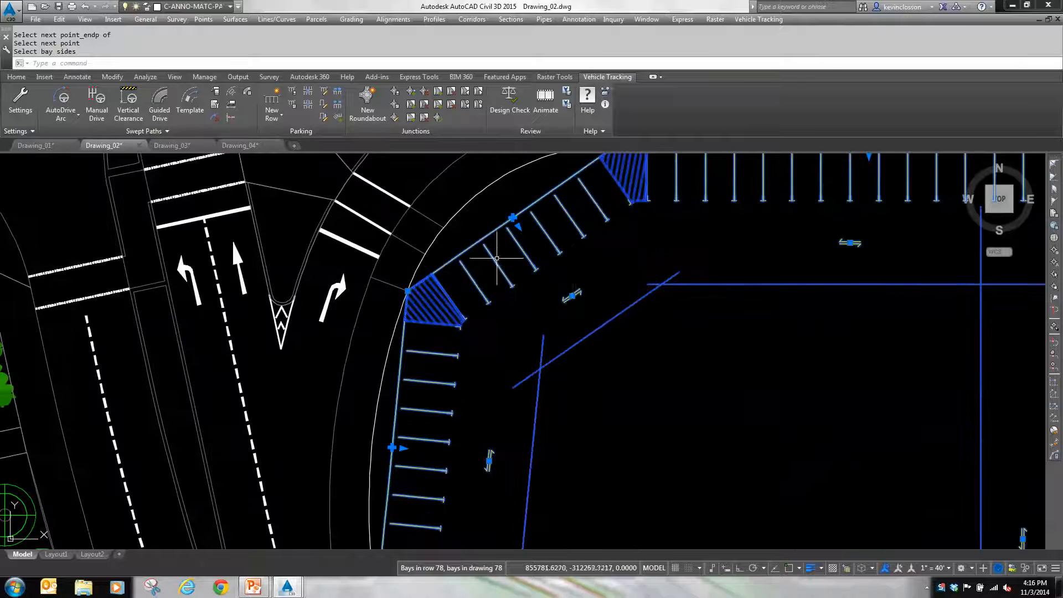
click(518, 227)
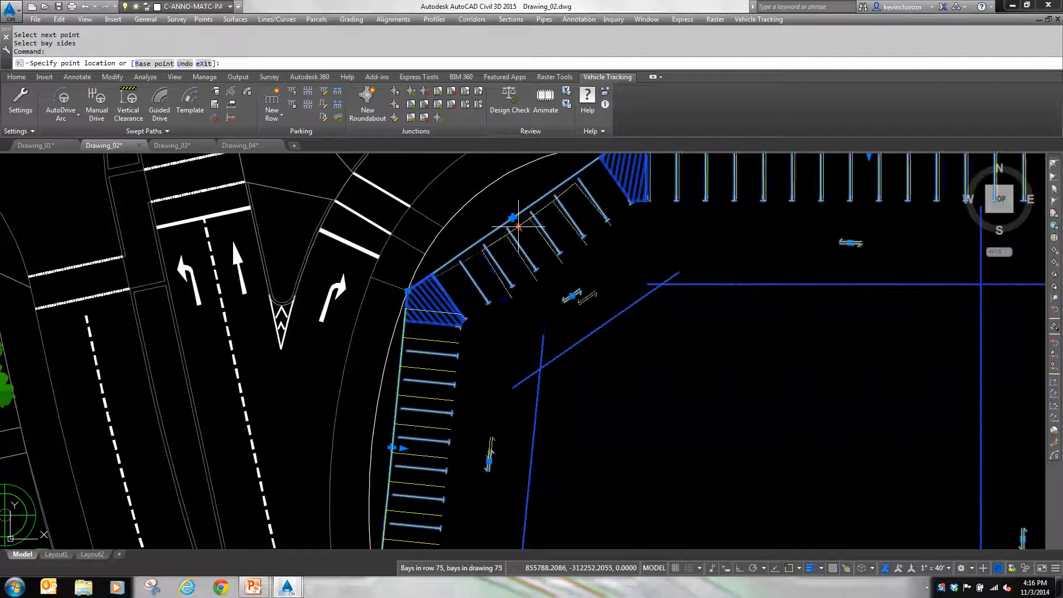
shift+right_click(491, 212)
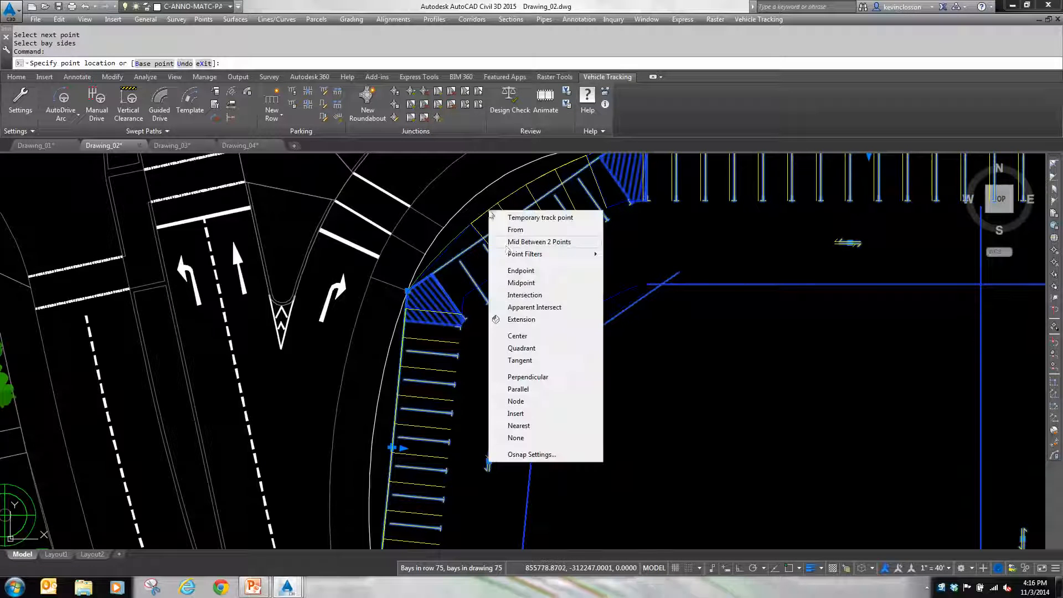
click(521, 426)
click(485, 188)
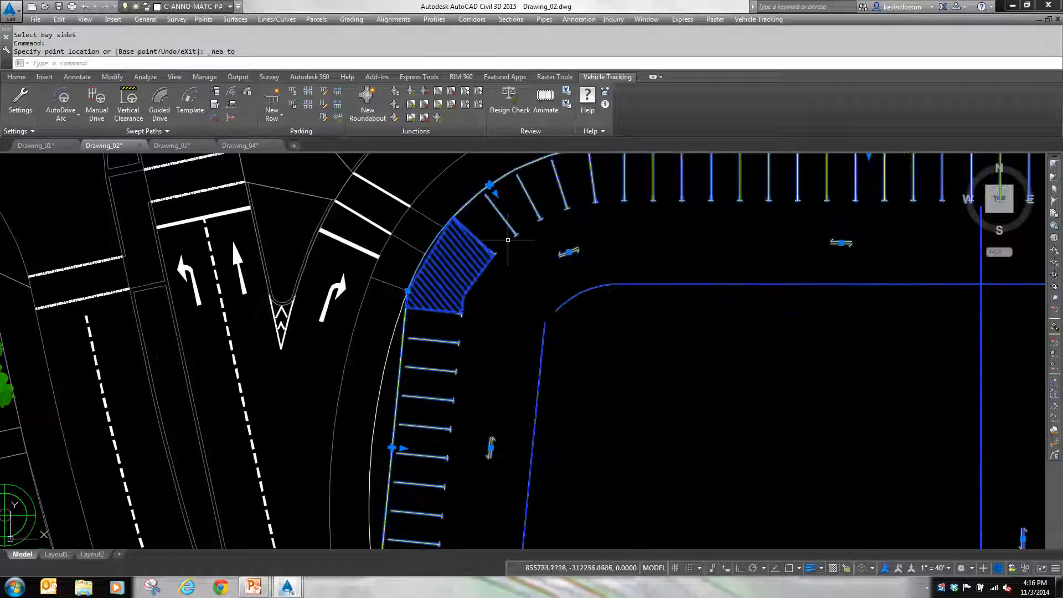
Step: Bend the row's west segment north of the entrance onto the curved lot edge with the Nearest snap, and clear the selection
middle_drag(518, 254, 495, 326)
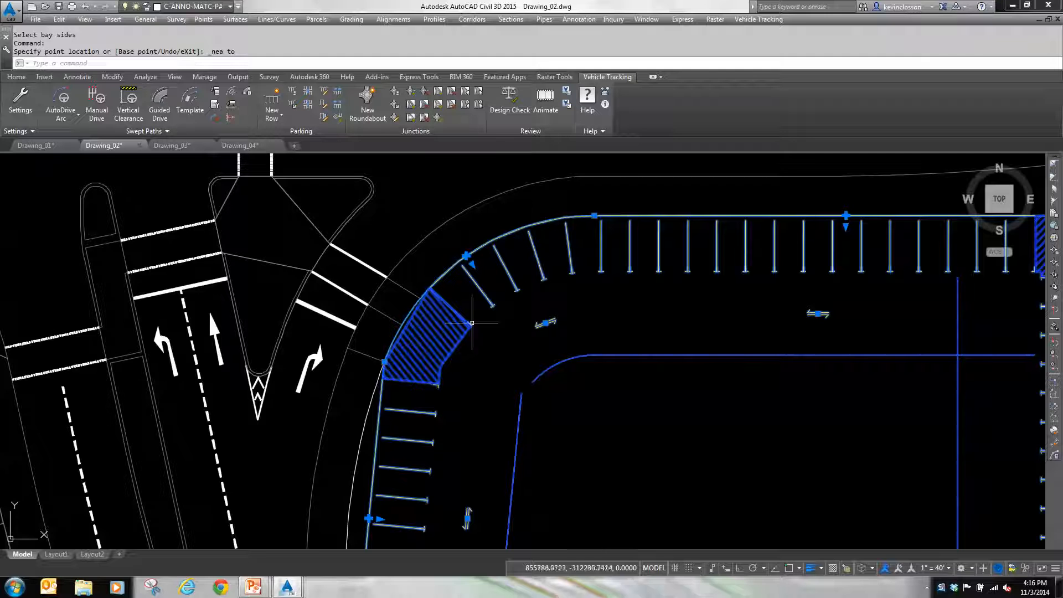
middle_drag(460, 458, 521, 337)
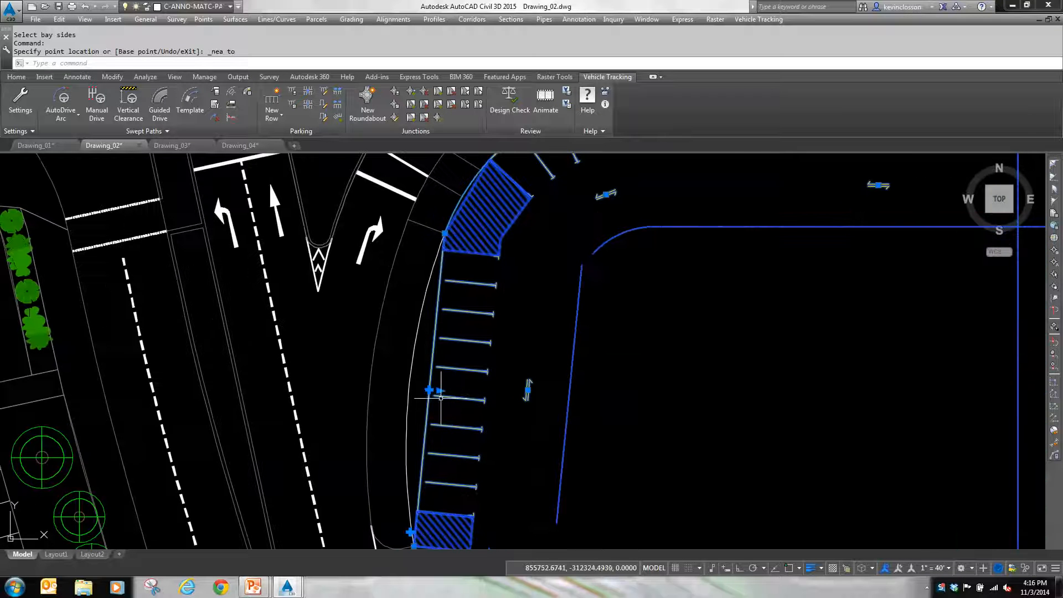
click(440, 390)
shift+right_click(441, 393)
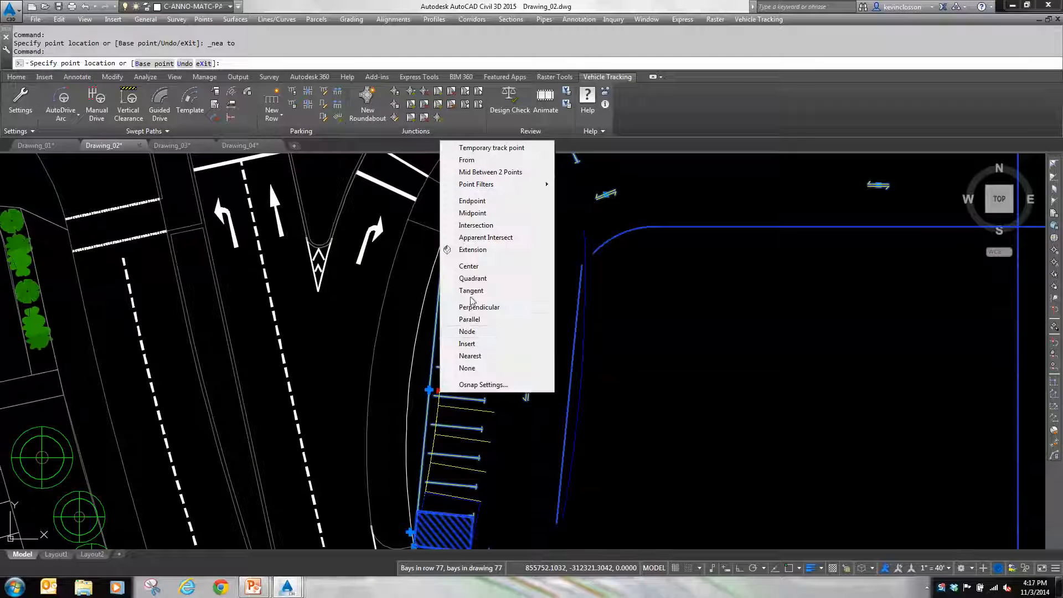
click(471, 356)
click(410, 387)
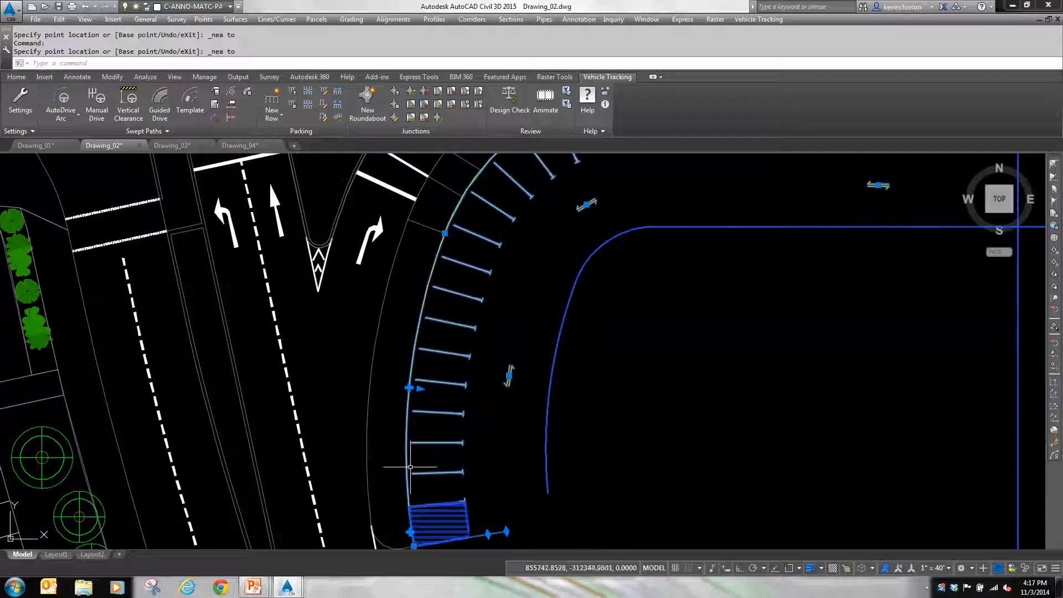
scroll(613, 351, down, 4)
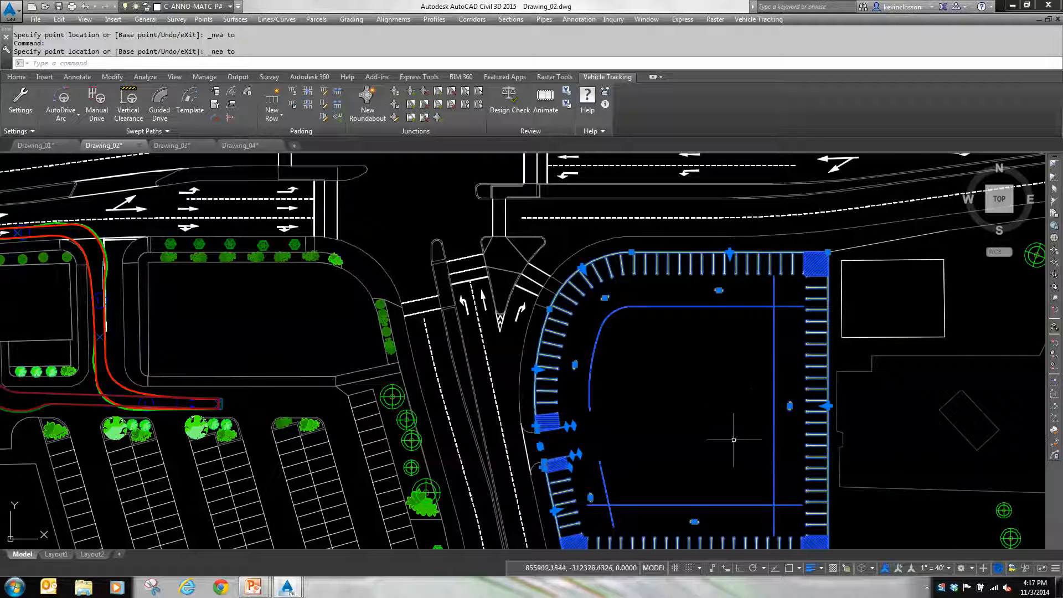
mouse_move(711, 399)
middle_down()
mouse_move(653, 337)
mouse_move(617, 352)
middle_up()
key(Escape)
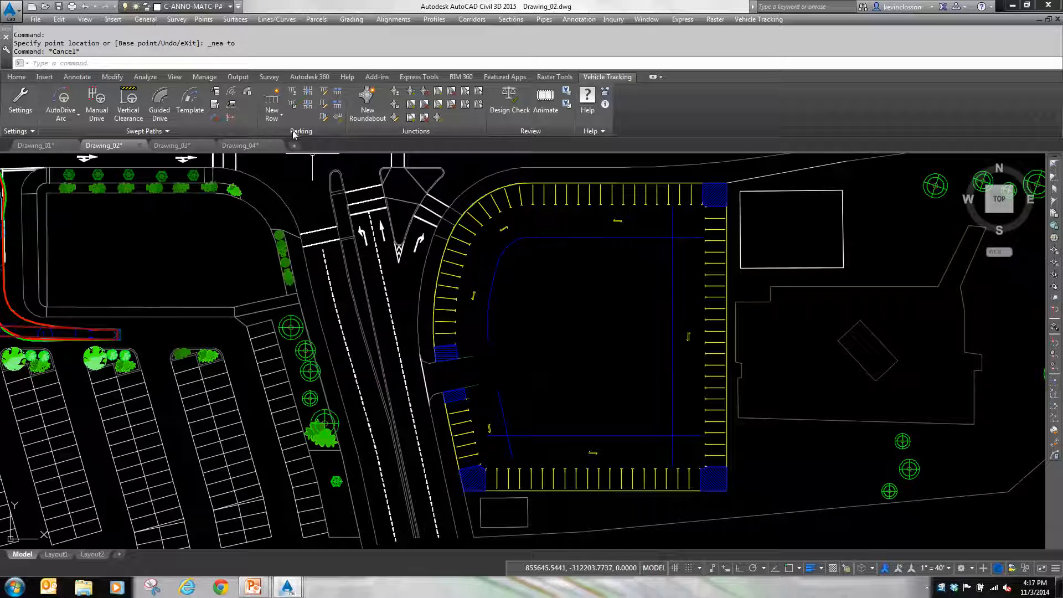
Step: Create a parallel parking row inside the perimeter row, offset inward from the north edge, with bays on both sides
click(274, 118)
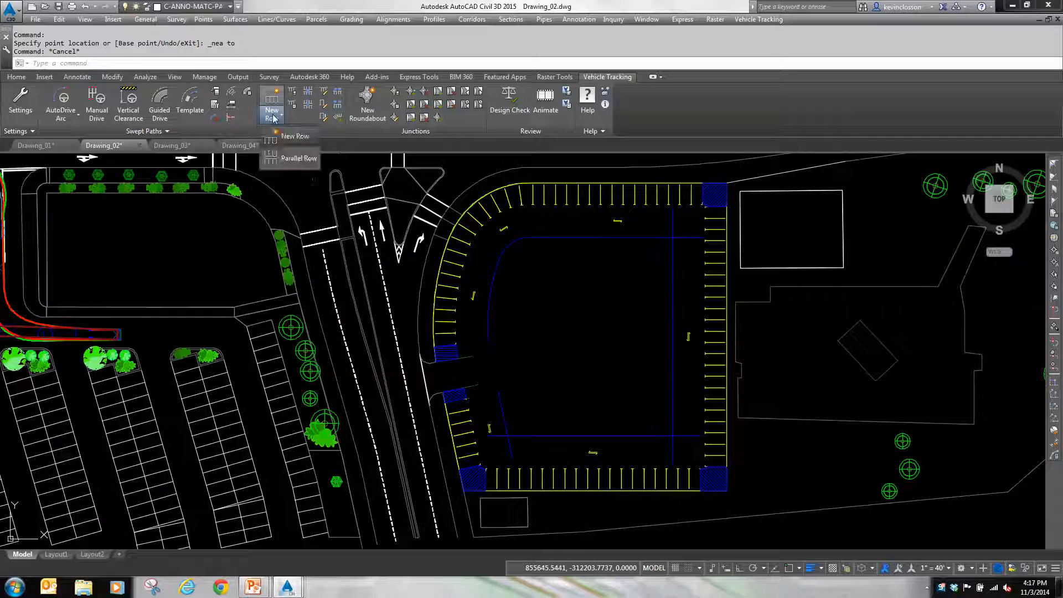
click(289, 157)
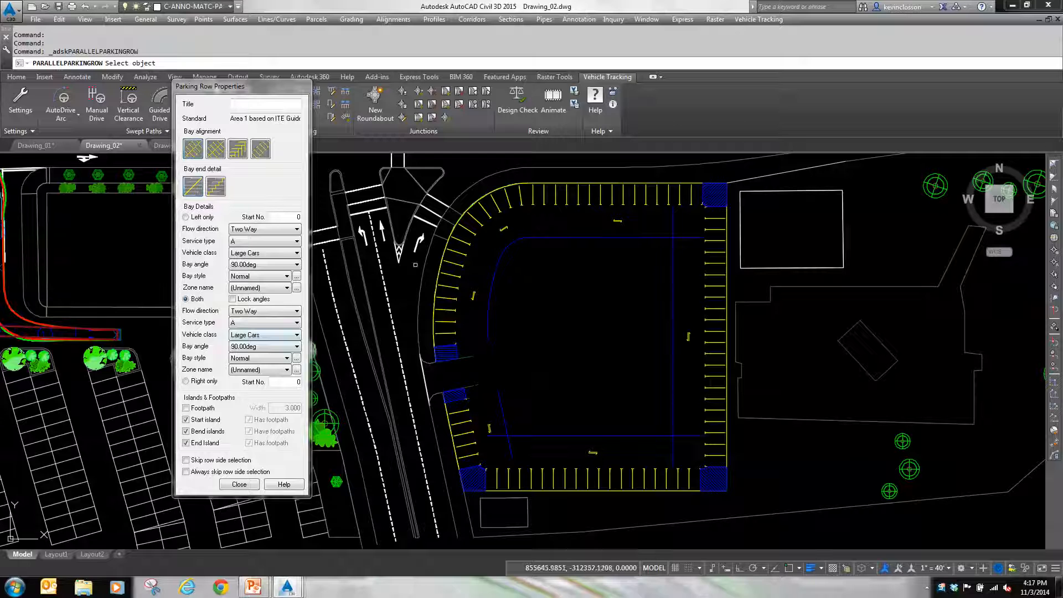
click(591, 194)
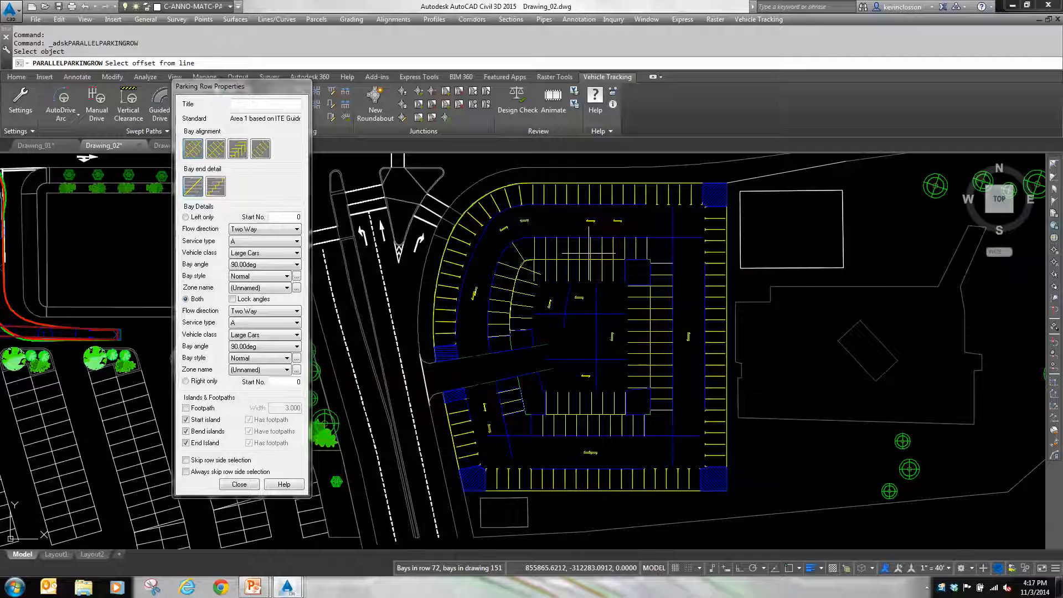
click(590, 253)
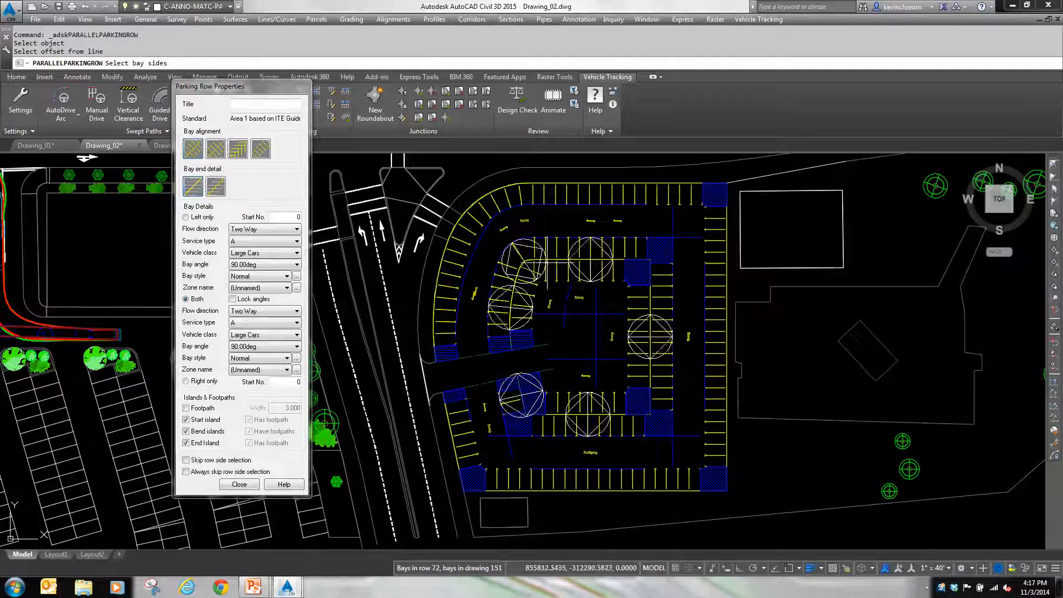
key(Return)
key(Escape)
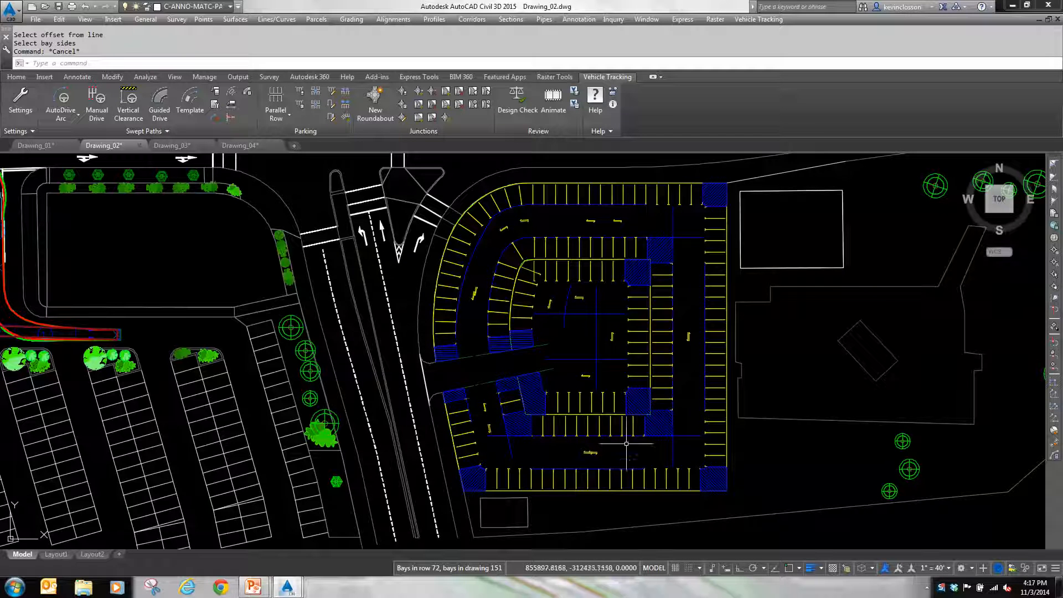
Step: Erase the double-sided parallel parking row that loops inside the perimeter row
click(640, 348)
click(645, 360)
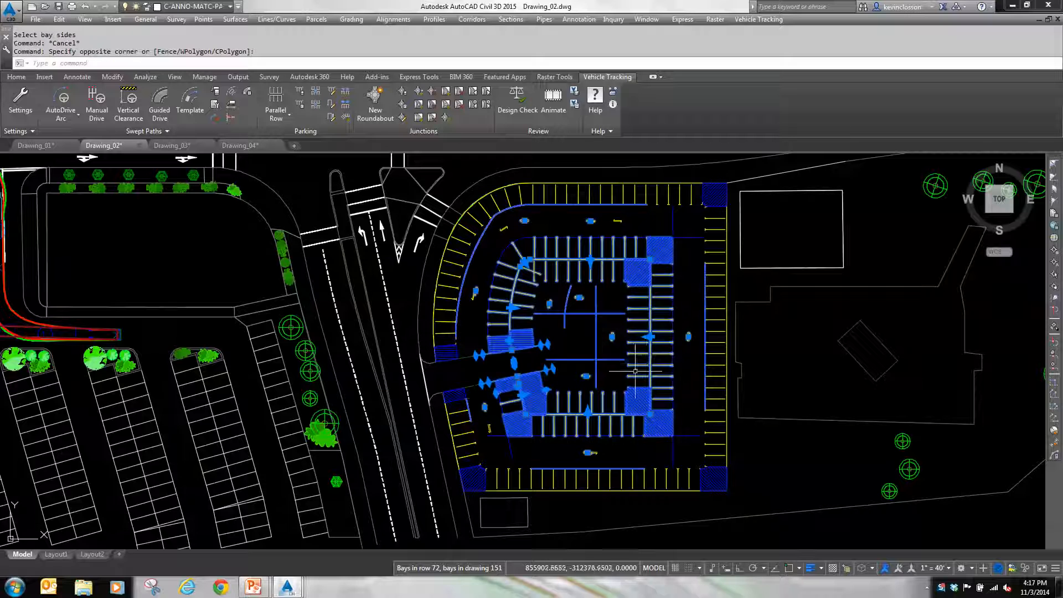
text(e)
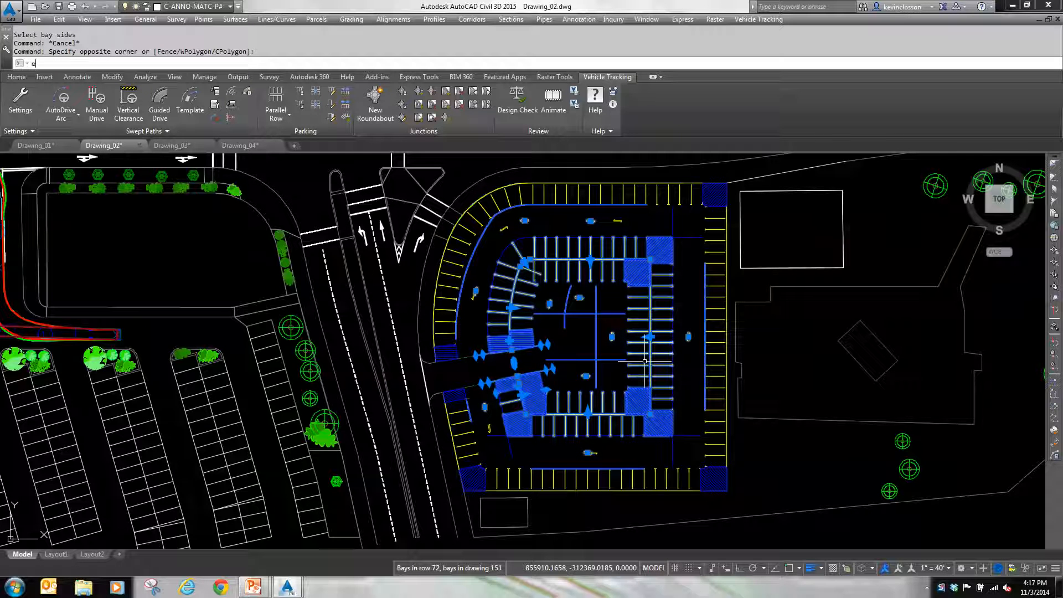
key(Return)
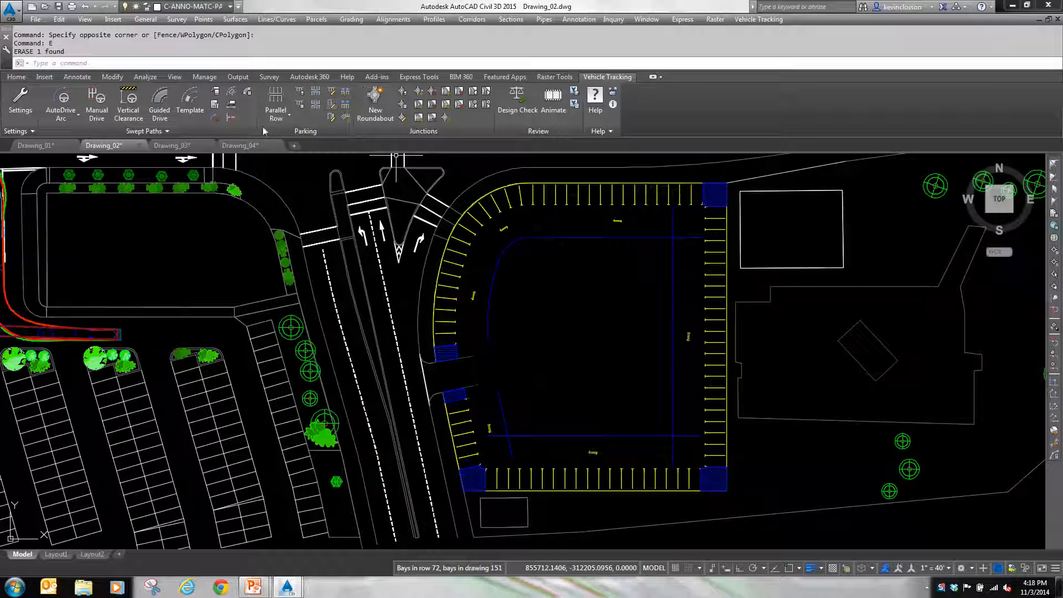
Step: Create a straight new parking row from the east aisle line westward, just below the north aisle line, with bays on both sides
click(278, 116)
click(290, 136)
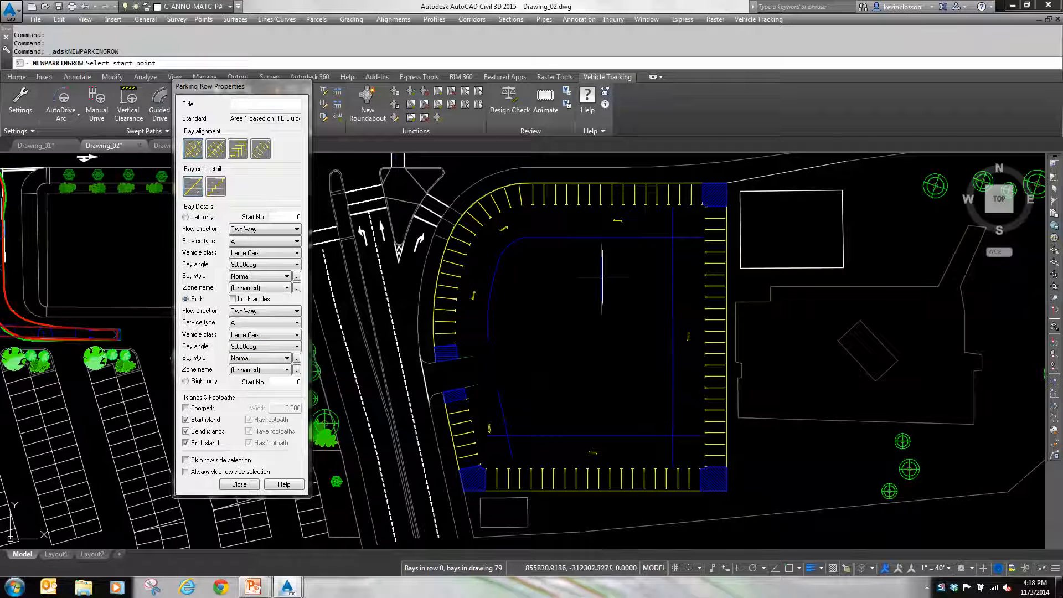
scroll(671, 265, up, 4)
click(673, 256)
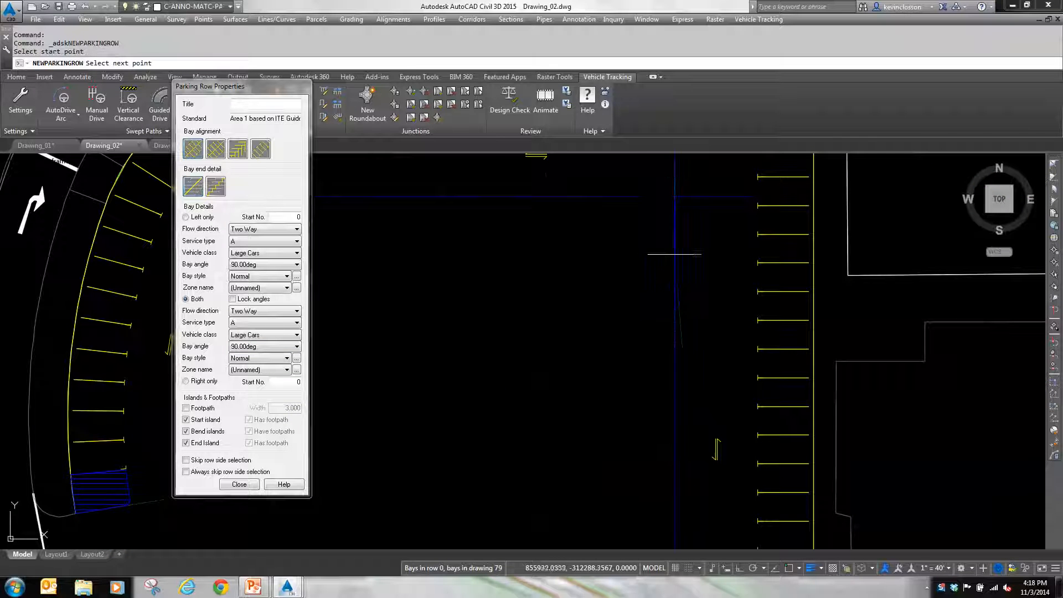
middle_drag(530, 259, 677, 289)
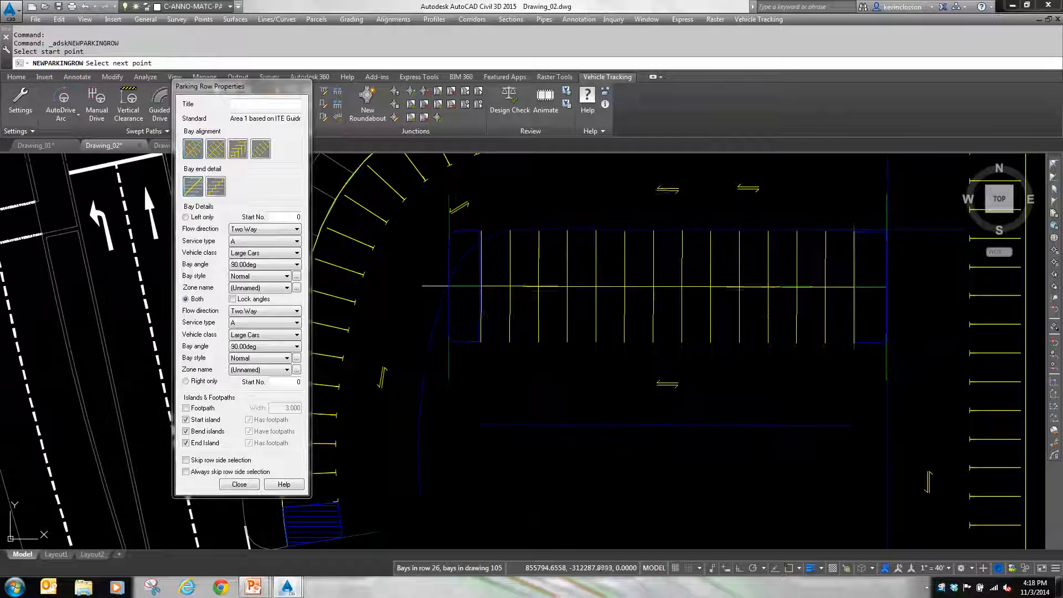
click(449, 288)
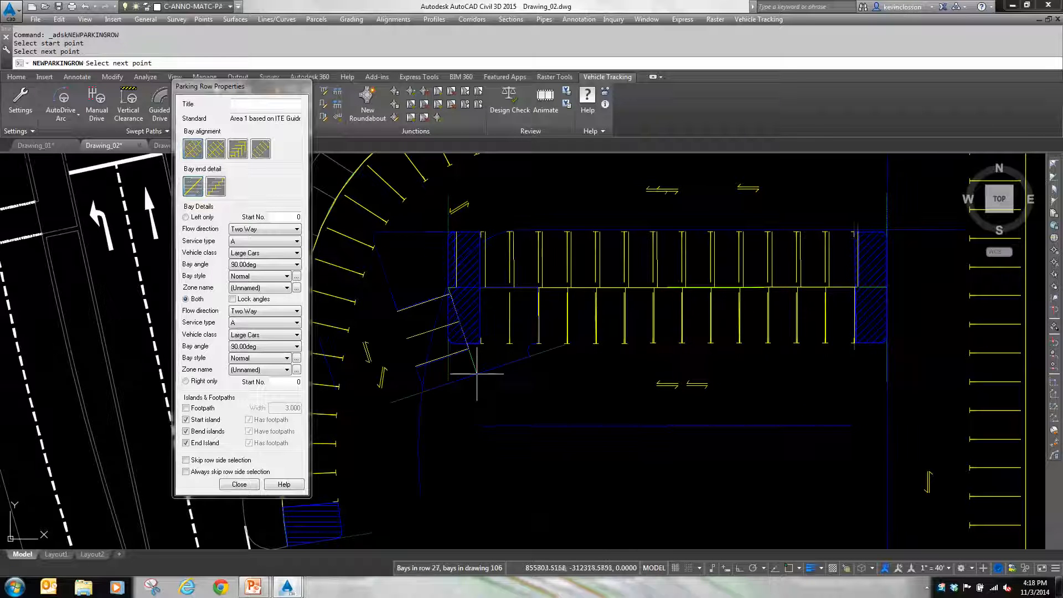
key(Return)
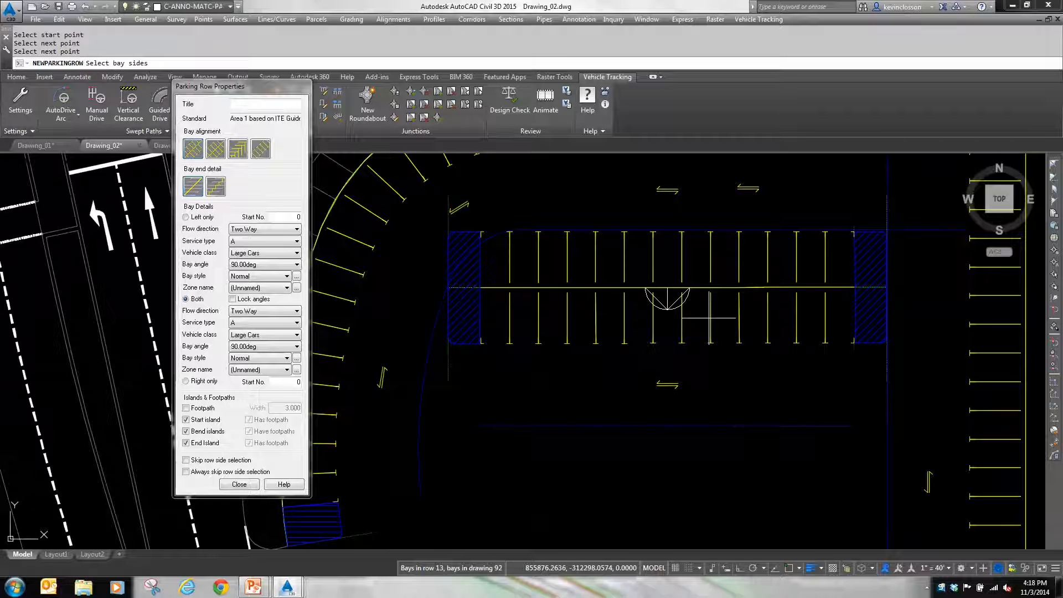
click(712, 251)
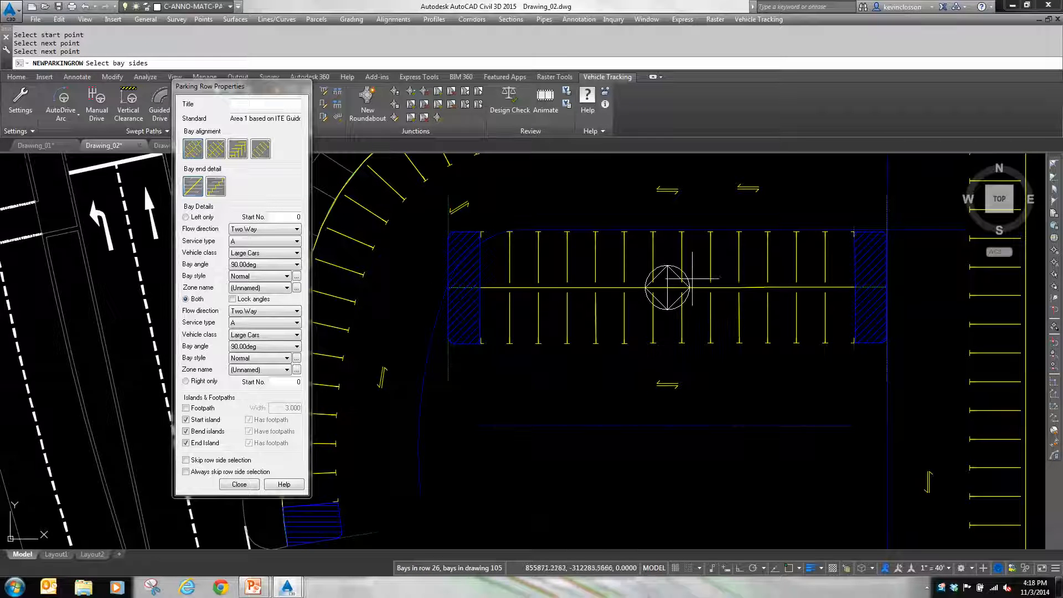
click(668, 287)
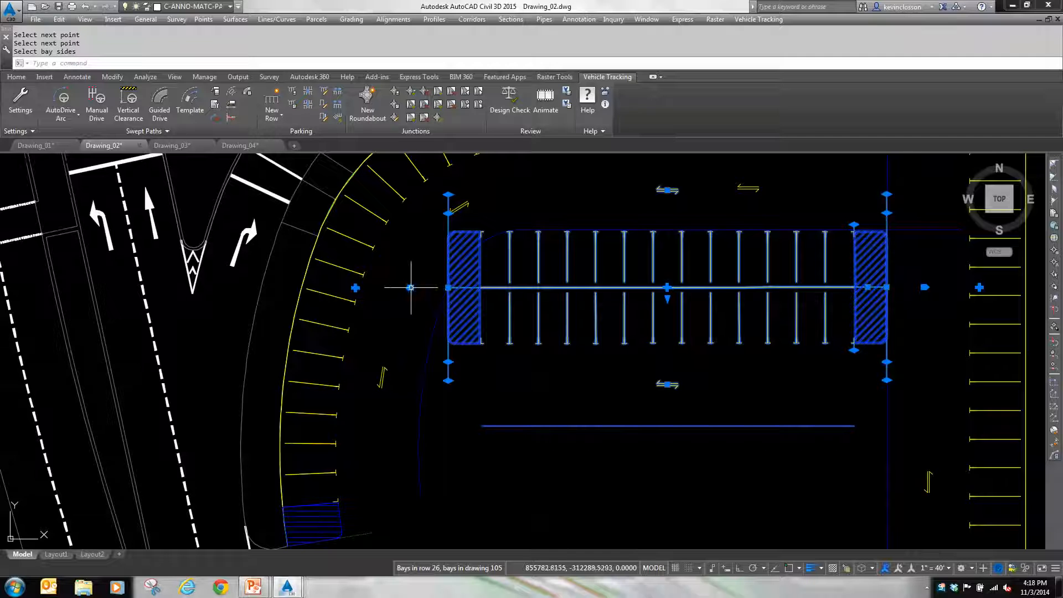
click(449, 287)
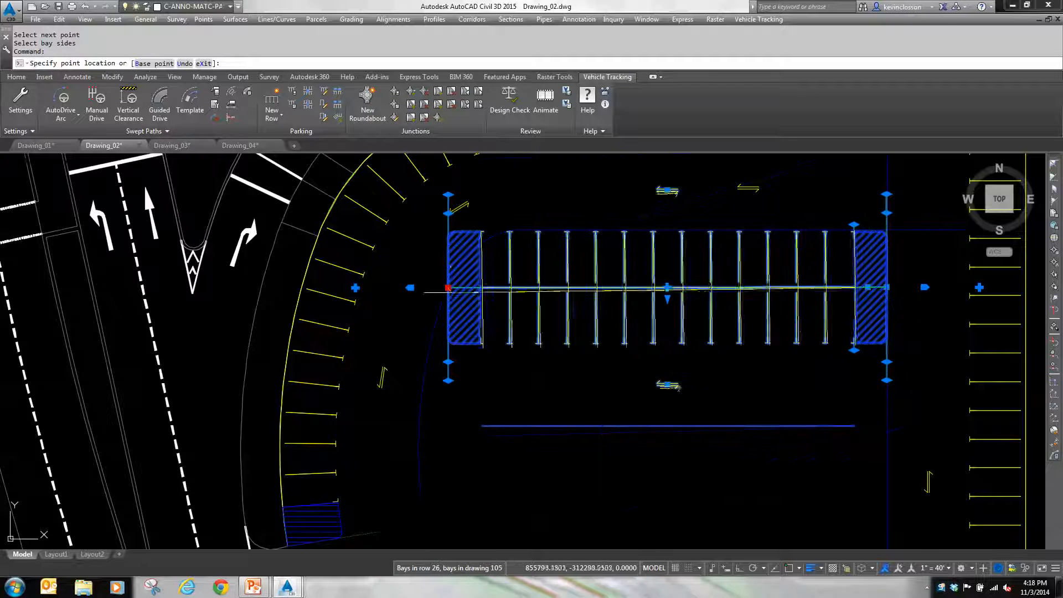
key(Escape)
key(Escape)
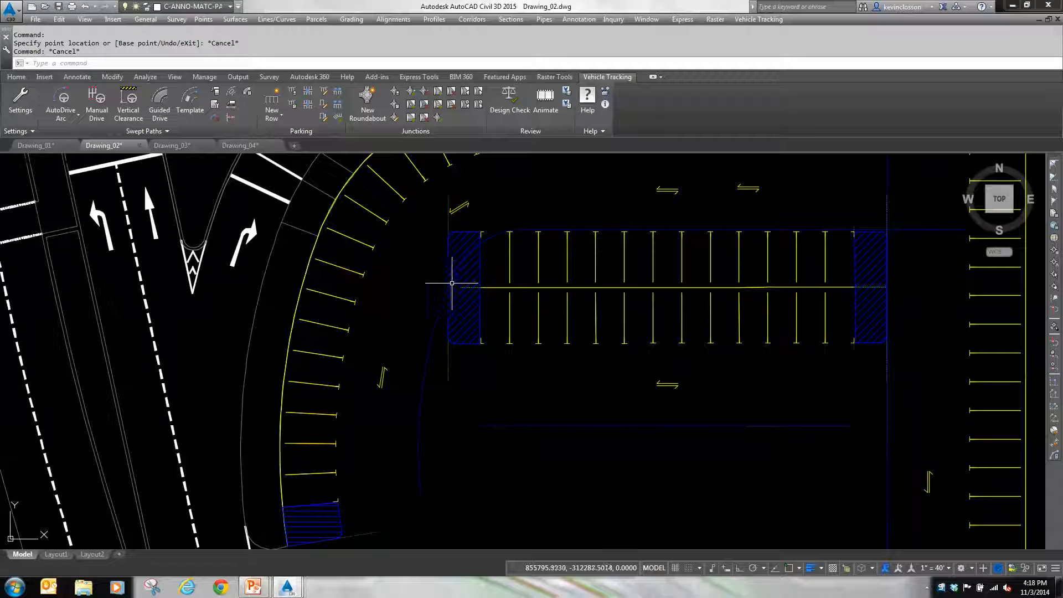
click(507, 316)
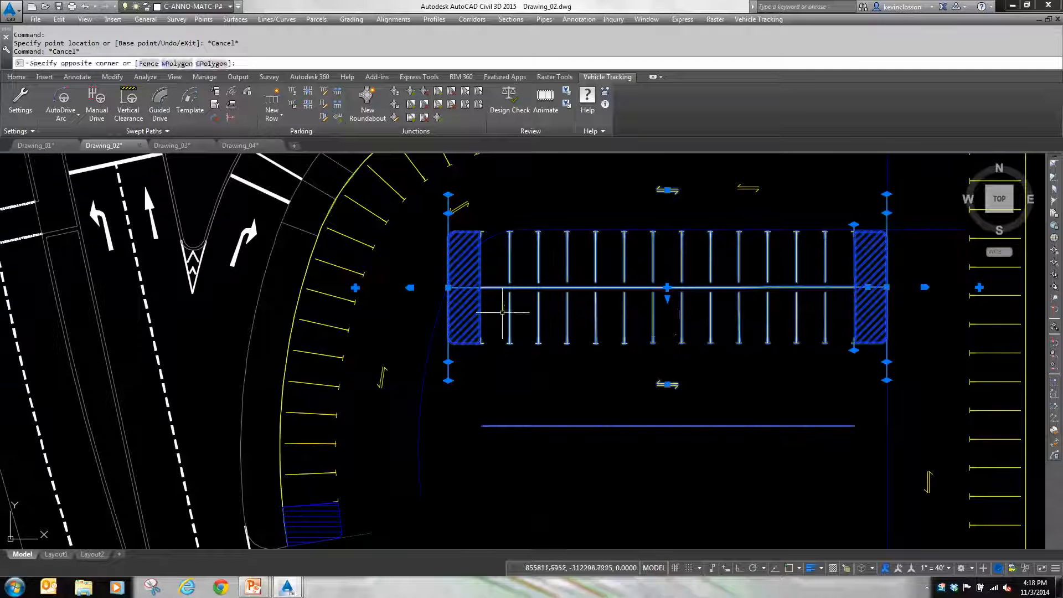
click(668, 300)
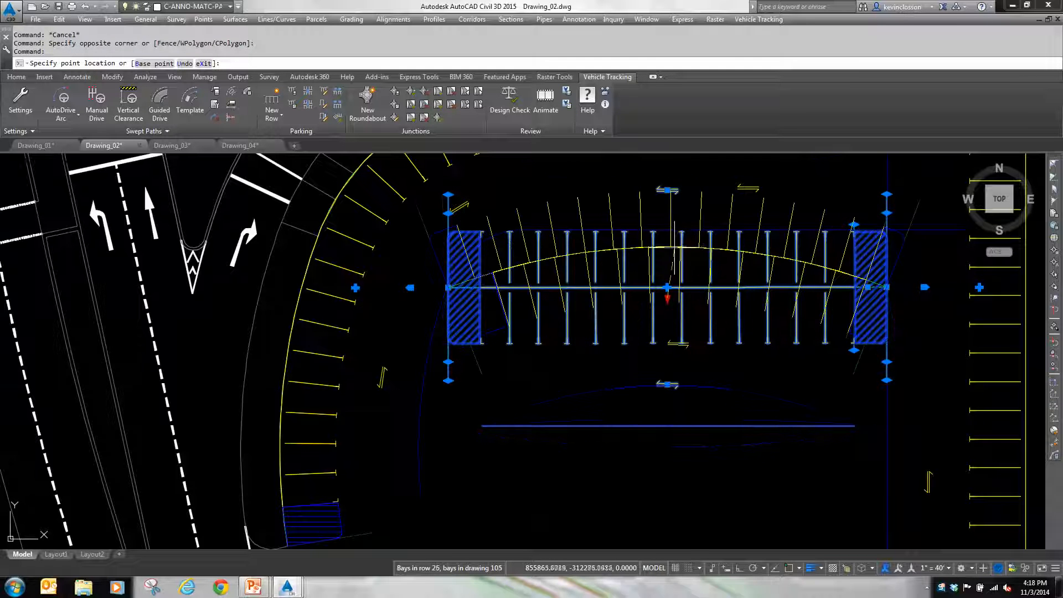
key(Escape)
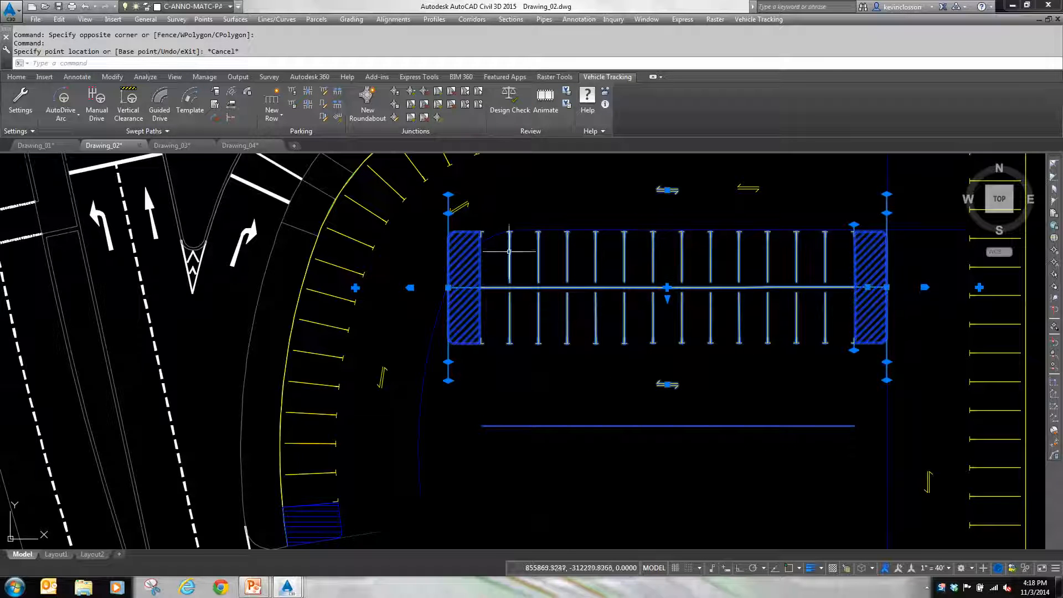
Step: Angle the north and south sides of the row's west end island independently to follow the curved west aisle line, and clear the selection
click(448, 195)
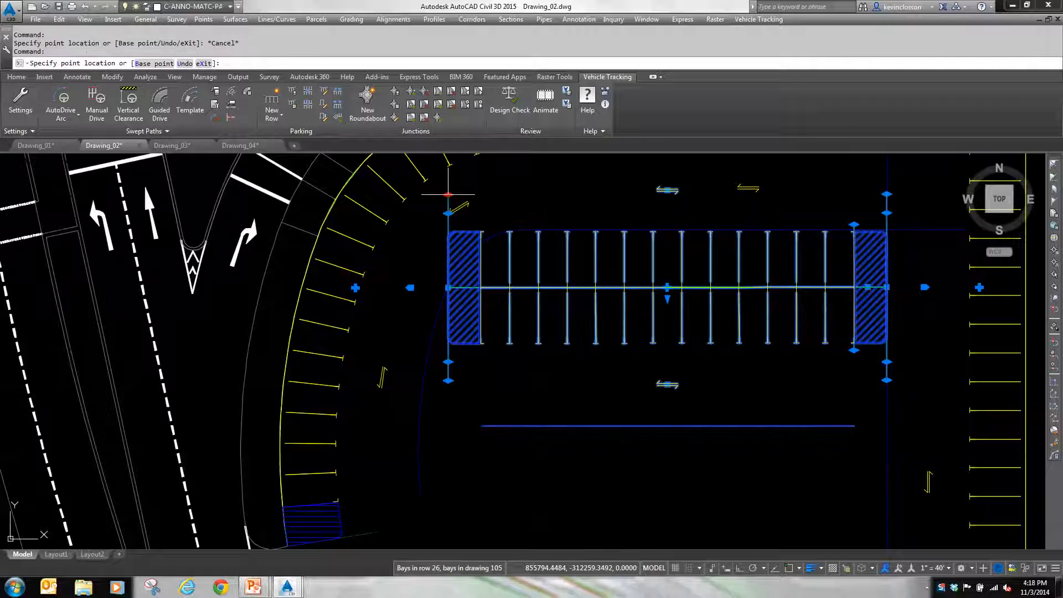
click(497, 230)
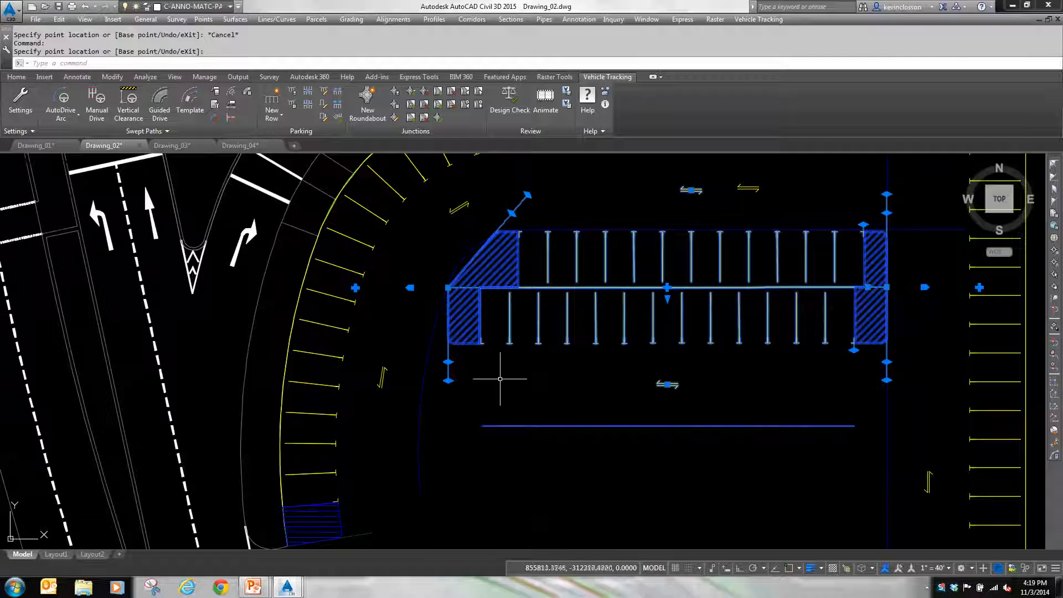
click(887, 362)
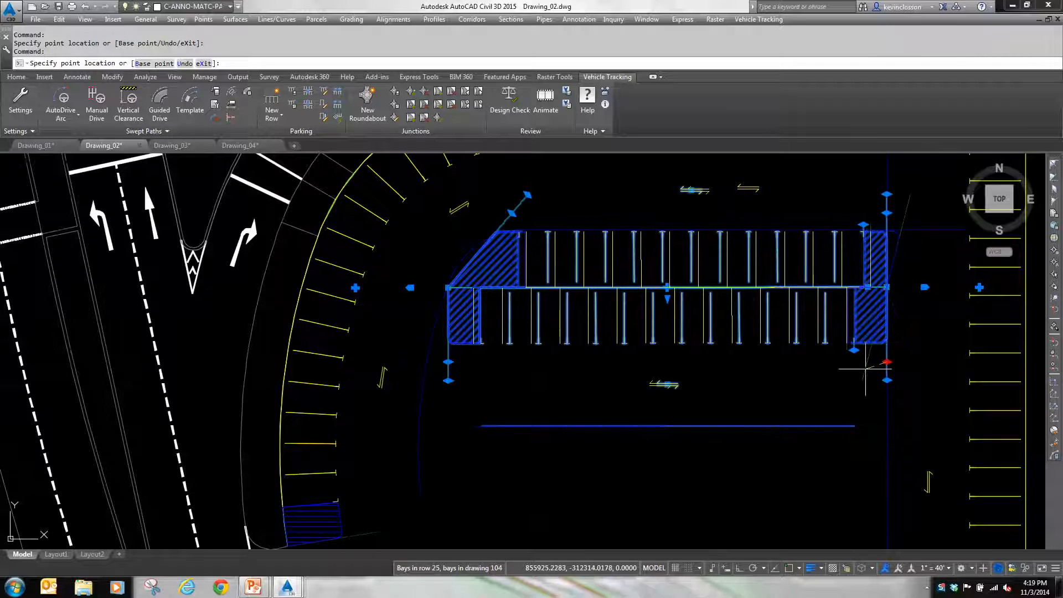
click(866, 369)
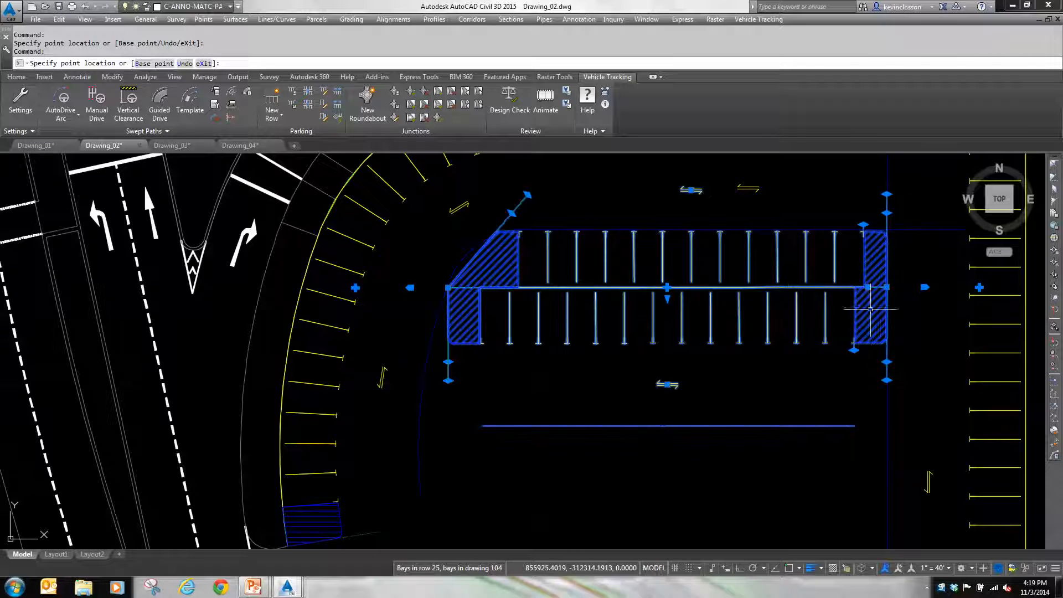
click(448, 381)
click(421, 380)
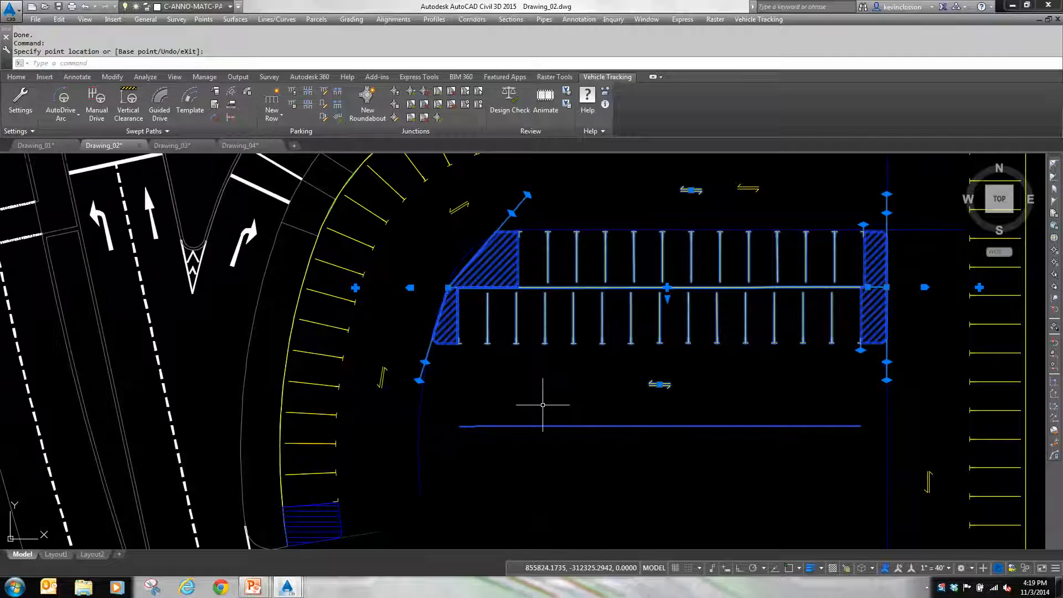
key(Escape)
Step: Create a parallel row offset south from the straight inner row, with bays on both sides
scroll(550, 420, down, 6)
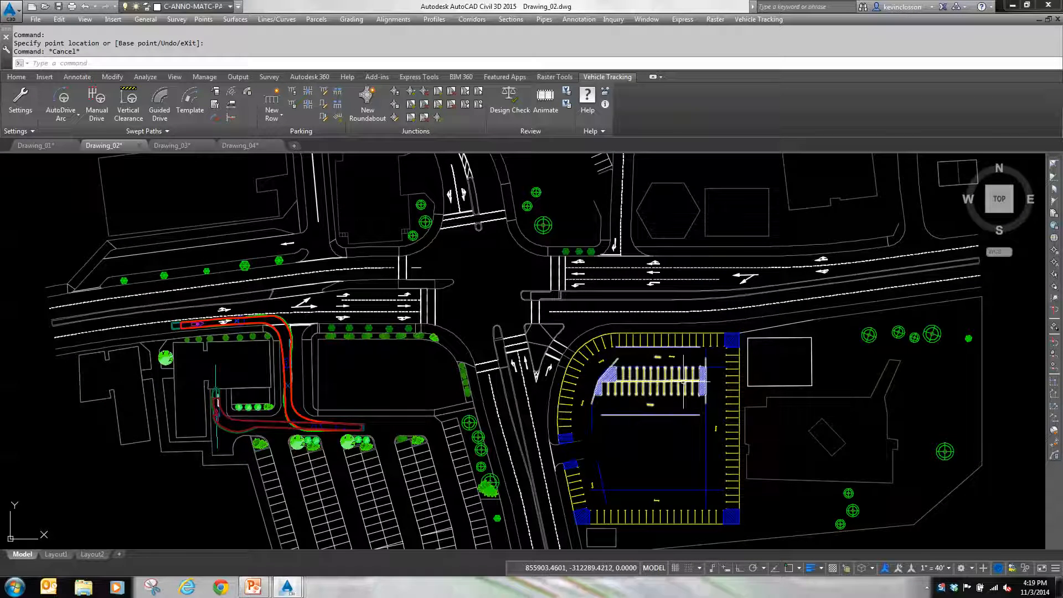
click(272, 115)
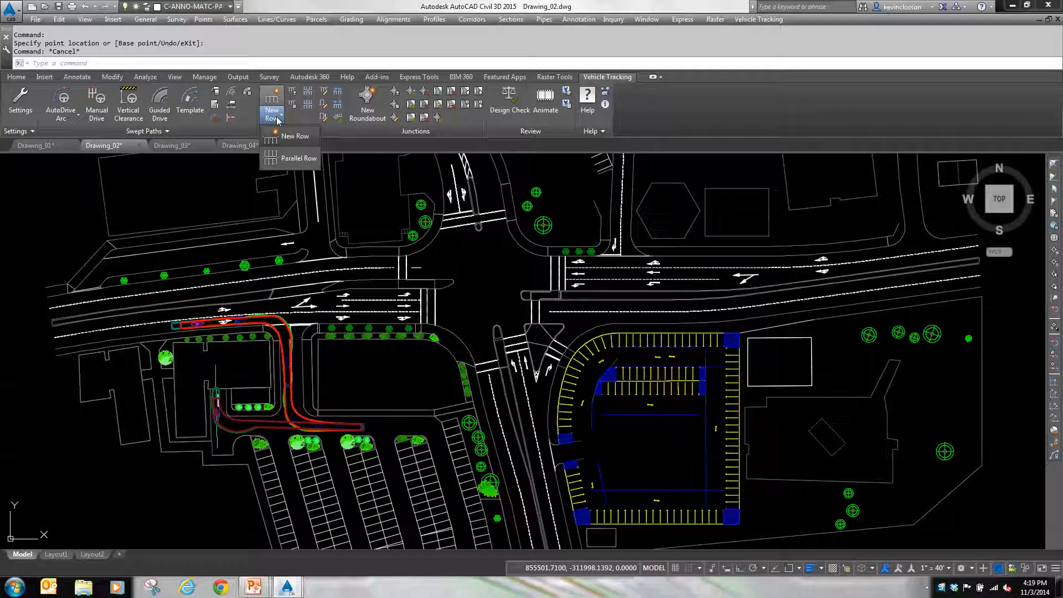
click(290, 159)
click(640, 390)
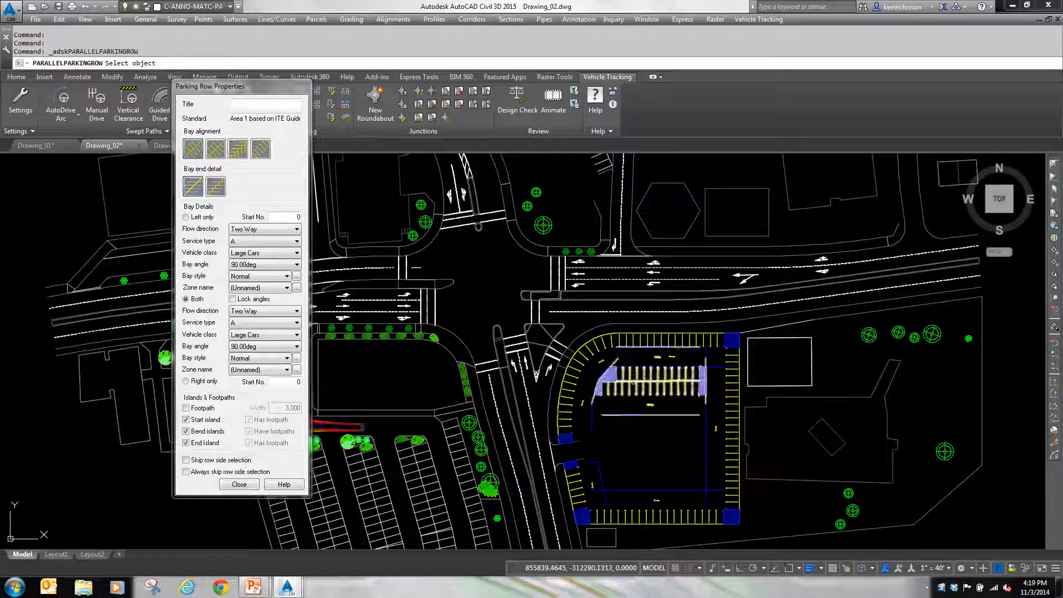
click(633, 425)
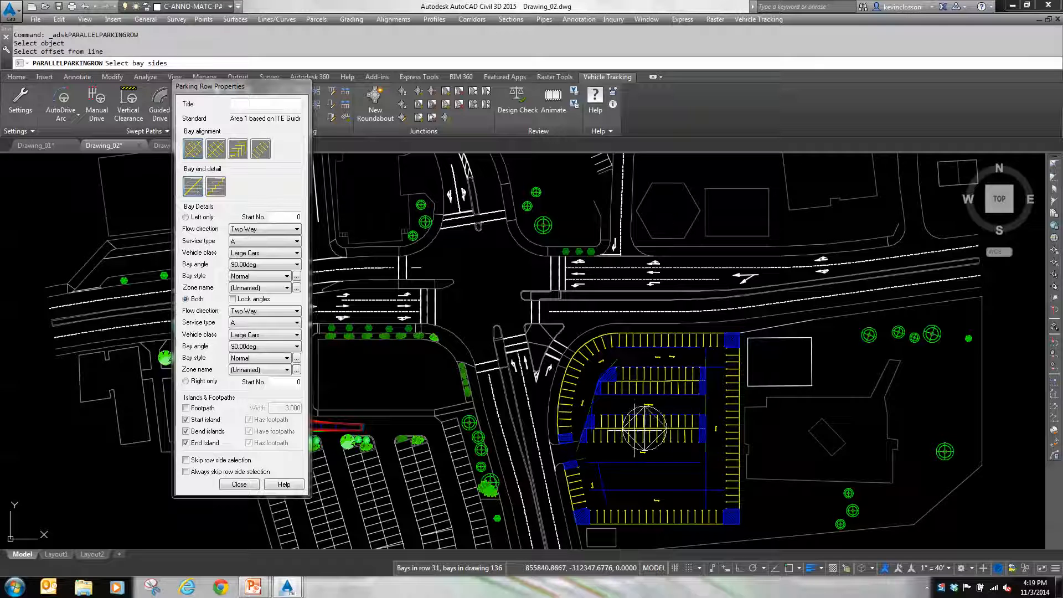
click(648, 458)
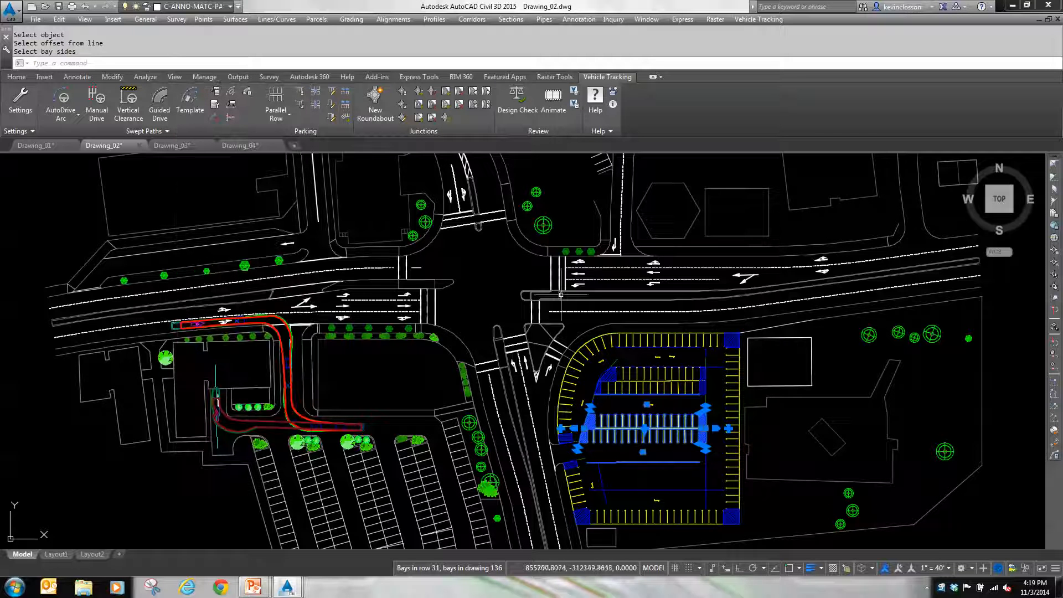
Step: Repeat the Parallel Row command to add a third double-sided row south of the second one, and clear the selection
right_click(670, 423)
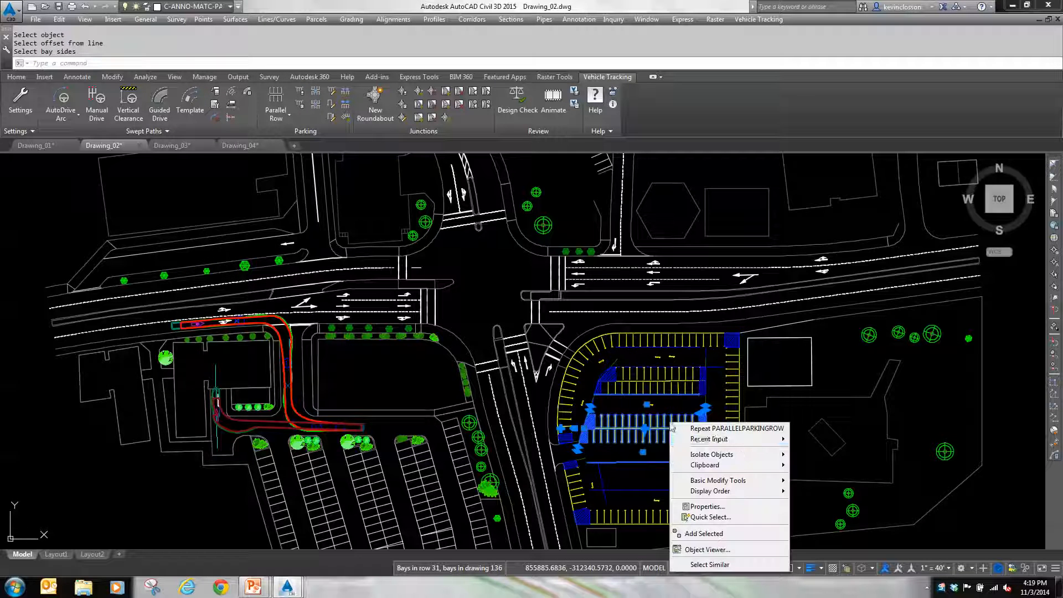
click(723, 429)
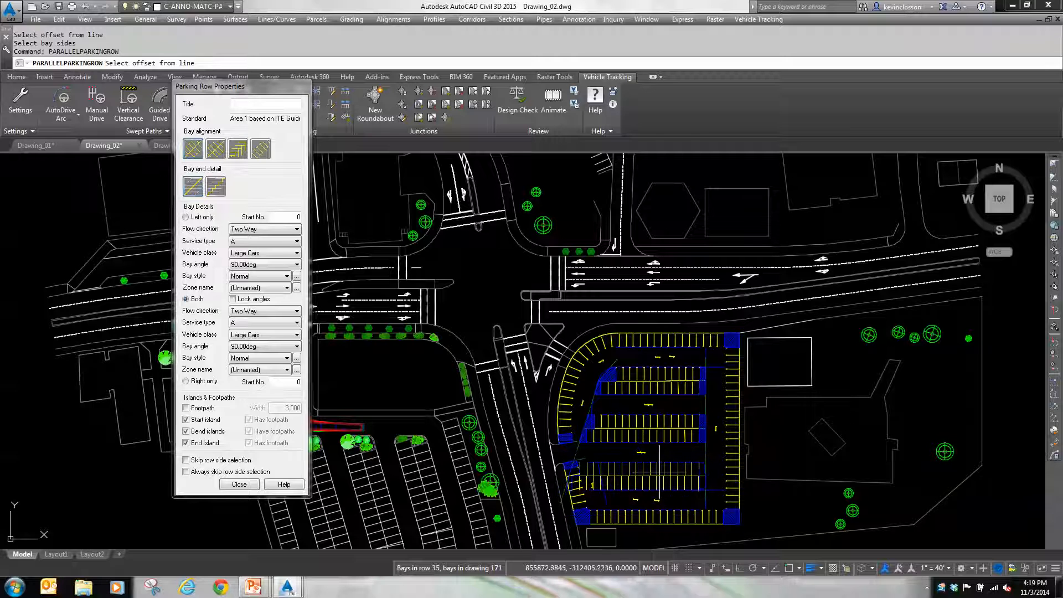
click(661, 472)
click(661, 474)
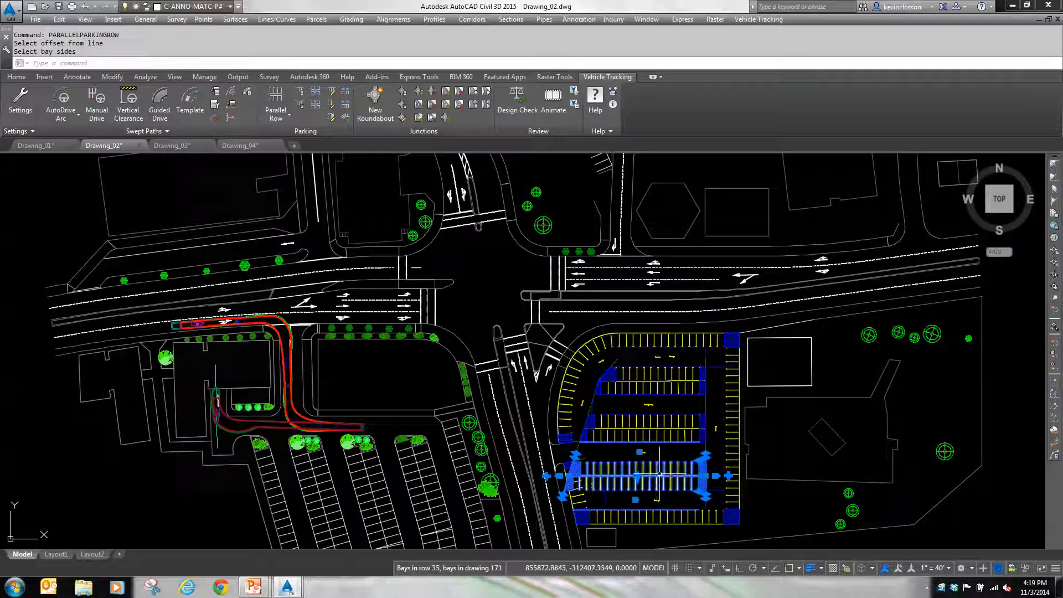
key(Escape)
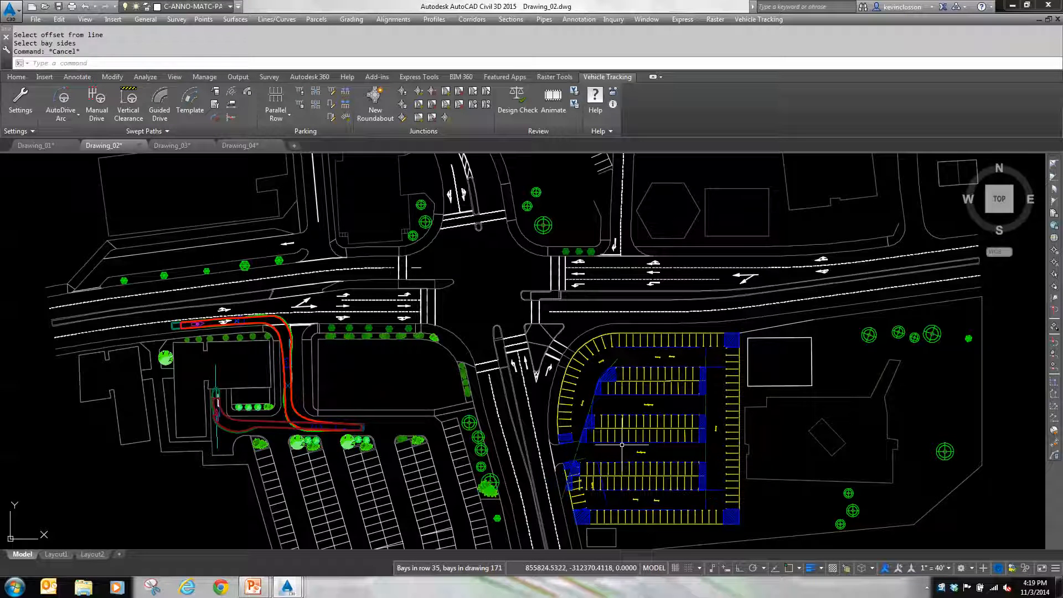
Step: Pull the middle inner row's west end eastward and angle its end islands to follow the west aisle line
scroll(609, 480, up, 6)
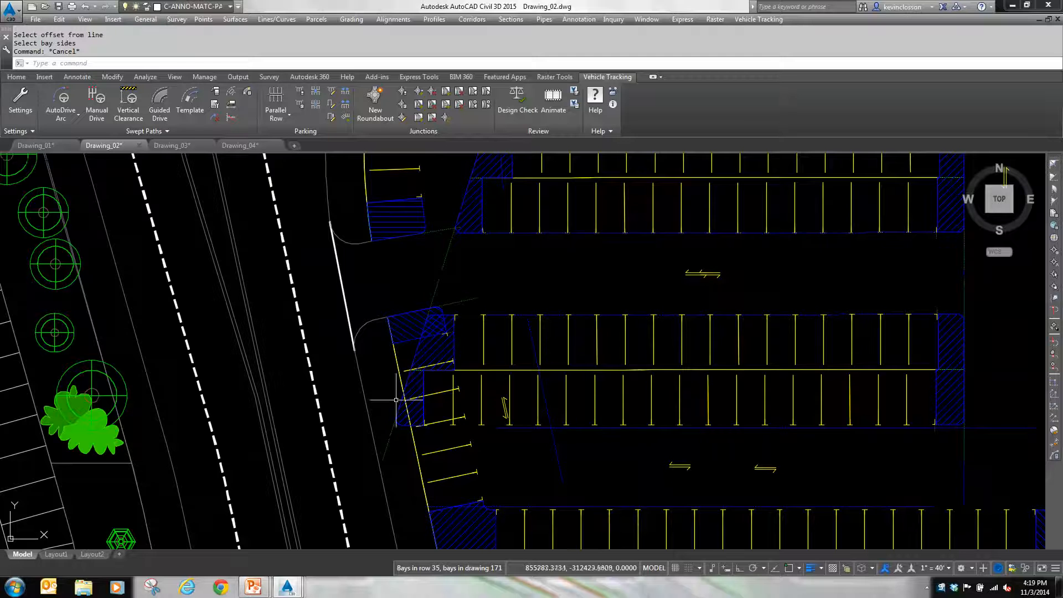
middle_drag(560, 244, 527, 375)
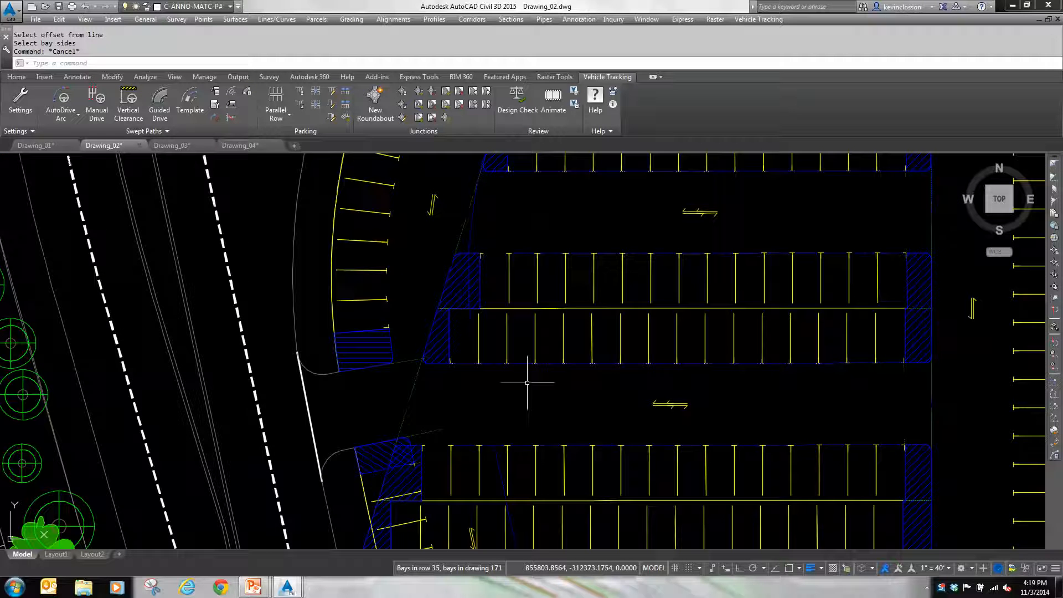
click(577, 308)
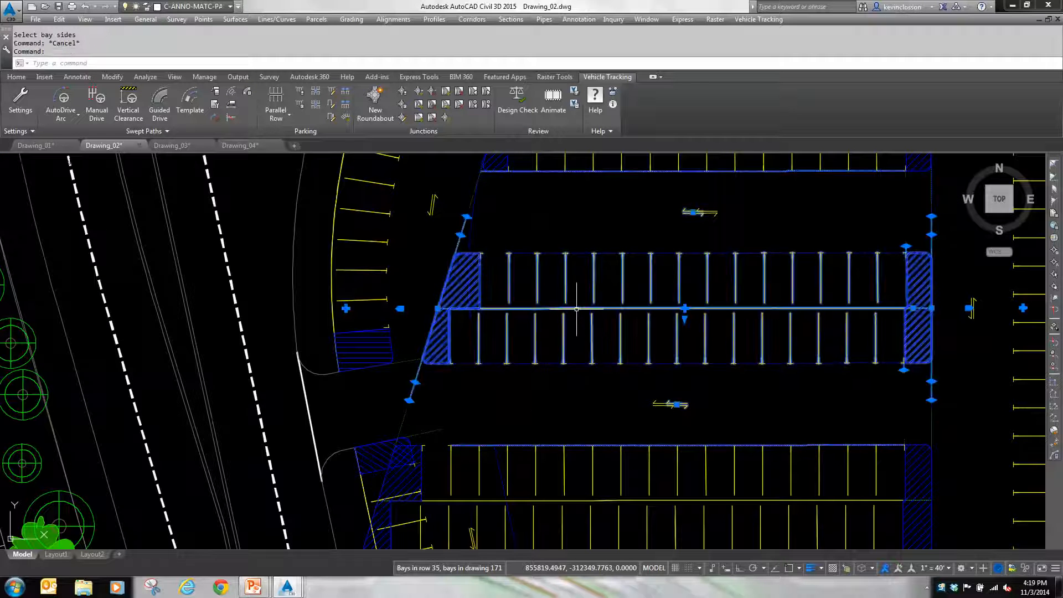
click(437, 309)
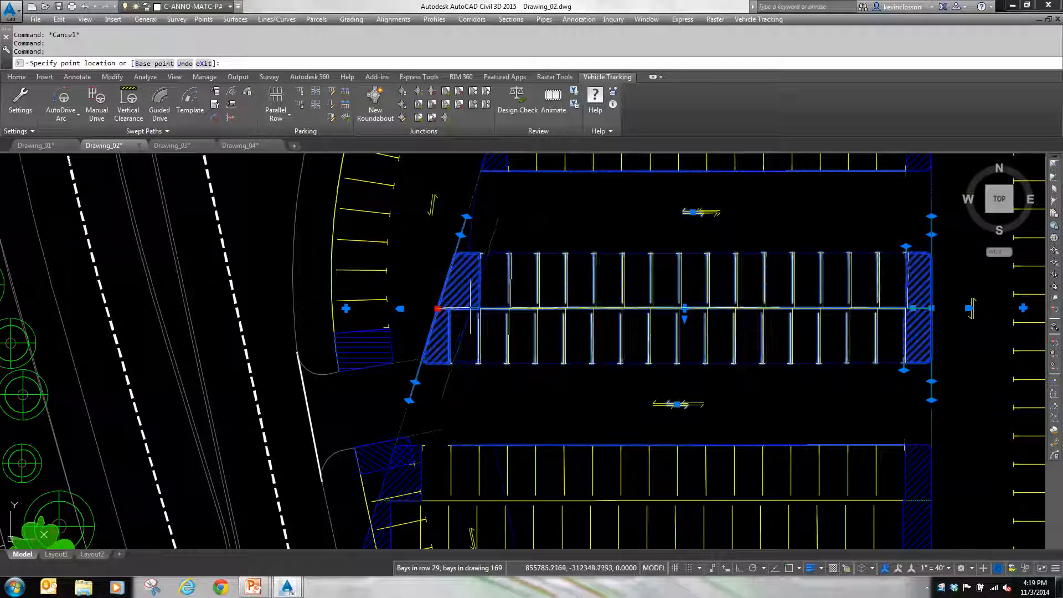
click(472, 309)
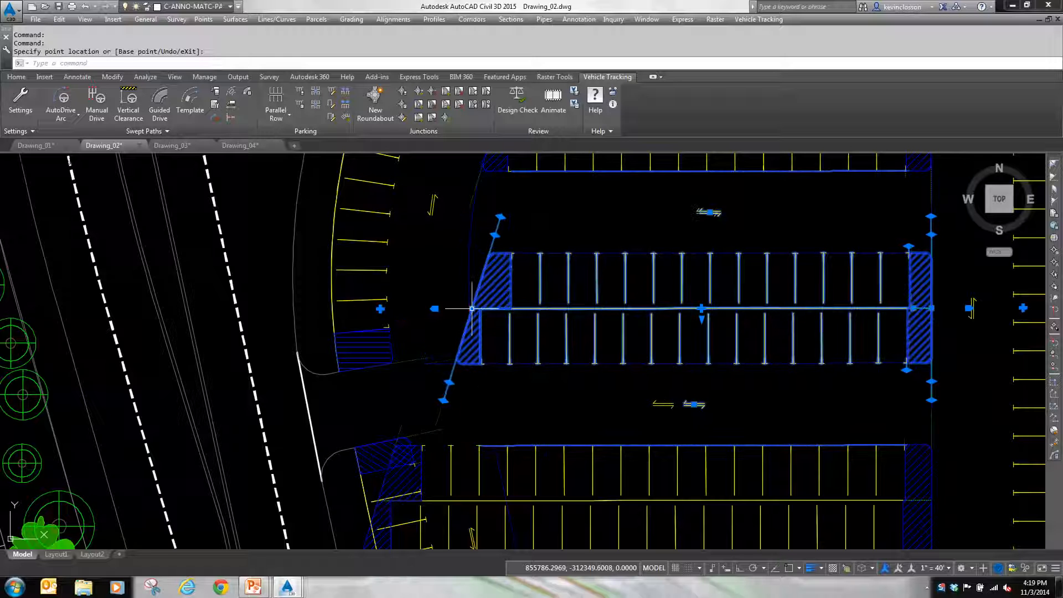
click(494, 235)
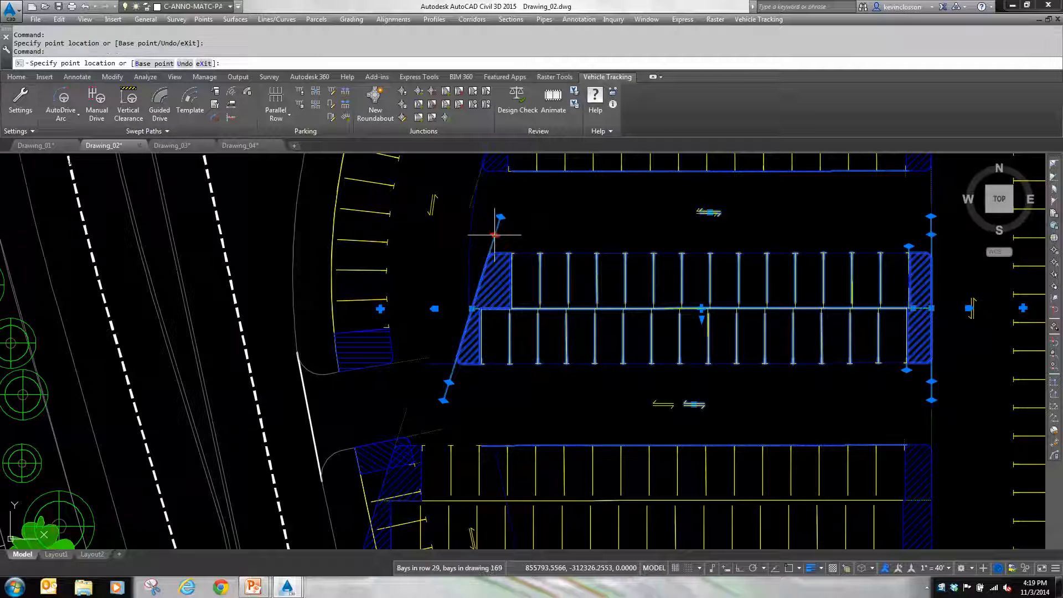
click(464, 235)
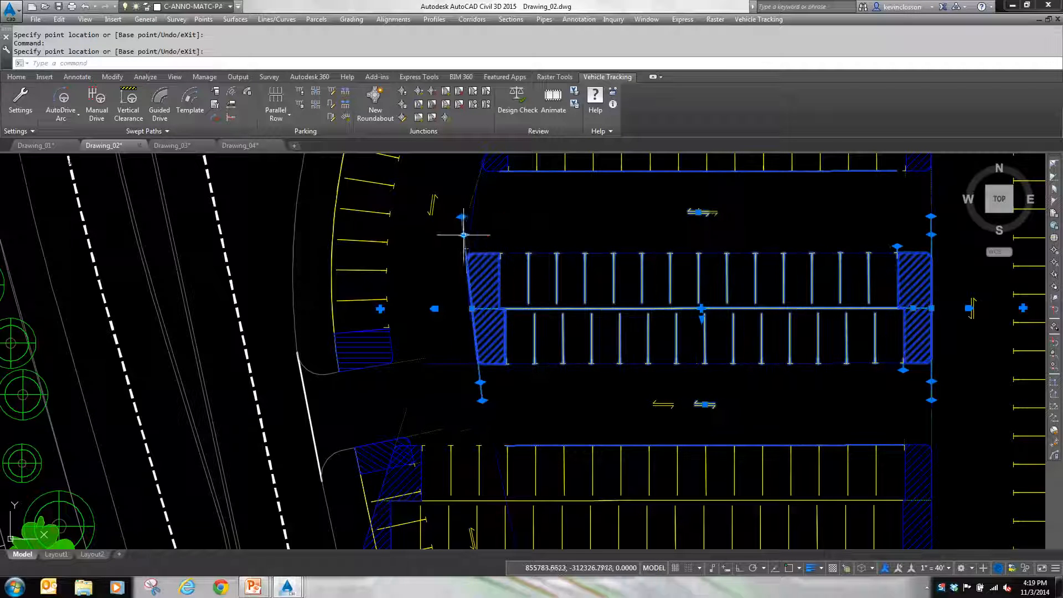
click(472, 309)
click(477, 308)
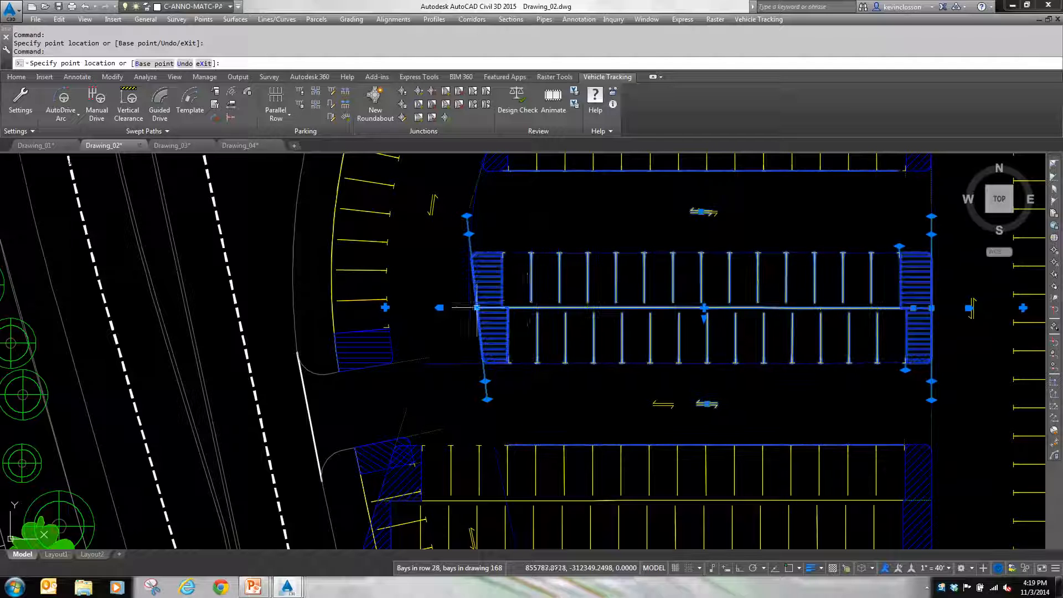
Step: Shorten the southernmost inner row at its west end, angle that end along the west aisle line, and clear the selection
middle_drag(508, 414, 522, 301)
scroll(522, 302, down, 2)
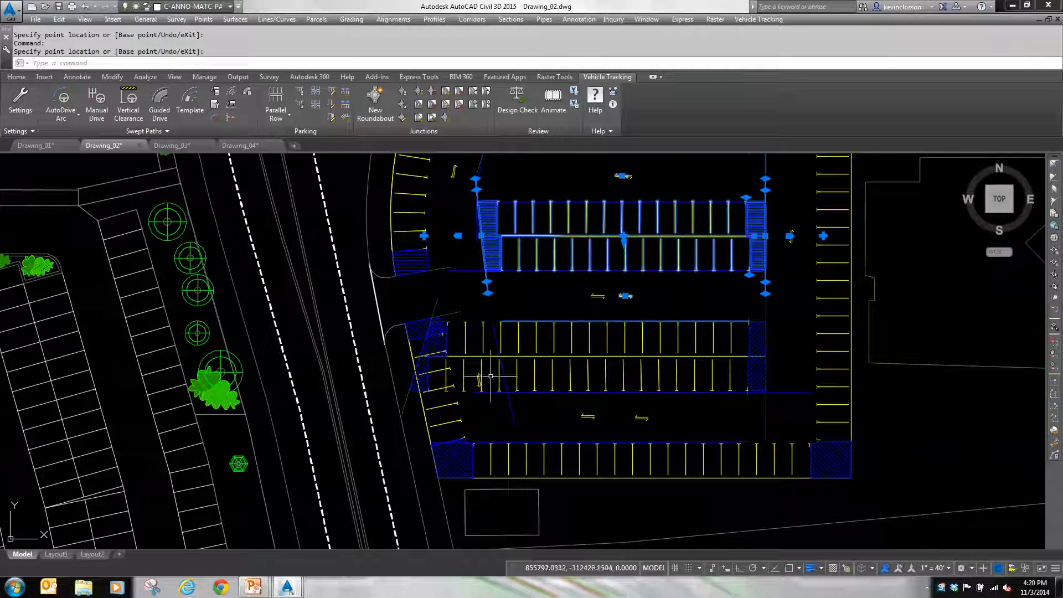
click(500, 347)
click(426, 357)
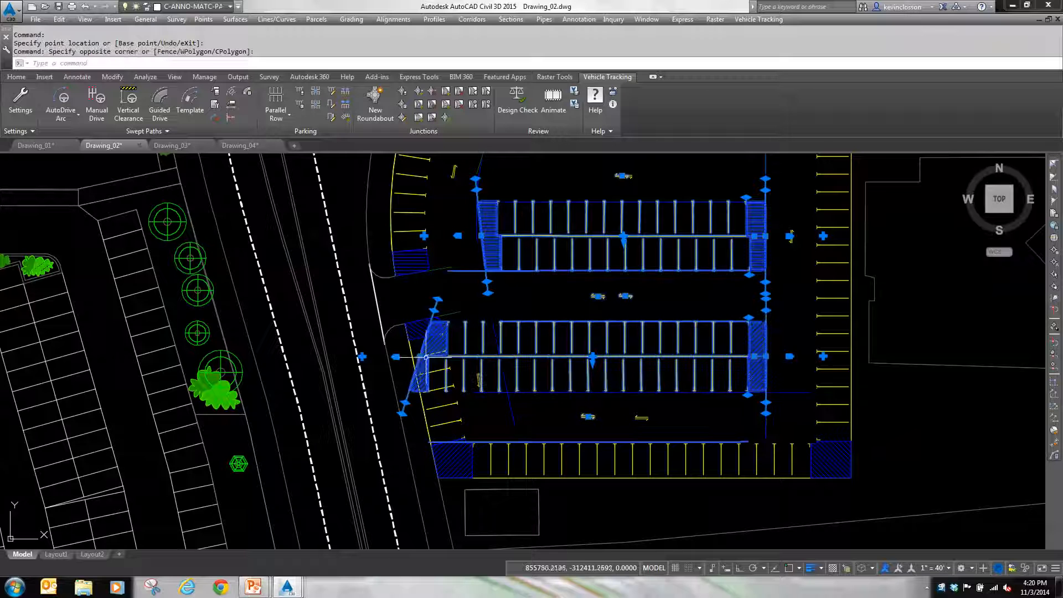
click(420, 356)
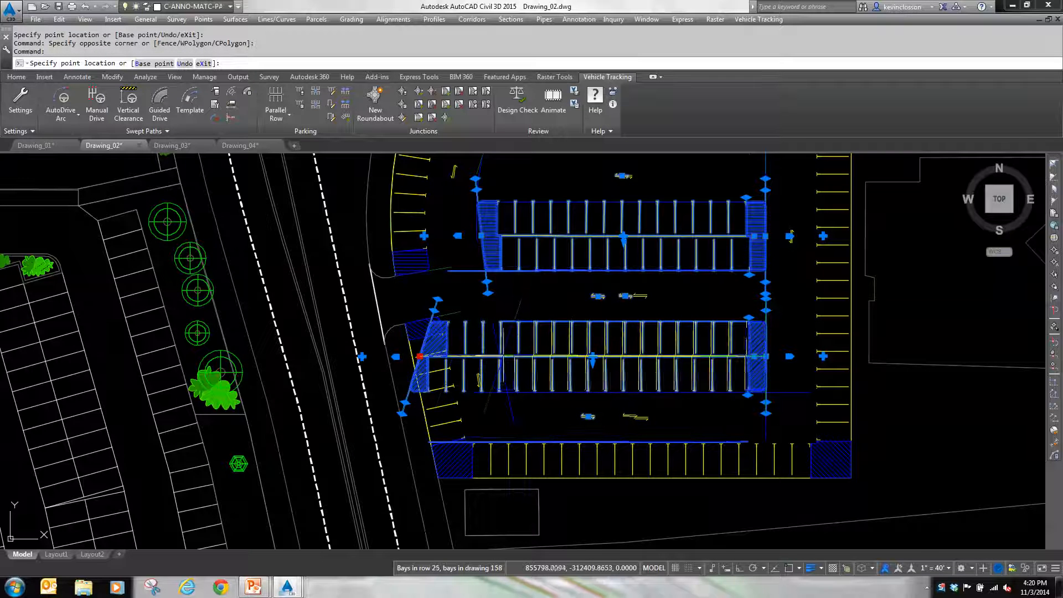
click(491, 418)
click(485, 401)
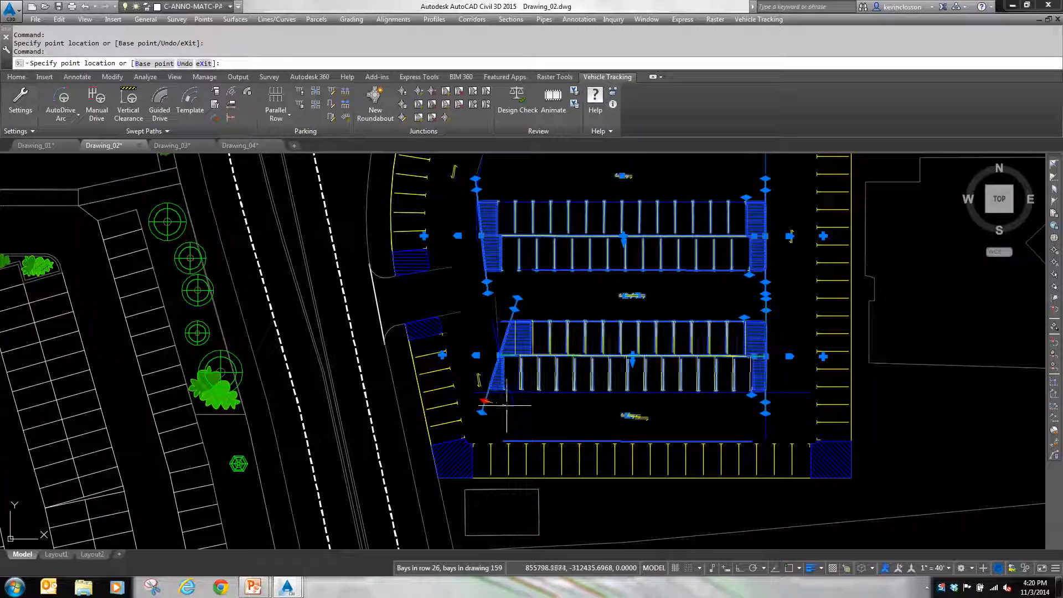
click(509, 402)
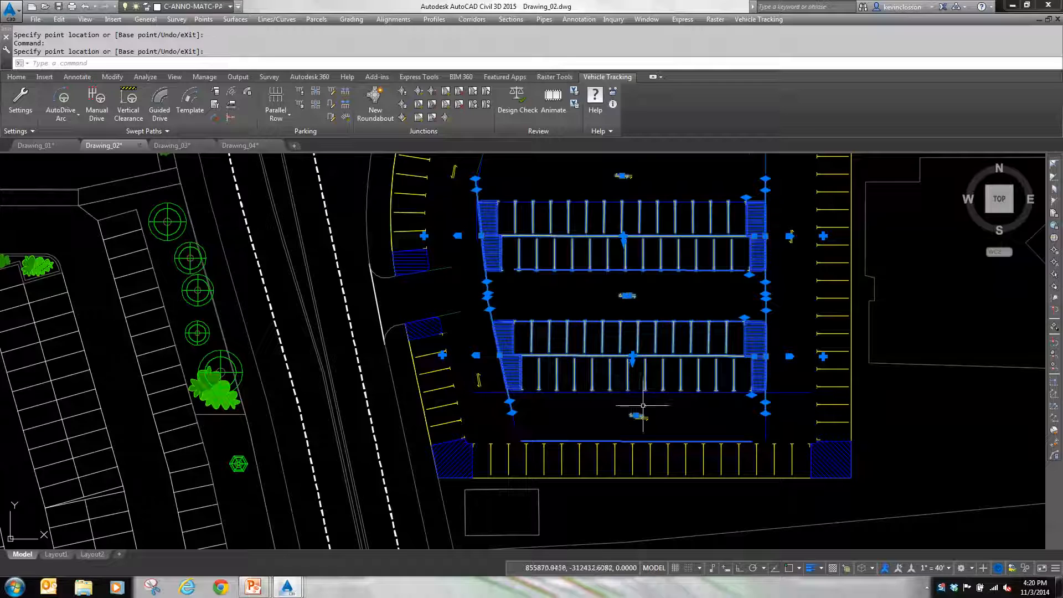
key(Escape)
key(Escape)
scroll(665, 421, down, 3)
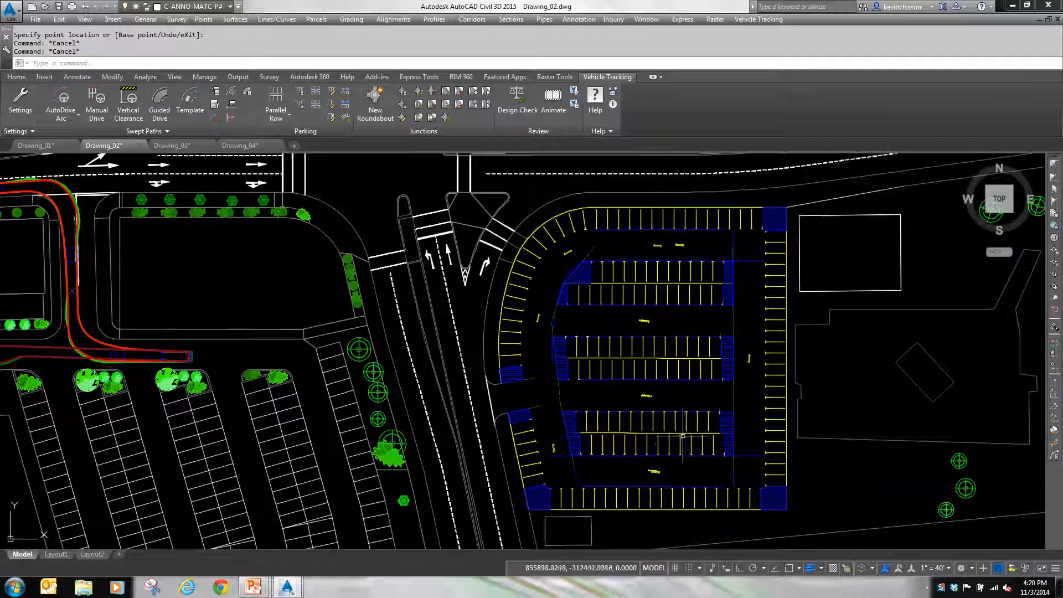
Step: Run the Parking Bay Report to review the stall count by standard, bay type and vehicle class, and close it
scroll(684, 435, down, 2)
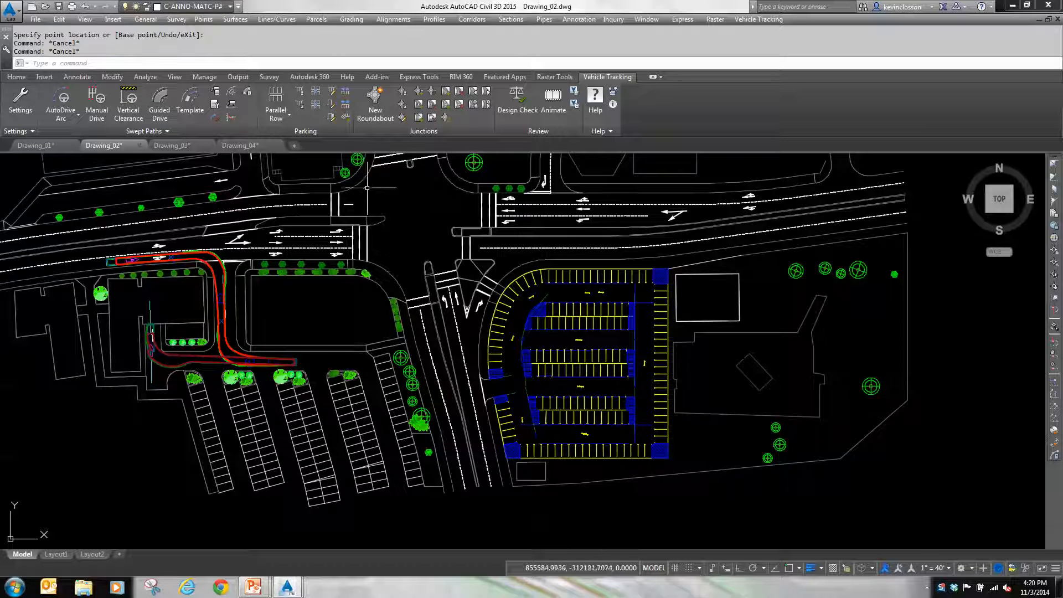
click(302, 105)
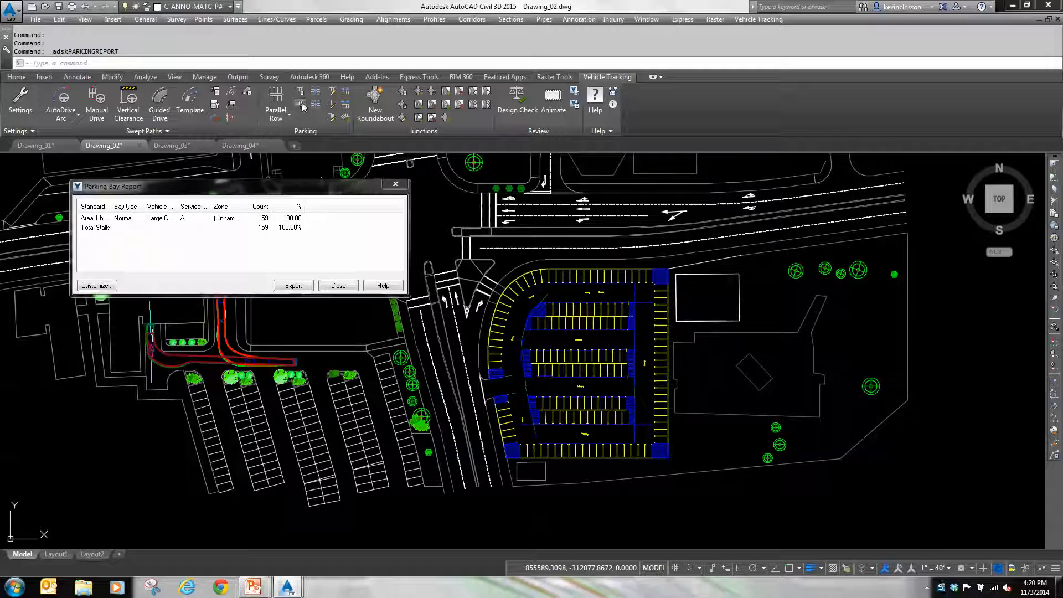
drag(295, 195, 308, 232)
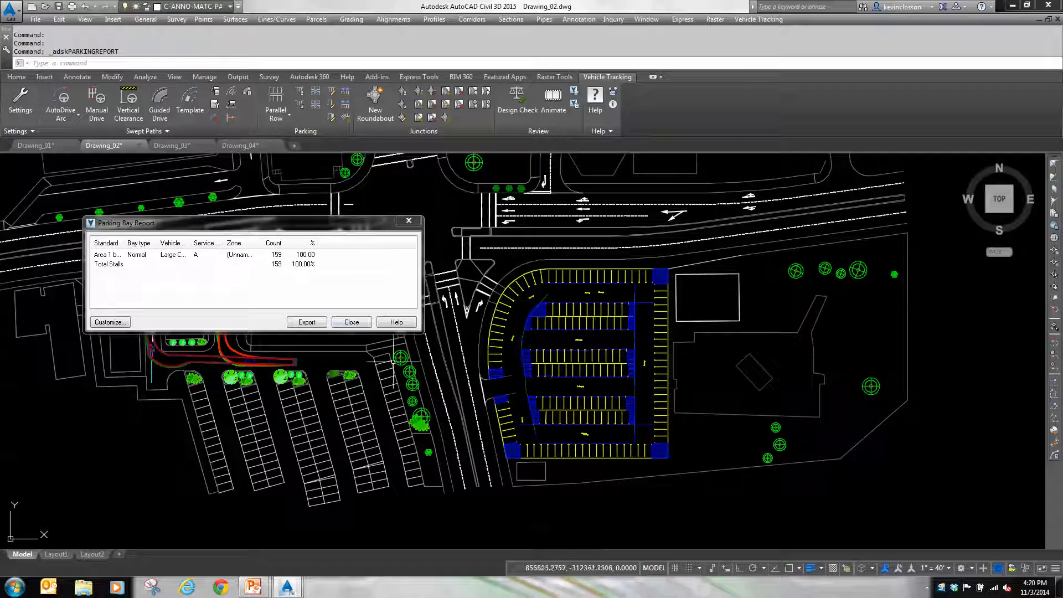
click(365, 324)
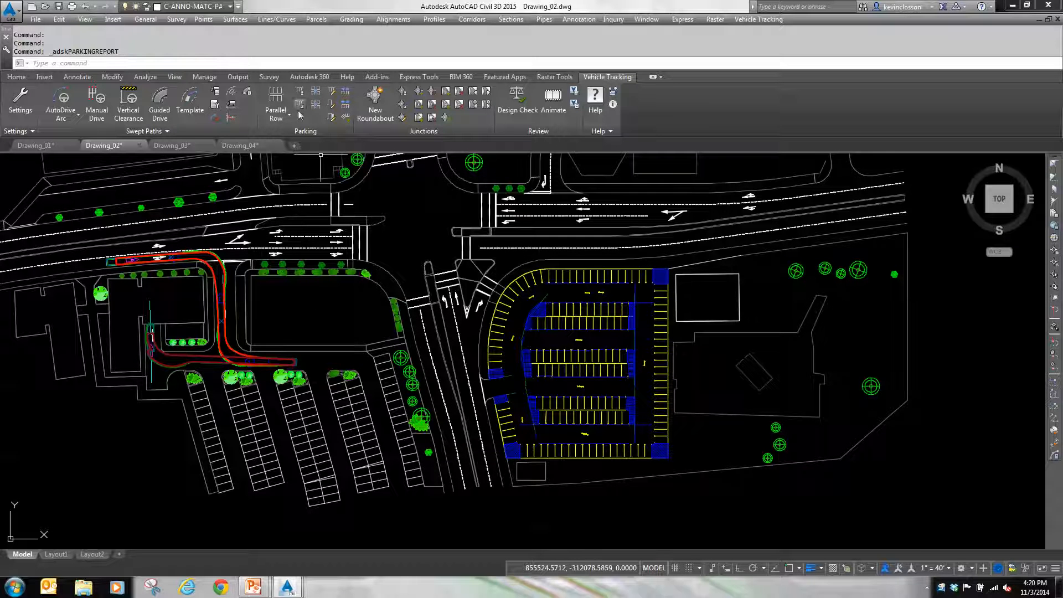
Step: Examine the perimeter parking row's properties with Edit Parking Row and leave them unmodified
click(331, 95)
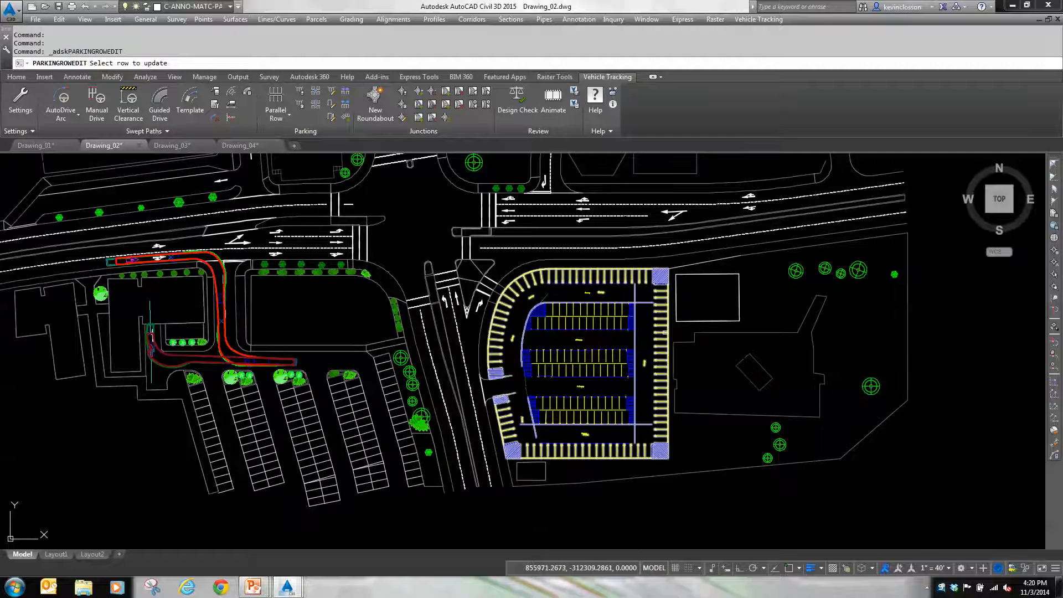
click(665, 335)
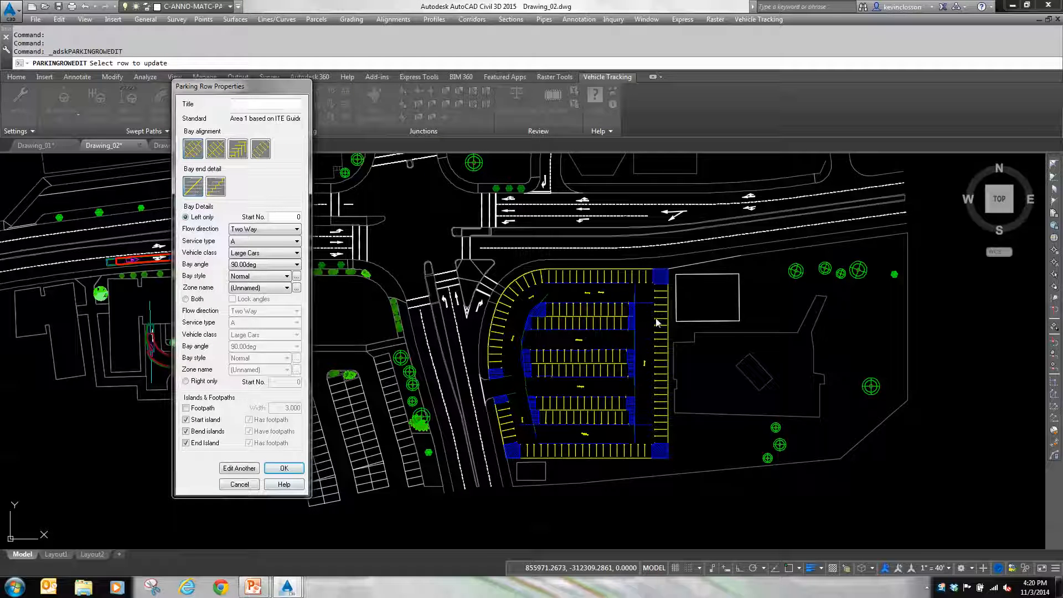
click(243, 487)
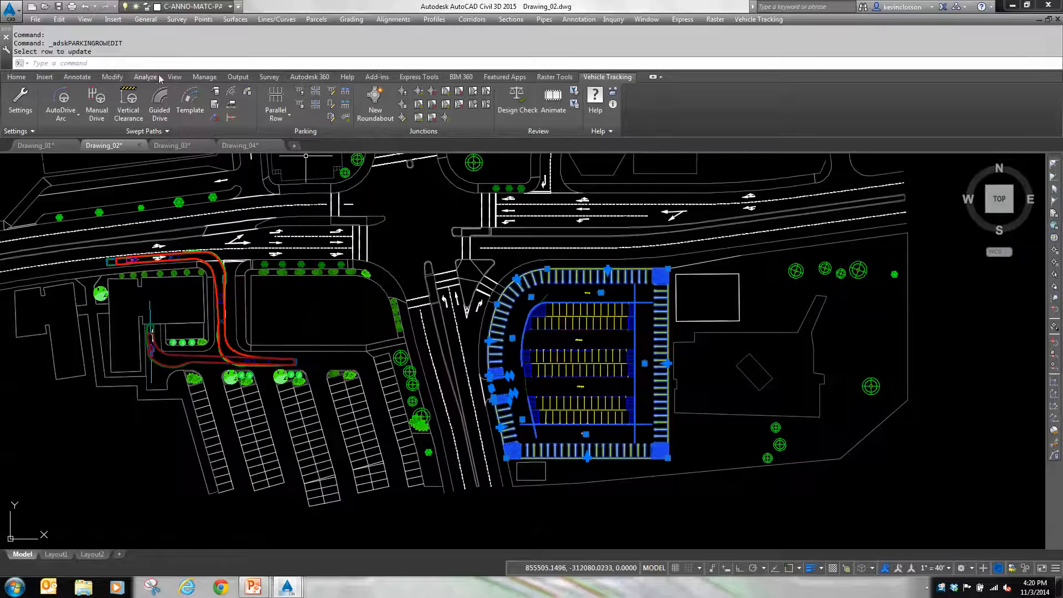
Step: Set the bay type of the northernmost bay in the east perimeter row to Disabled with Edit Parking Bay
click(331, 104)
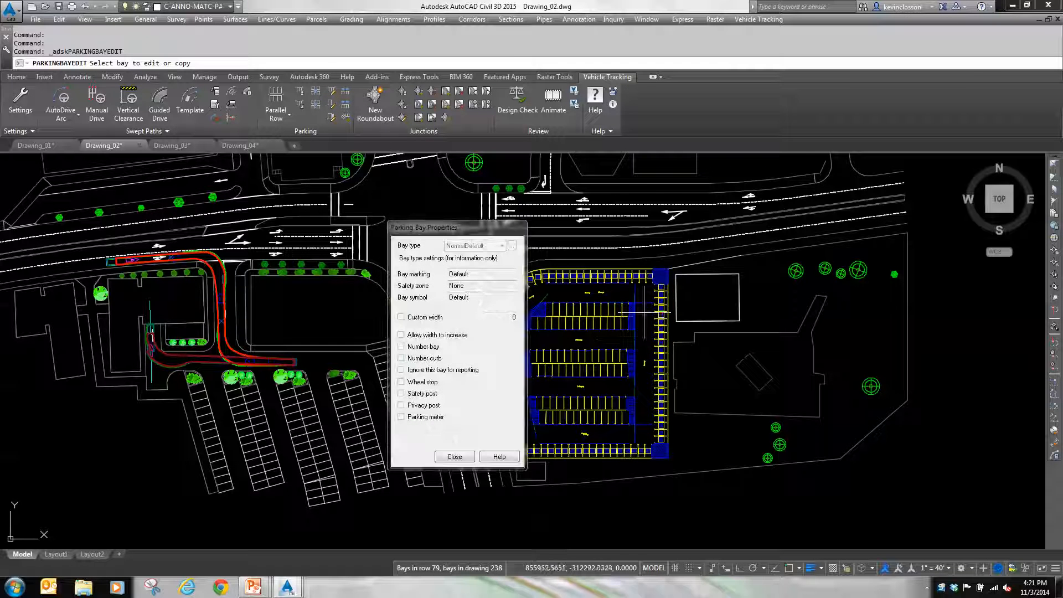
scroll(659, 295, up, 4)
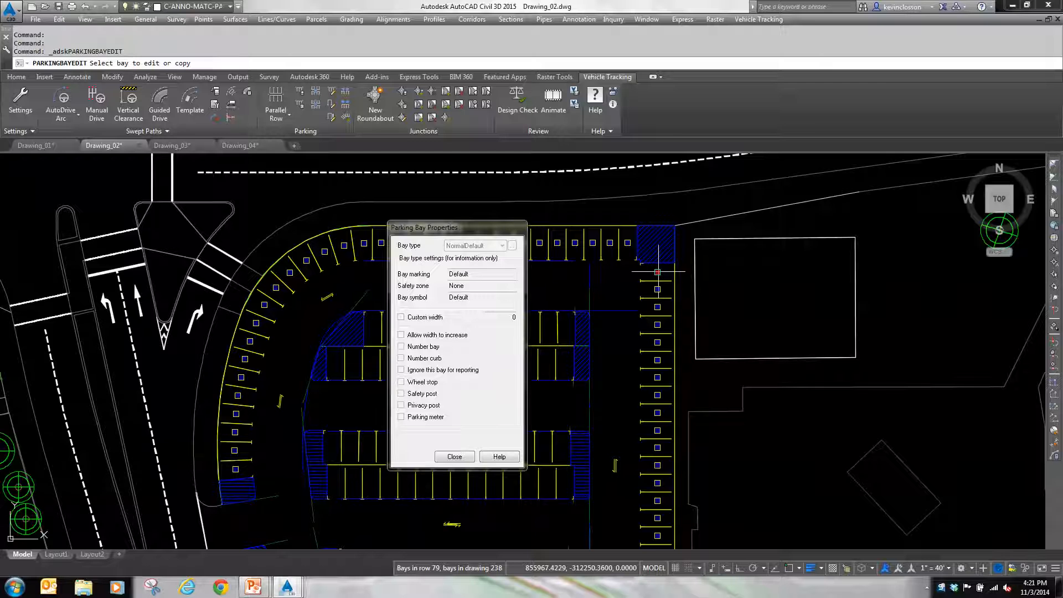
click(658, 273)
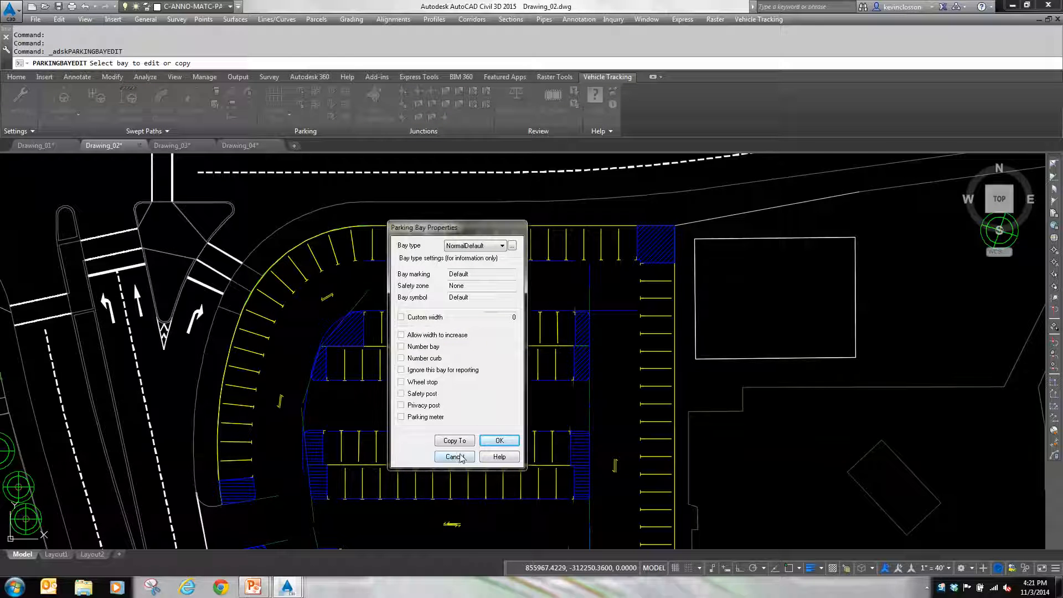
click(499, 442)
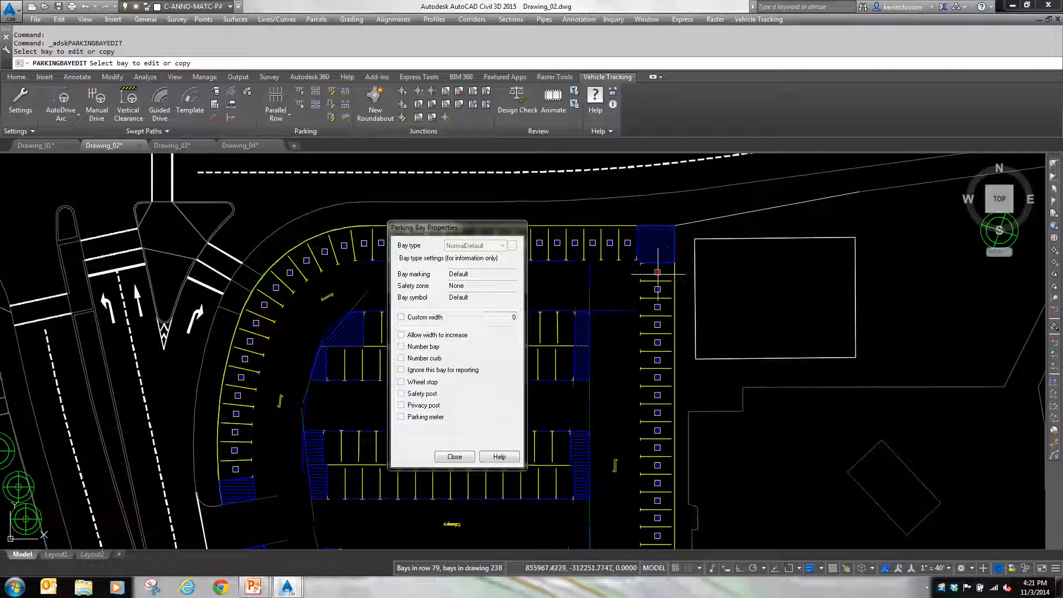
click(658, 272)
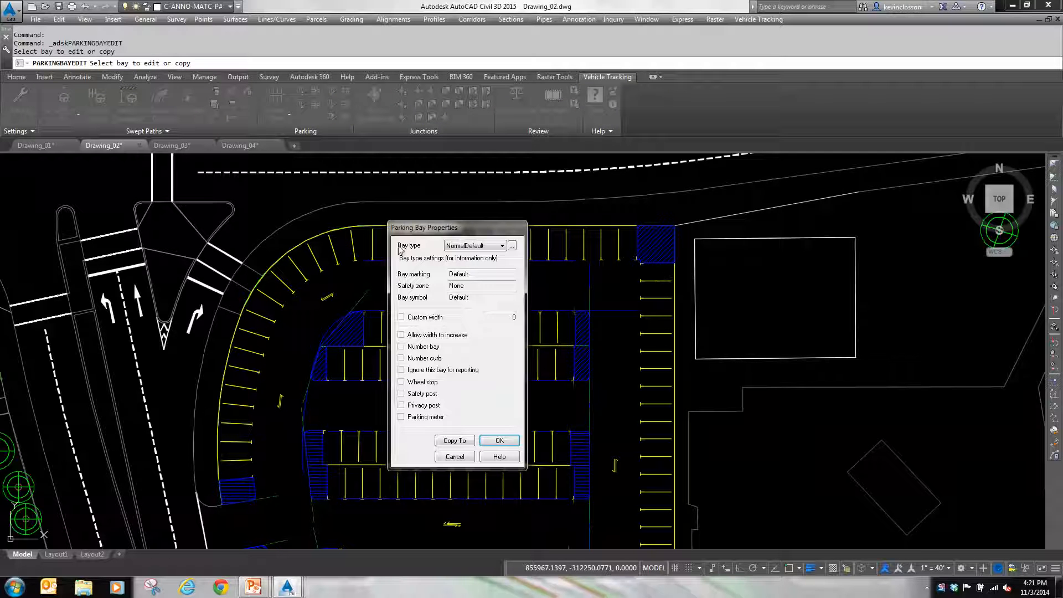
click(503, 245)
click(489, 258)
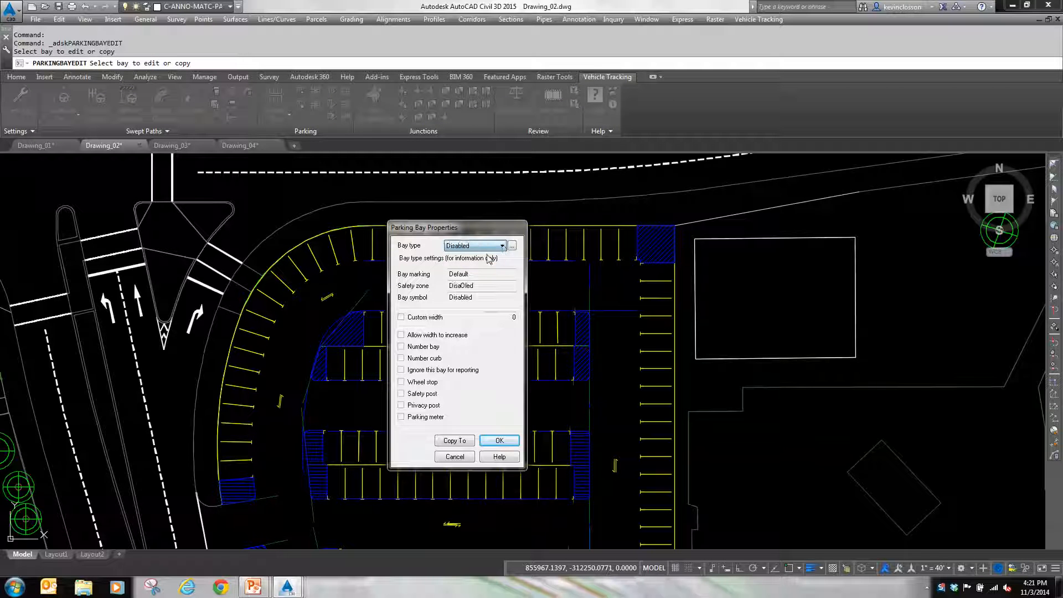
click(497, 442)
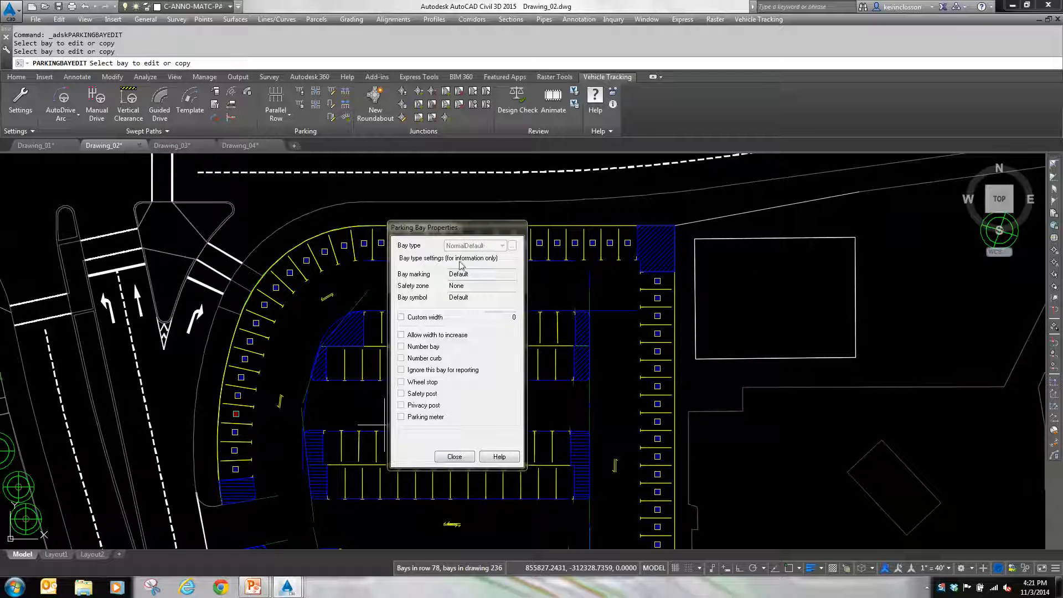
click(657, 281)
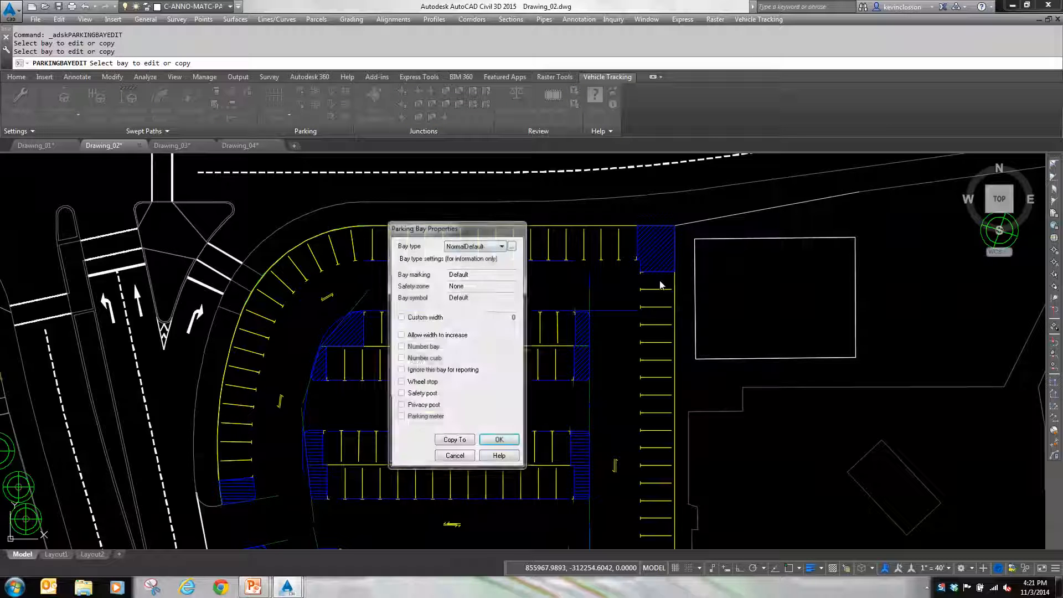
click(484, 249)
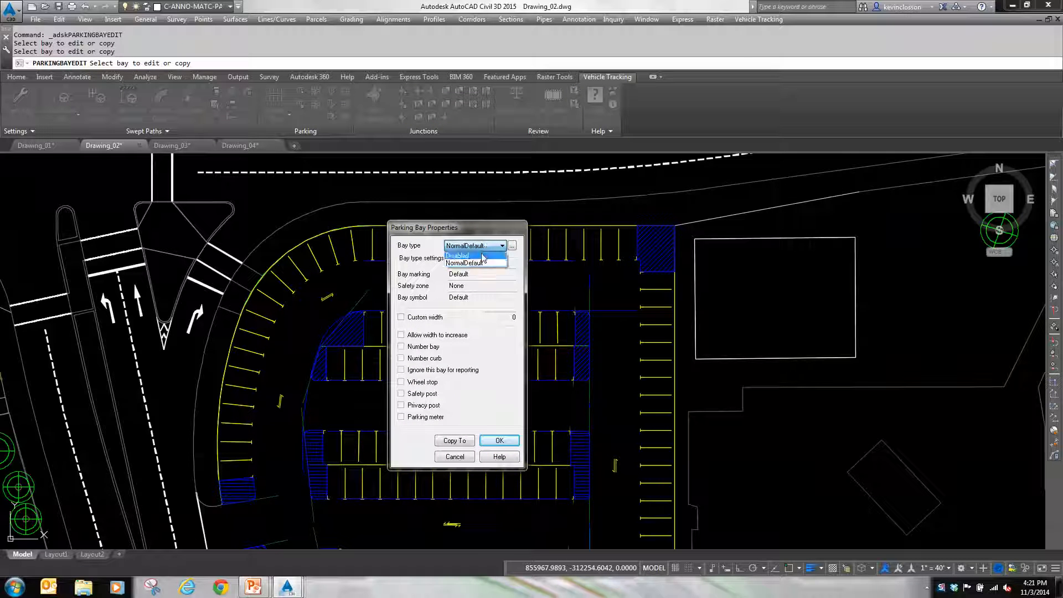
click(483, 260)
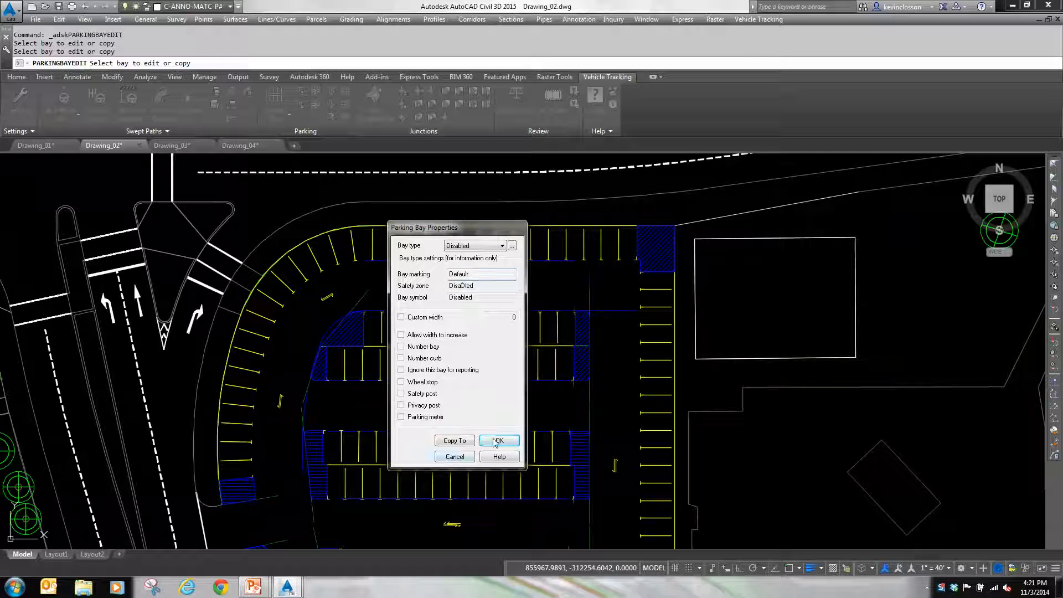
Step: Copy the Disabled bay's properties to the adjacent bays south of it in the east perimeter row
click(455, 441)
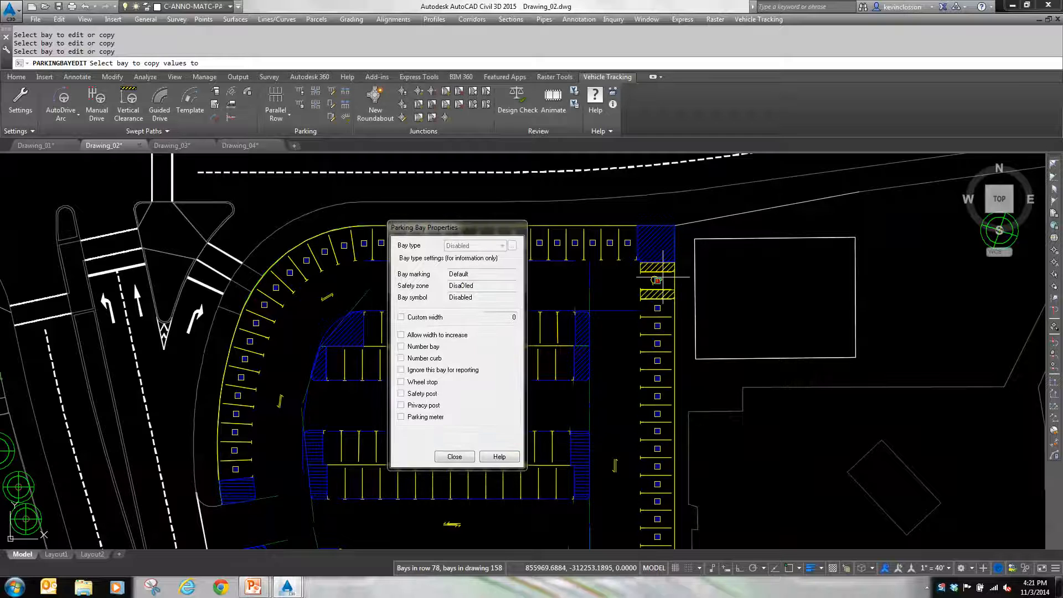
click(658, 339)
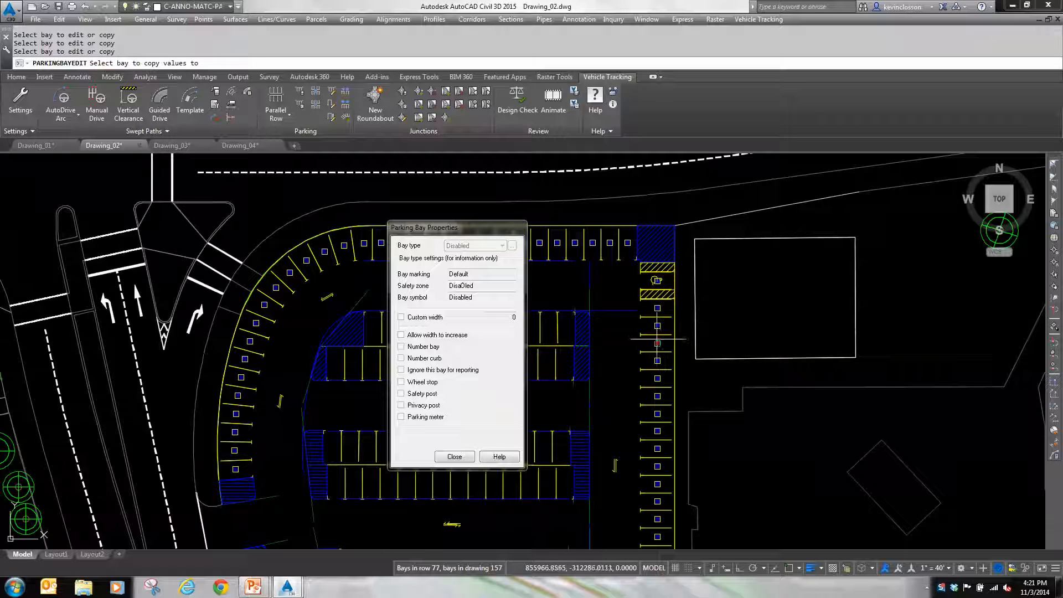
click(657, 308)
click(657, 313)
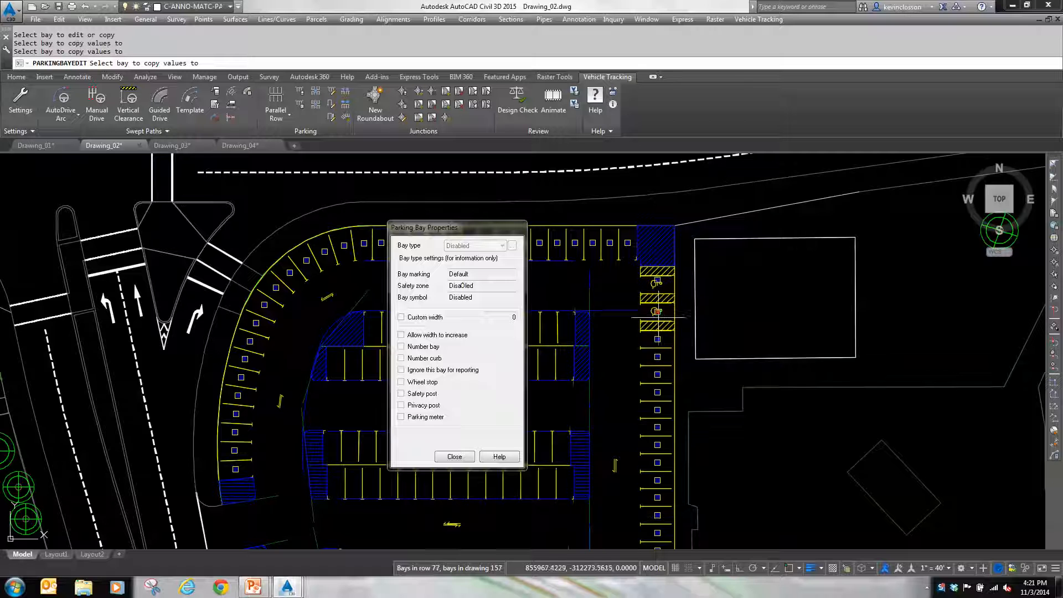
click(657, 342)
click(657, 358)
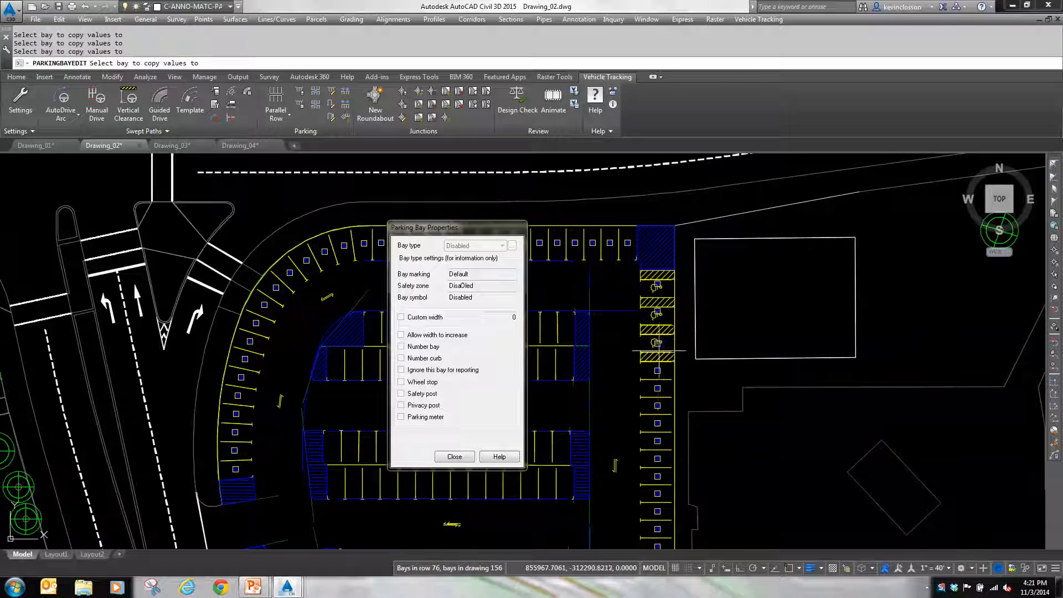
Step: Extend the Disabled bay properties to the next bays southward in the east perimeter row, making six Disabled bays, and finish bay editing
click(657, 372)
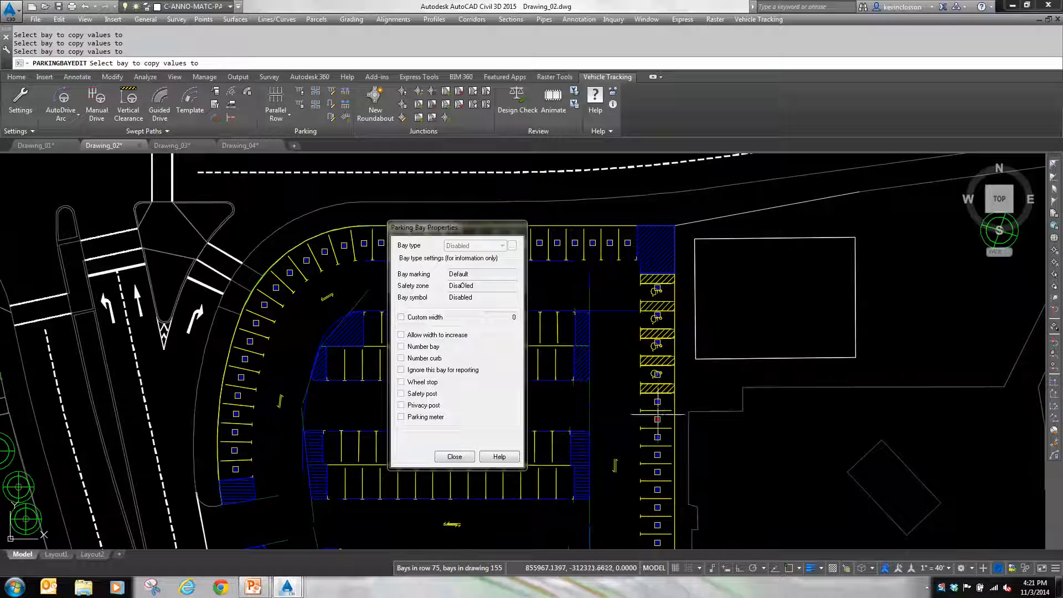
click(657, 407)
click(658, 427)
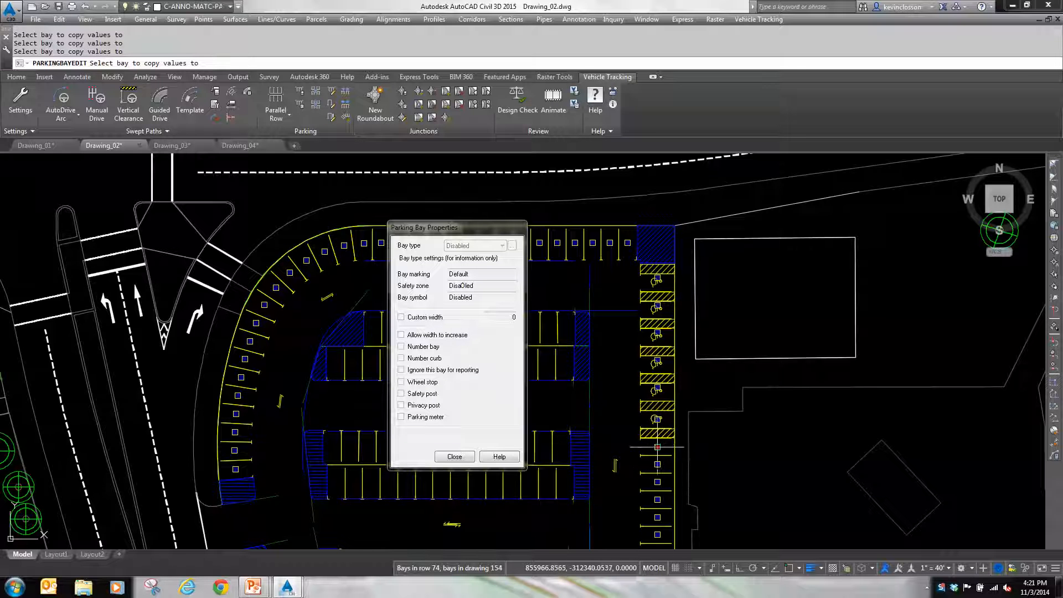
click(657, 447)
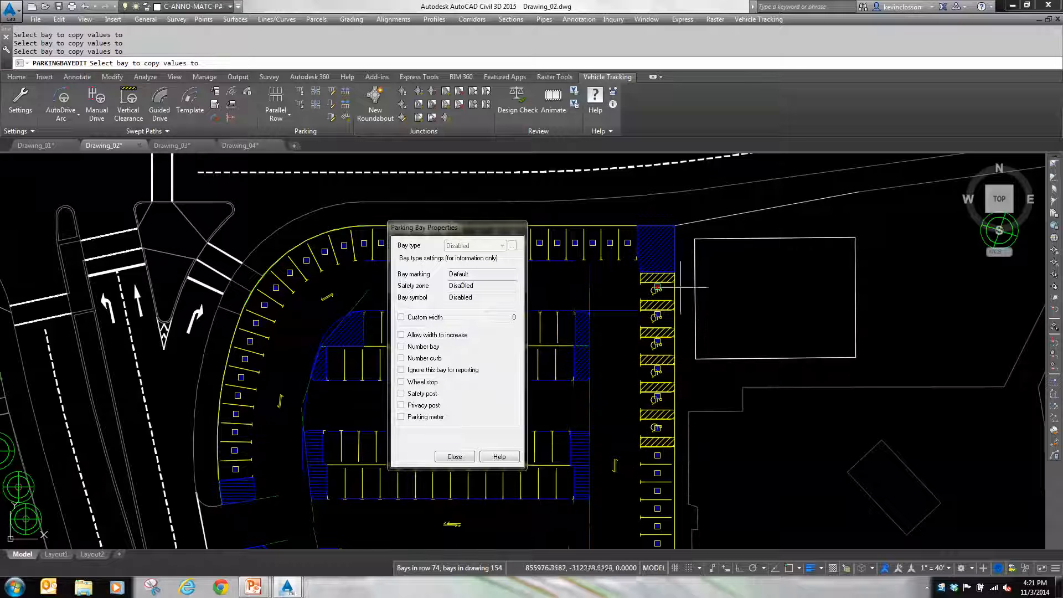
click(451, 457)
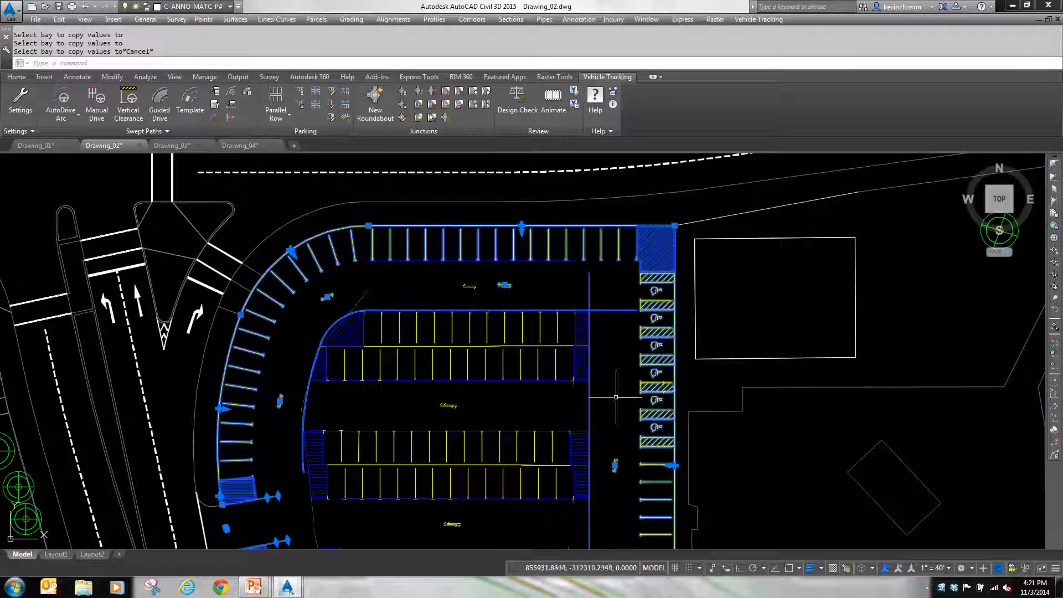
key(Escape)
key(Escape)
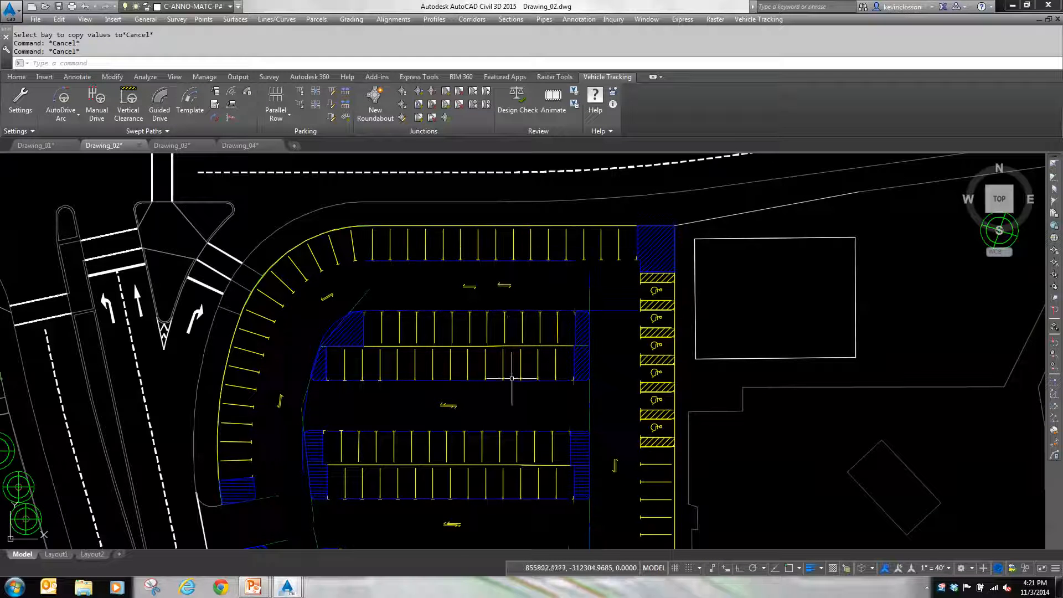
Step: Run the Parking Bay Report again to review the Normal and Disabled stall counts, and close it
click(299, 104)
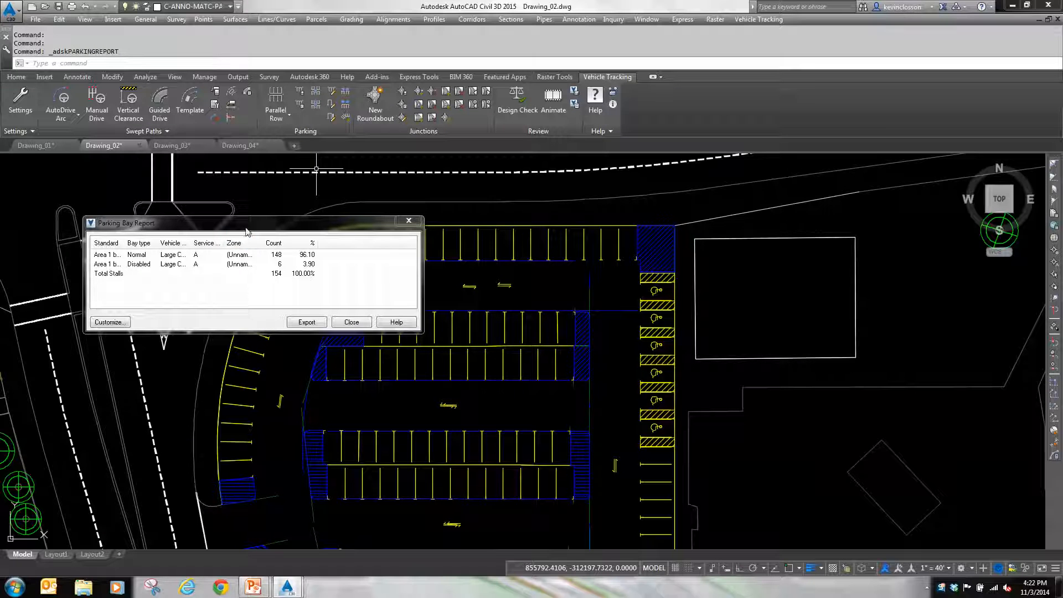
drag(245, 222, 231, 199)
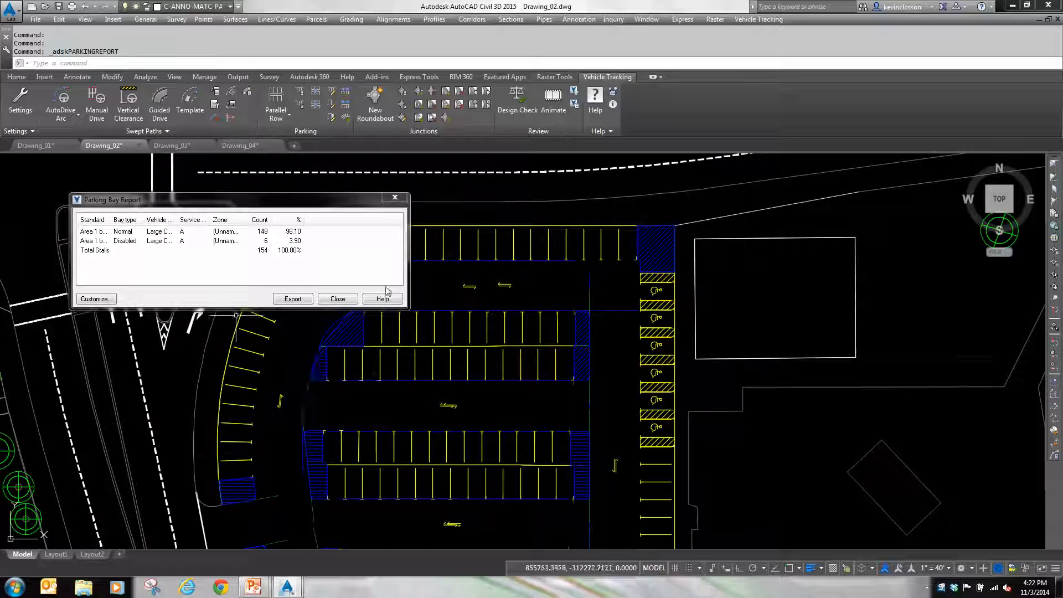
click(338, 298)
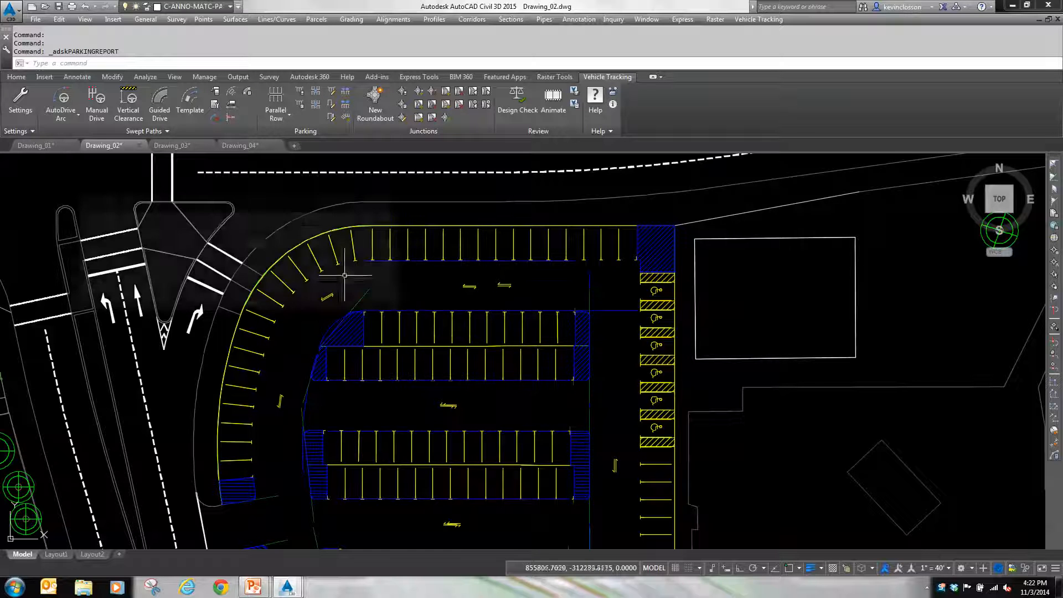
Step: Switch to Drawing_03 and examine the vehicle's swept path from the western road through the intersection and north along Road A
click(186, 145)
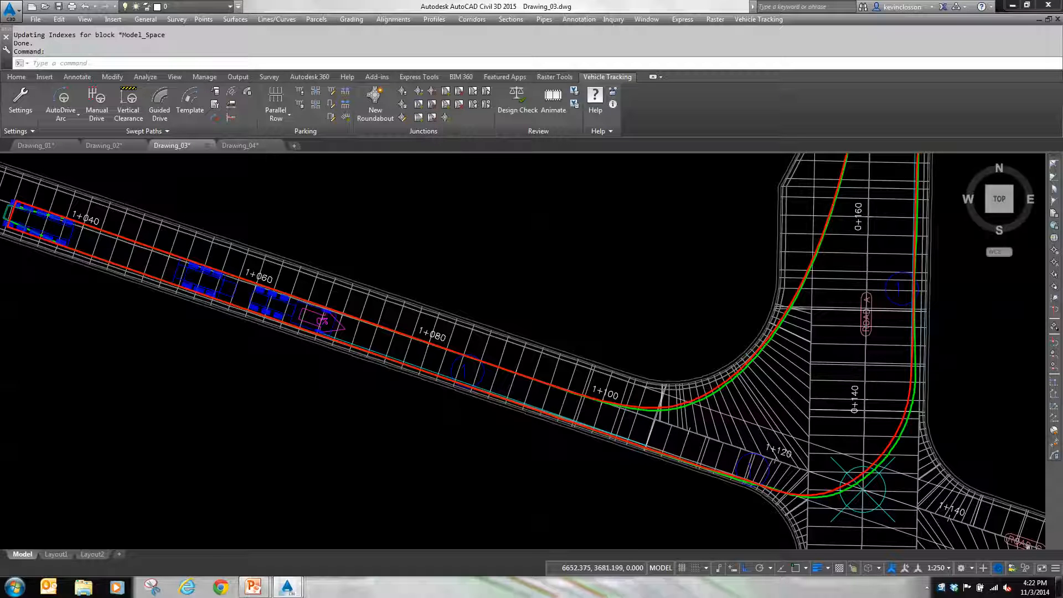
scroll(566, 312, down, 3)
mouse_move(566, 312)
middle_down()
mouse_move(498, 396)
mouse_move(493, 380)
middle_up()
scroll(493, 380, up, 5)
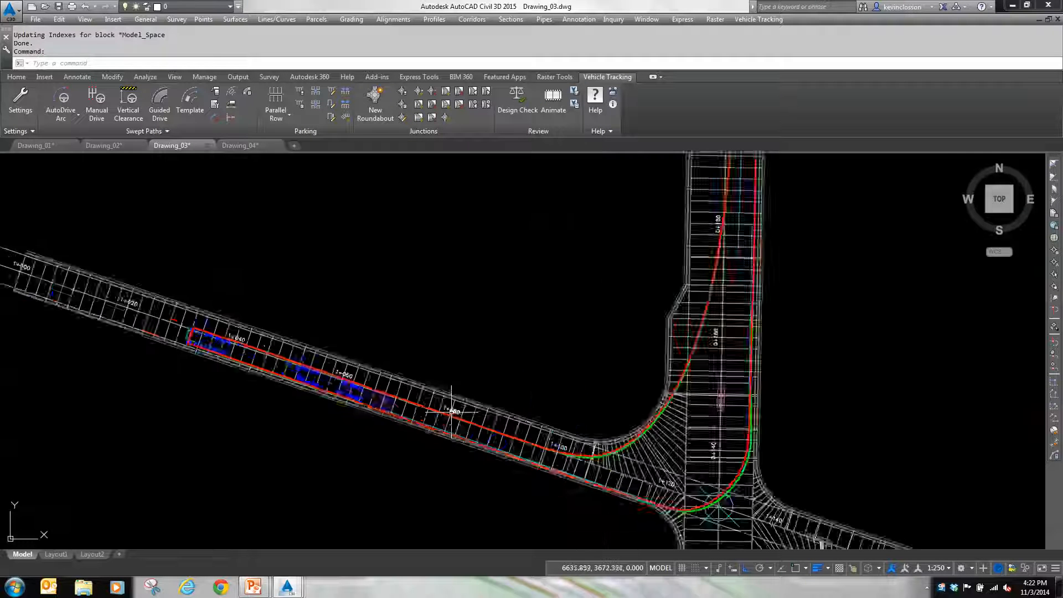
middle_drag(385, 420, 373, 392)
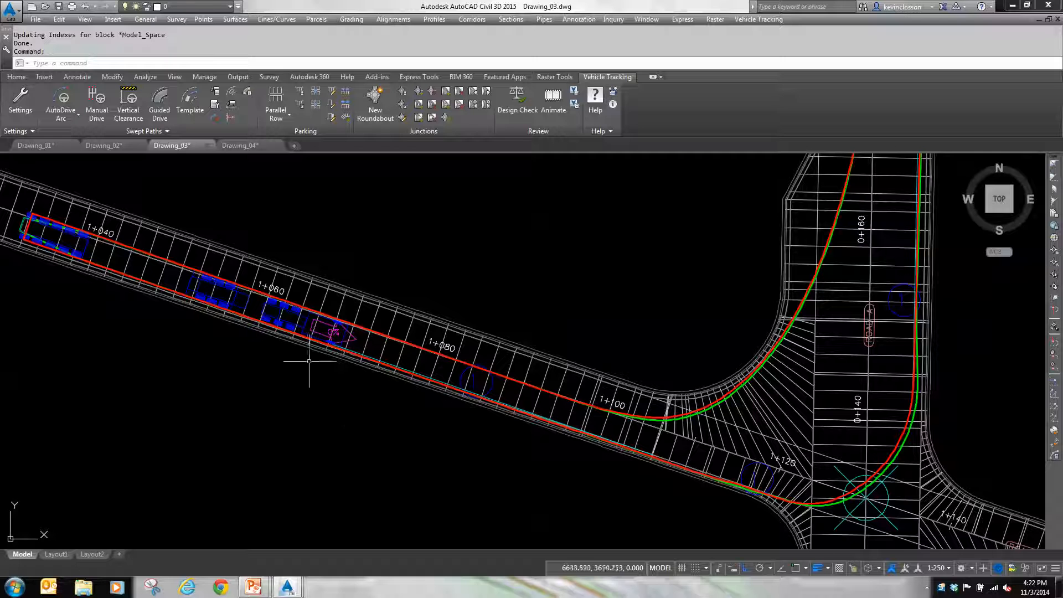
scroll(335, 346, down, 2)
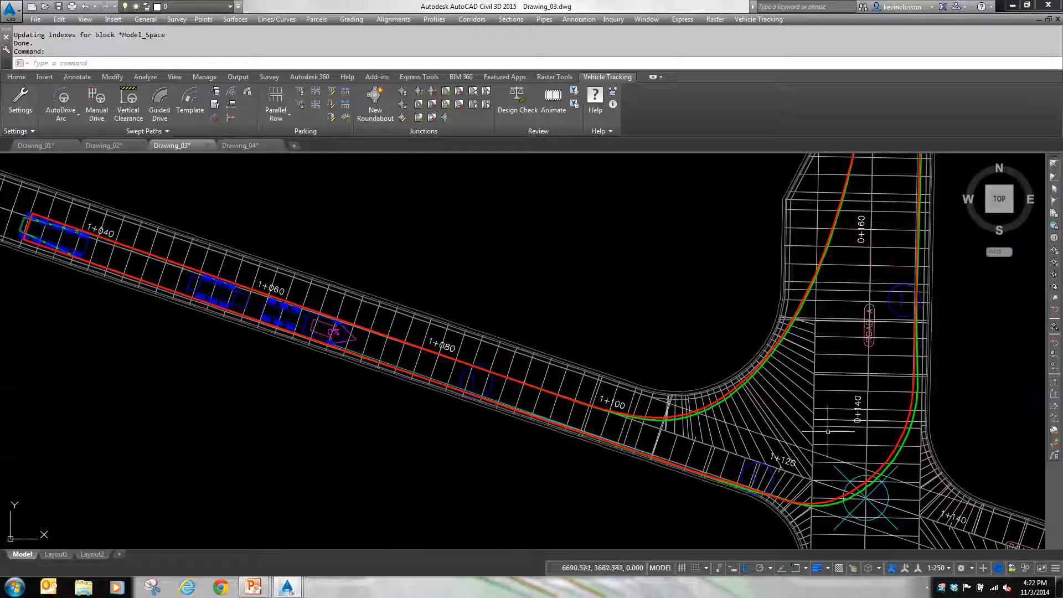
scroll(735, 396, up, 4)
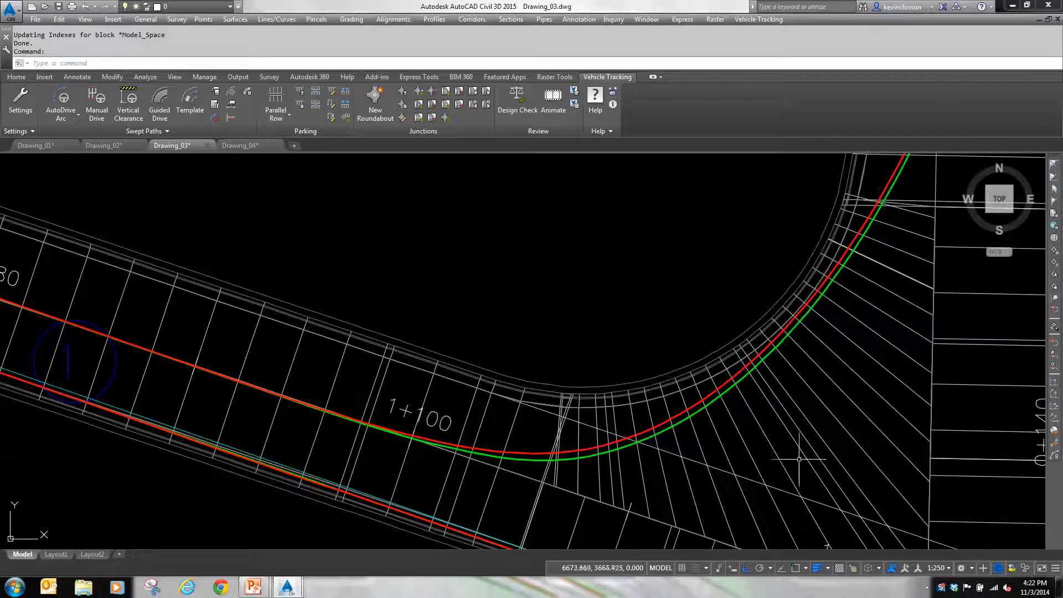
middle_drag(799, 459, 669, 309)
scroll(668, 308, down, 2)
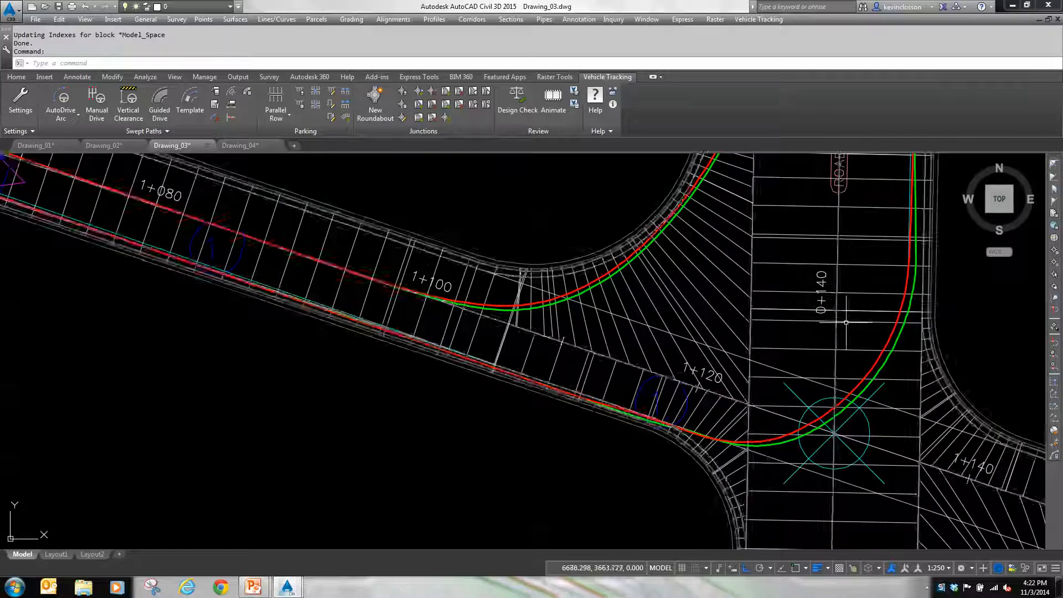
middle_drag(847, 318, 735, 545)
scroll(736, 545, down, 2)
middle_drag(754, 343, 680, 521)
scroll(680, 520, up, 2)
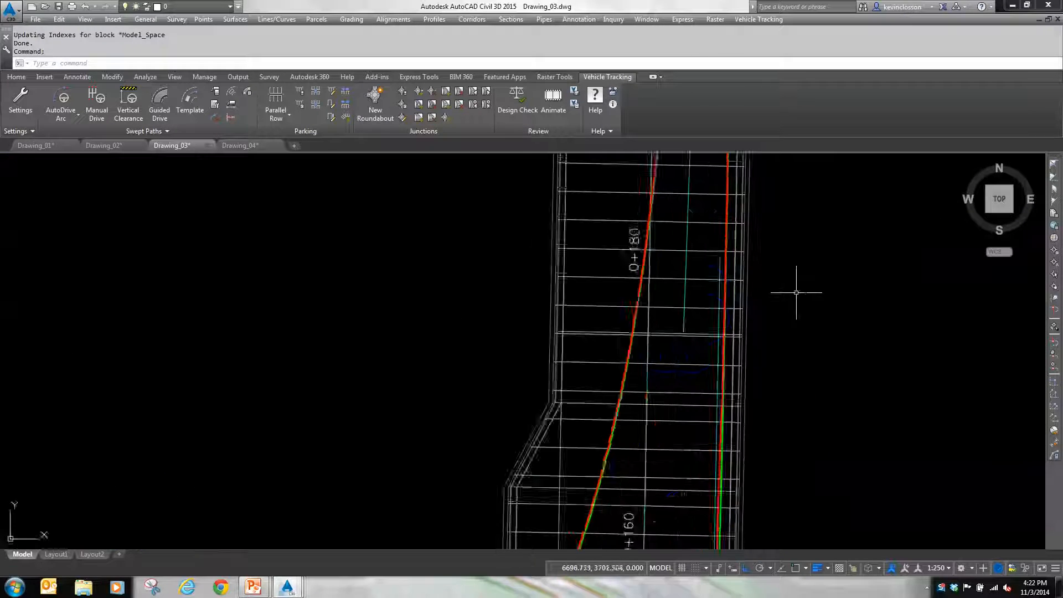
middle_drag(798, 294, 700, 548)
scroll(764, 333, down, 4)
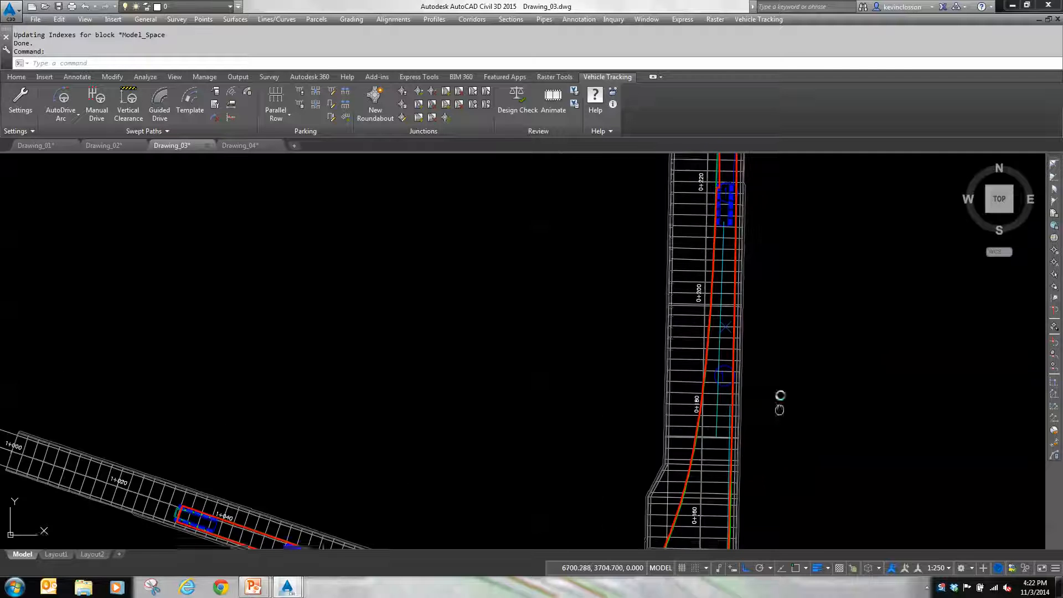
middle_drag(781, 399, 792, 214)
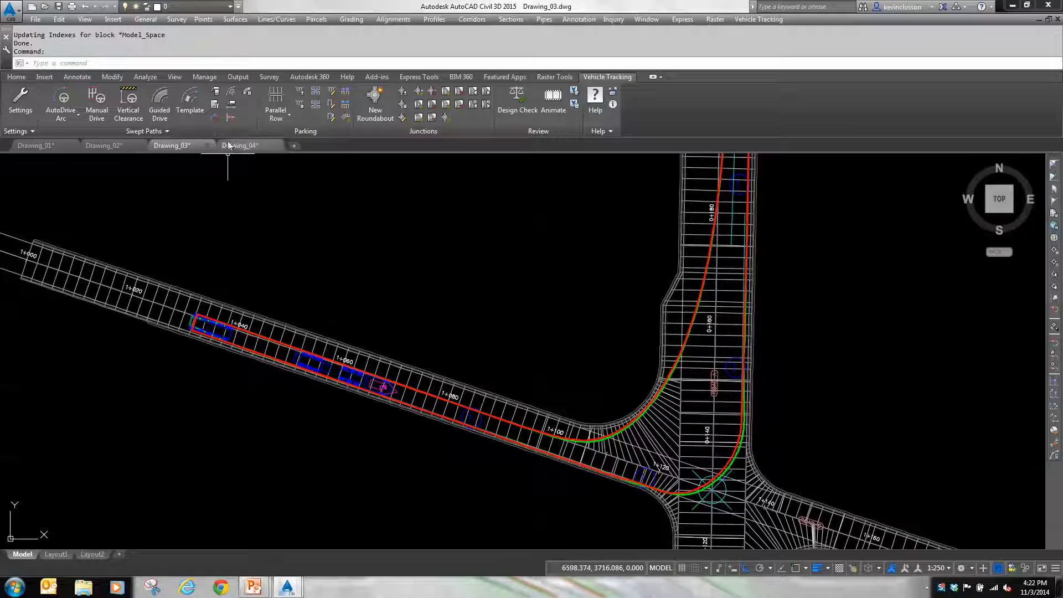
Step: Insert a dimensioned vehicle profile for the swept path in the empty area just south of the western road near station 1+040
click(230, 107)
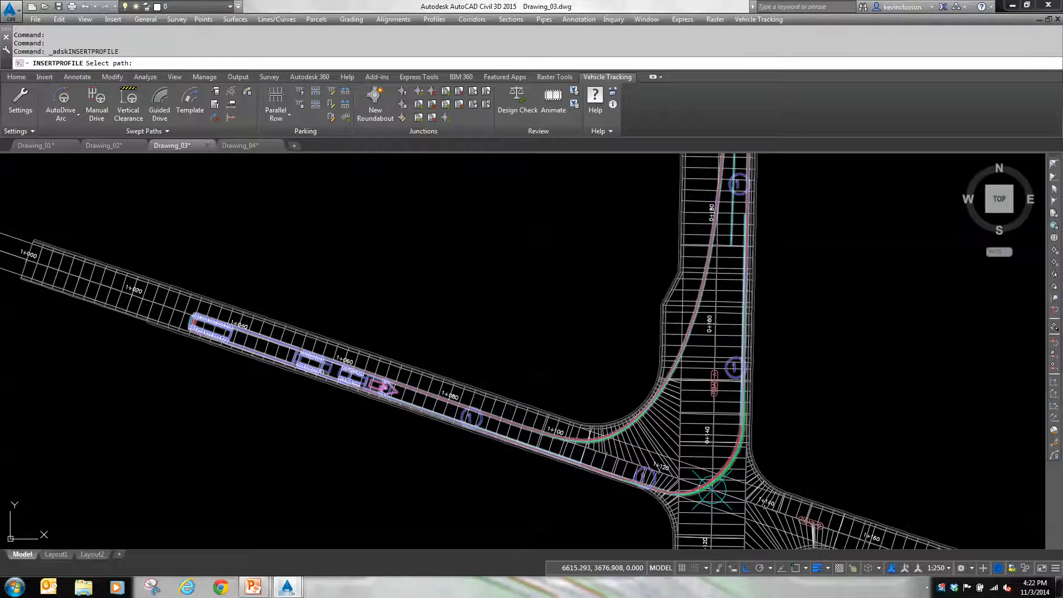
click(322, 372)
click(134, 420)
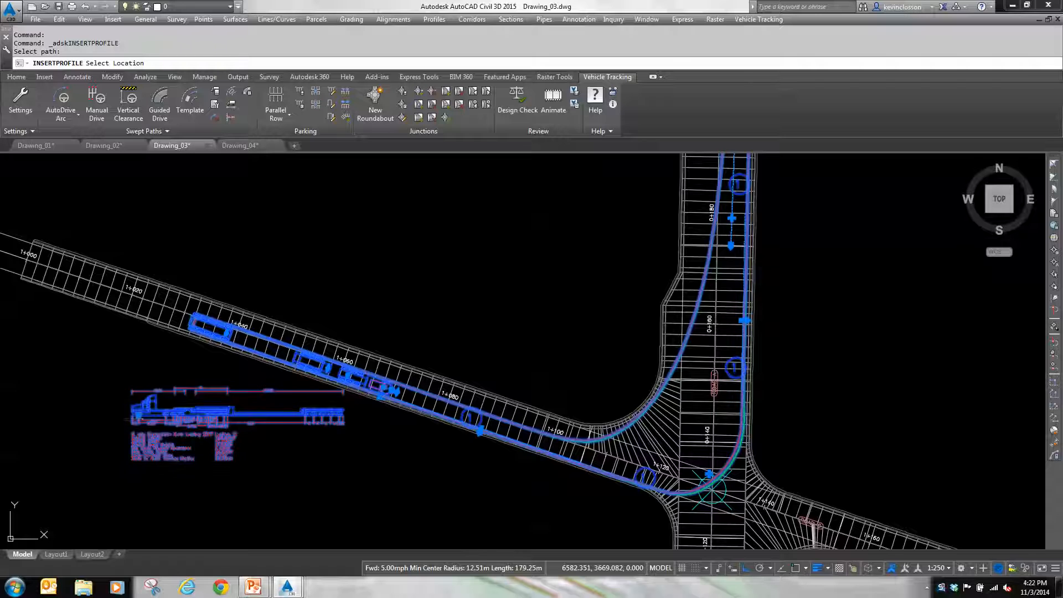
key(Escape)
Step: Examine the dimensions and specifications in the inserted lowboy profile, and review the swept path through the intersection
scroll(118, 416, up, 4)
middle_drag(167, 410, 219, 313)
scroll(218, 321, up, 3)
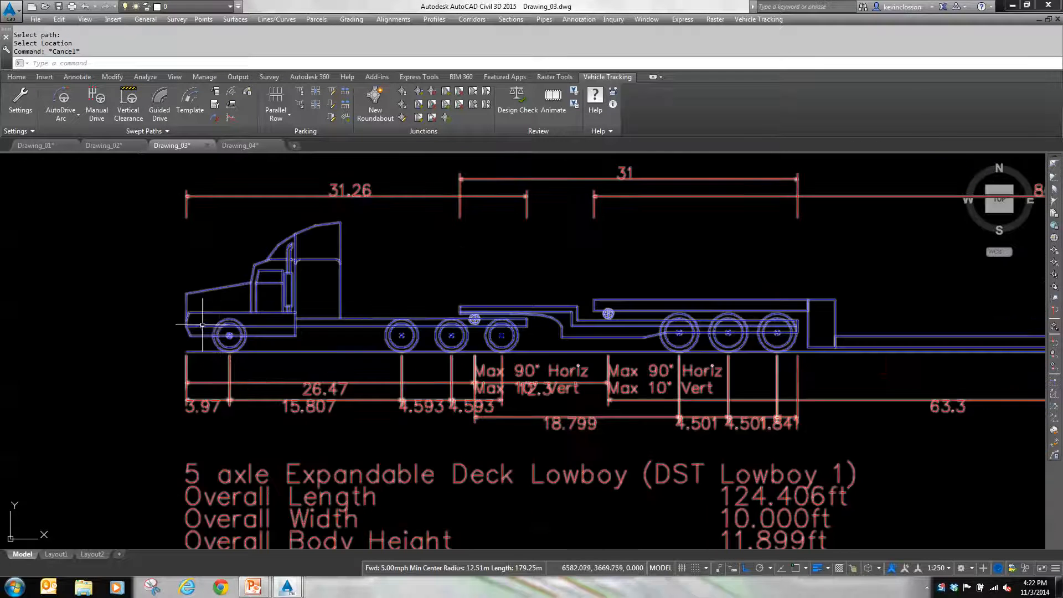
scroll(141, 321, down, 2)
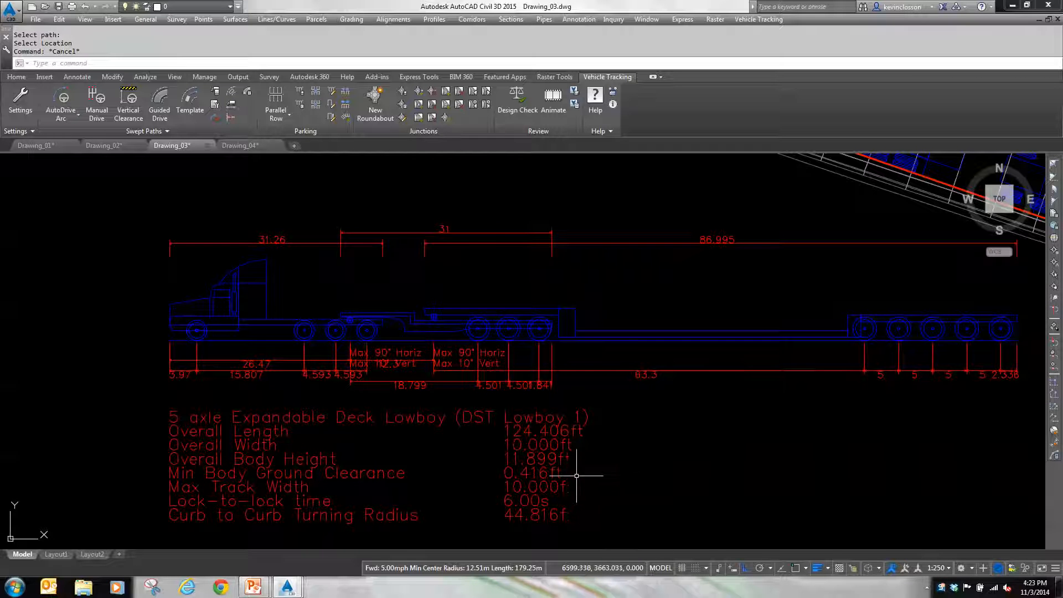
key(ctrl)
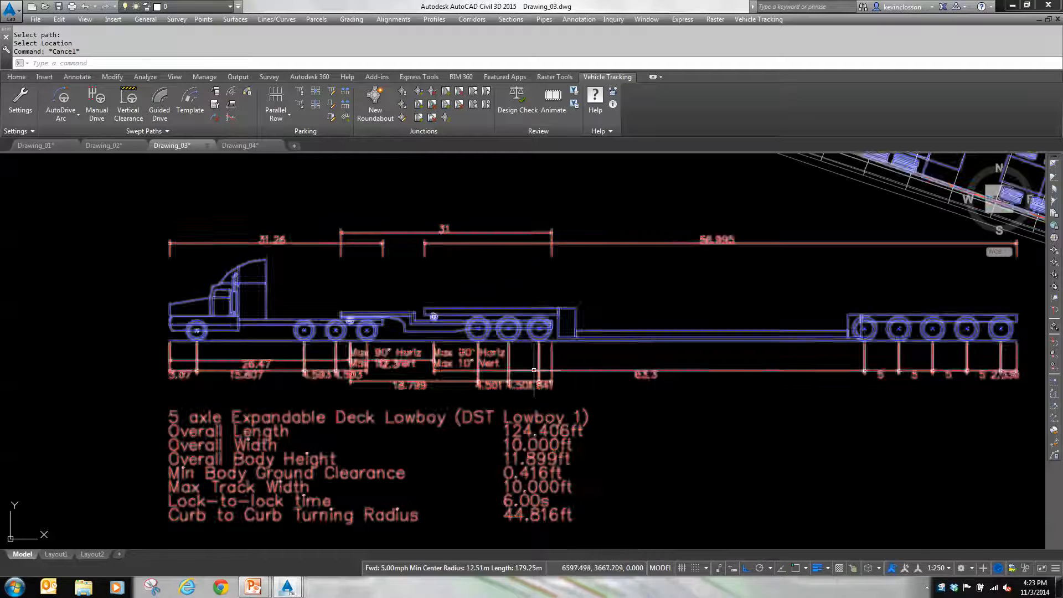
scroll(709, 320, down, 3)
middle_drag(709, 320, 434, 347)
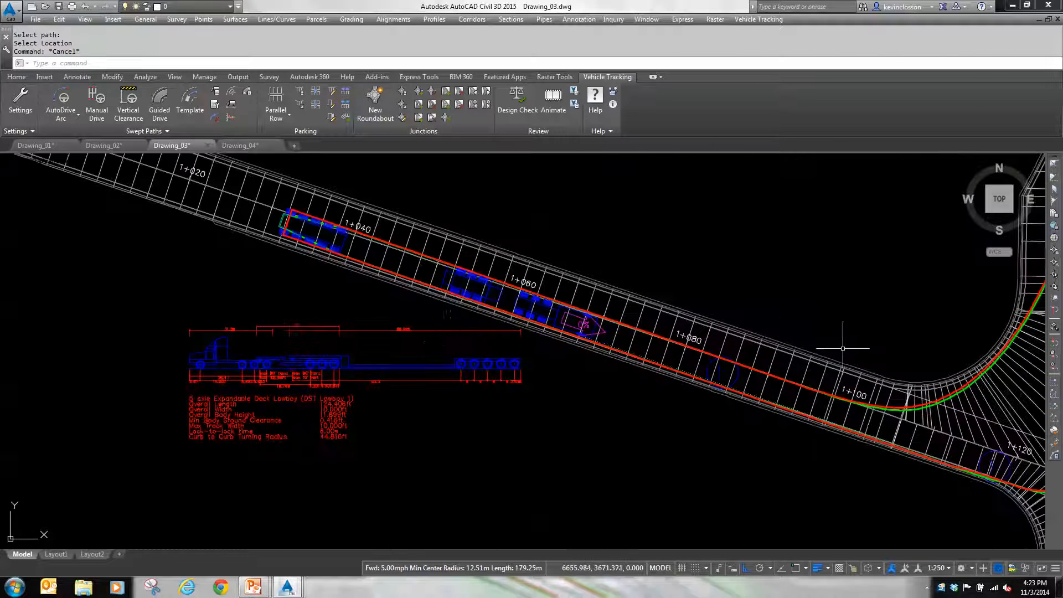
scroll(843, 350, down, 2)
middle_drag(854, 351, 627, 430)
scroll(570, 387, down, 2)
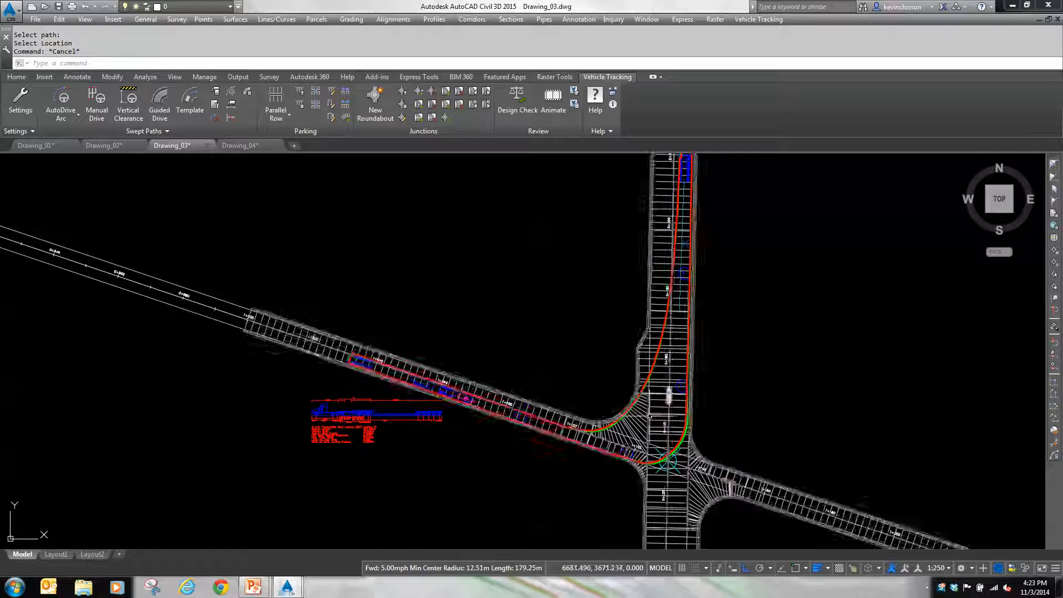
scroll(416, 398, up, 4)
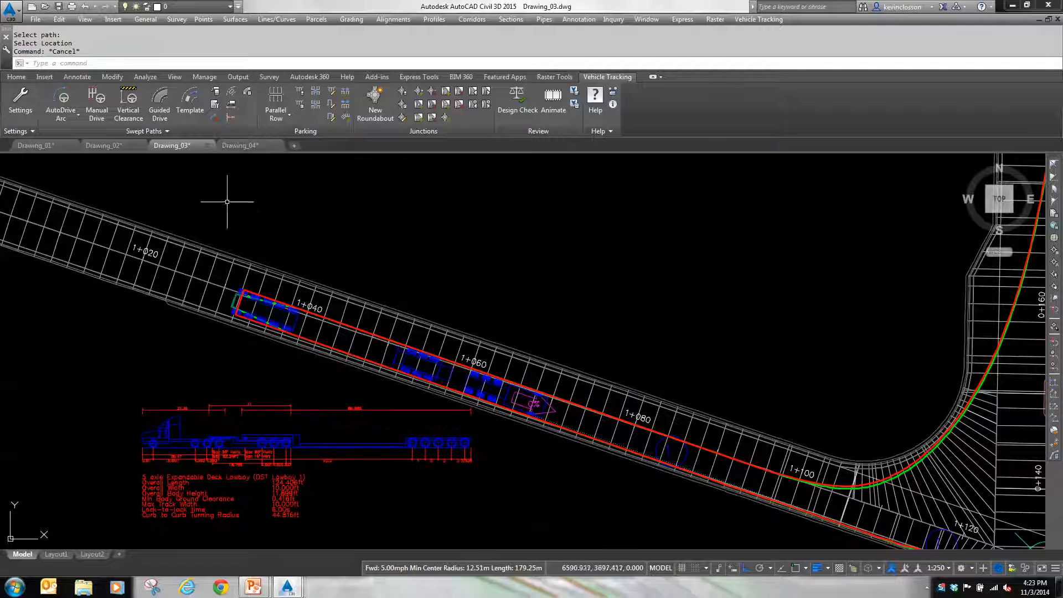
Step: Place three plan body outlines of the vehicle on the path: near station 1+120, just south of 0+160, and near 0+180
click(232, 97)
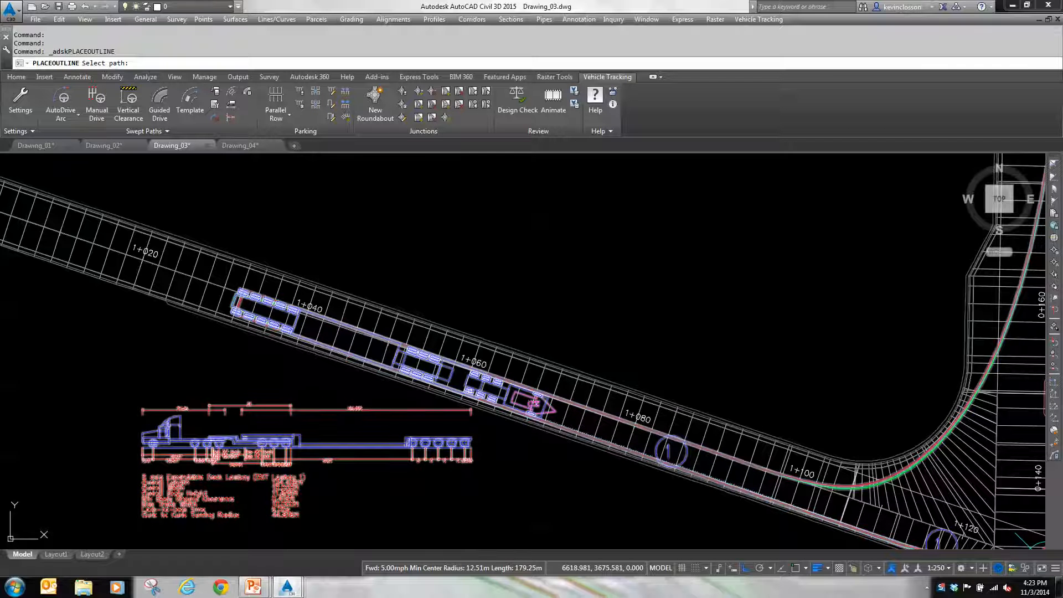
click(533, 404)
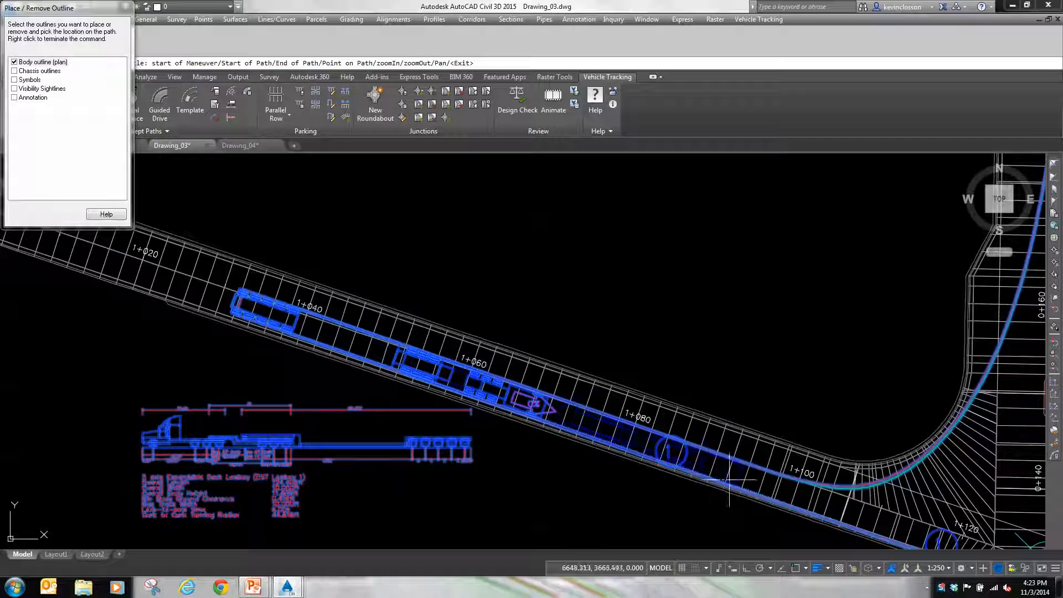
mouse_move(868, 500)
middle_down()
mouse_move(472, 430)
mouse_move(441, 415)
middle_up()
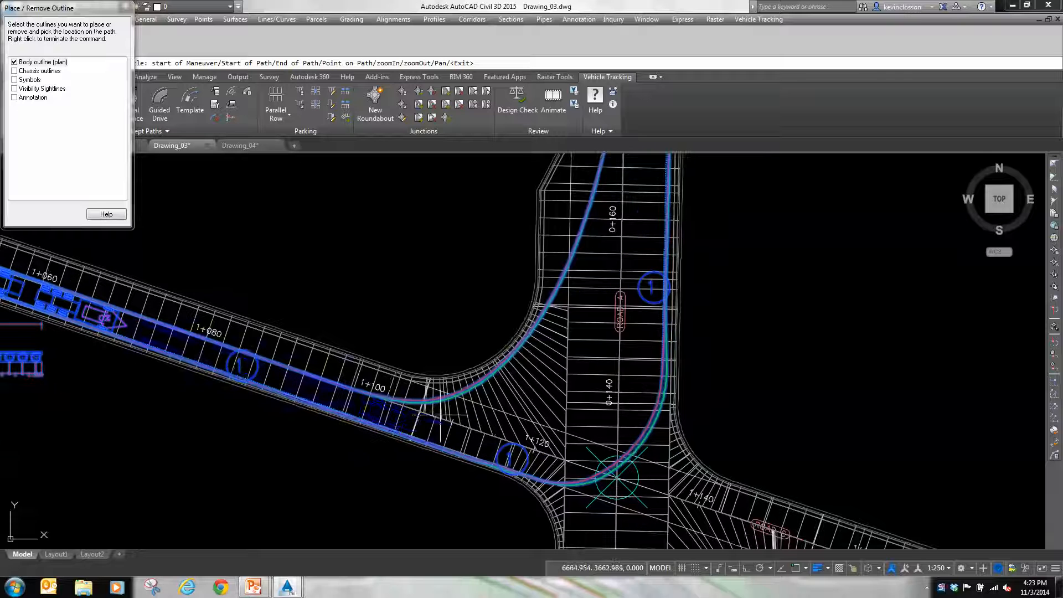
click(442, 437)
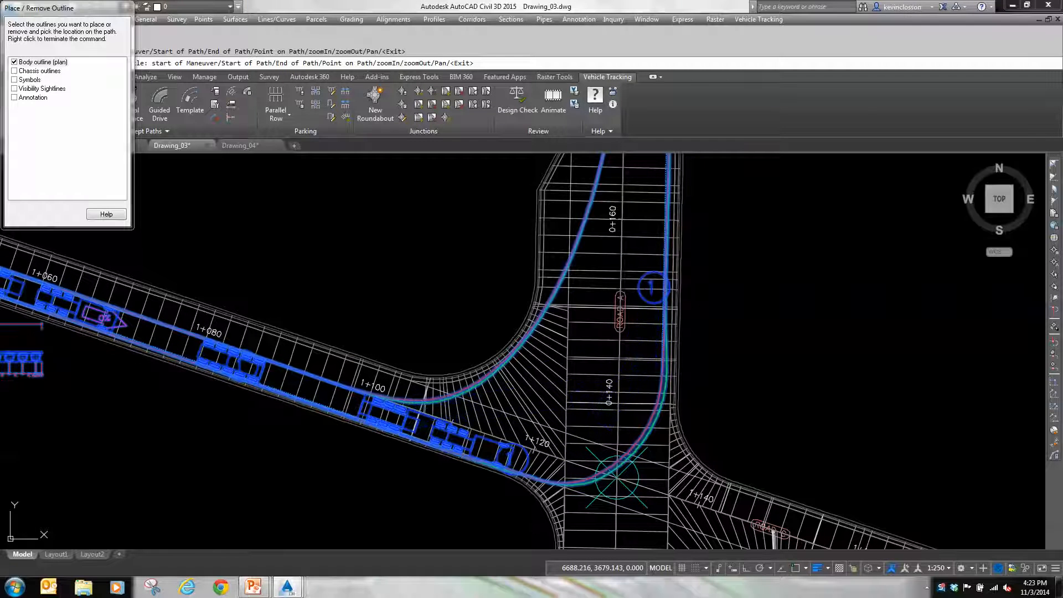
click(646, 255)
middle_drag(646, 253, 610, 476)
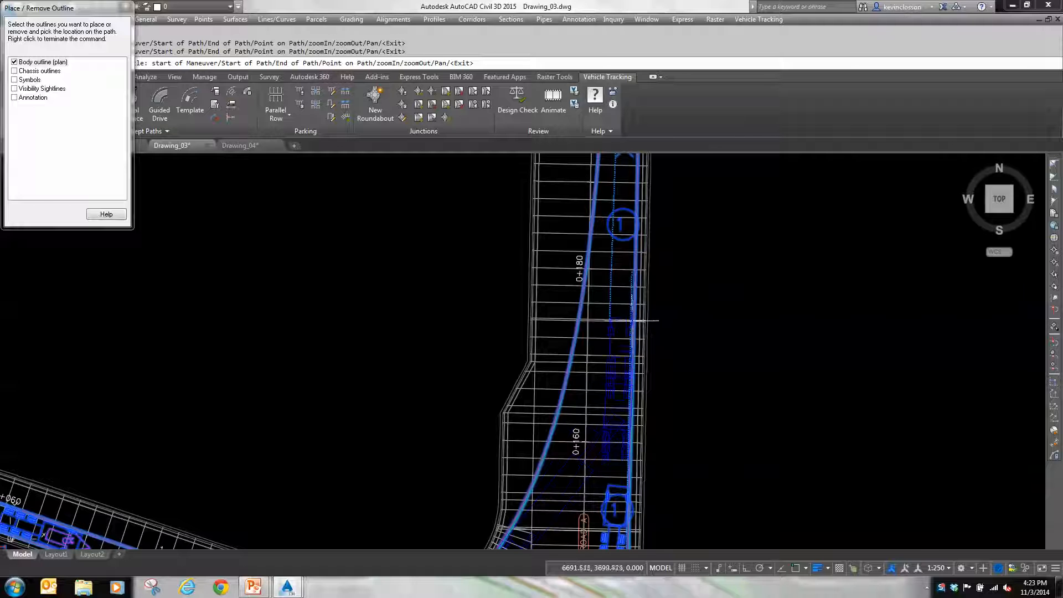
click(636, 277)
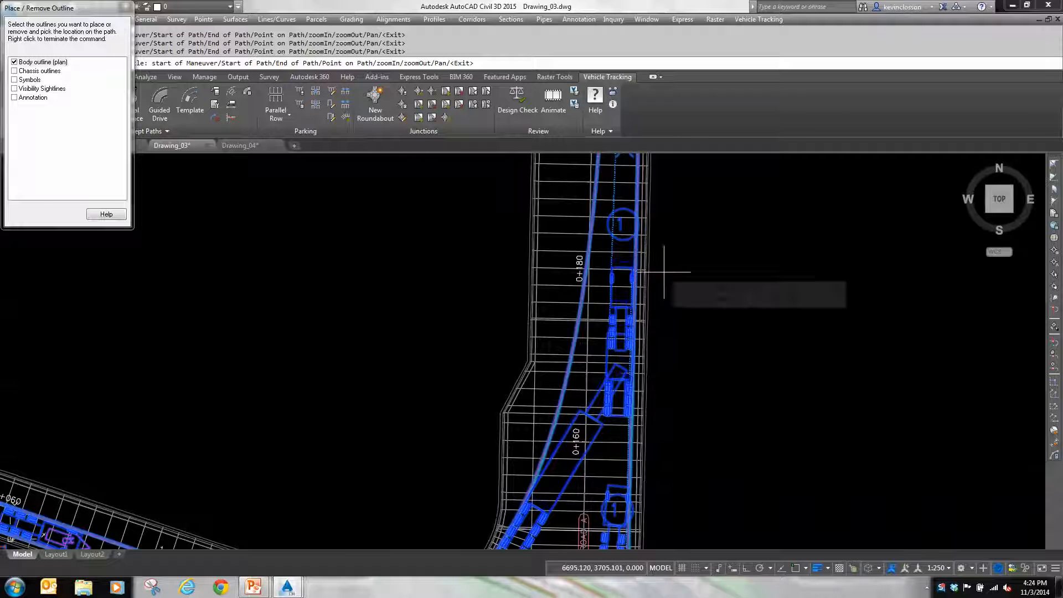
right_click(664, 271)
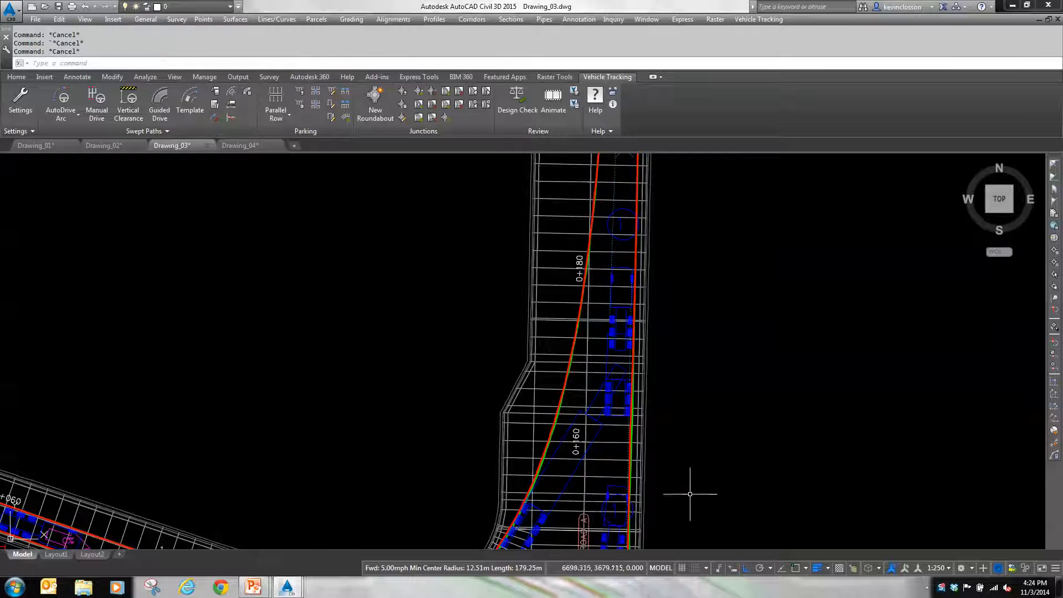
Step: Inspect how the placed vehicle outlines follow the swept path around the curb return and along Road A
scroll(687, 388, down, 3)
scroll(698, 377, up, 4)
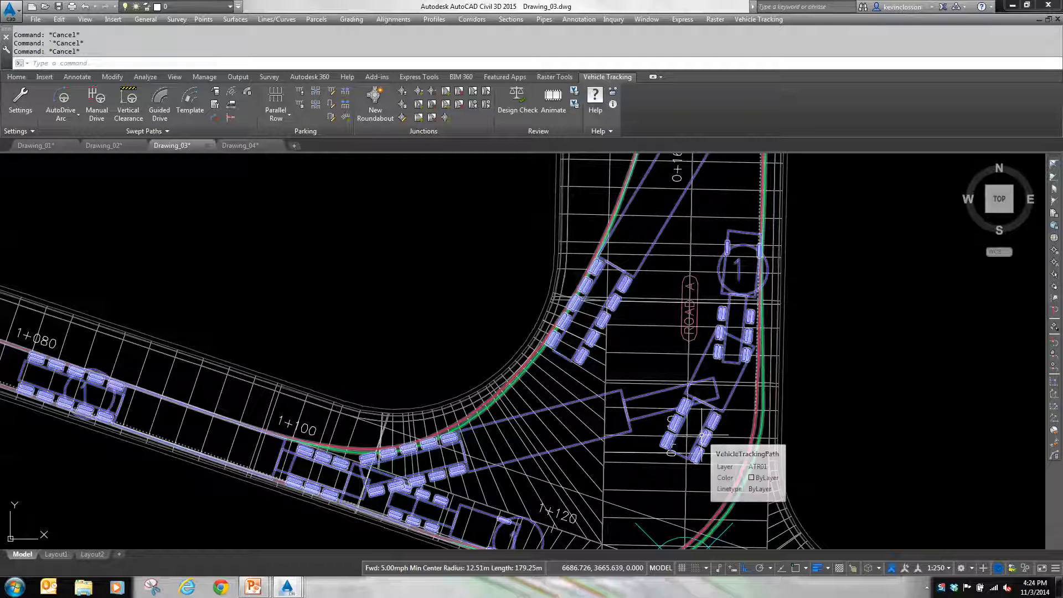
middle_drag(847, 343, 793, 477)
scroll(793, 478, down, 2)
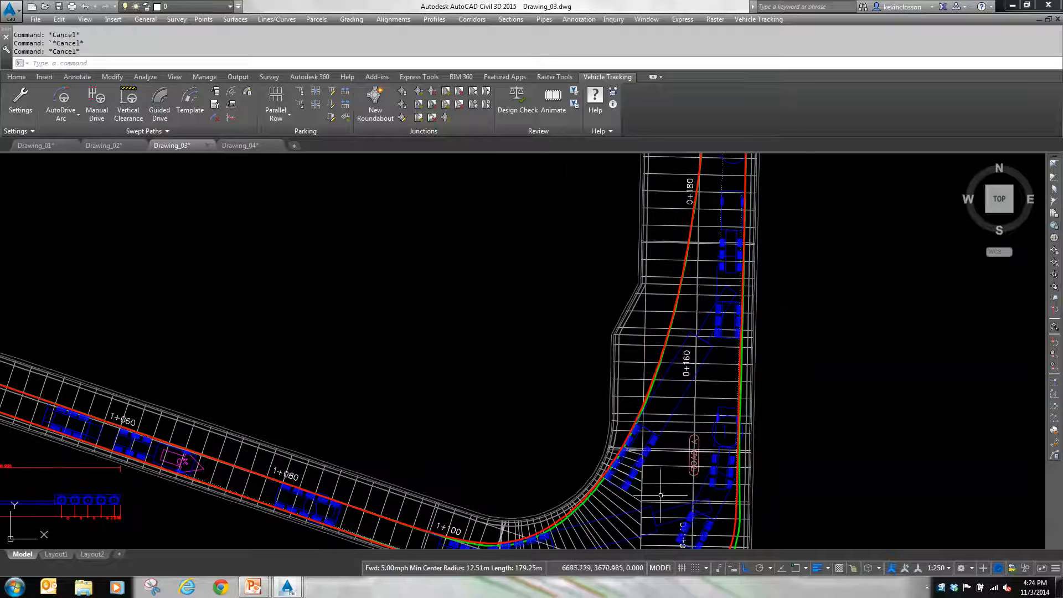
scroll(635, 473, up, 2)
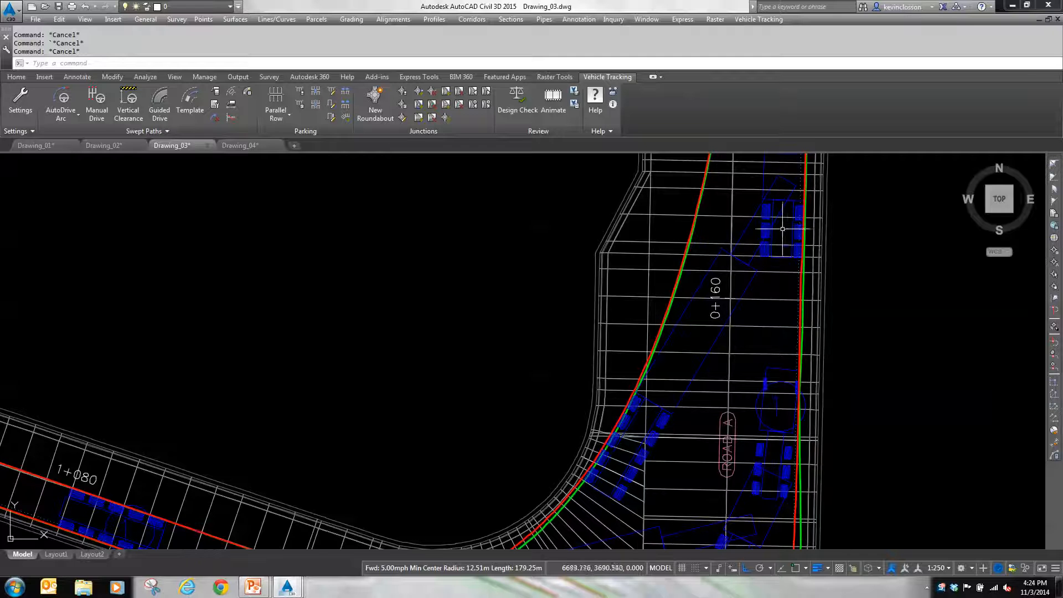
Step: Insert a ground conflict report for the lowboy swept path in the intersection, proceeding with the vehicle's default height and ground clearance values
mouse_move(864, 230)
middle_down()
mouse_move(834, 372)
mouse_move(824, 373)
middle_up()
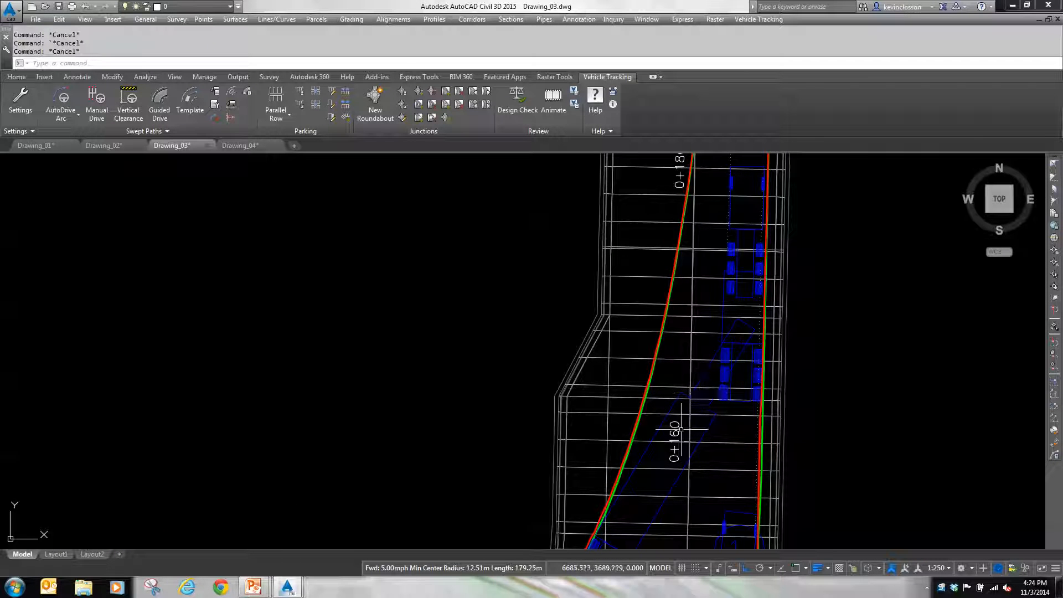
scroll(806, 385, down, 2)
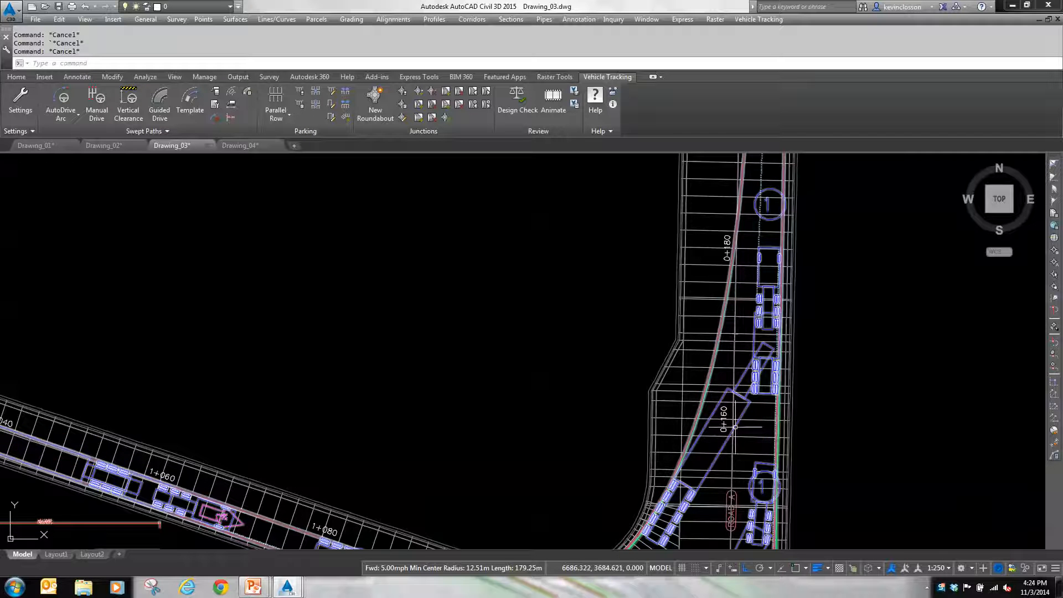
scroll(849, 427, down, 5)
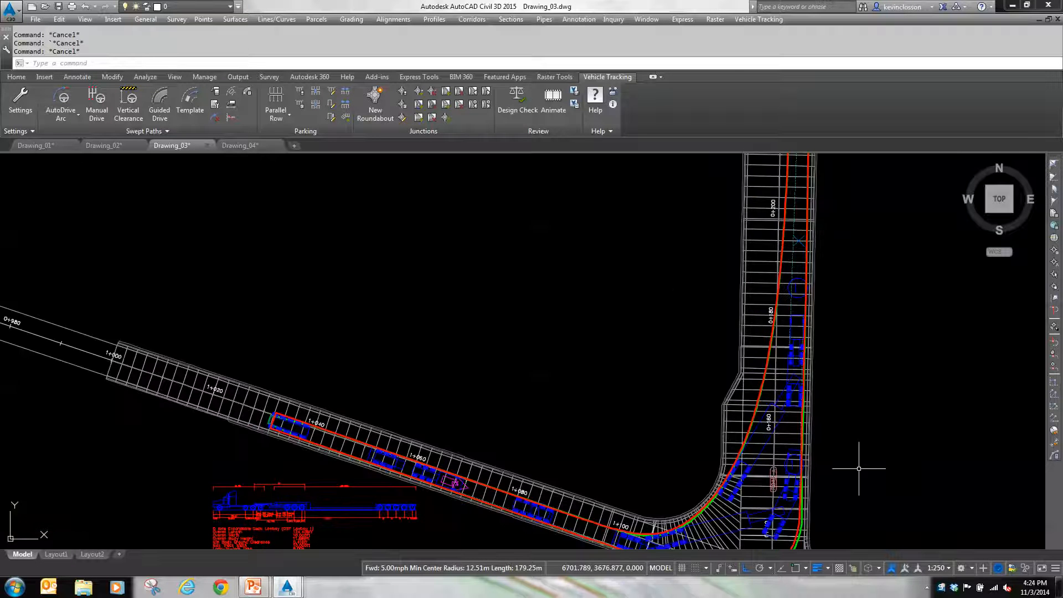
middle_drag(862, 475, 824, 419)
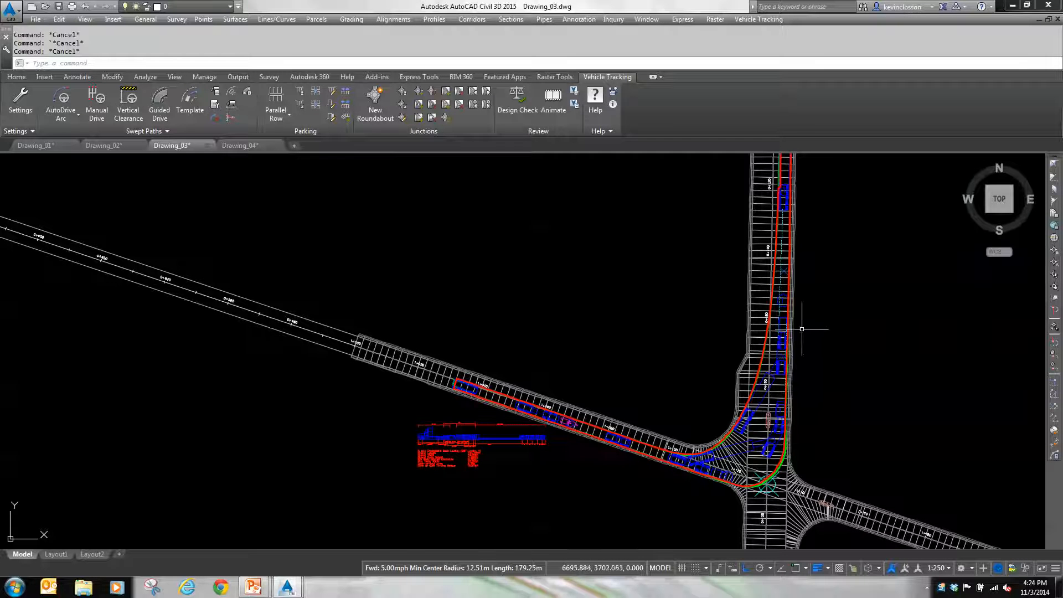
click(247, 92)
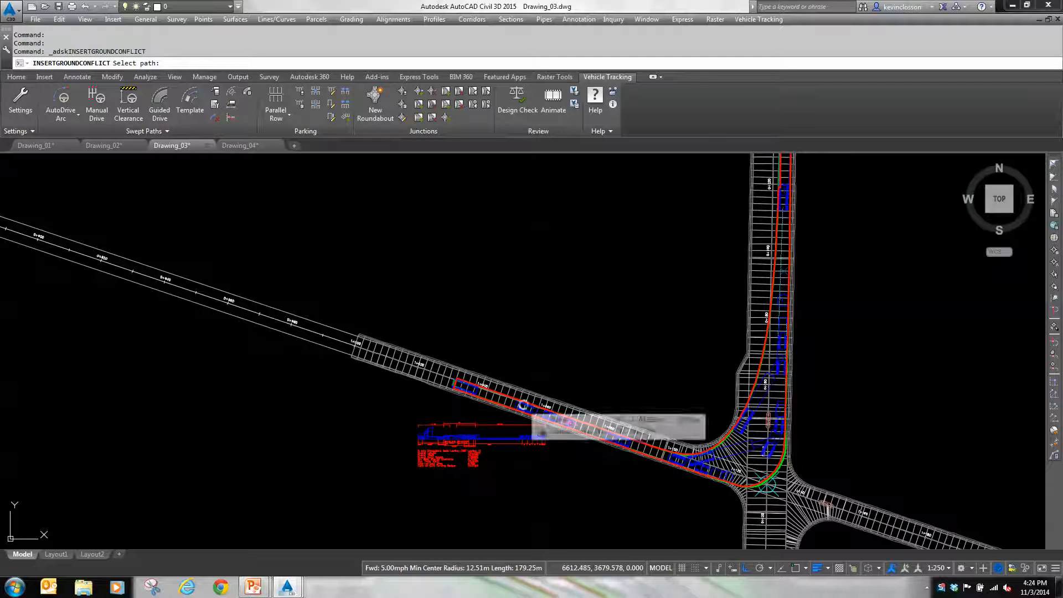
click(532, 409)
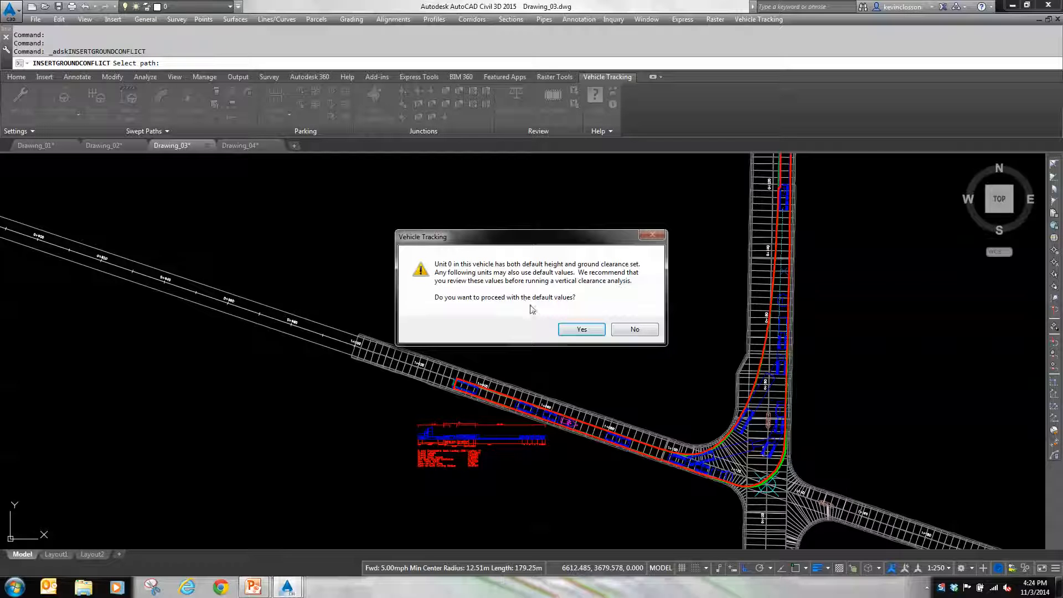
click(581, 332)
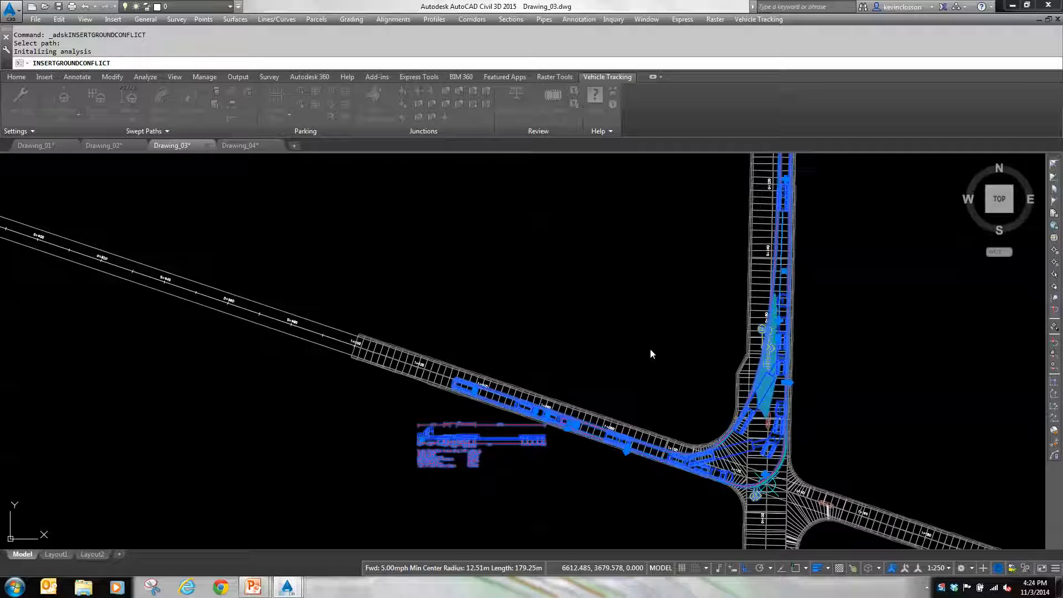
key(Escape)
mouse_move(820, 403)
middle_down()
mouse_move(810, 373)
mouse_move(655, 383)
middle_up()
scroll(654, 383, up, 5)
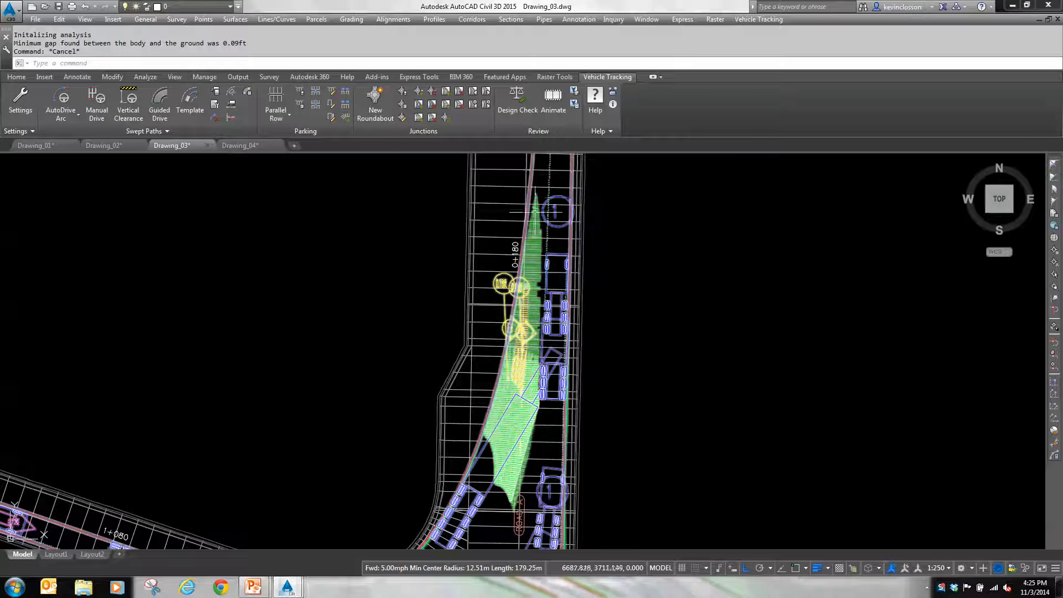
scroll(587, 316, down, 2)
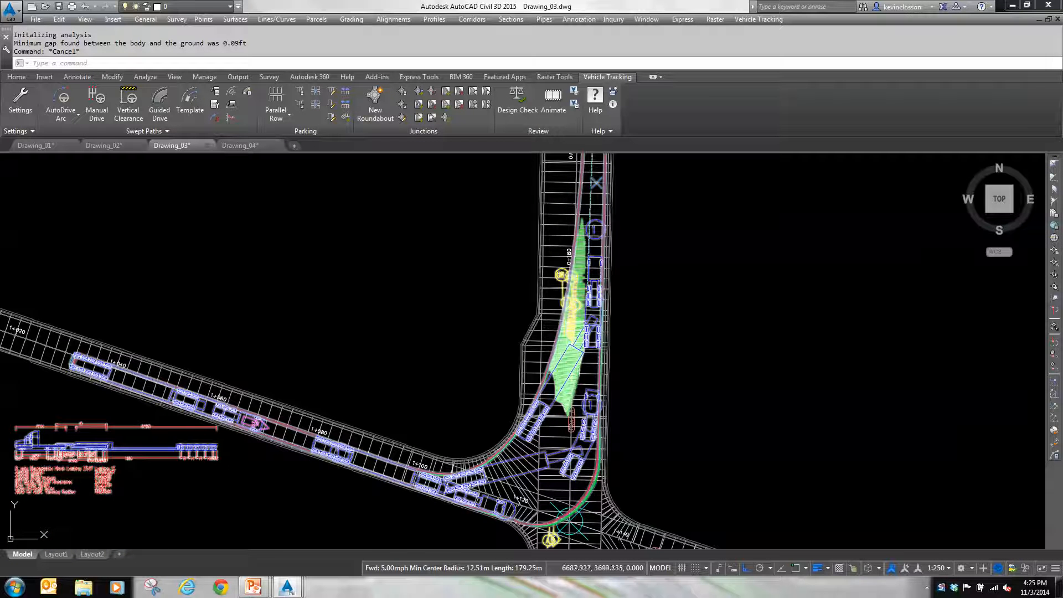
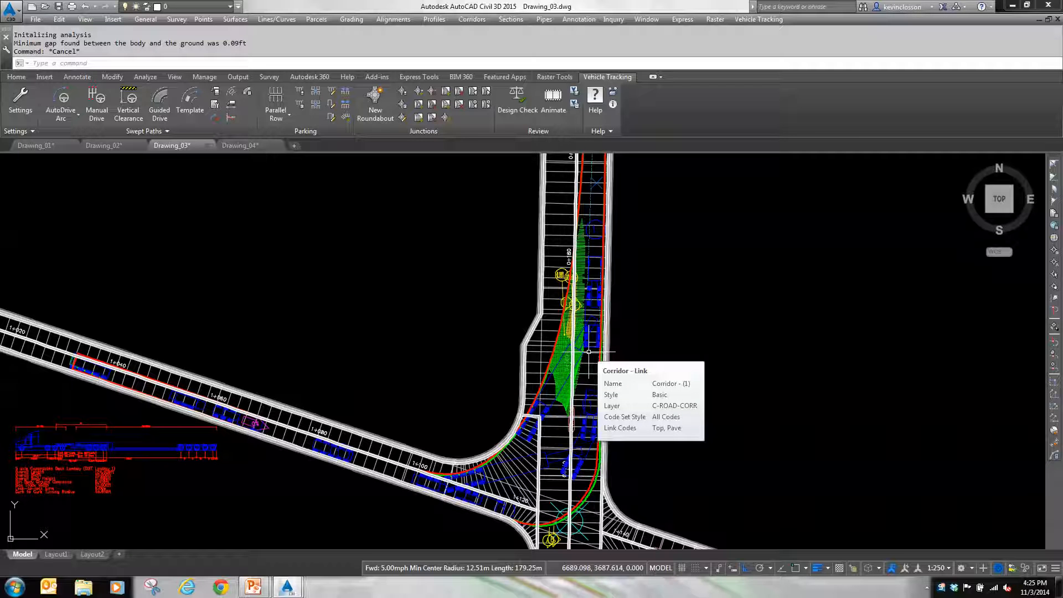
Step: Switch to Drawing_04 and review the First Street and Second Street alignments crossing on the existing ground contours
key(ctrl+a)
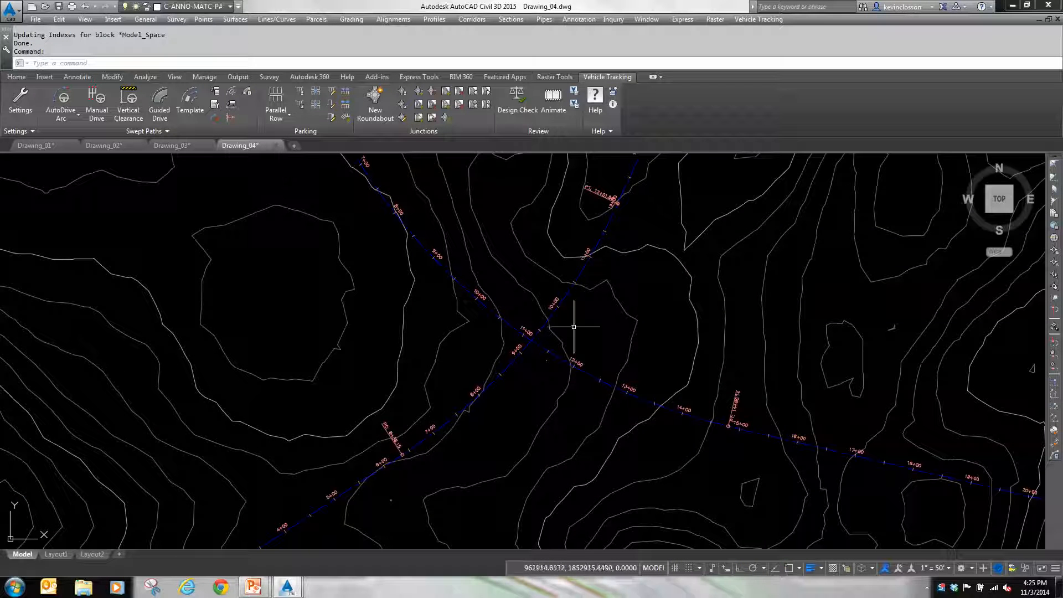
mouse_move(687, 311)
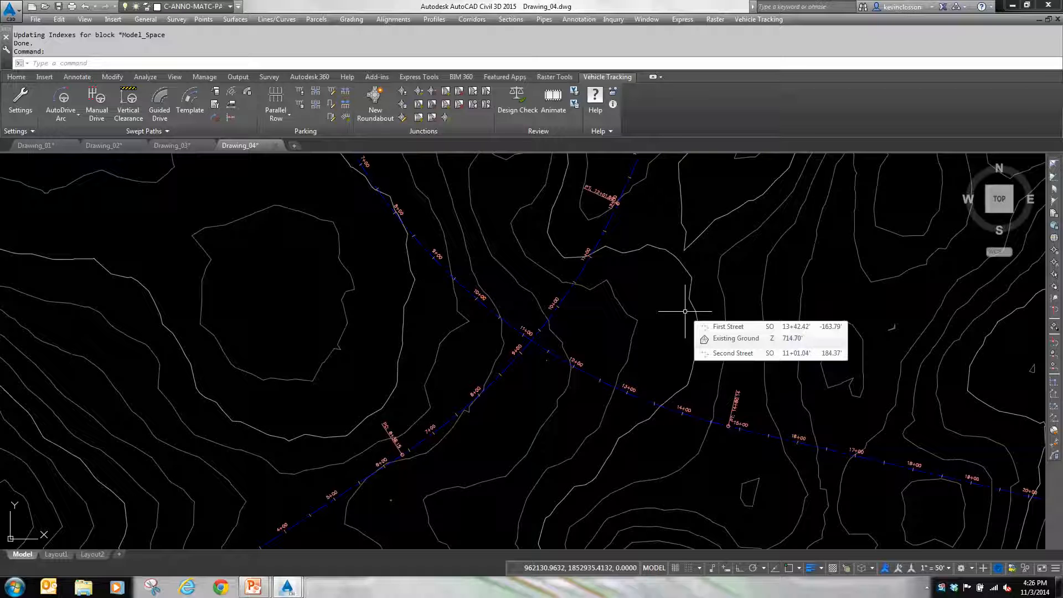
click(19, 80)
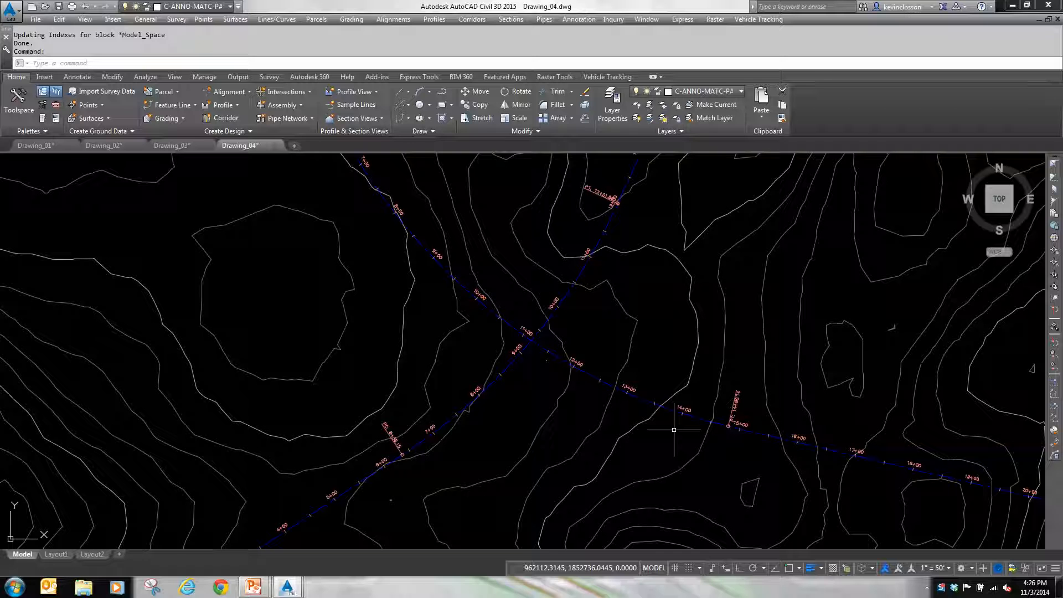
mouse_move(674, 429)
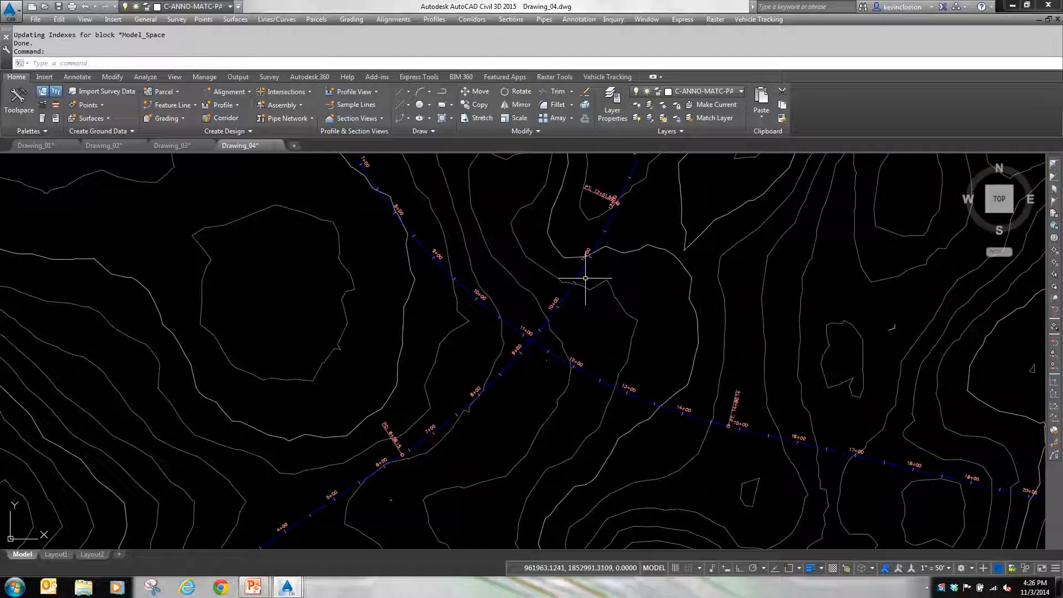
mouse_move(585, 278)
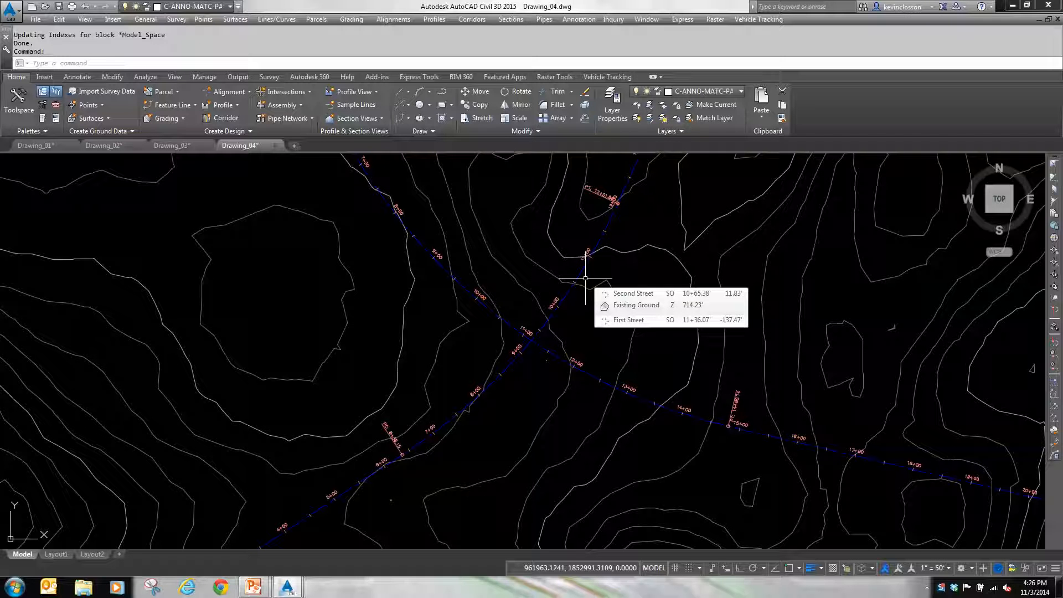
Step: Start a new roundabout from the FHWA 2000: Rural Single Lane Roundabout standard, accepting the default drawing settings
click(603, 78)
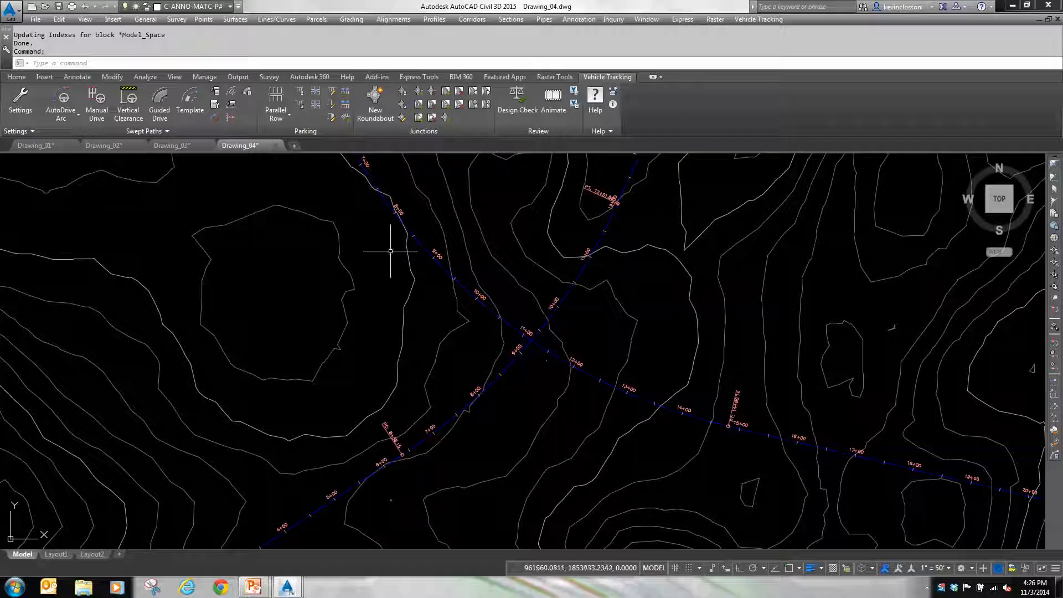
click(403, 94)
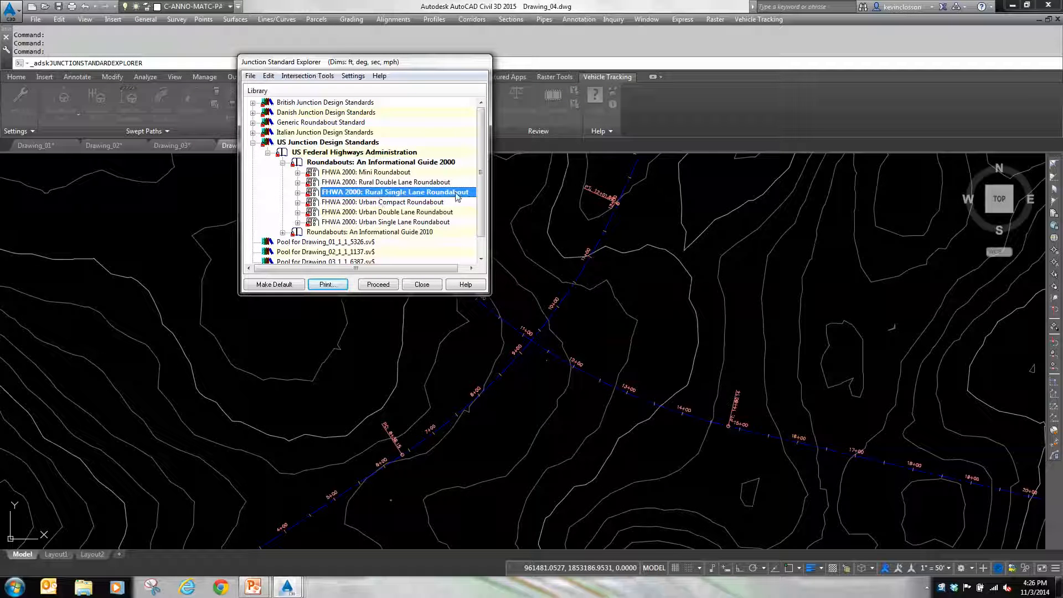
click(384, 285)
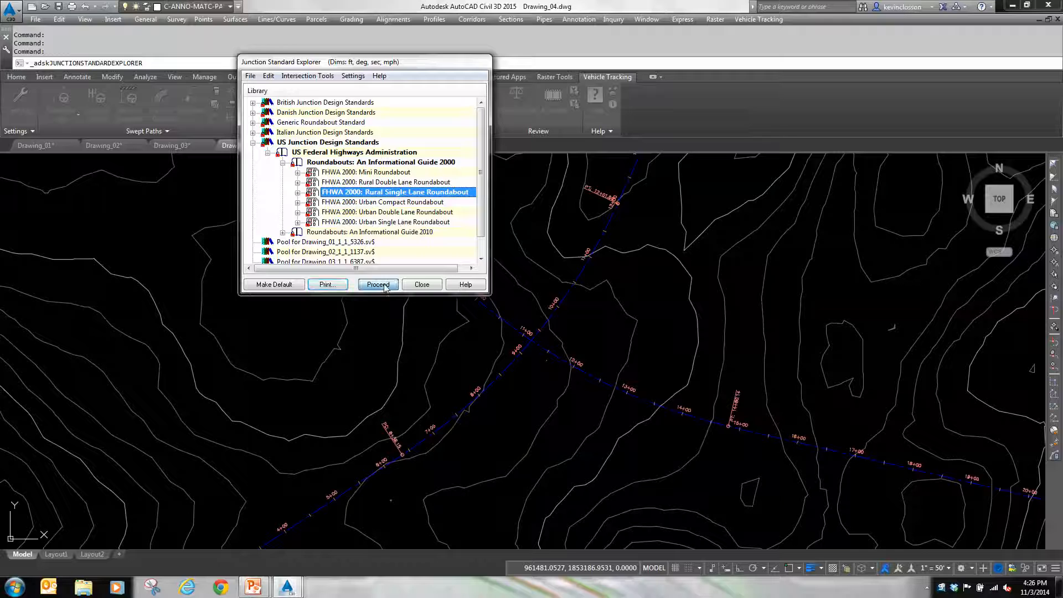
drag(544, 176, 194, 135)
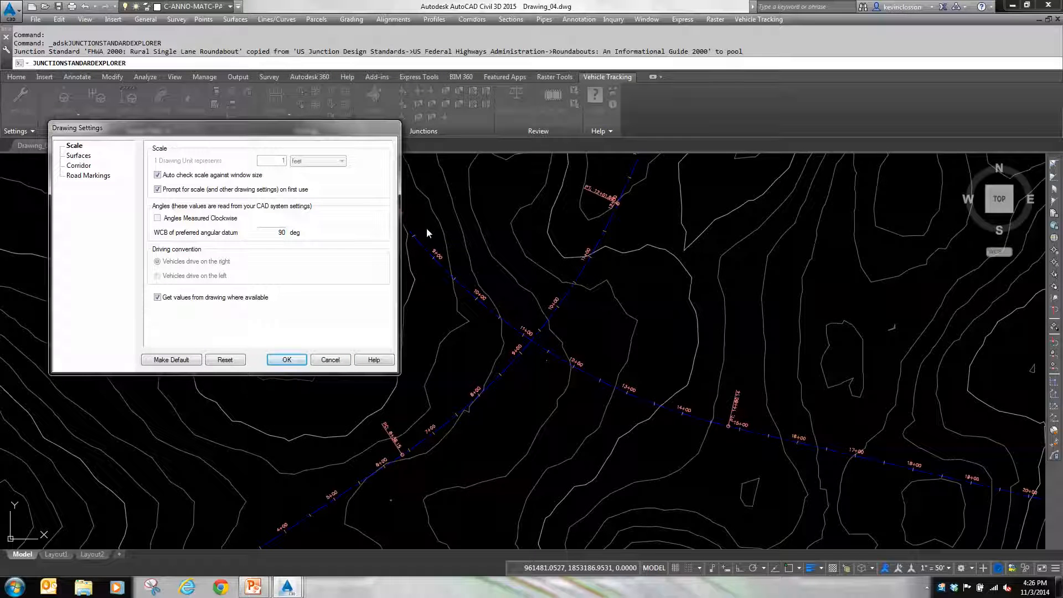
click(288, 360)
Step: Create the junction with Existing Ground as its existing surface and place its center just southeast of where the two street alignments cross
mouse_move(548, 170)
mouse_down()
mouse_move(468, 208)
mouse_move(230, 181)
mouse_up()
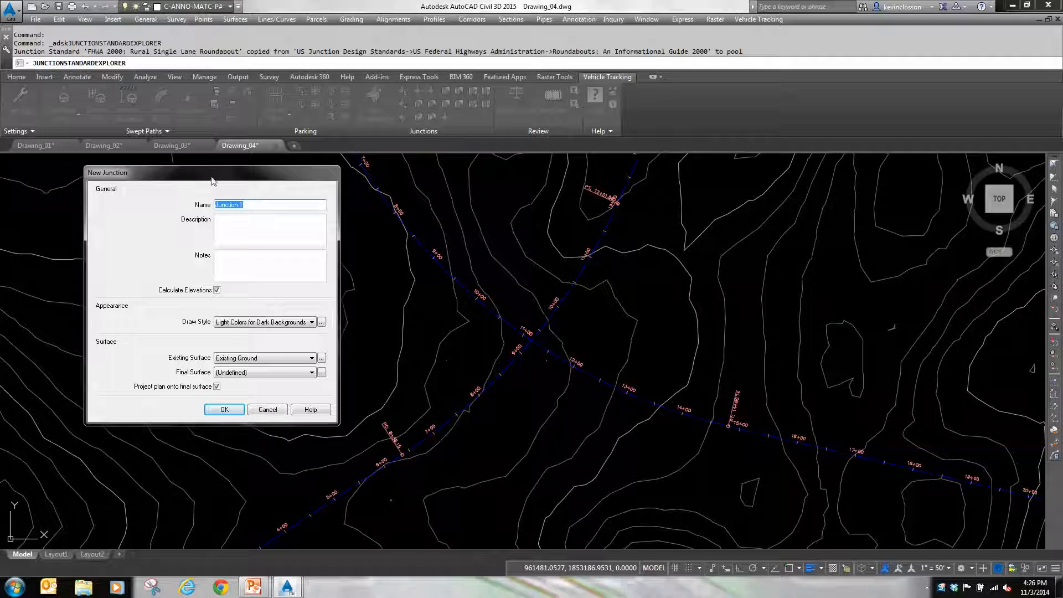
click(224, 410)
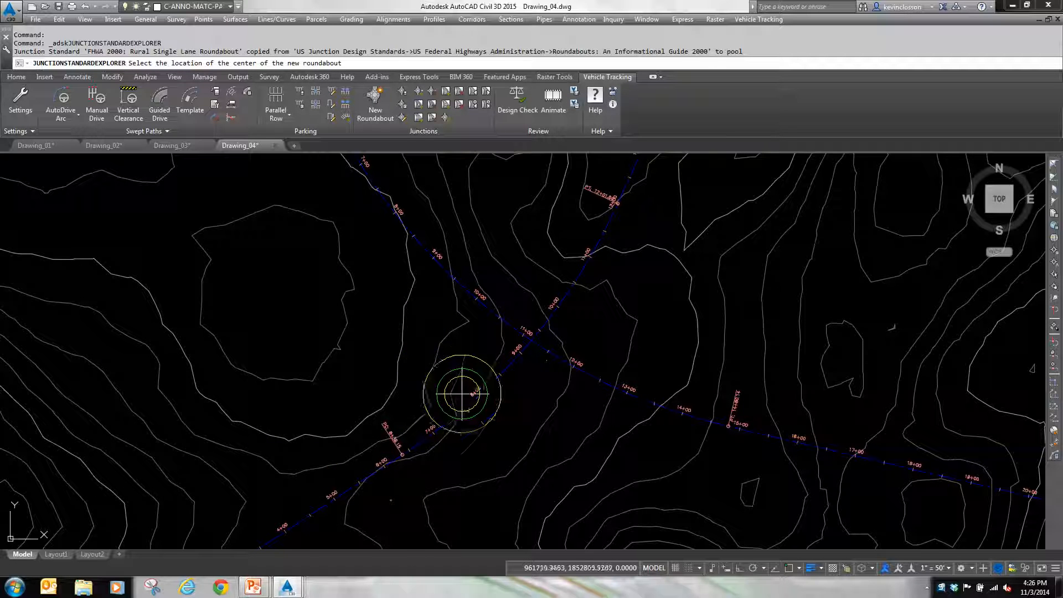
scroll(530, 380, up, 5)
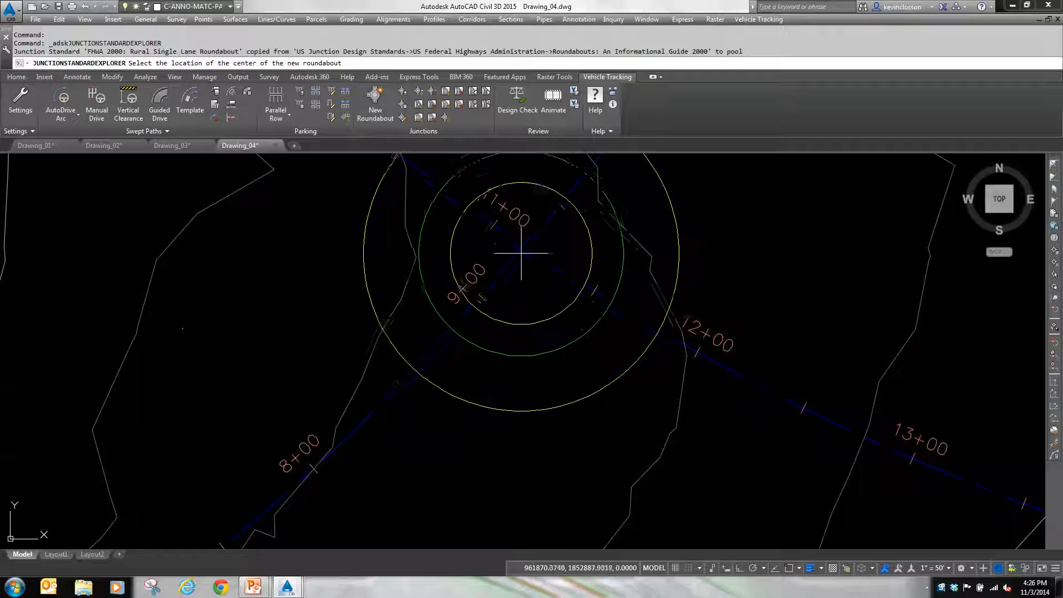
scroll(559, 343, down, 4)
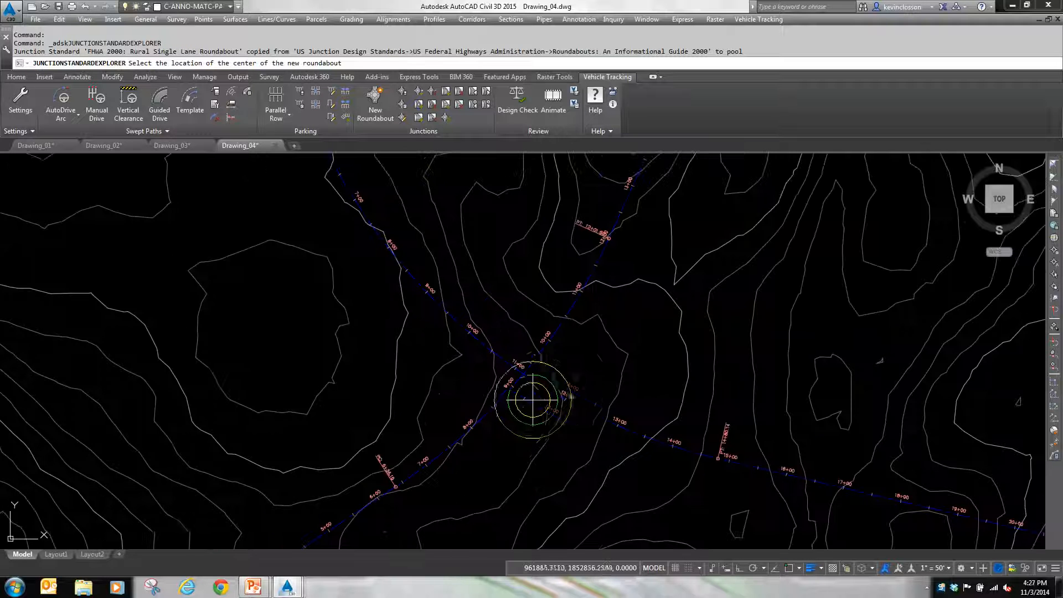
click(560, 380)
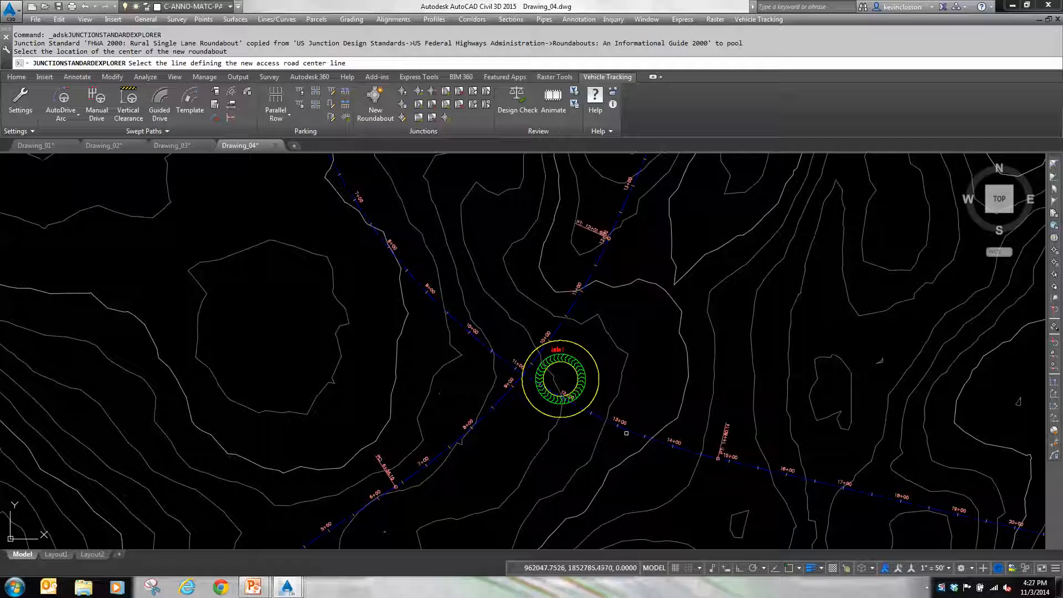
Step: Add four roundabout legs along the street alignments: First Street southeast, Second Street northeast, First Street west and Second Street southwest, keeping the default names
click(628, 429)
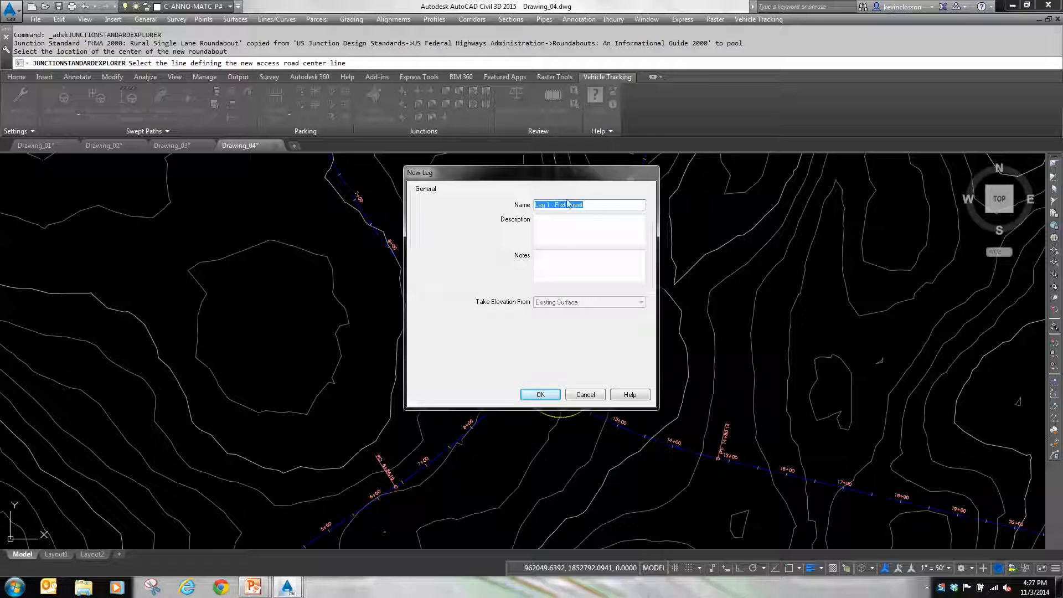
click(541, 395)
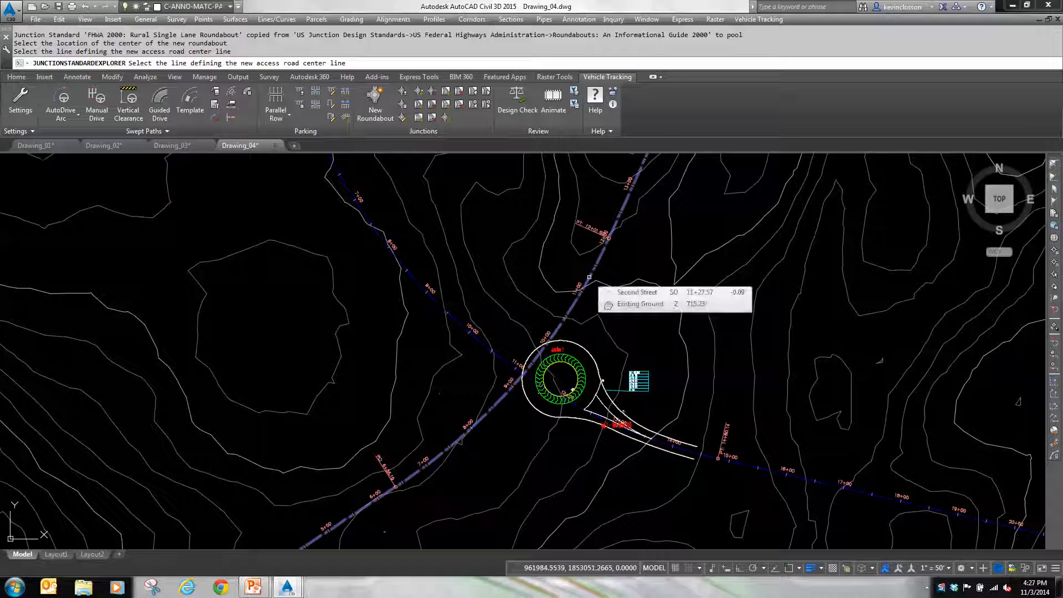
click(590, 277)
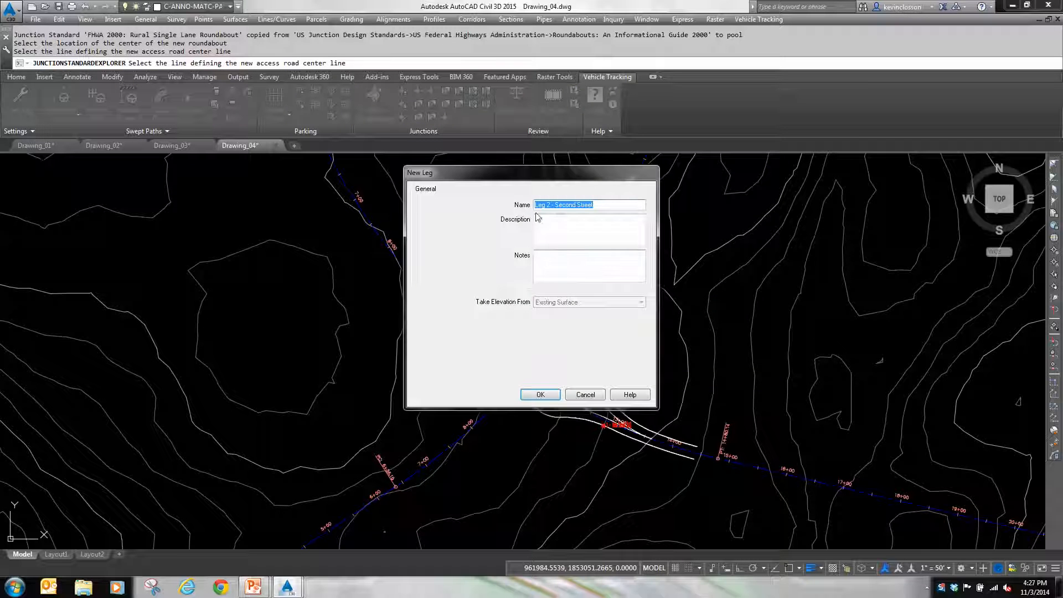
click(540, 395)
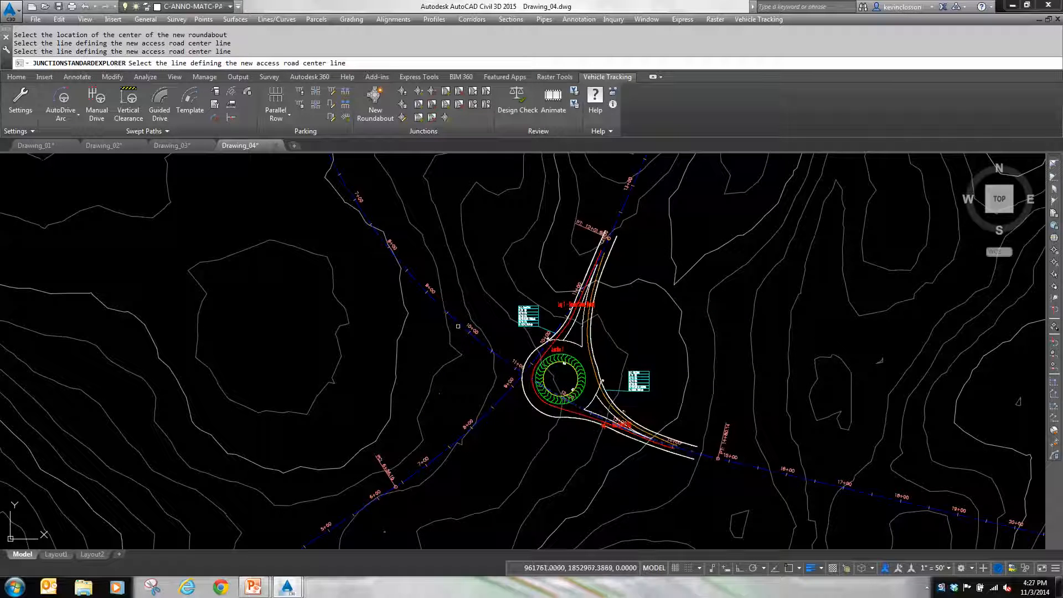
click(458, 321)
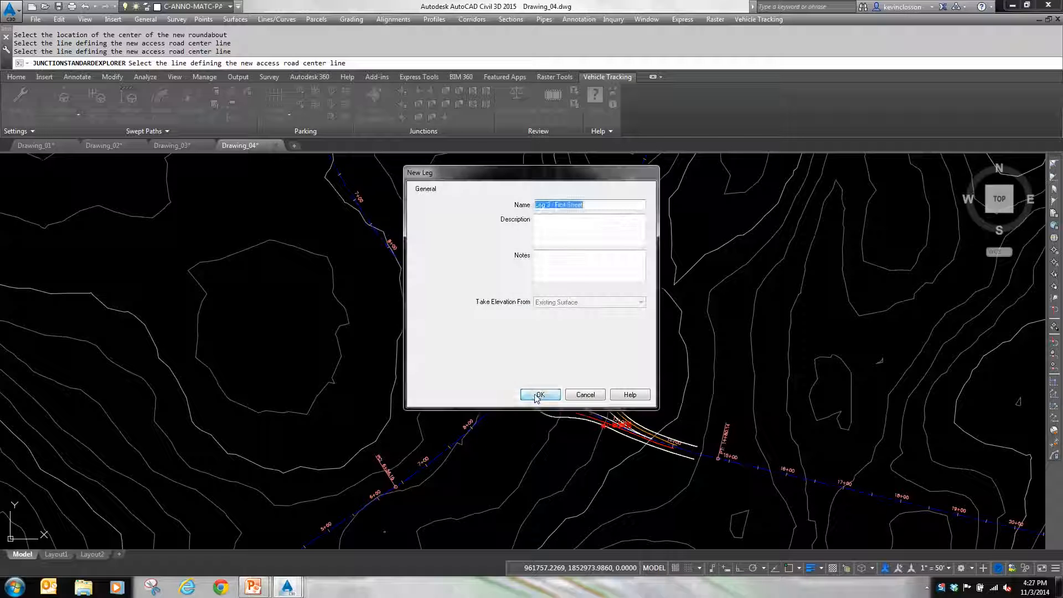
click(540, 396)
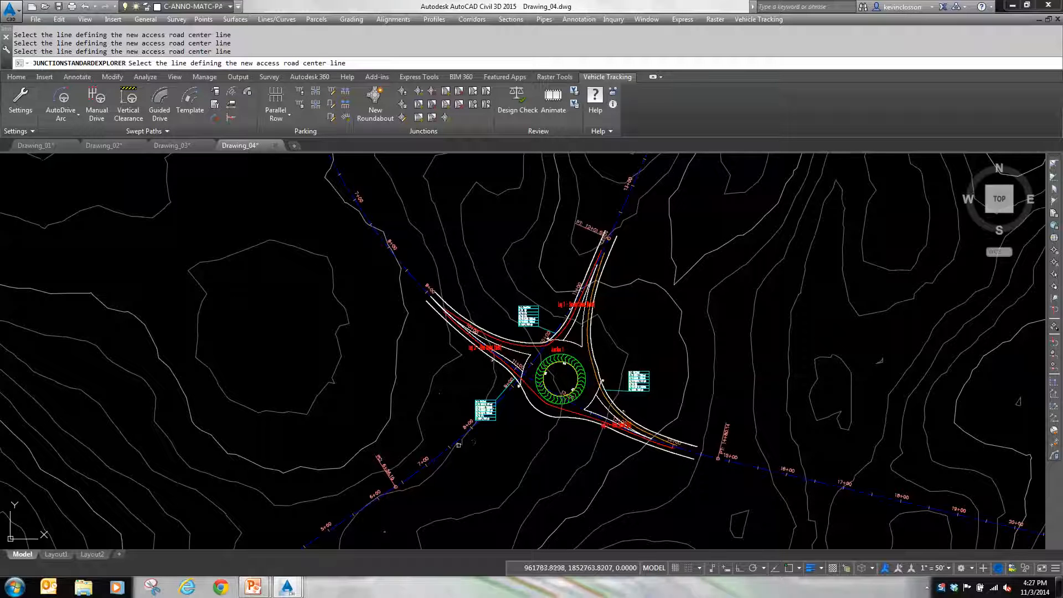
click(463, 439)
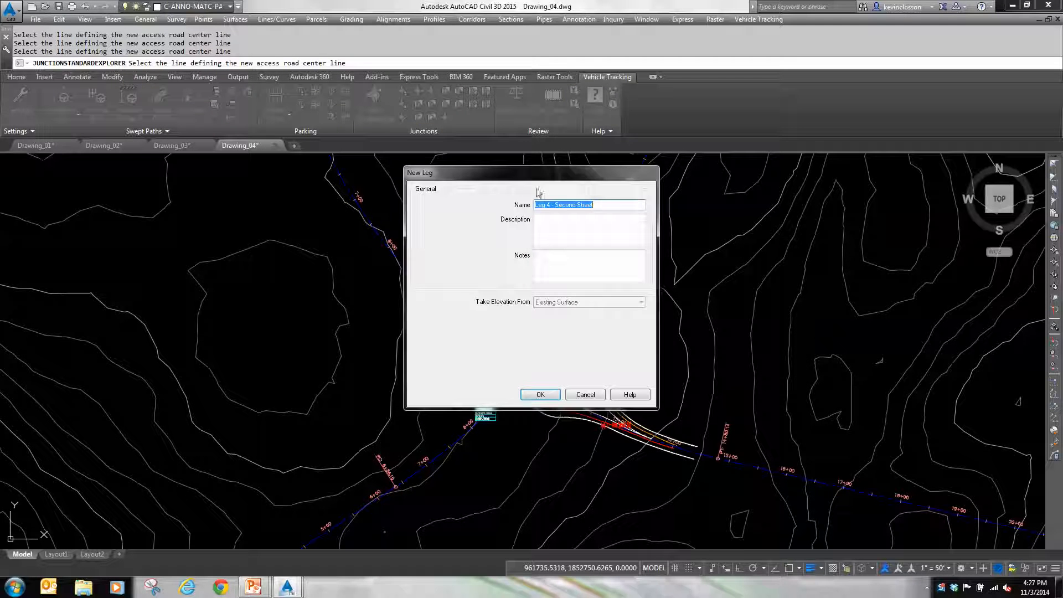
click(541, 394)
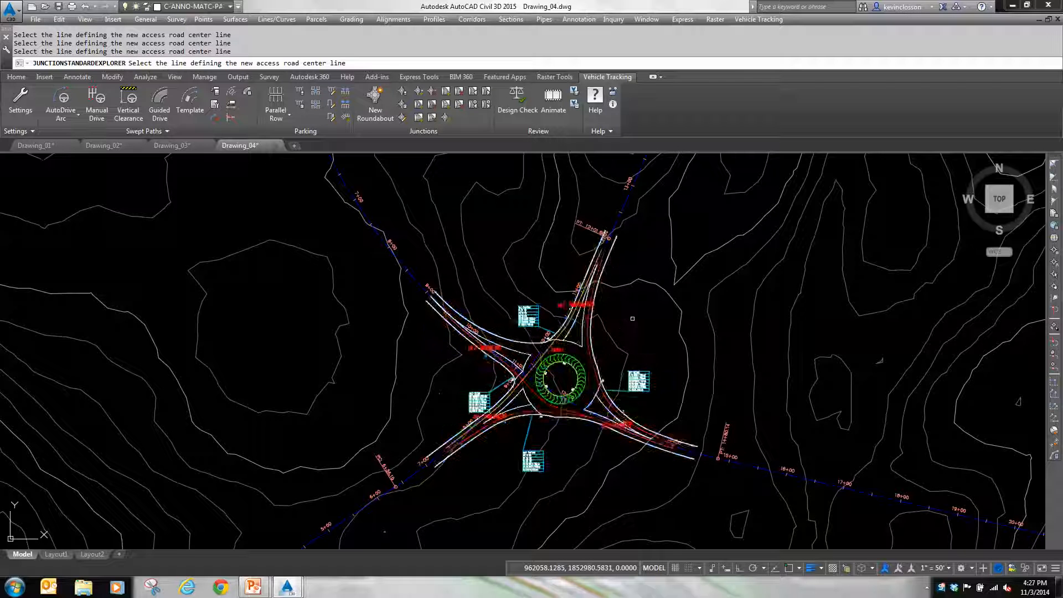
key(Escape)
key(Escape)
Step: Examine the roundabout's leg geometry, splitter islands and the radius and speed tables, especially the one for Leg 1 - First Street
scroll(550, 339, up, 4)
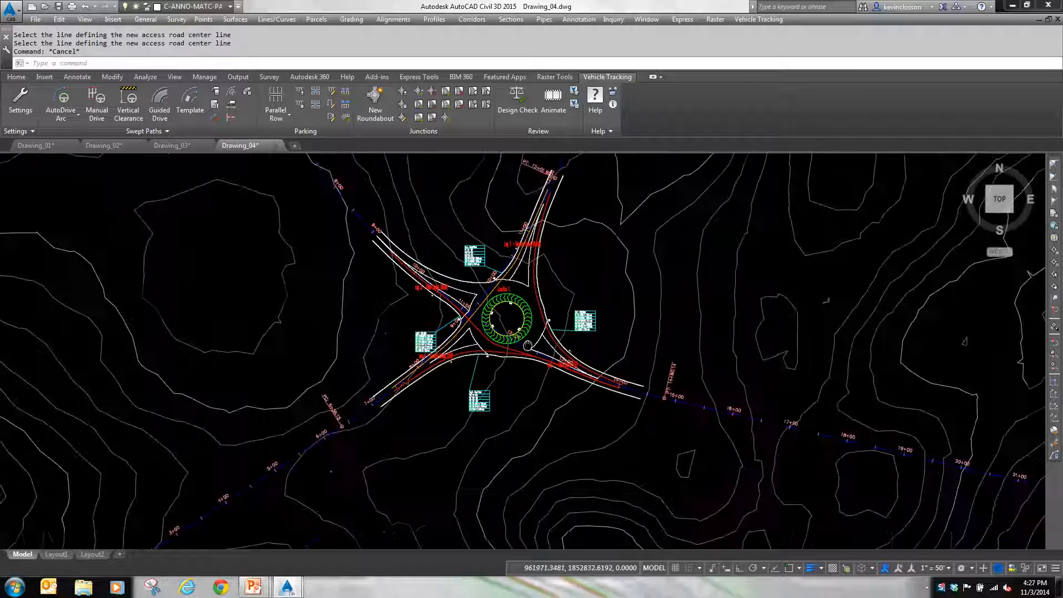
scroll(550, 339, up, 2)
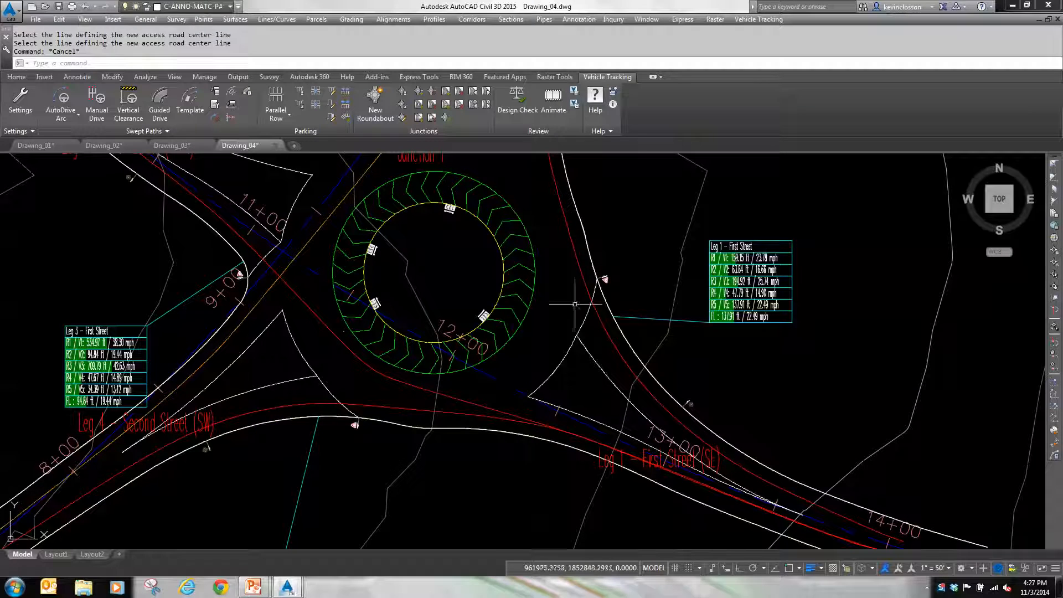
middle_drag(448, 373, 469, 514)
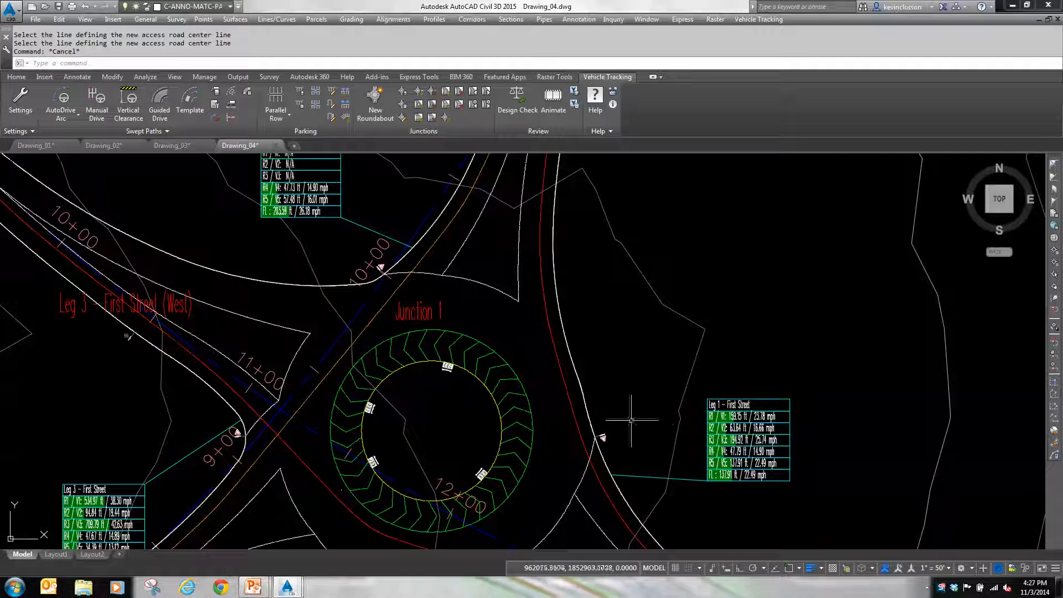
middle_drag(849, 407, 783, 252)
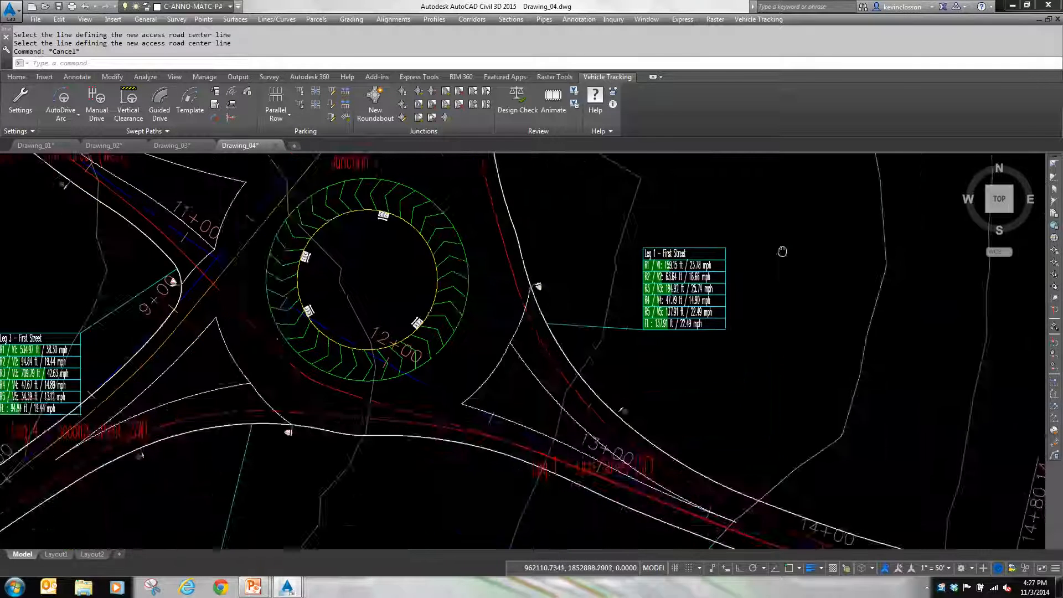
scroll(784, 252, down, 2)
middle_drag(513, 399, 514, 443)
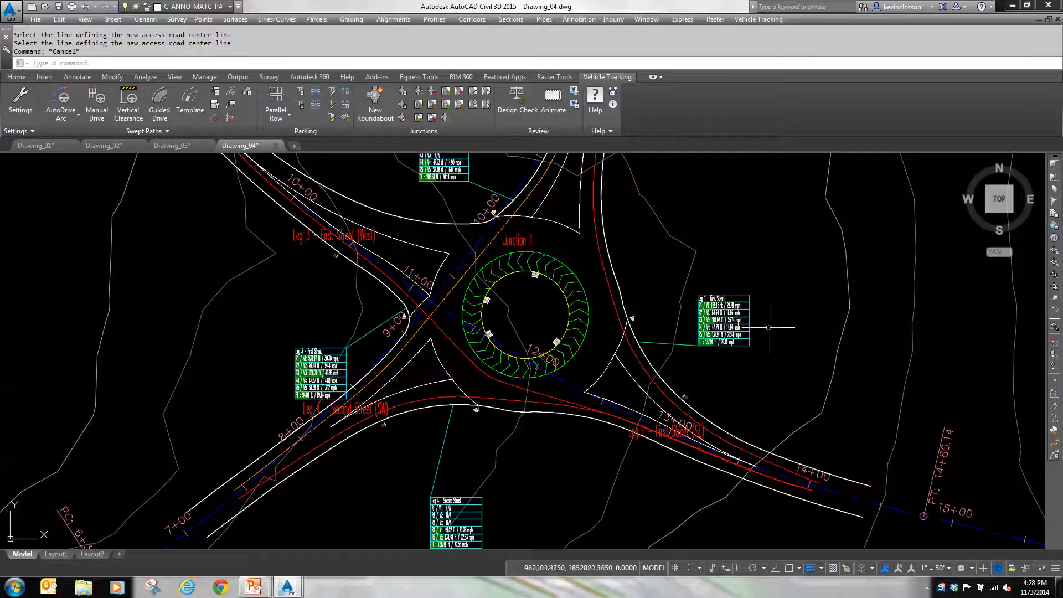
scroll(764, 357, up, 4)
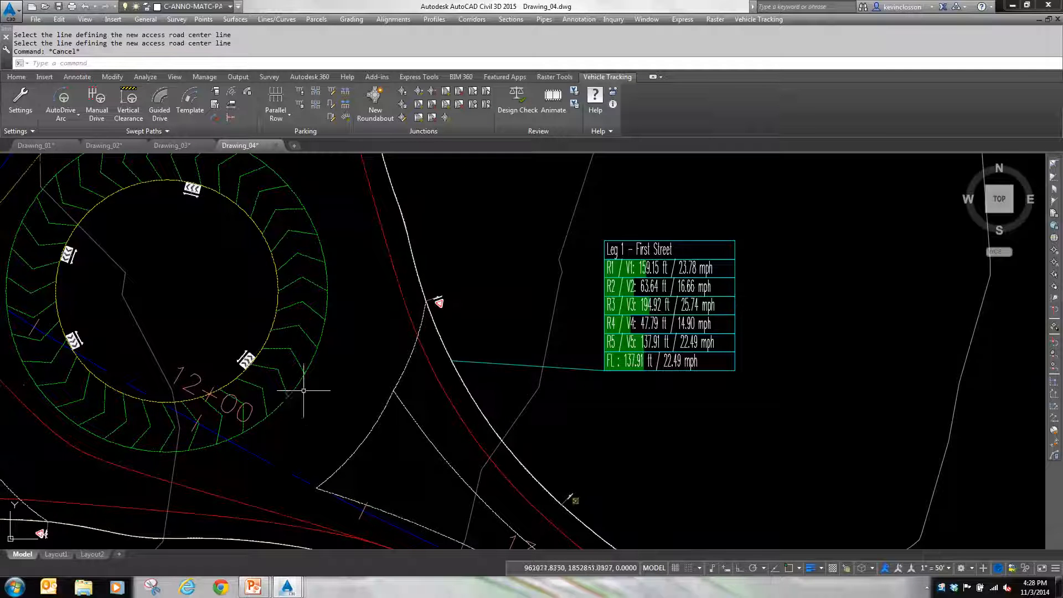
Step: Move the roundabout's center onto the crossing point of the First Street and Second Street alignments
click(481, 406)
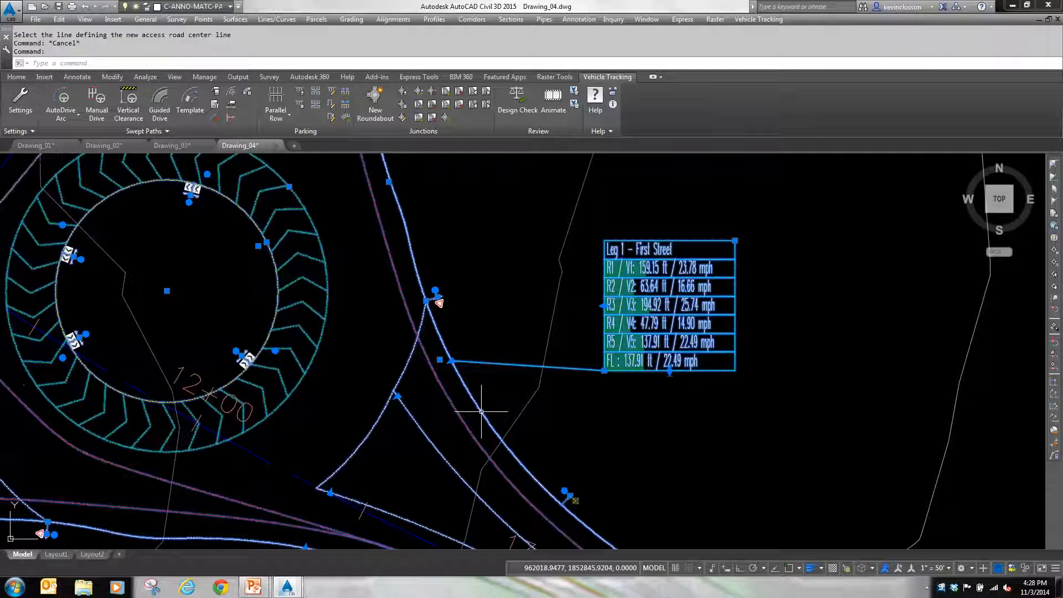
click(166, 291)
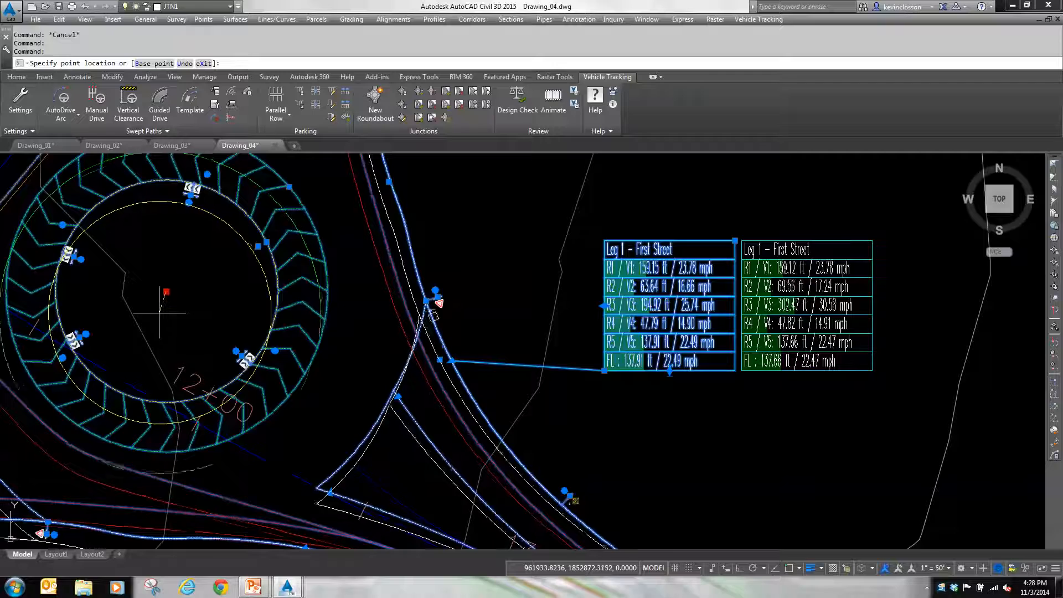
scroll(165, 316, down, 6)
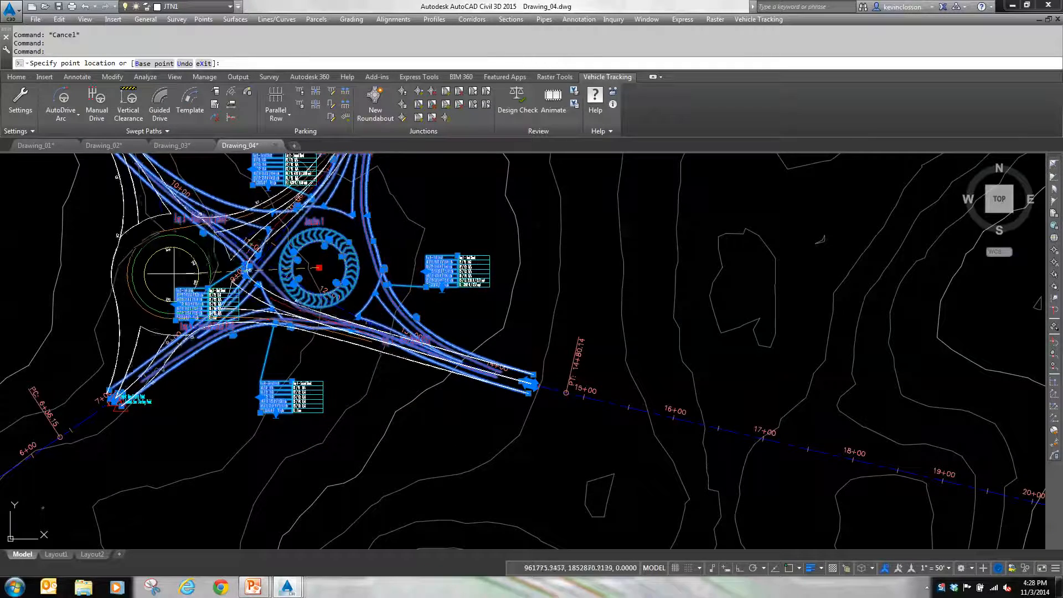
middle_drag(175, 271, 290, 430)
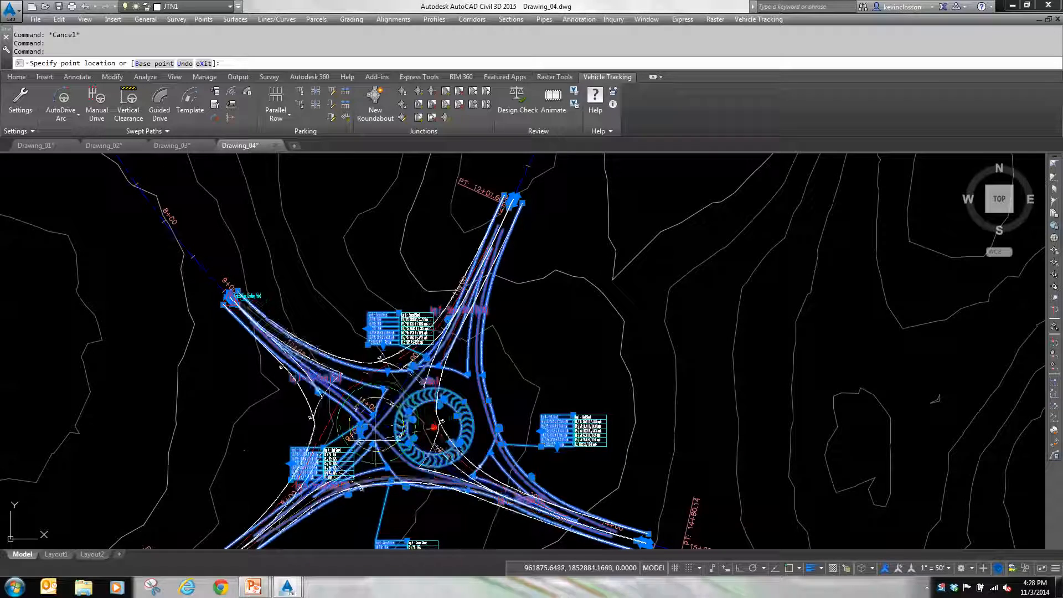
scroll(390, 432, up, 2)
scroll(410, 415, up, 4)
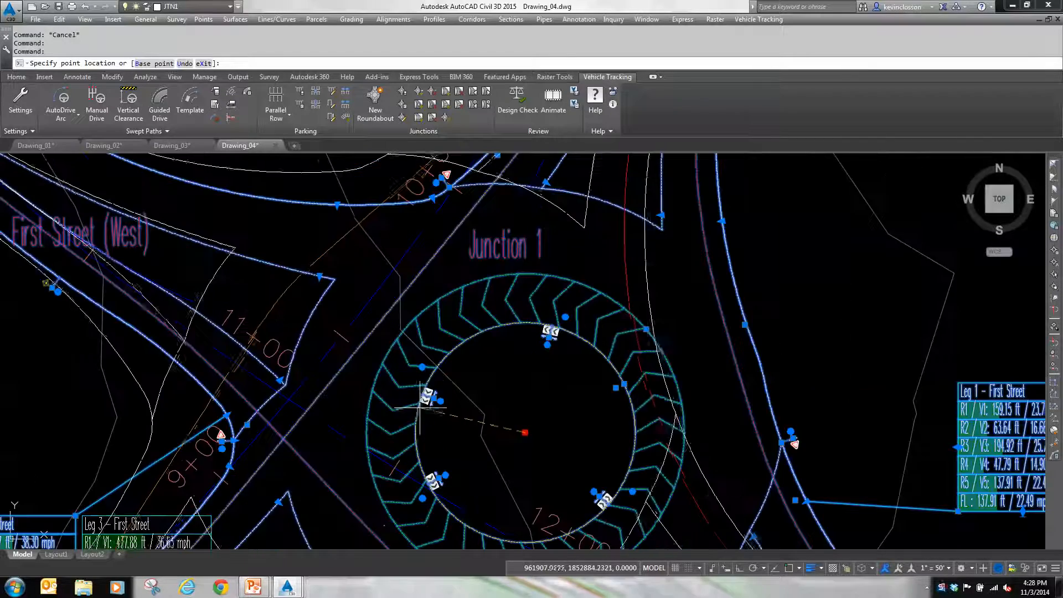
click(297, 394)
scroll(297, 394, down, 2)
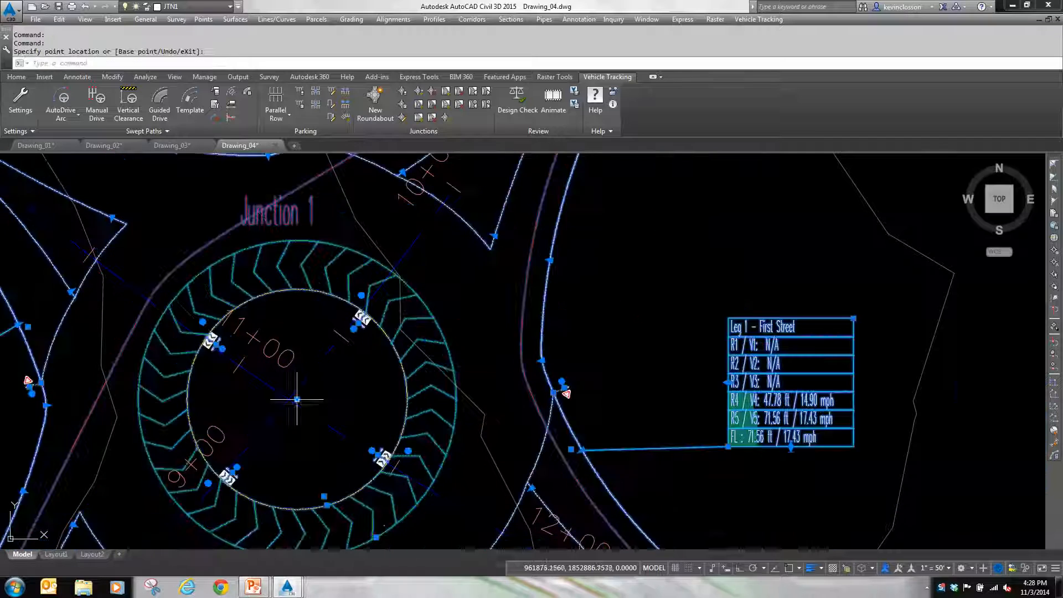
mouse_move(383, 389)
middle_down()
mouse_move(531, 374)
mouse_move(537, 388)
mouse_move(588, 341)
middle_up()
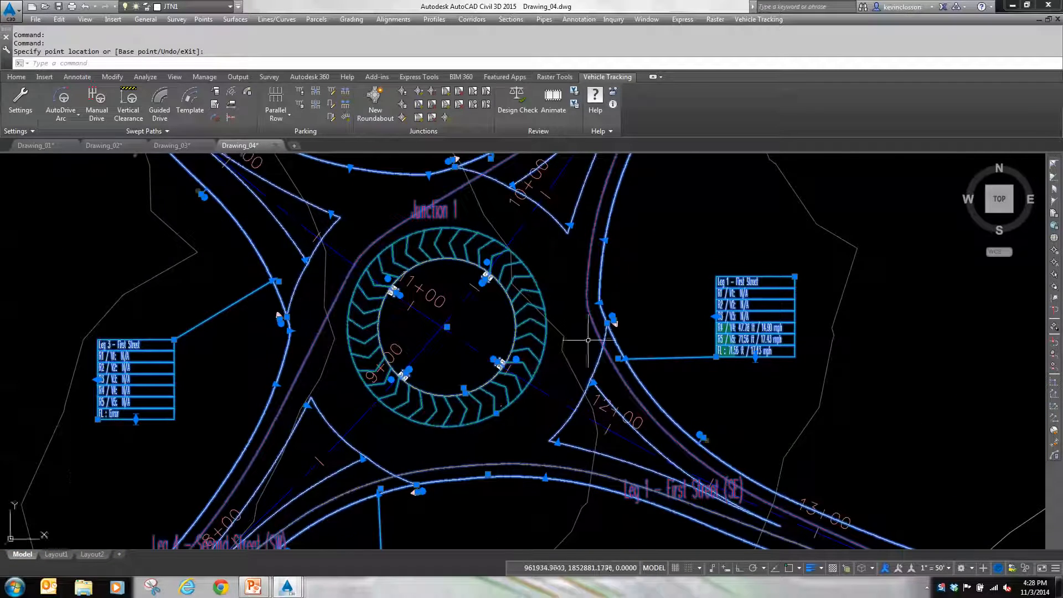
Step: Try adjusting the splitter radius at the roundabout end of Leg 1 - First Street (SE), and clear the junction selection
scroll(613, 412, up, 2)
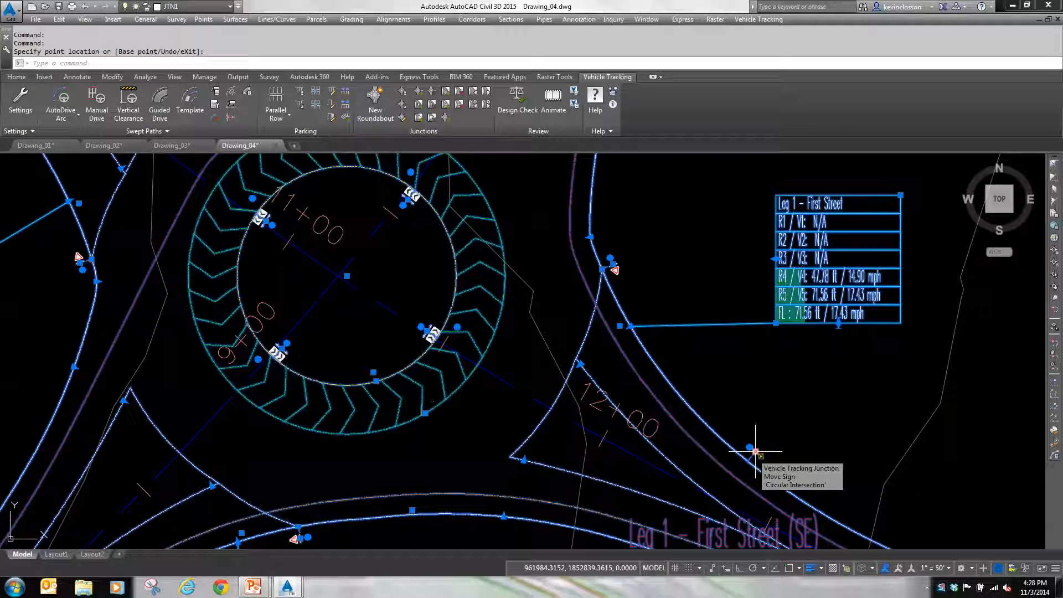
middle_drag(710, 499, 656, 386)
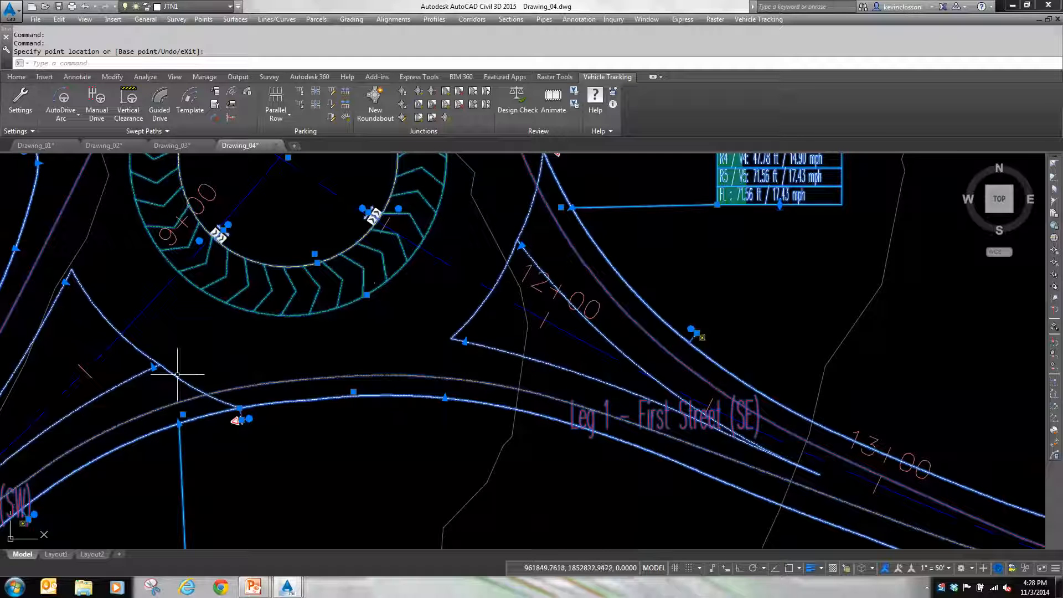
click(466, 341)
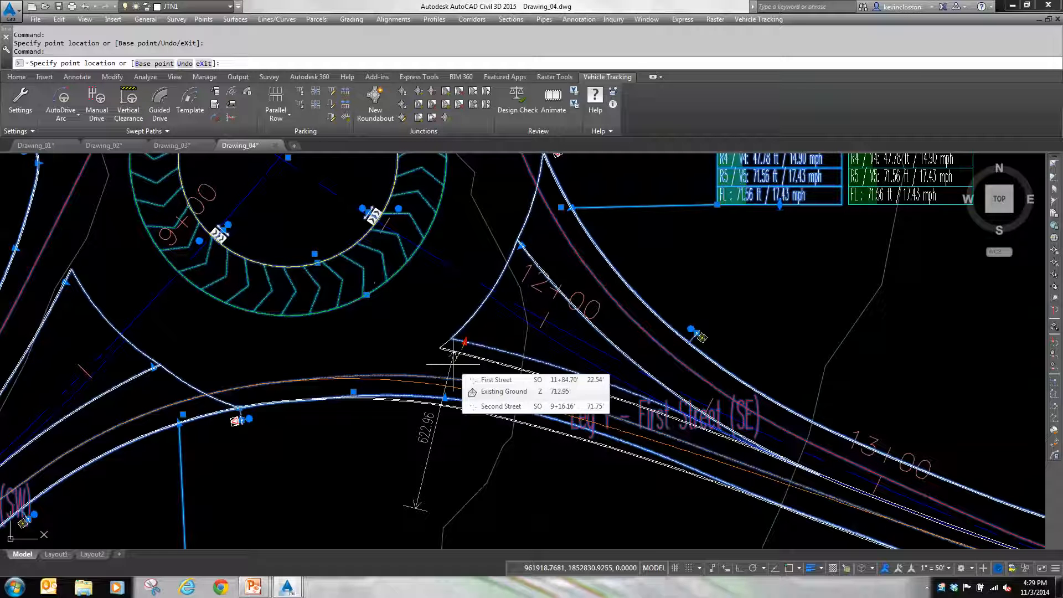
key(Escape)
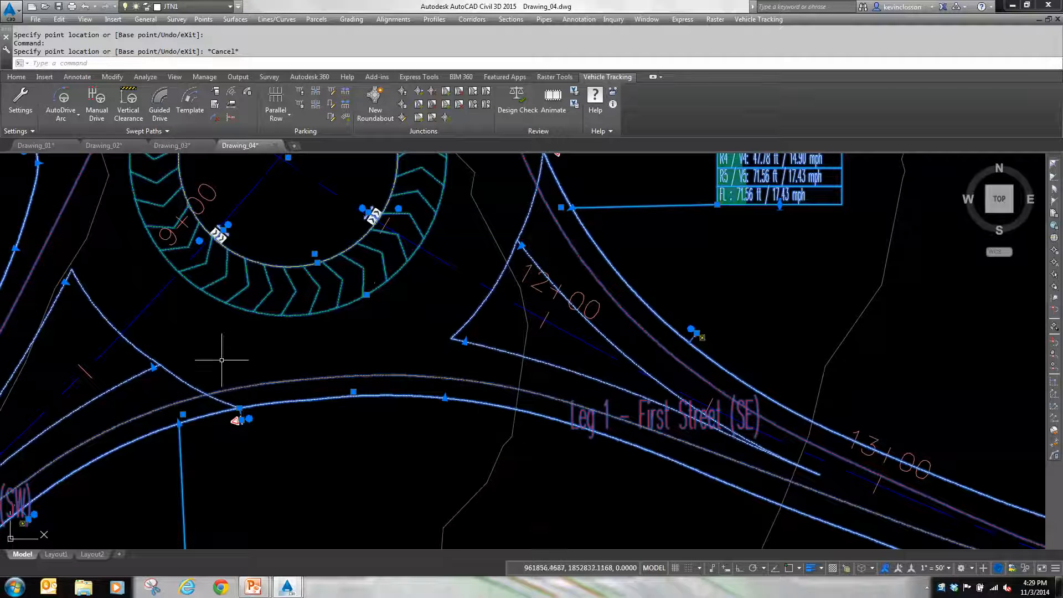
scroll(305, 281, up, 2)
middle_drag(308, 282, 405, 379)
scroll(405, 379, down, 2)
scroll(419, 341, down, 2)
mouse_move(422, 343)
middle_down()
mouse_move(439, 392)
mouse_move(464, 414)
middle_up()
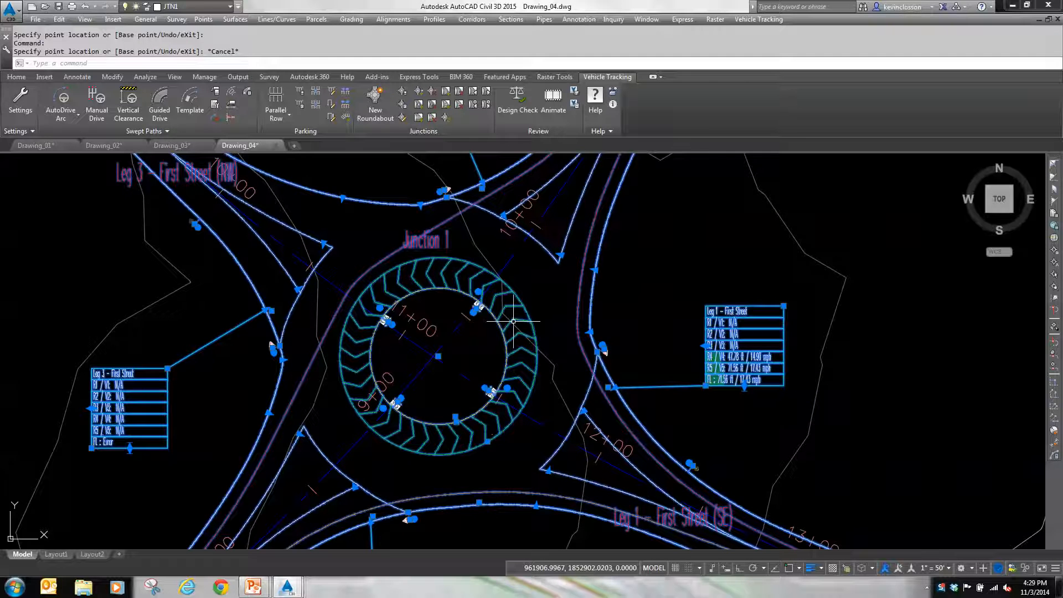
key(Escape)
key(Escape)
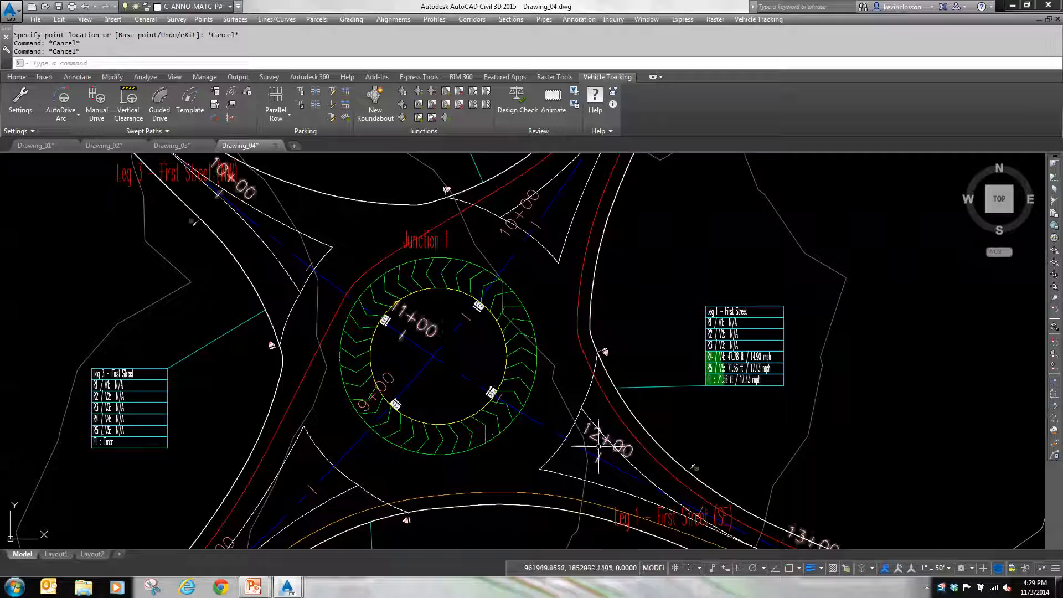
Step: Add a crosswalk across each of the four roundabout legs, placing the one on Leg 1 about 19.4 ft from the entry
key(ctrl+a)
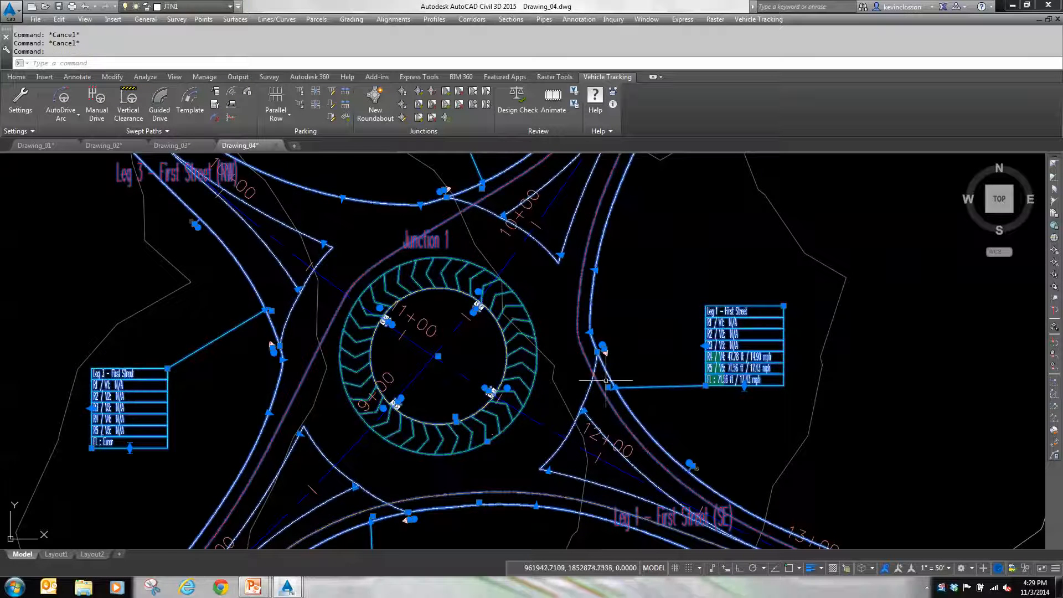
click(418, 118)
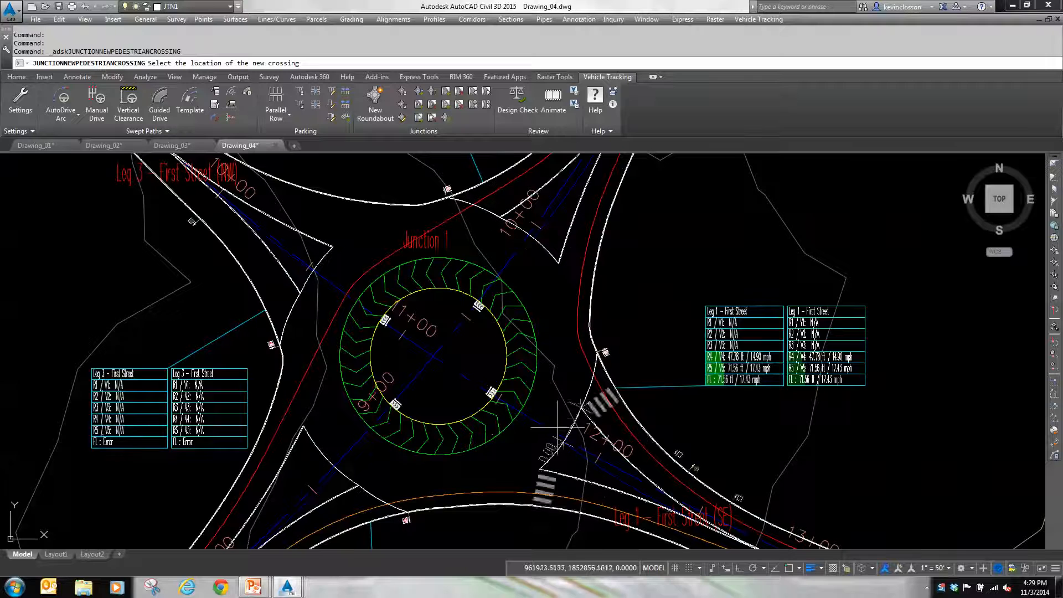
mouse_move(611, 456)
middle_down()
mouse_move(565, 456)
mouse_move(529, 330)
mouse_move(510, 357)
middle_up()
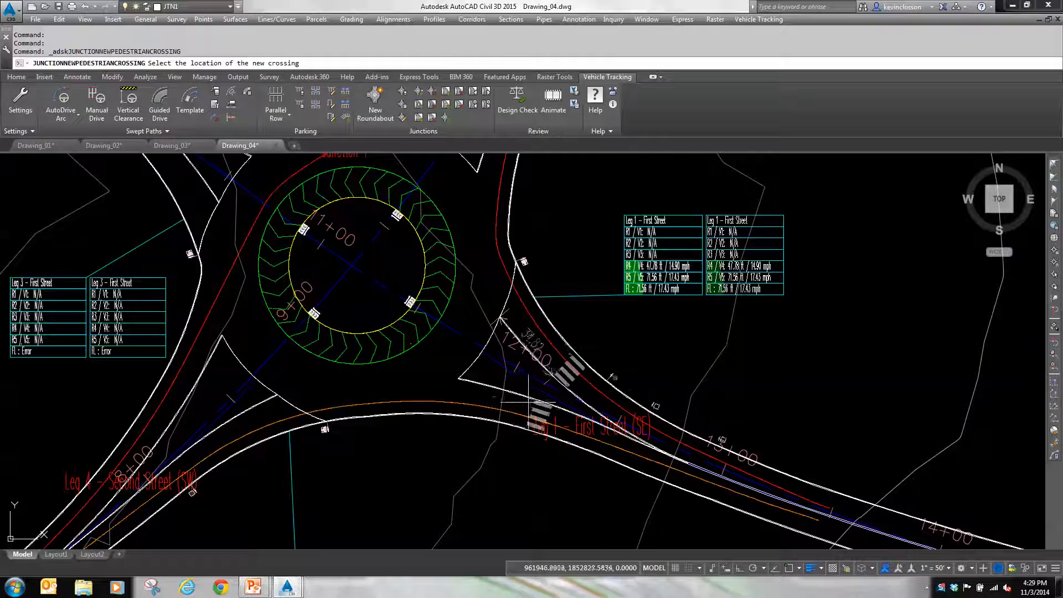
click(492, 379)
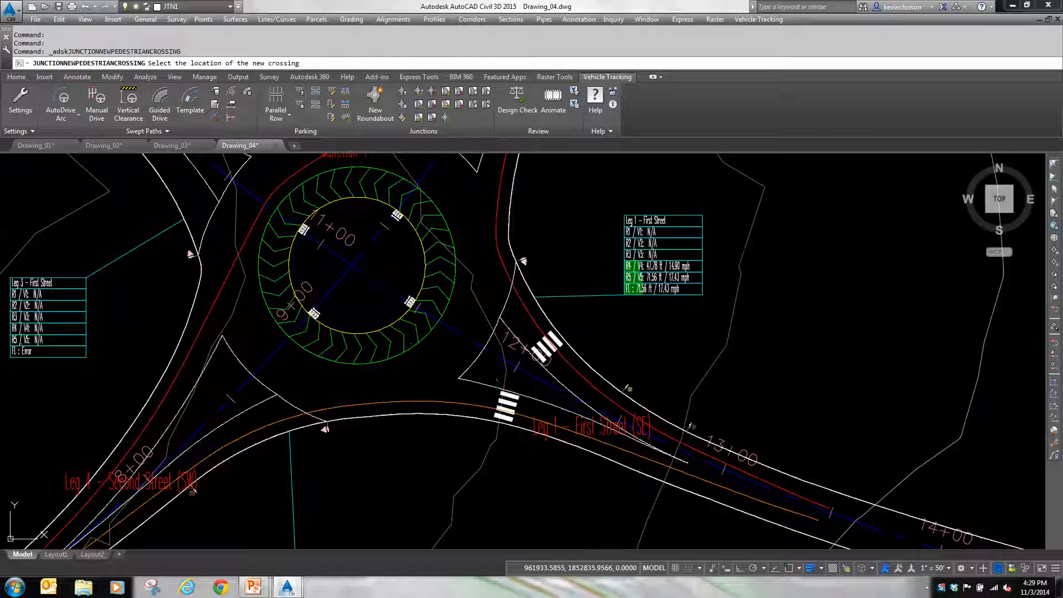
middle_drag(463, 319, 473, 499)
click(505, 289)
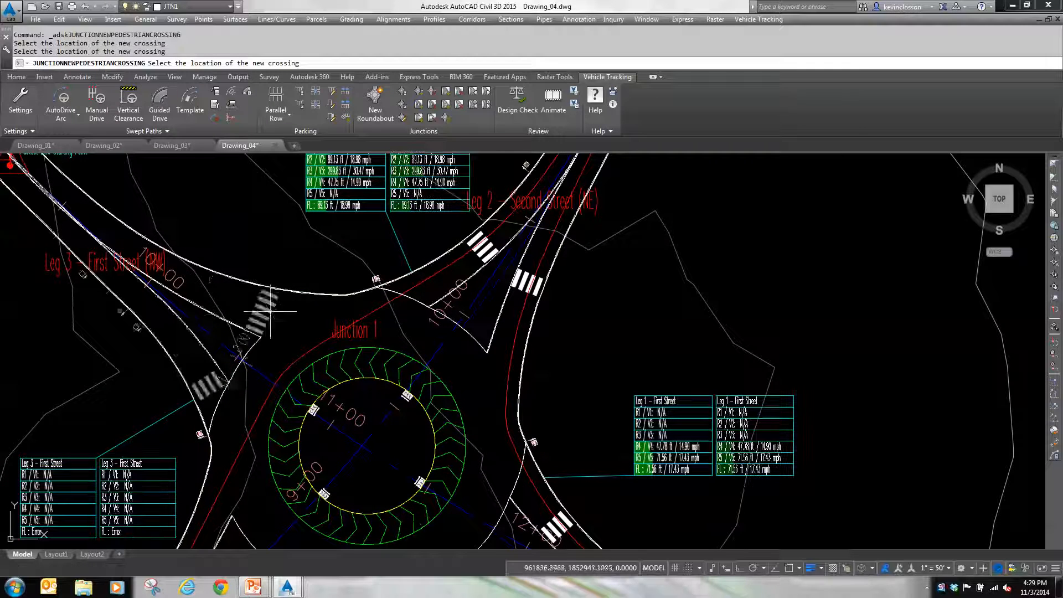
click(210, 303)
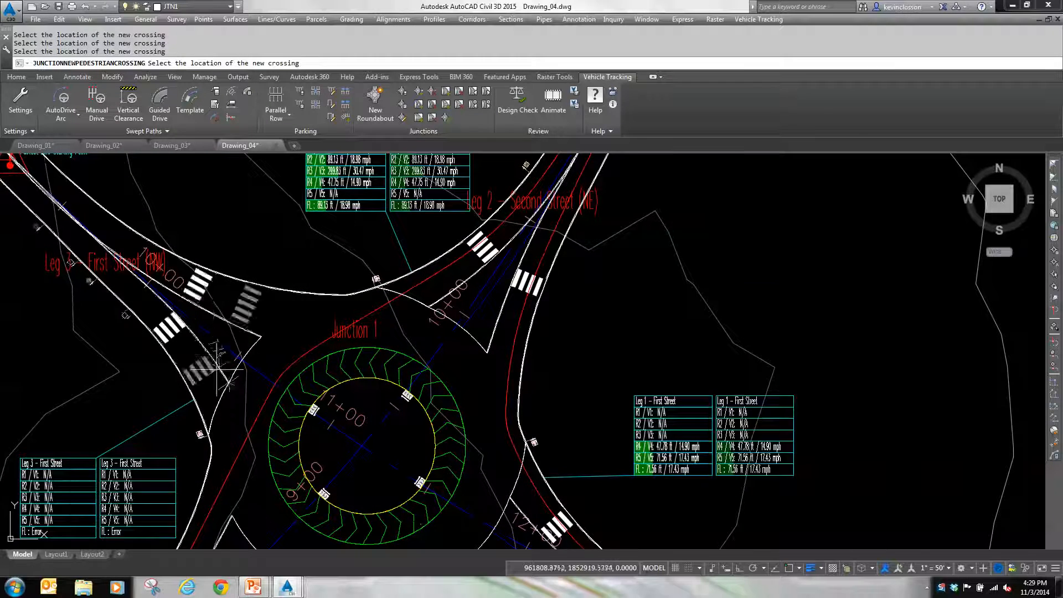
middle_drag(209, 549, 273, 453)
click(264, 489)
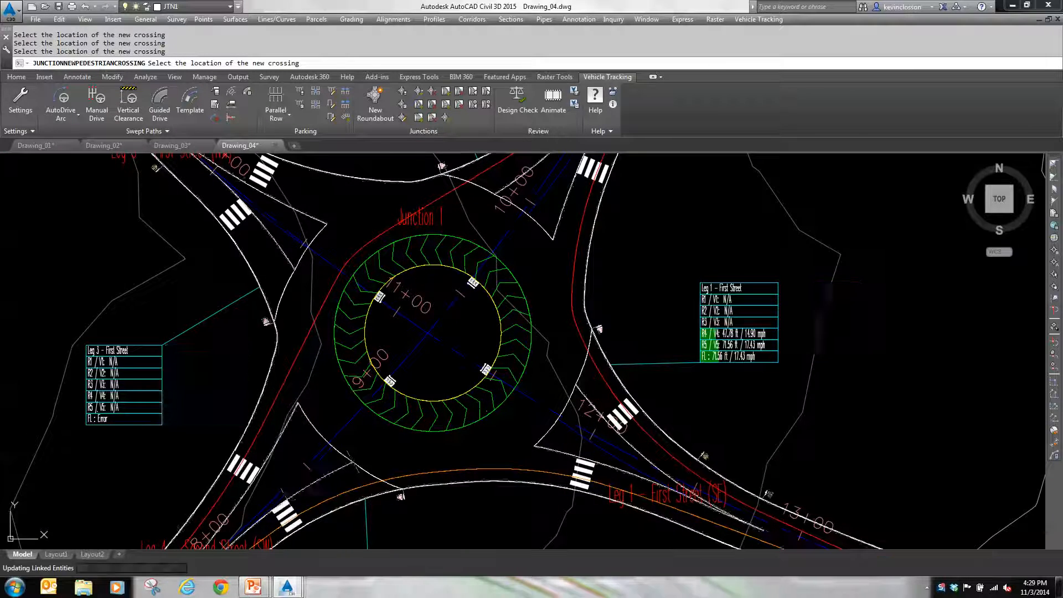
click(527, 471)
key(Return)
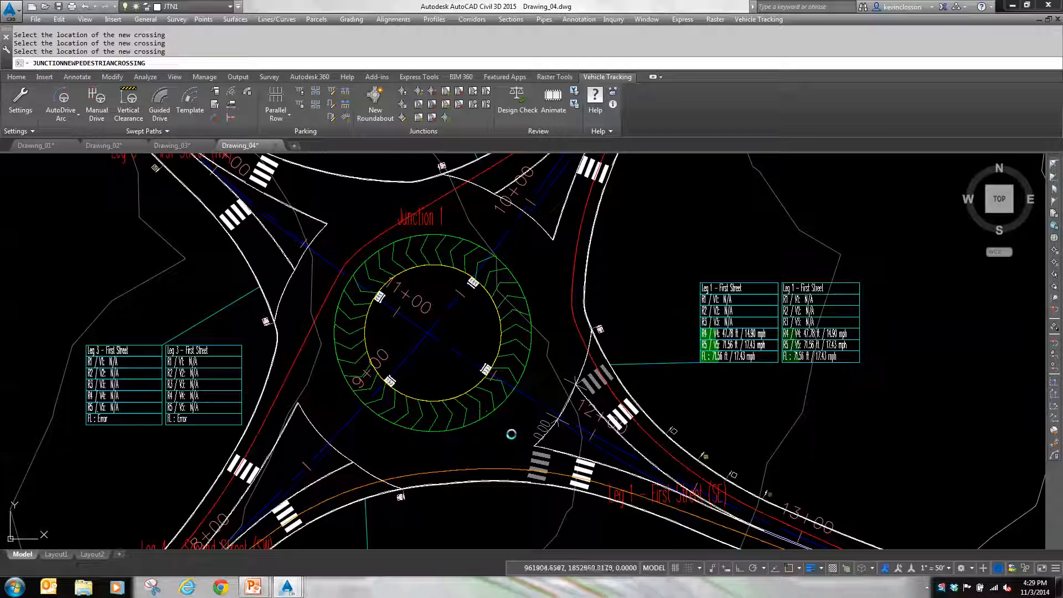
Step: Add a splitter island and rumble strips to Leg 1 - First Street (SE), starting the strips about 83 ft out along the approach
click(421, 105)
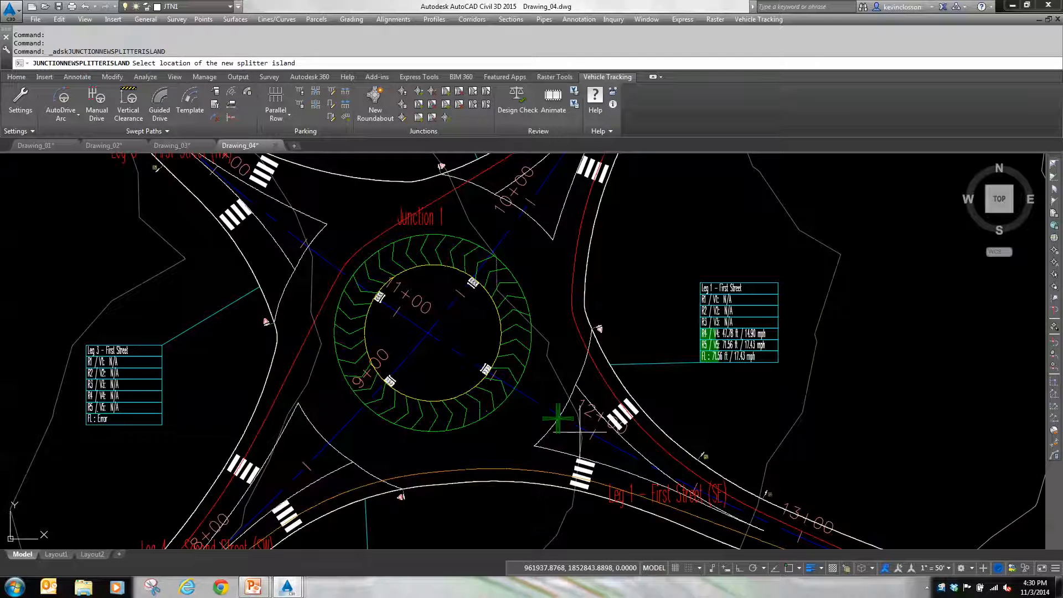
click(578, 432)
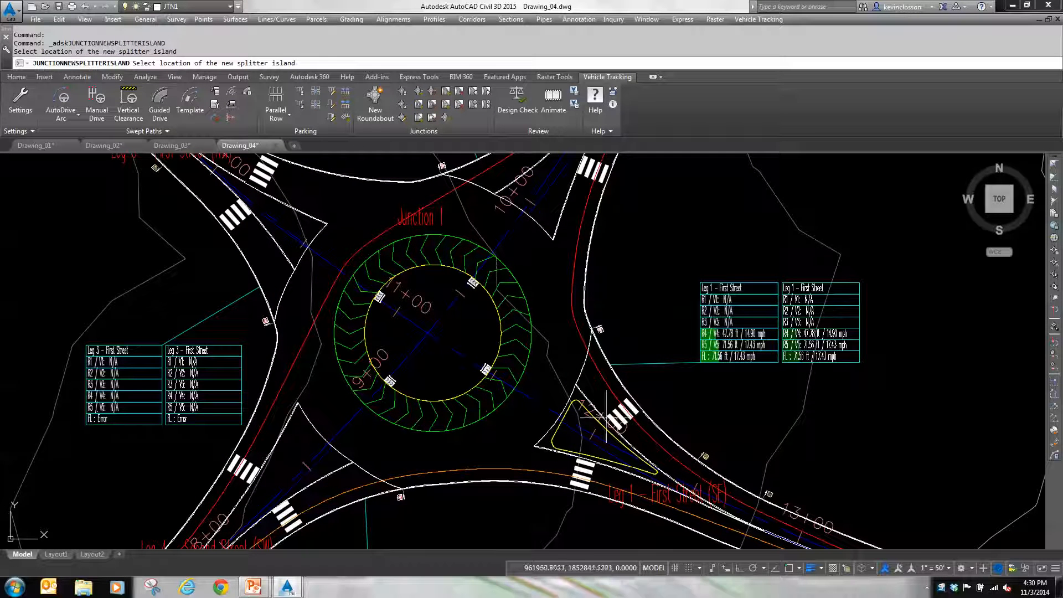
click(446, 93)
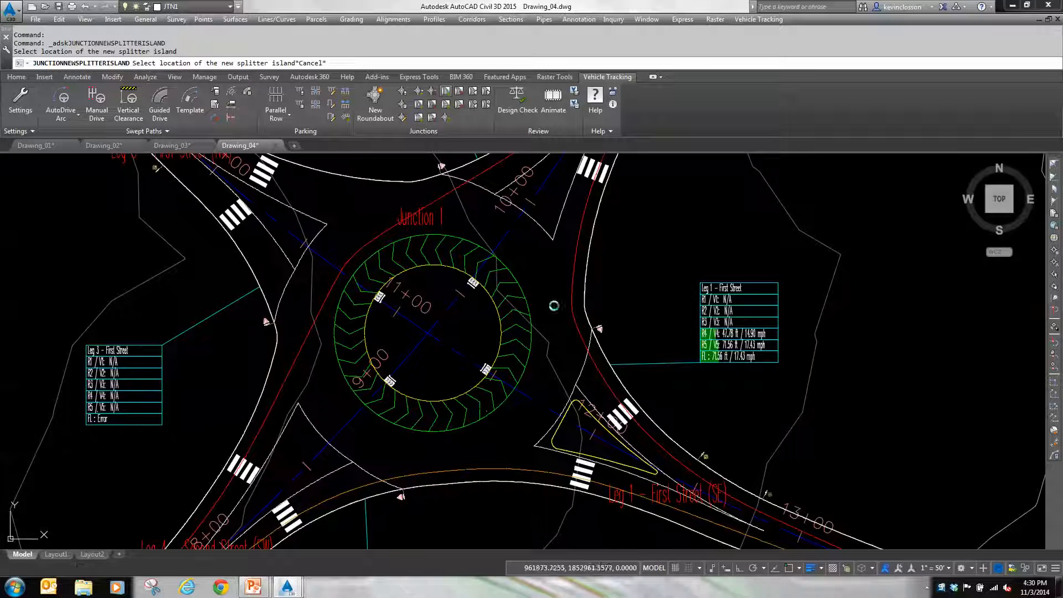
middle_drag(703, 487, 561, 304)
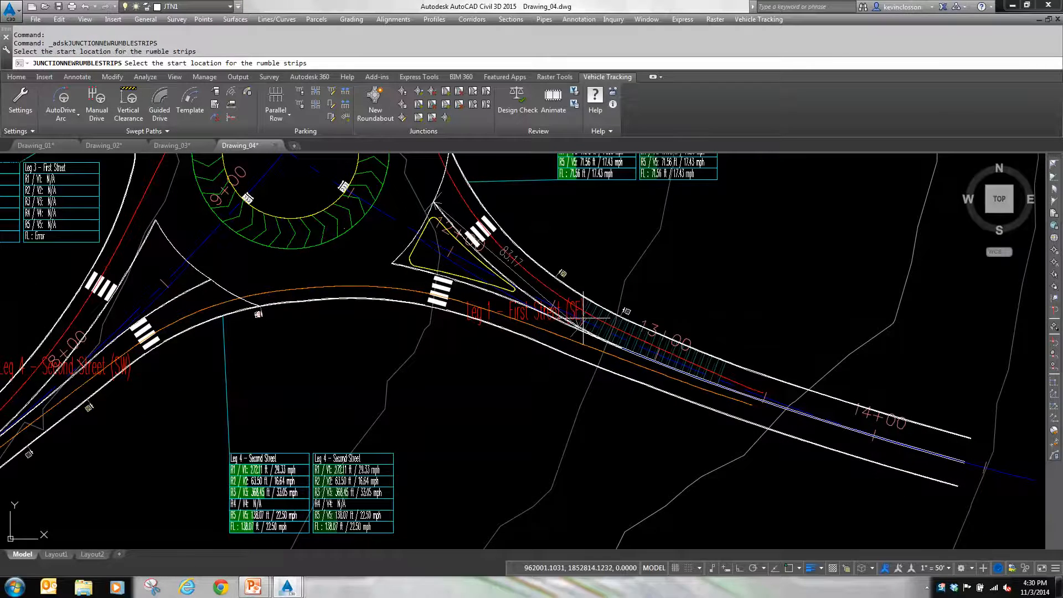
key(Return)
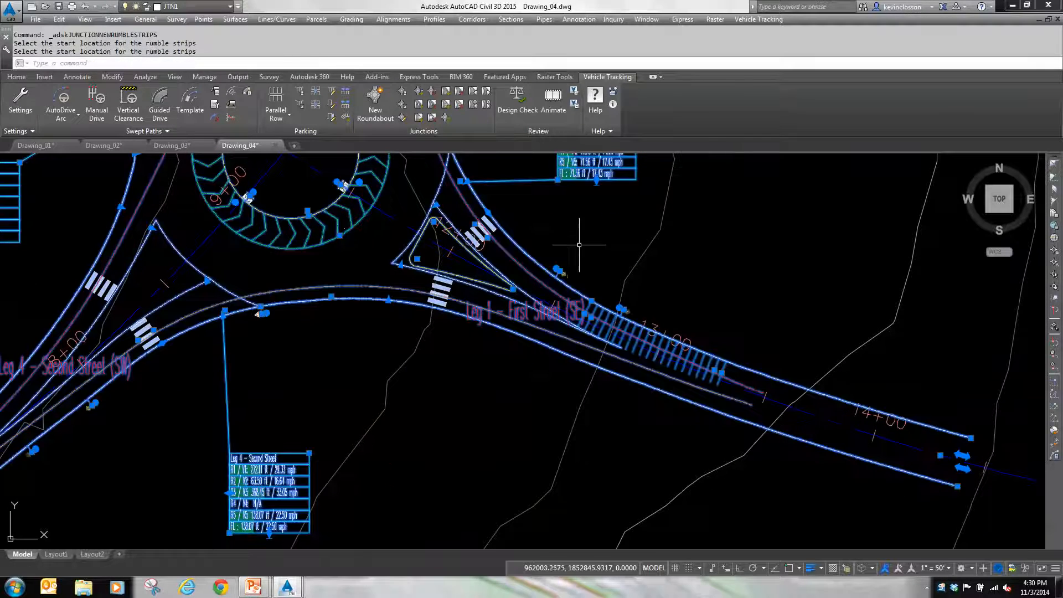
key(Escape)
key(Escape)
Step: Open the roundabout's junction properties for editing and show the accompanying parameter diagram beside them
middle_drag(589, 259, 620, 370)
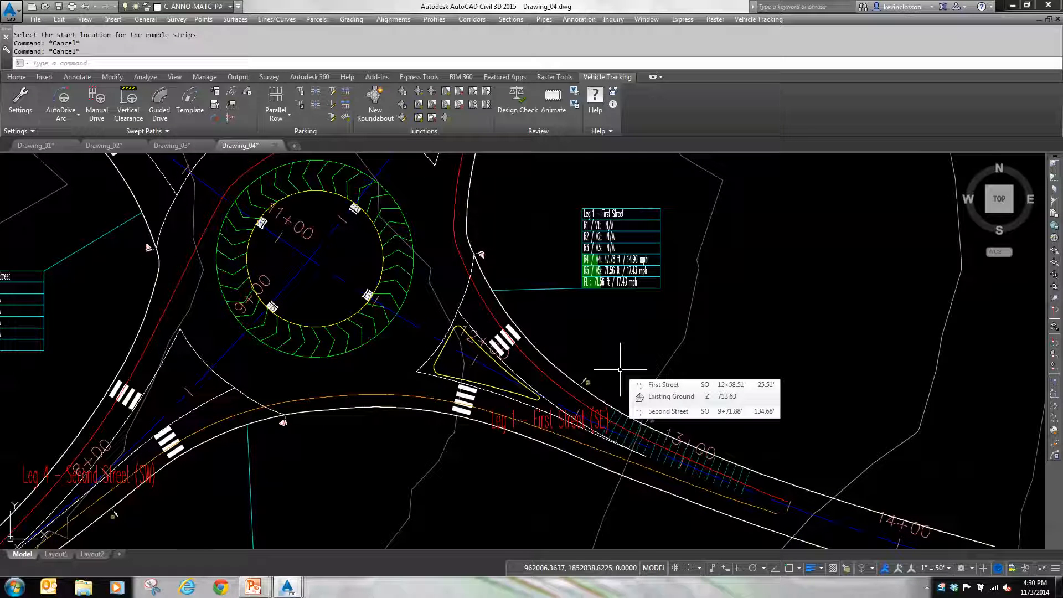
click(652, 437)
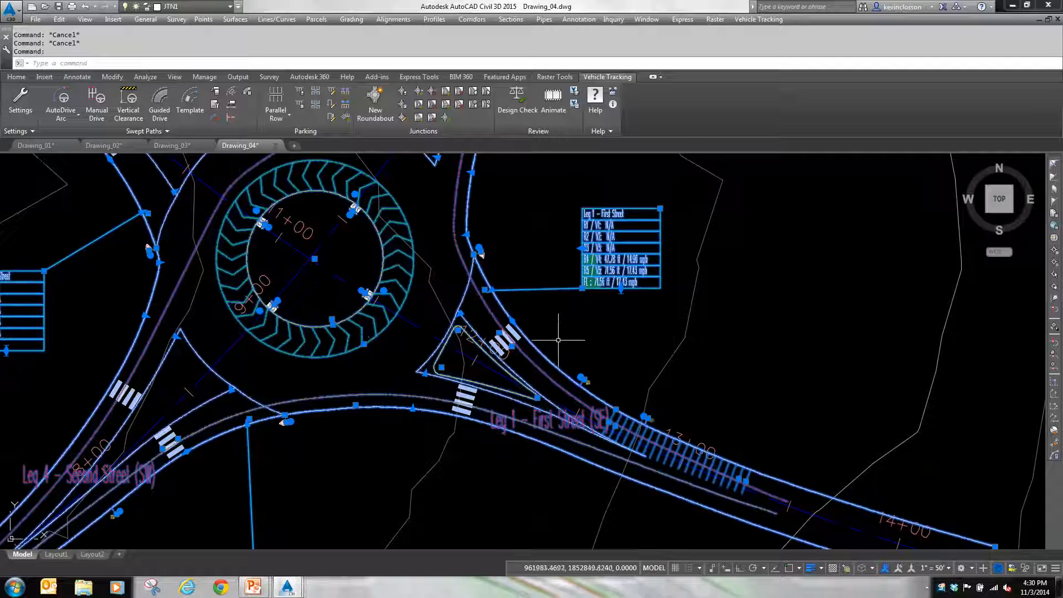
click(402, 119)
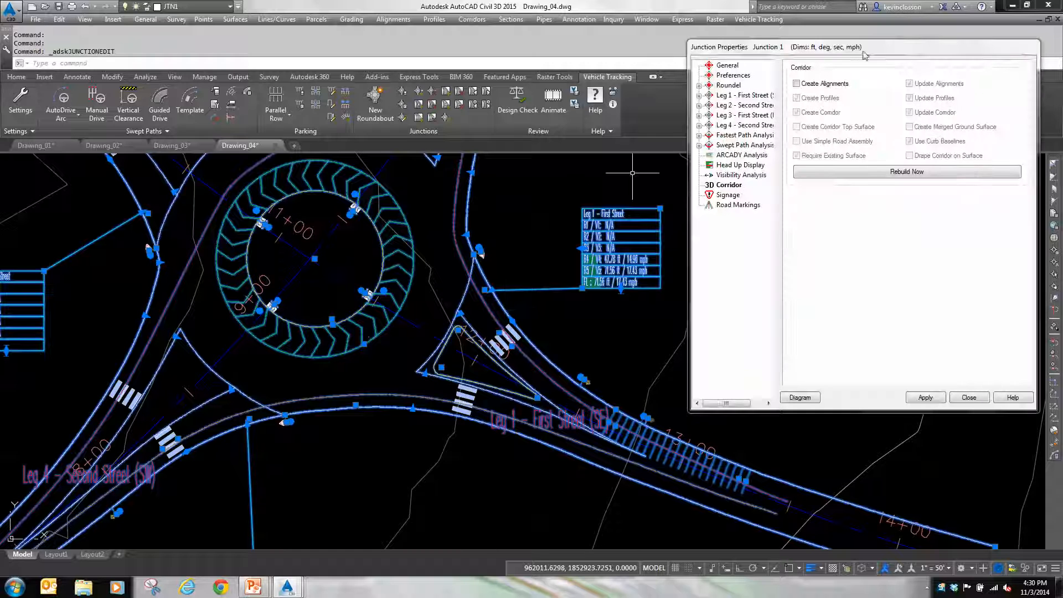
drag(866, 56, 752, 75)
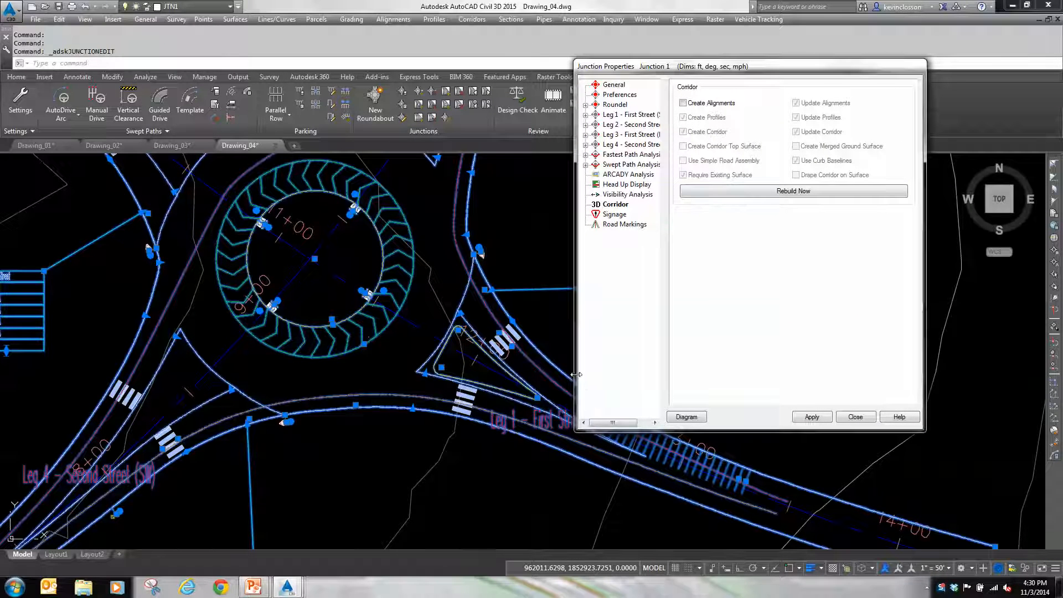
drag(576, 375, 531, 359)
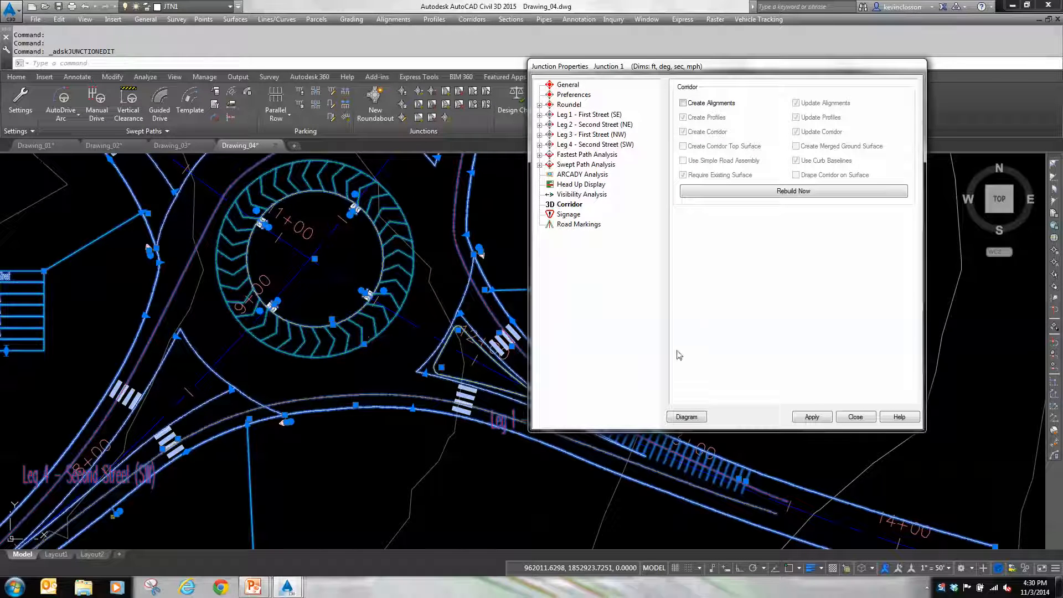
click(686, 417)
drag(465, 64, 943, 242)
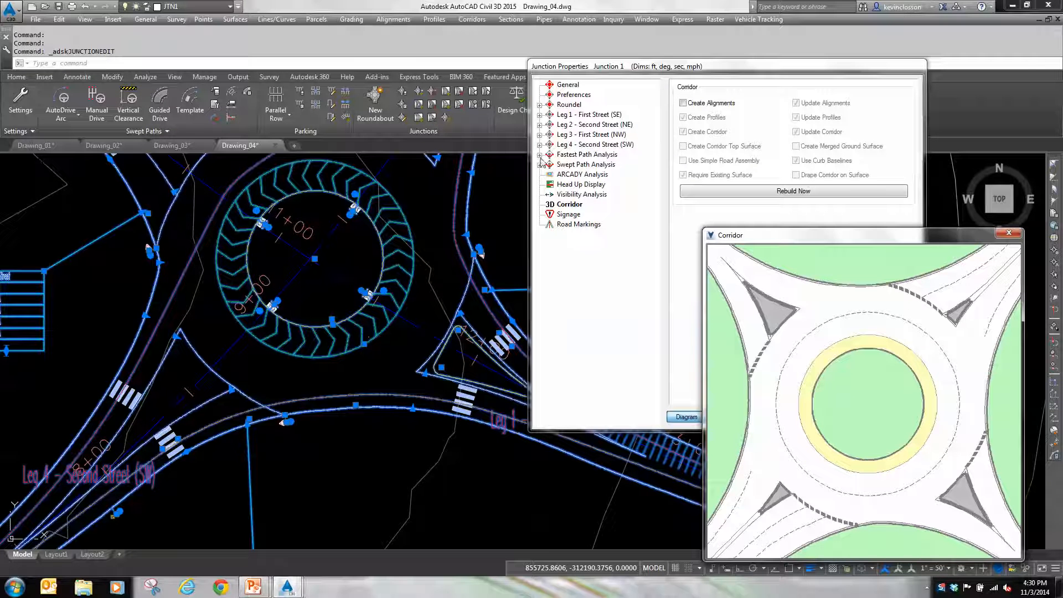
Step: Examine the Leg 1 - First Street (SE) parameters with their diagrams, including the approach lane width and the crosswalk's offset from the entry
click(581, 115)
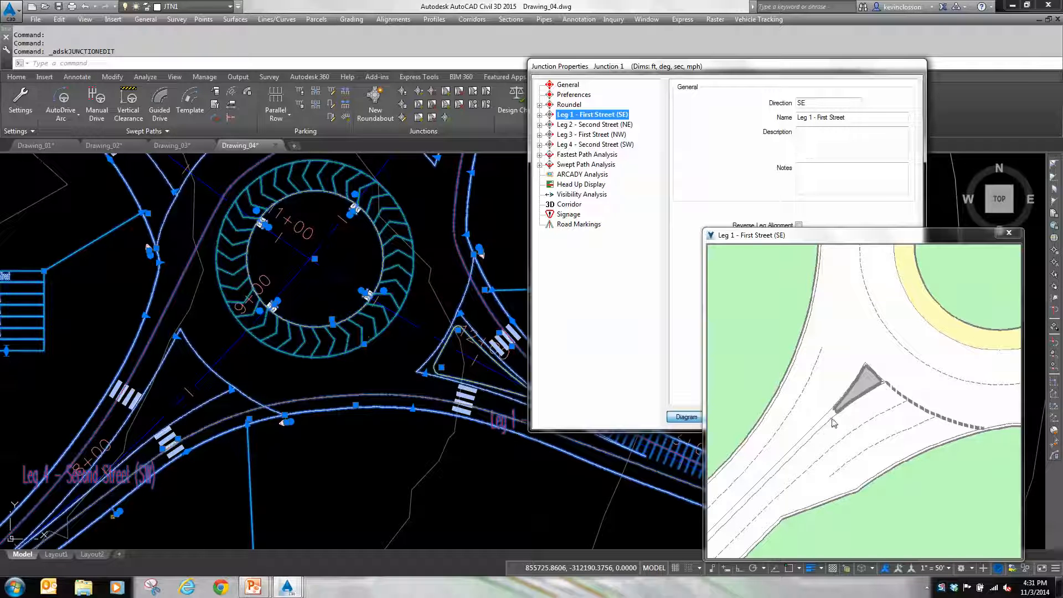
click(539, 115)
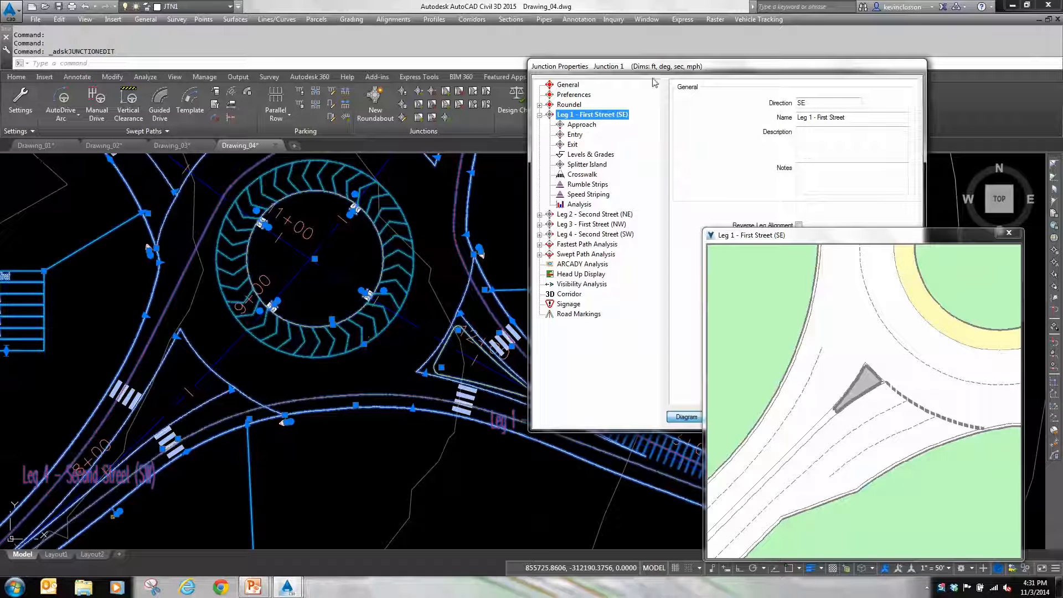
drag(654, 70, 615, 33)
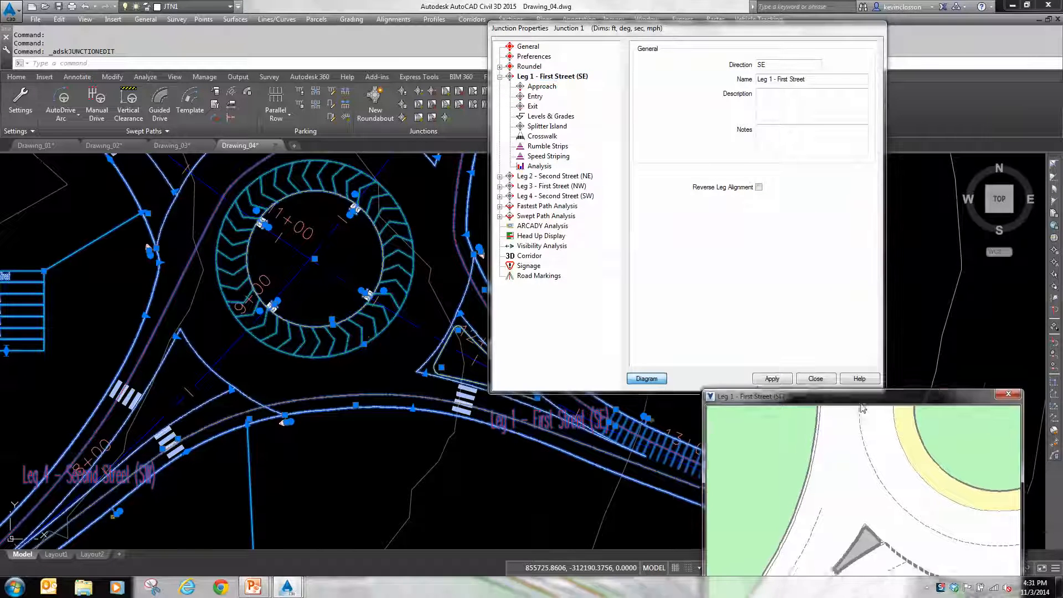
drag(862, 409, 862, 240)
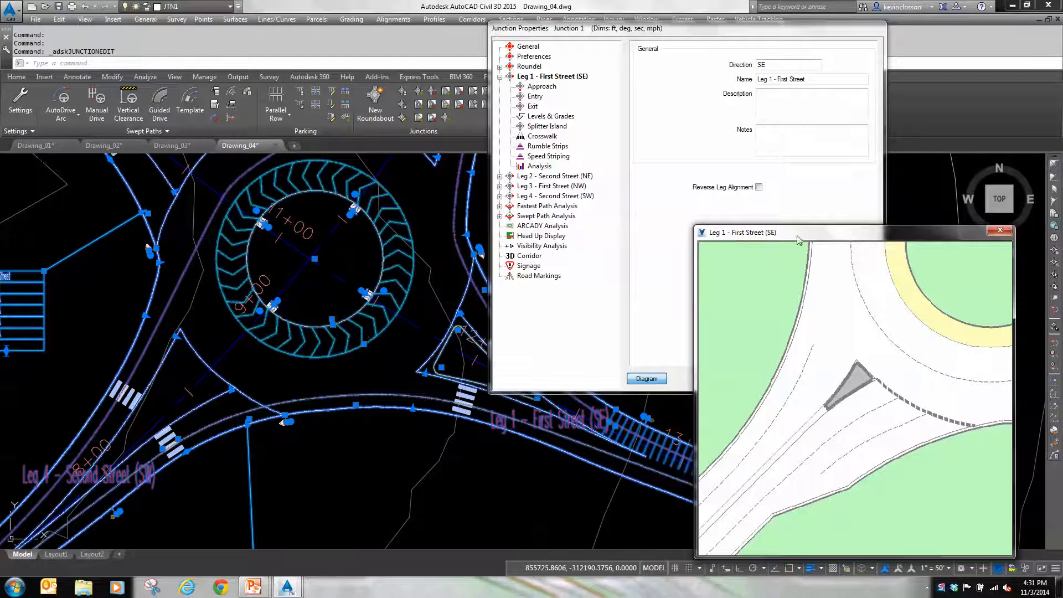
drag(798, 240, 137, 20)
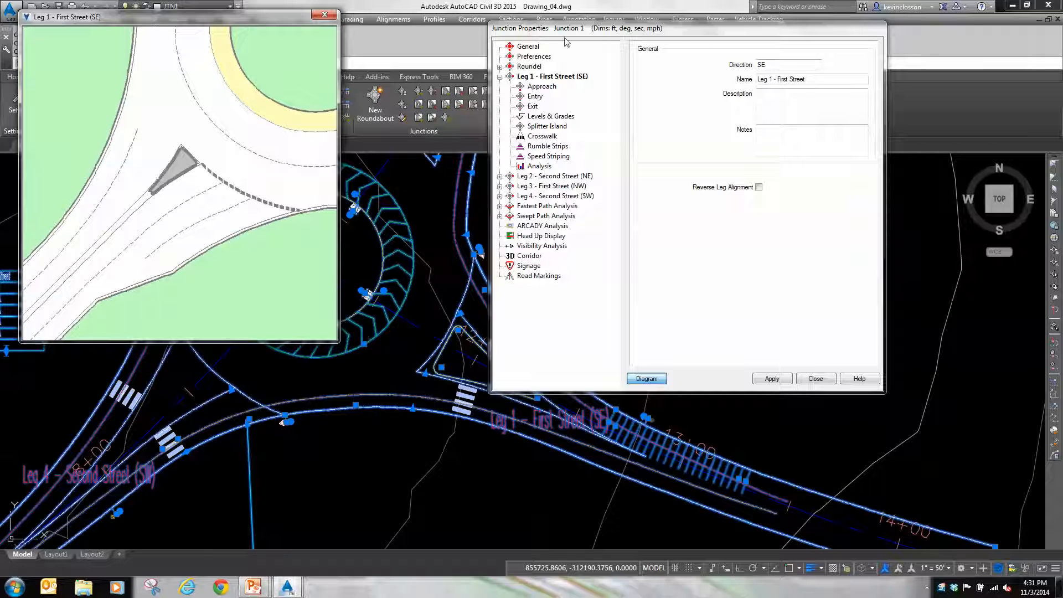
drag(677, 33, 776, 28)
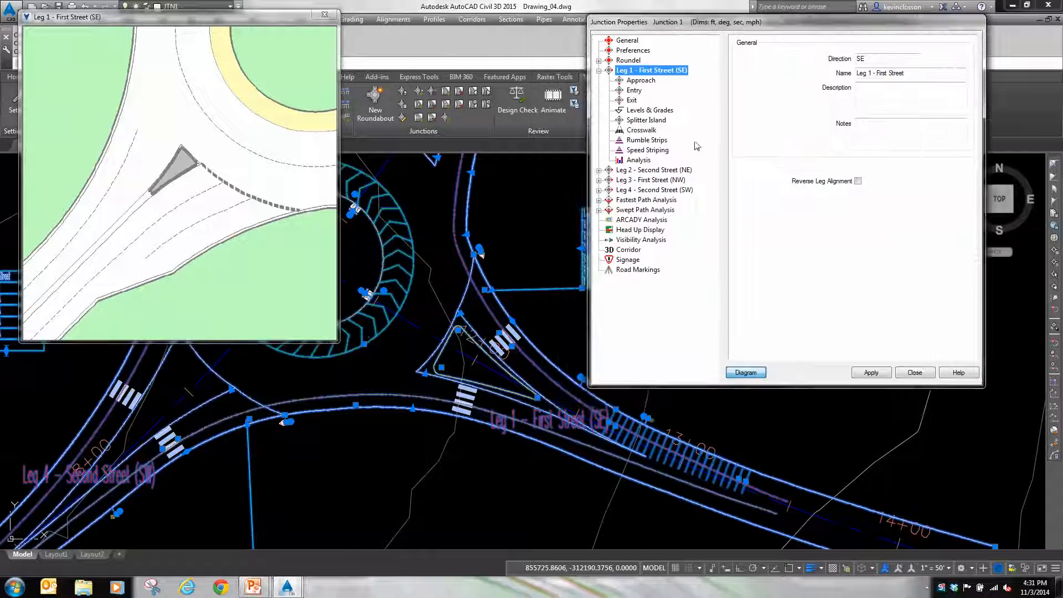
click(648, 83)
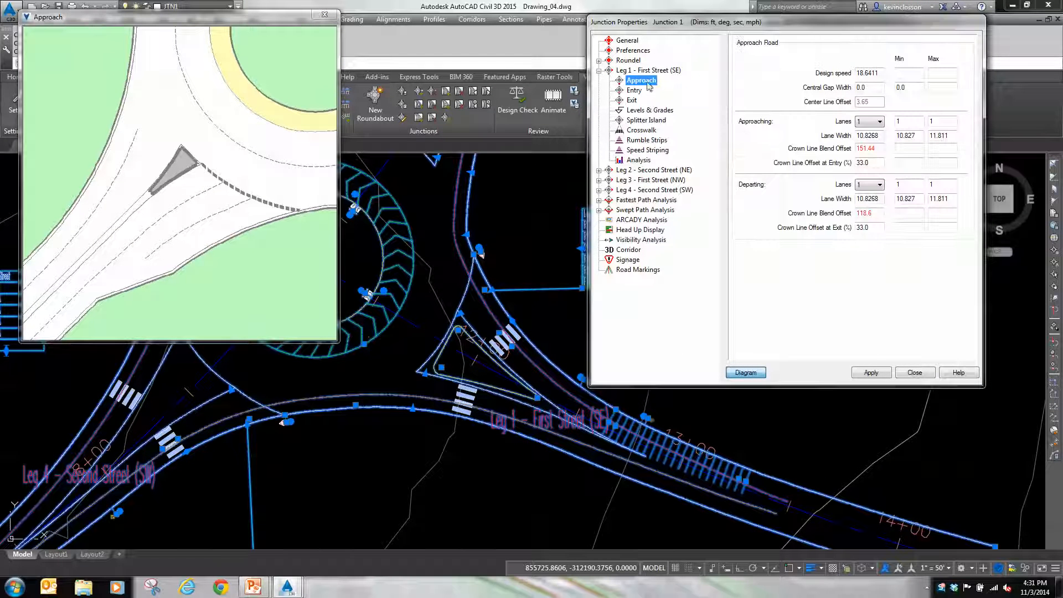
click(870, 136)
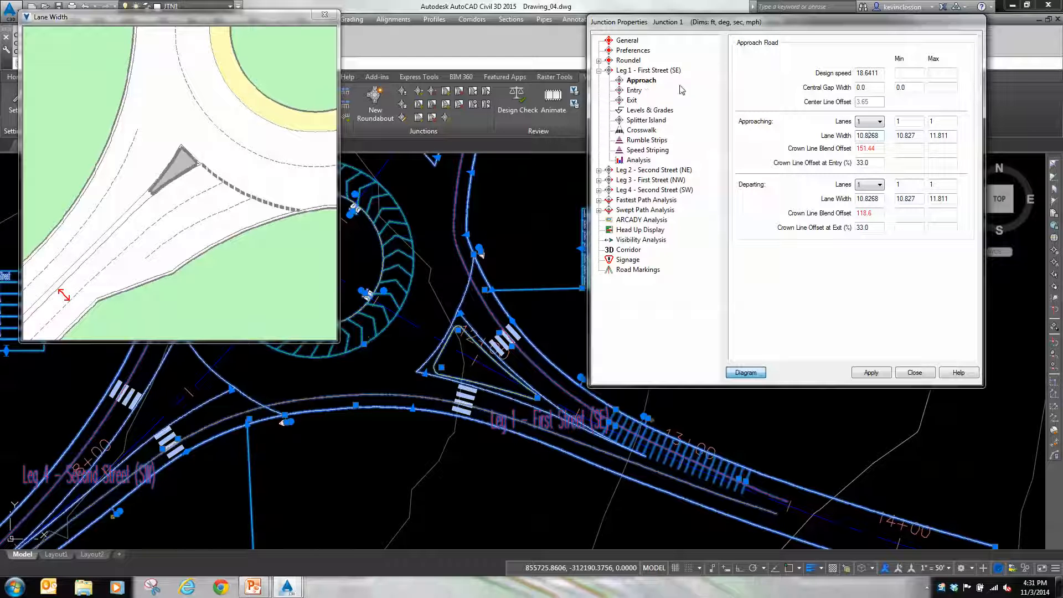
click(638, 131)
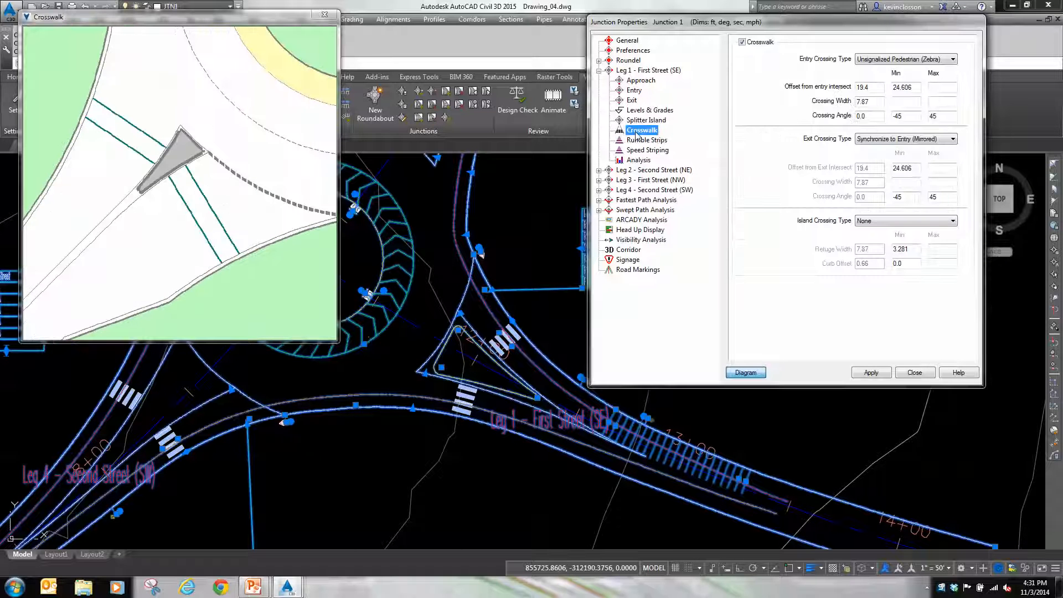
click(863, 90)
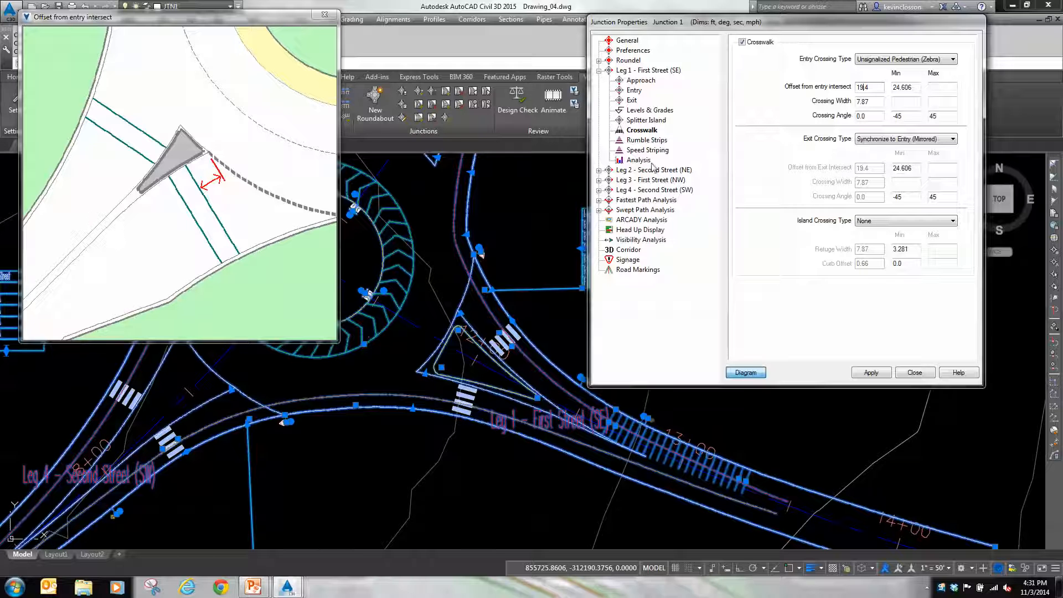
Step: Examine the Leg 1 - First Street (SE) rumble strip parameters with their diagram, including the outer offset from entry, and close the junction properties
click(661, 141)
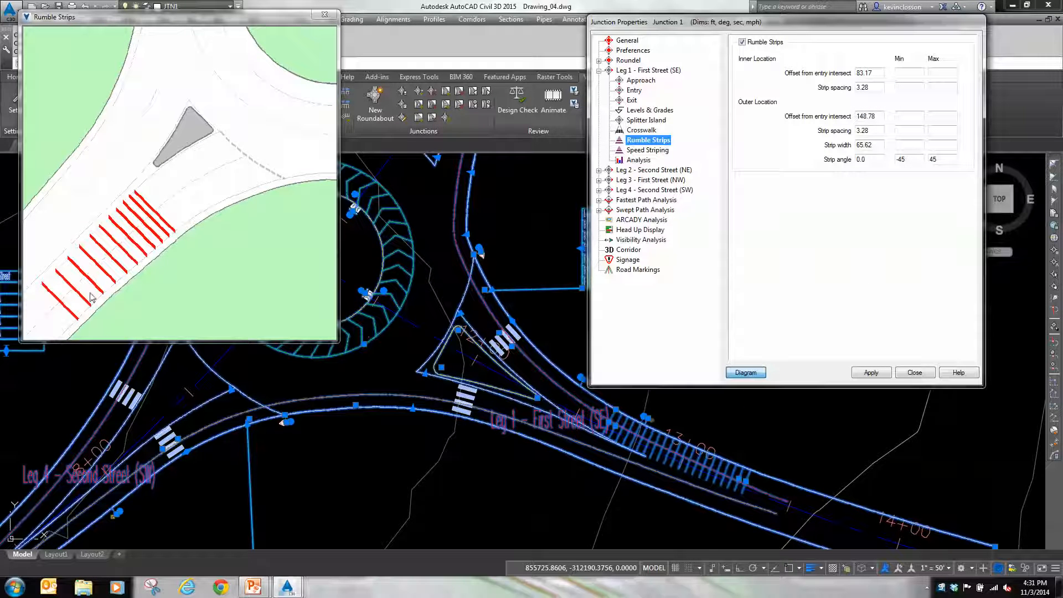
click(868, 116)
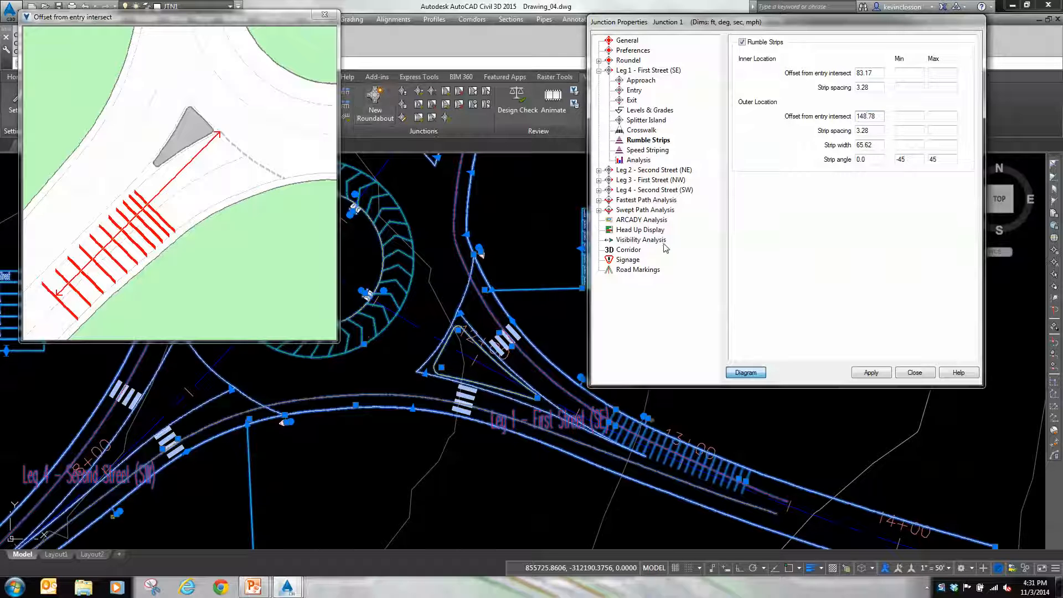
click(748, 377)
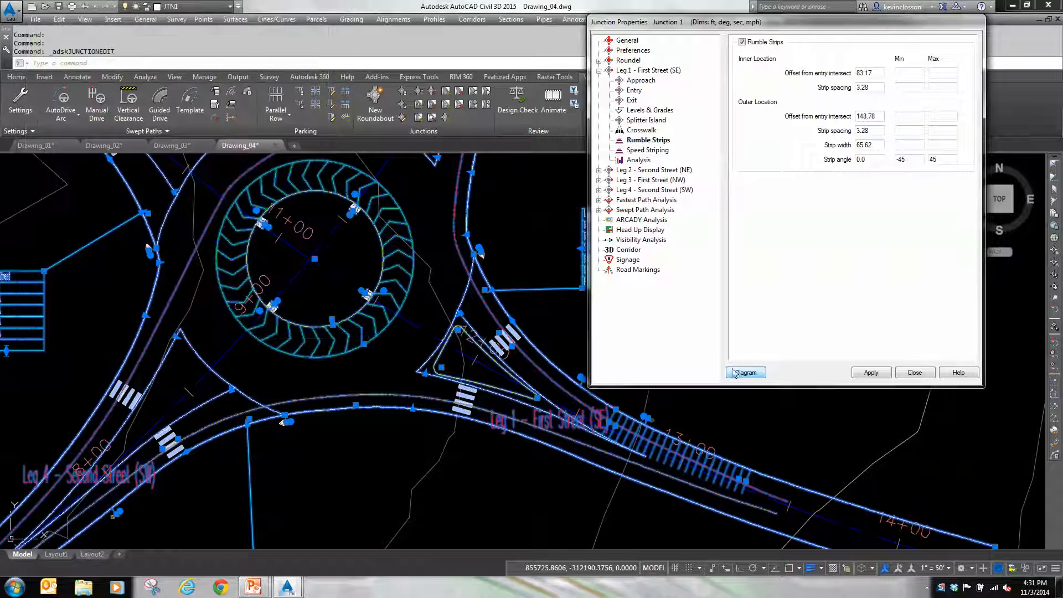
key(Escape)
mouse_move(402, 299)
middle_down()
mouse_move(509, 389)
mouse_move(552, 388)
middle_up()
key(Escape)
key(Escape)
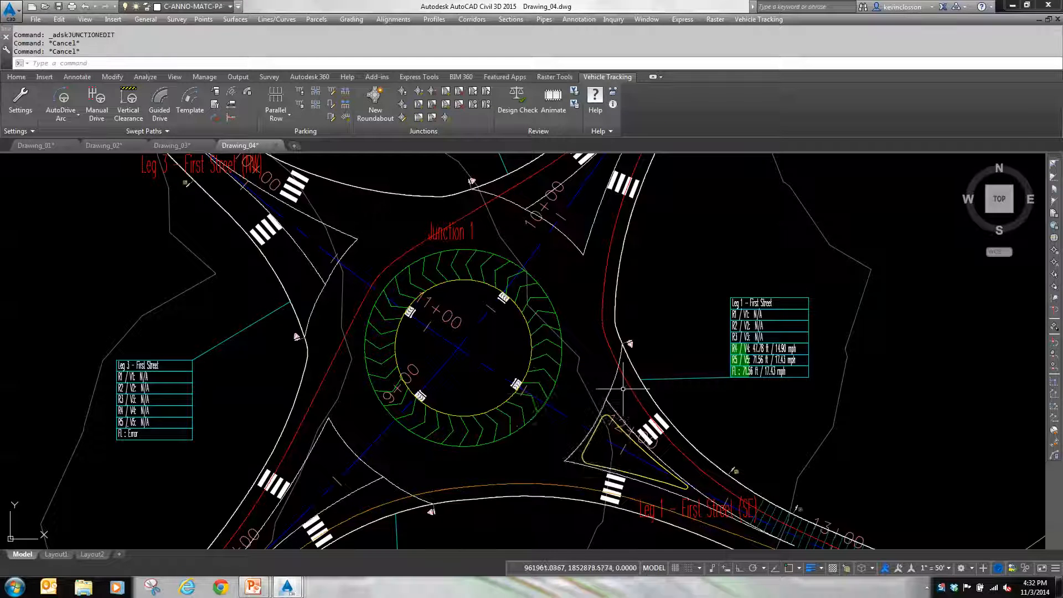
Step: Turn on Create Alignments in the roundabout's corridor properties, keeping profile and corridor creation enabled, and apply it to build the corridor model
click(531, 329)
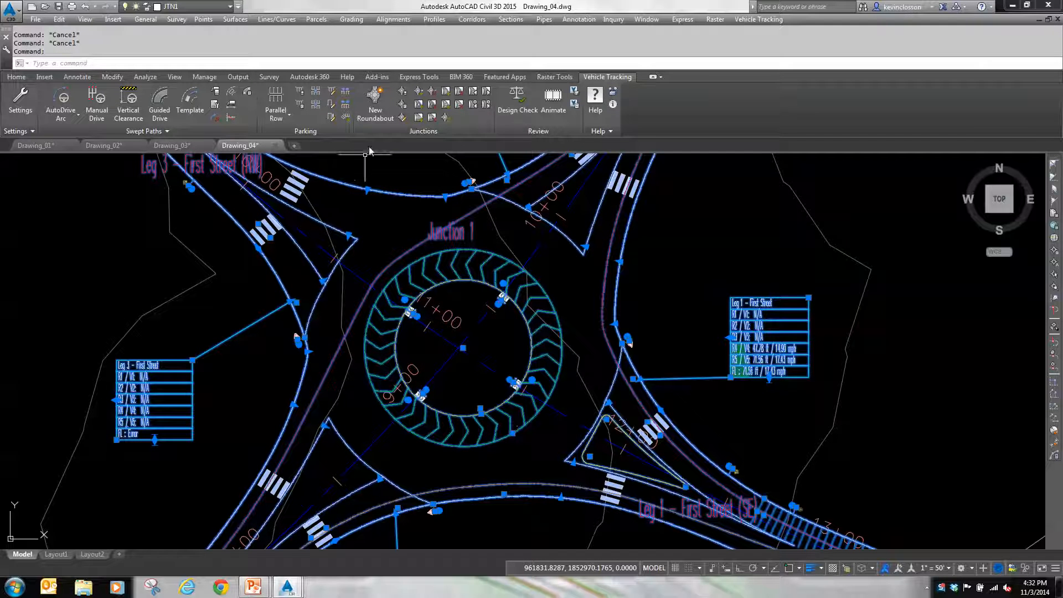
click(403, 117)
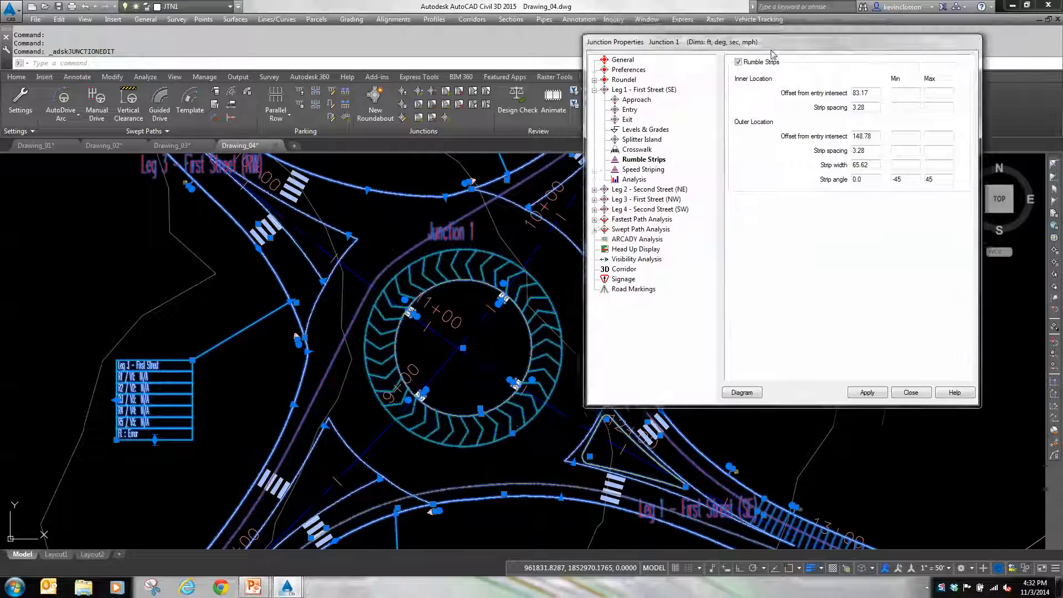
drag(782, 27, 707, 37)
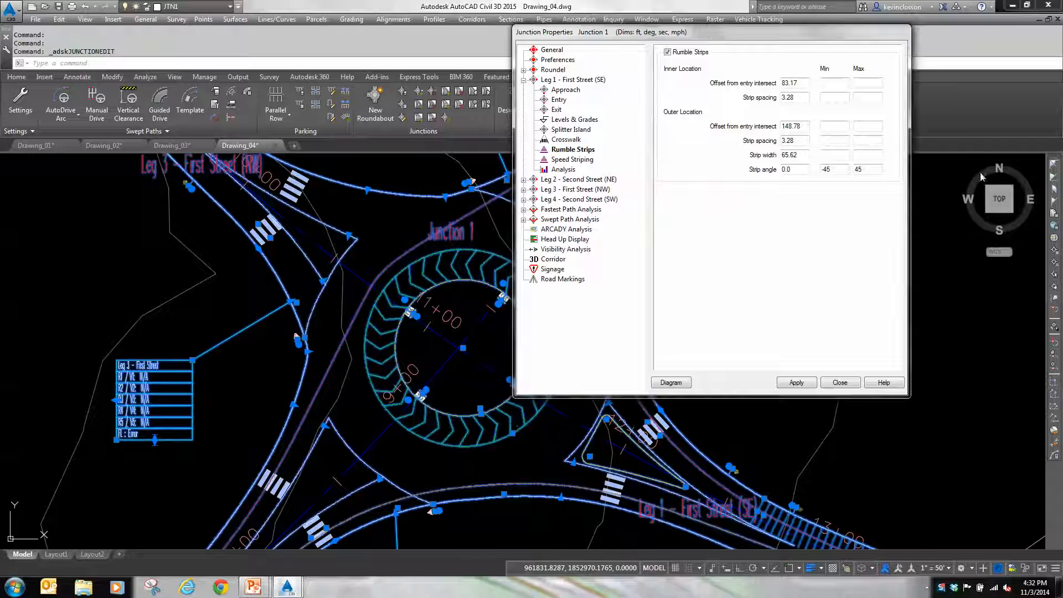
click(553, 51)
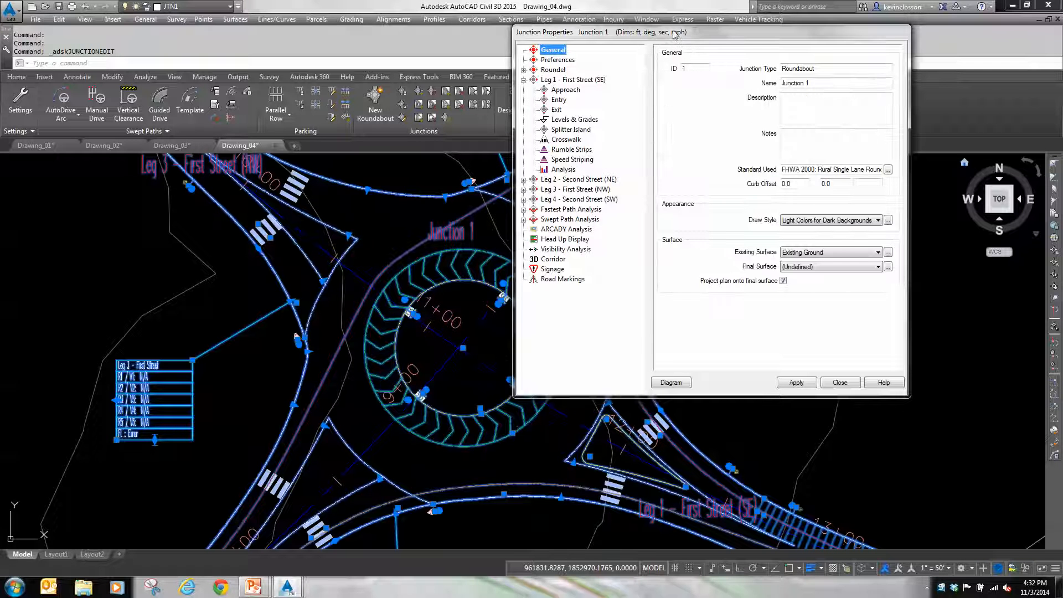
drag(675, 35, 674, 50)
click(522, 95)
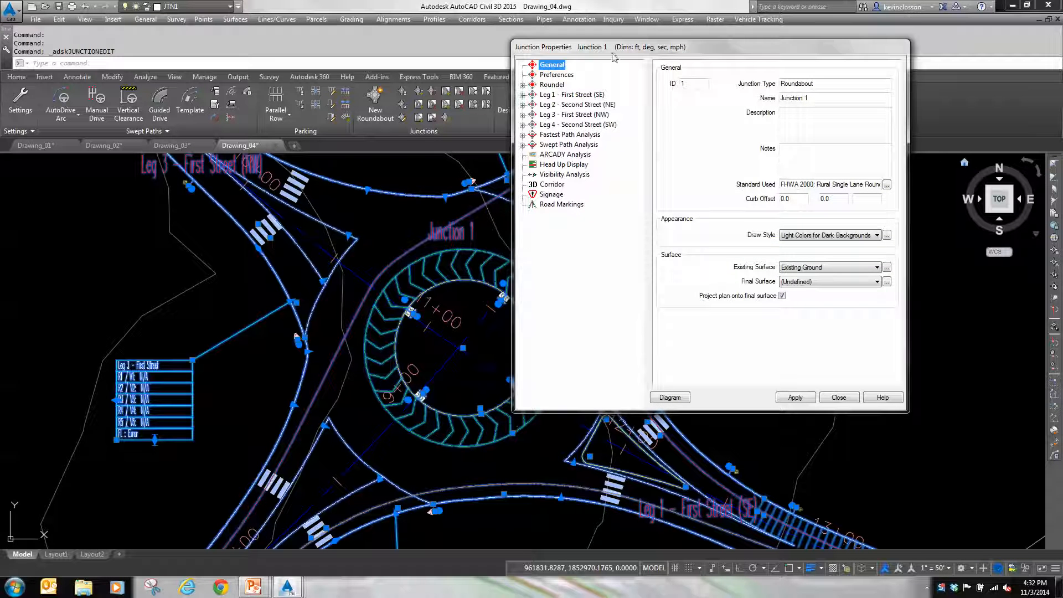
click(552, 185)
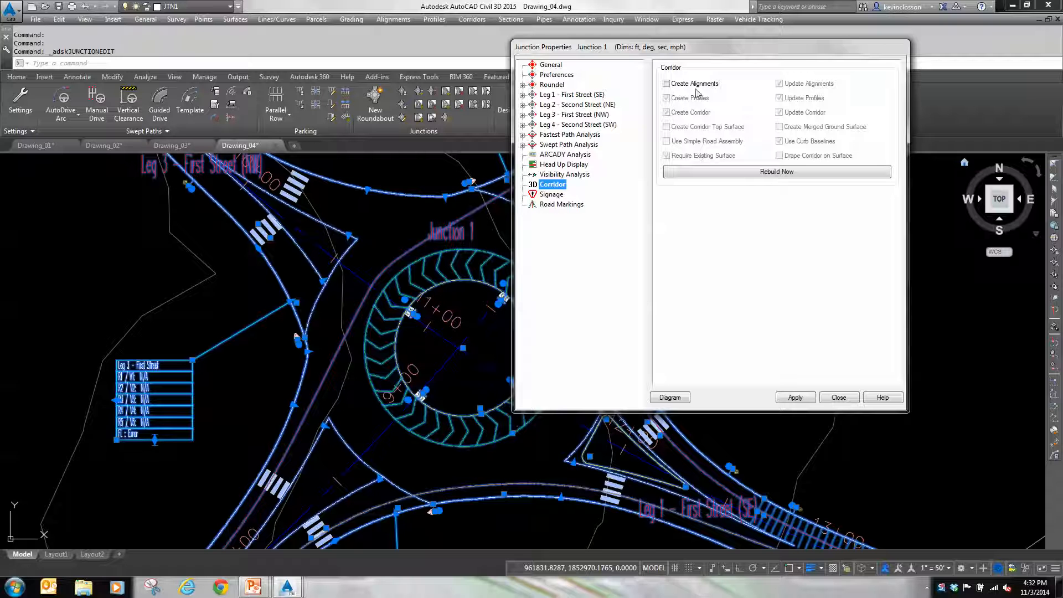
click(667, 84)
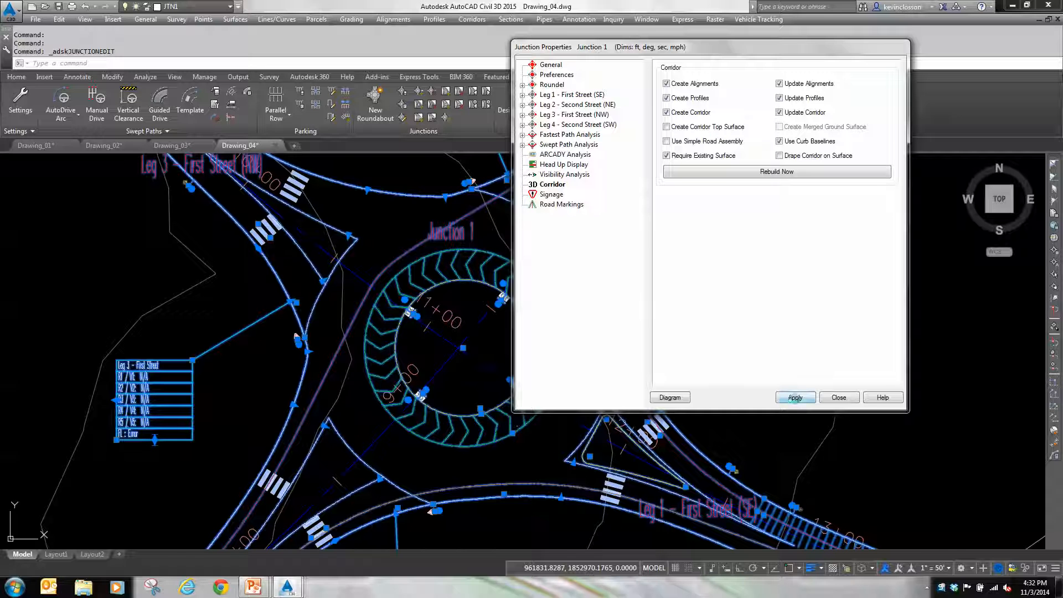
click(795, 398)
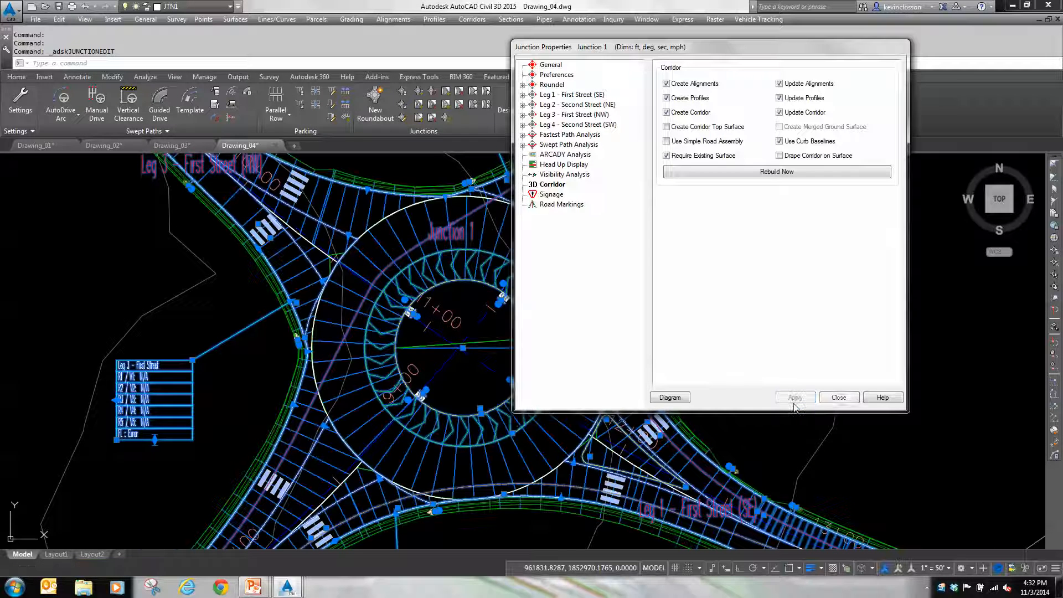
click(837, 398)
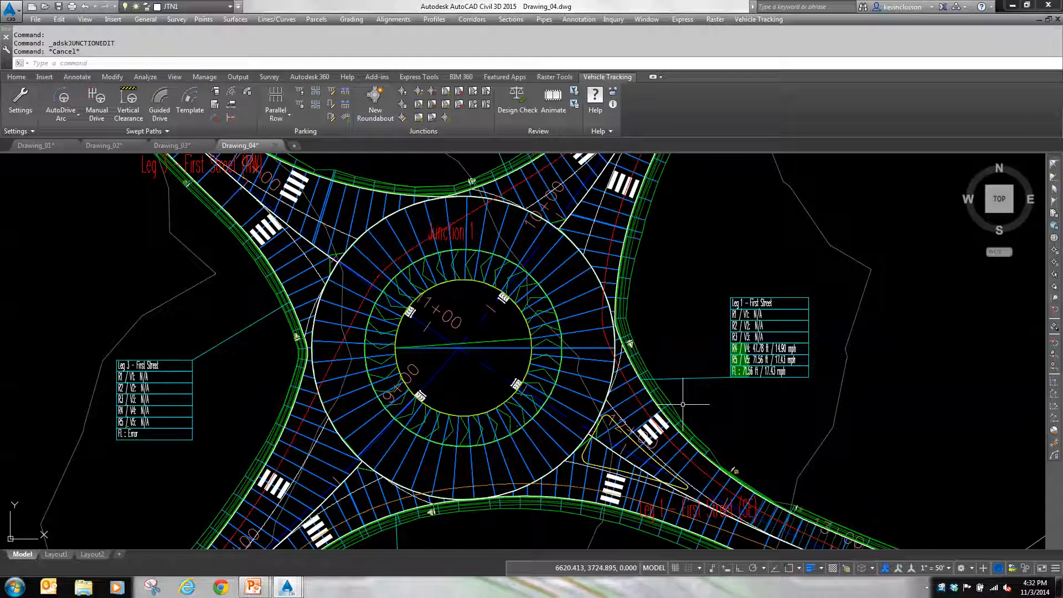
key(Escape)
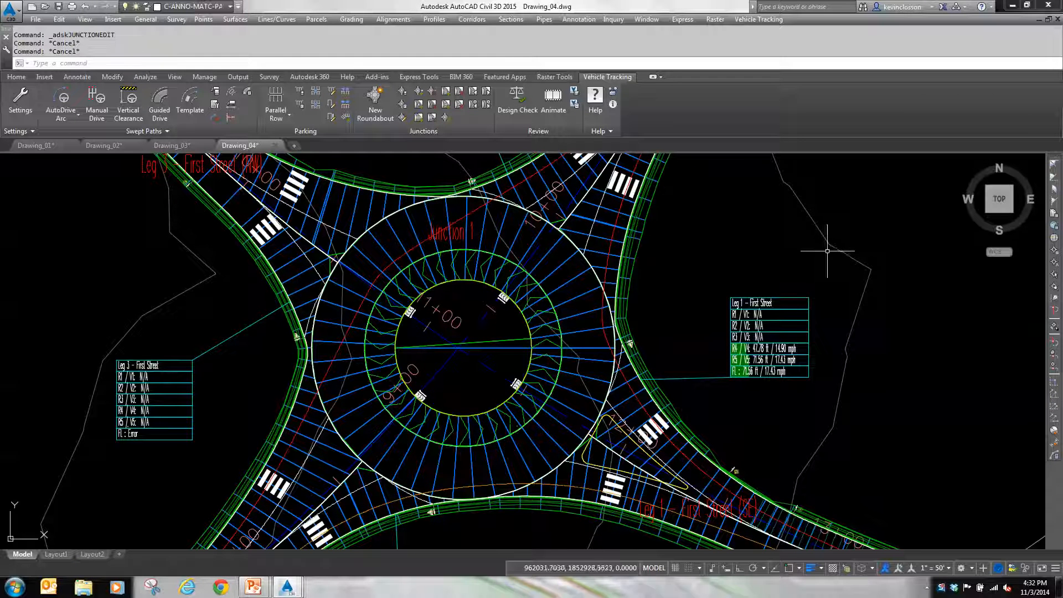
Step: Inspect the roundabout corridor in 3D in the Object Viewer from several angles, and return to the drawing without quitting
click(576, 278)
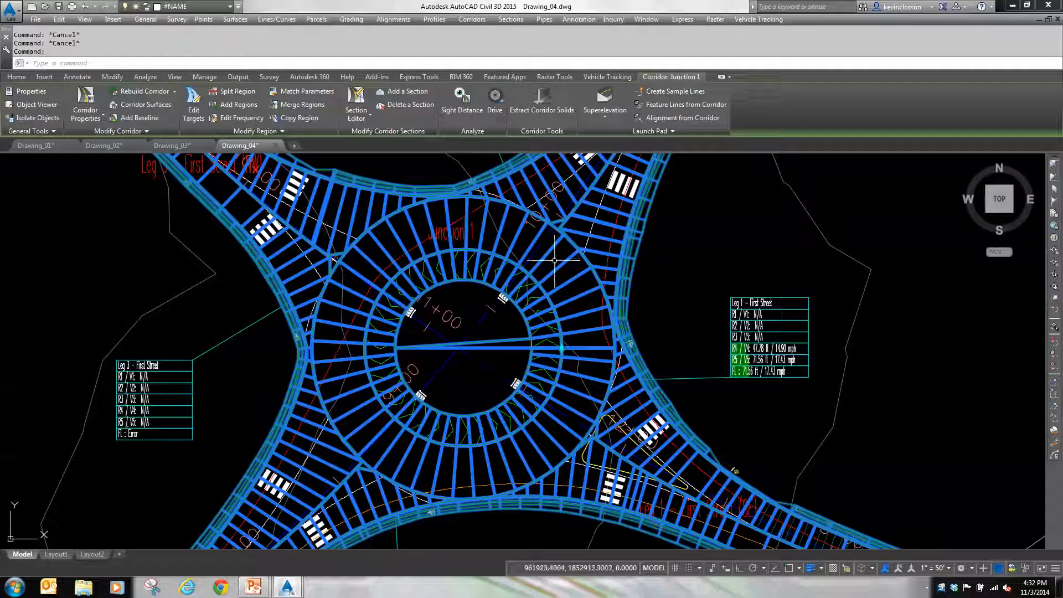
right_click(669, 250)
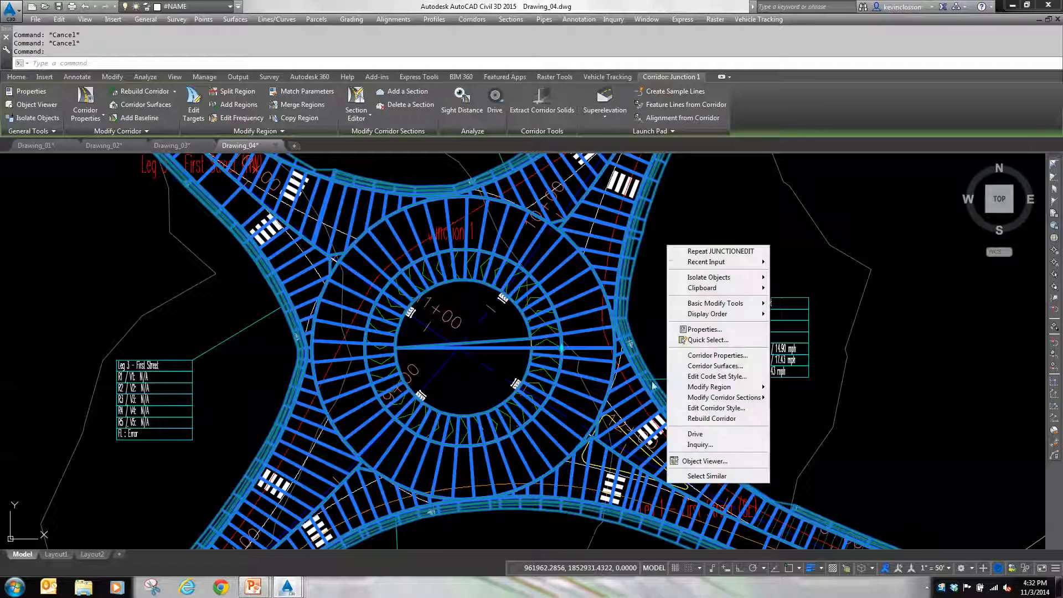
click(705, 461)
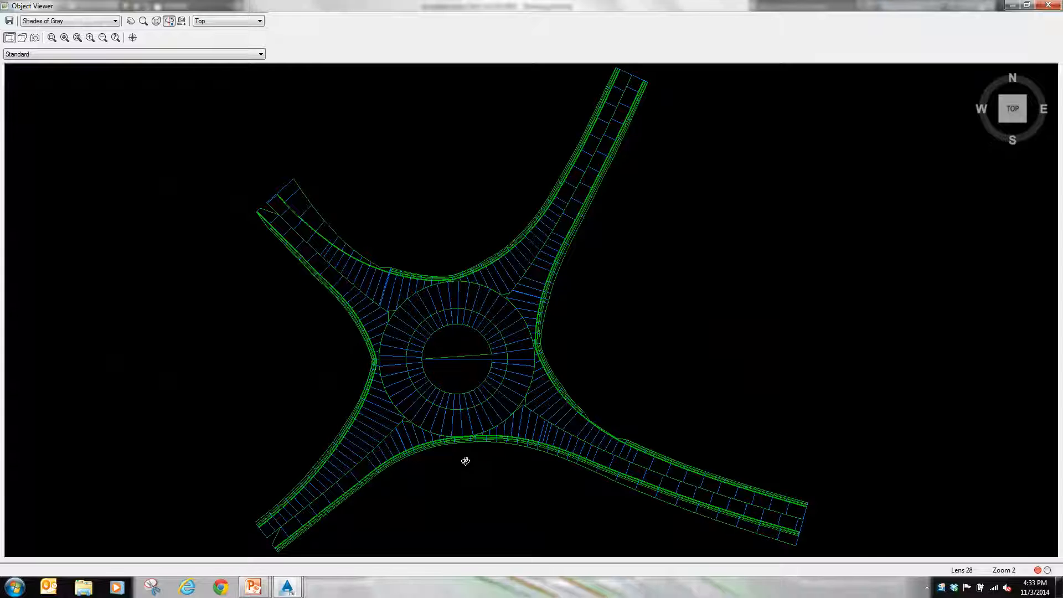
drag(465, 463, 500, 285)
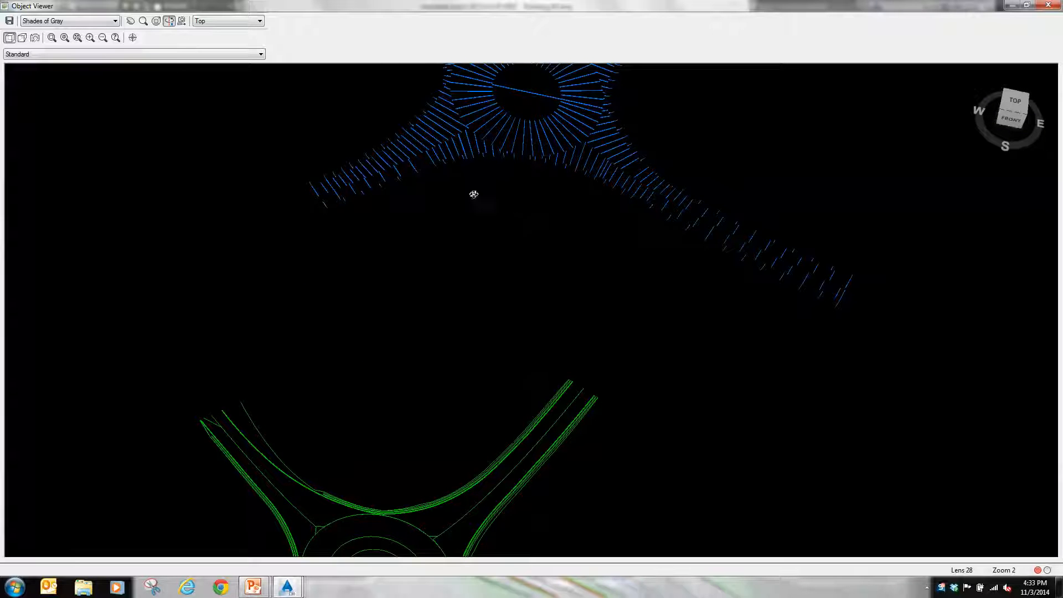
drag(507, 278, 482, 370)
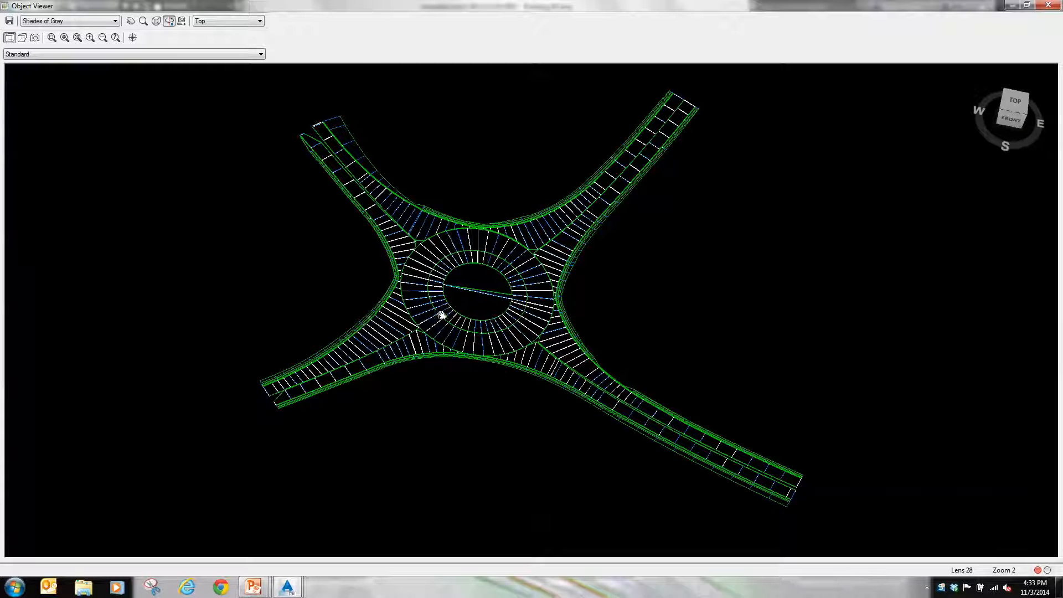
drag(435, 308, 494, 250)
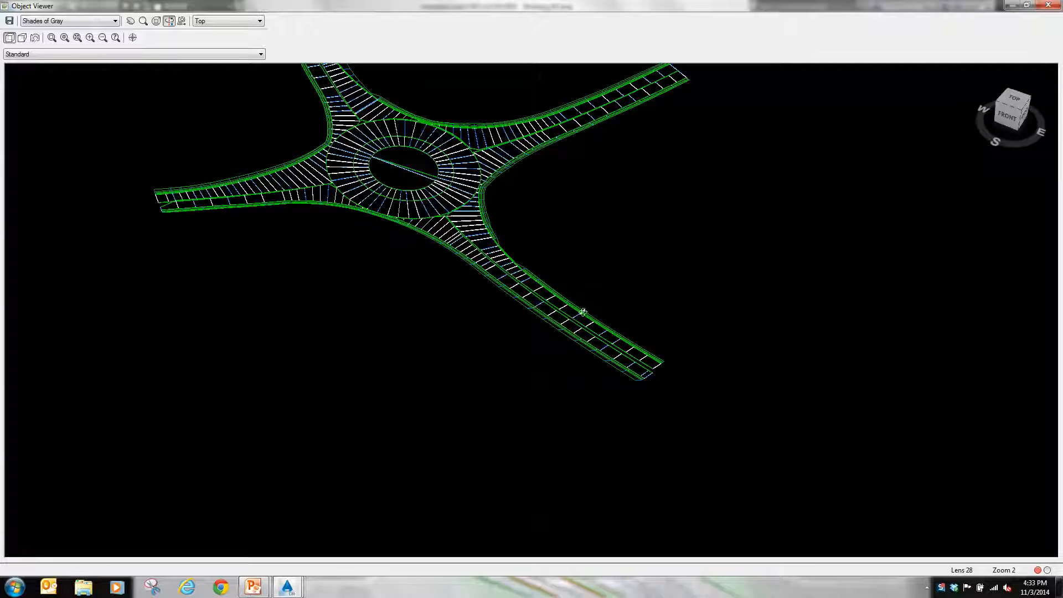
middle_drag(454, 96, 496, 198)
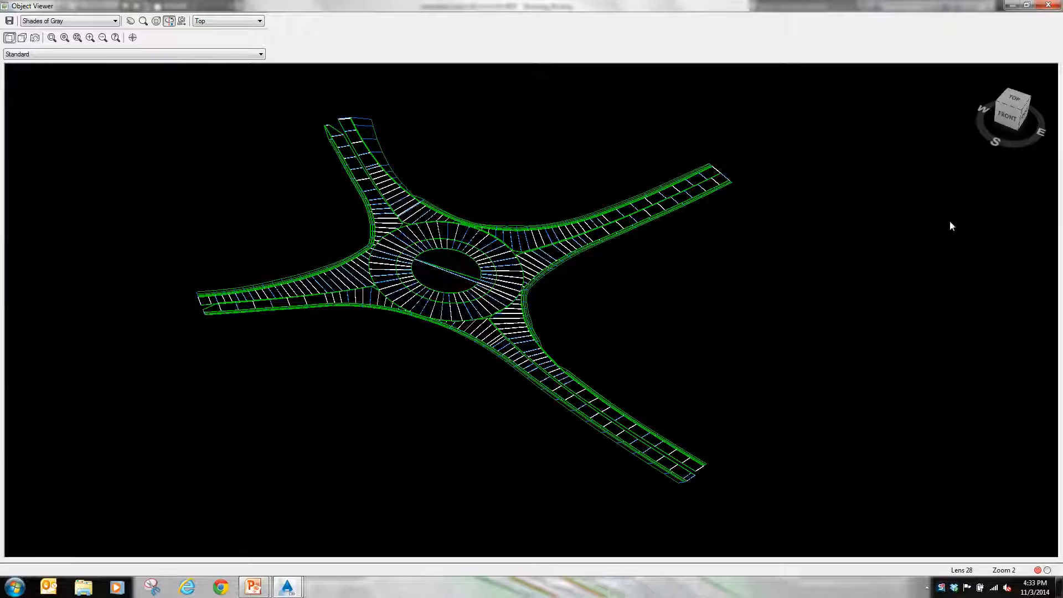
click(1047, 8)
click(1049, 5)
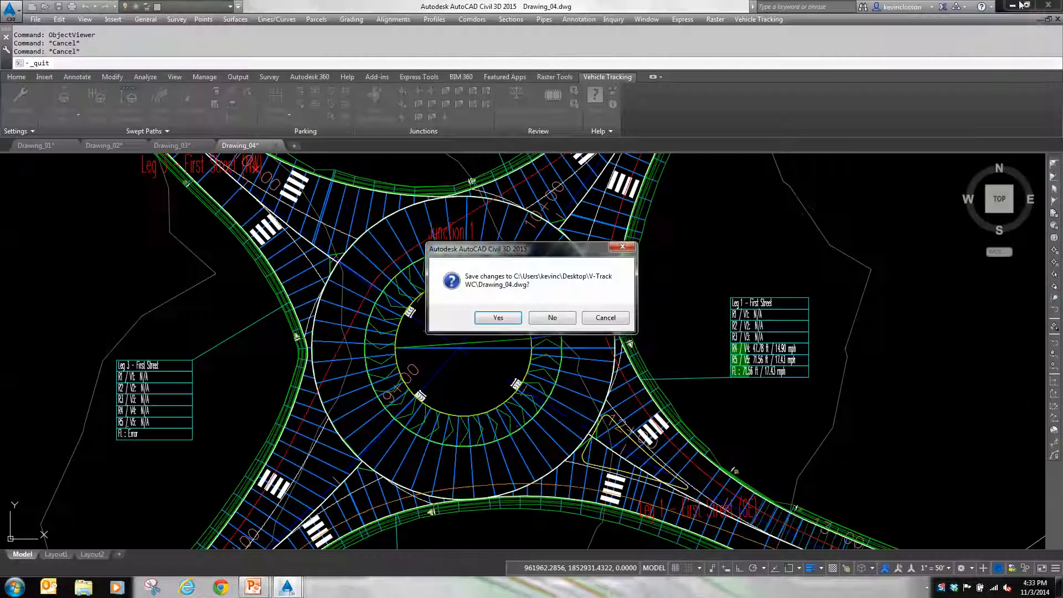
click(632, 251)
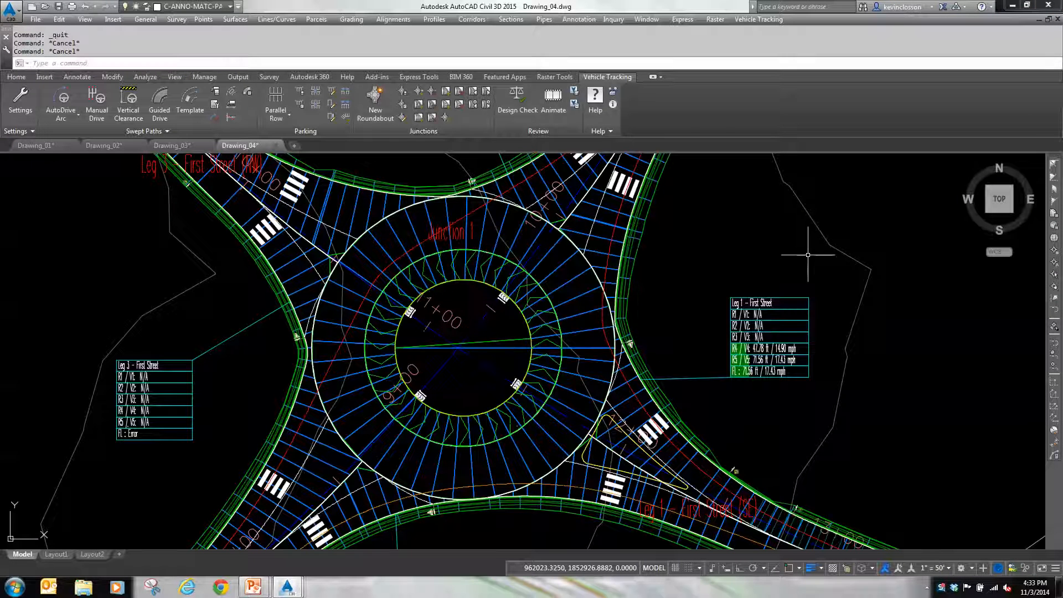
Step: Place an SU-30 Single Unit Truck from the AASHTO 2011 (US Customary) library in the entry lane of Leg 4 - Second Street (SW)
scroll(674, 296, down, 2)
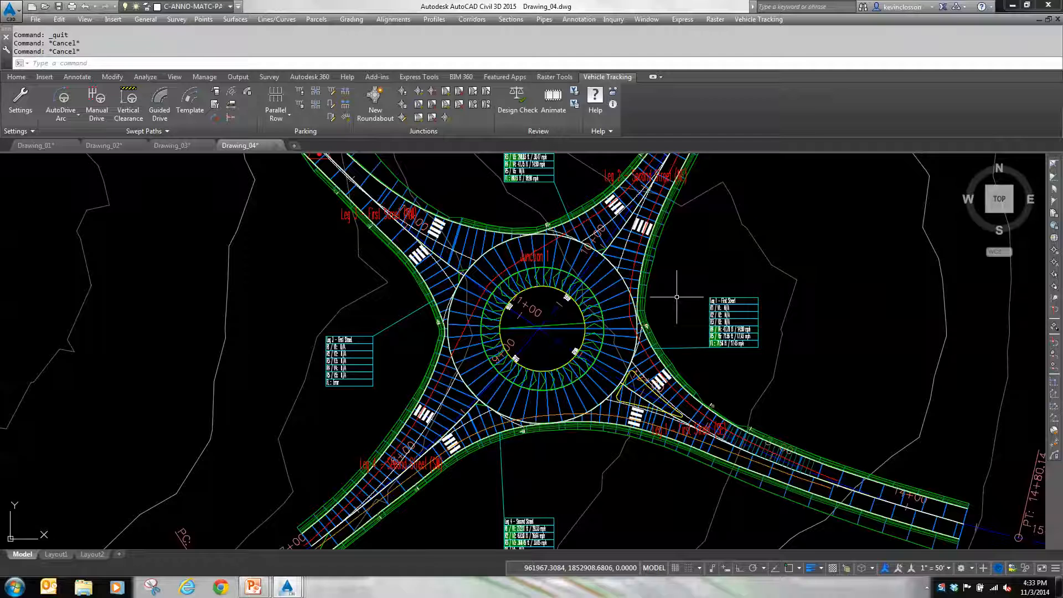
scroll(678, 297, down, 2)
mouse_move(678, 297)
middle_down()
mouse_move(673, 321)
mouse_move(590, 367)
middle_up()
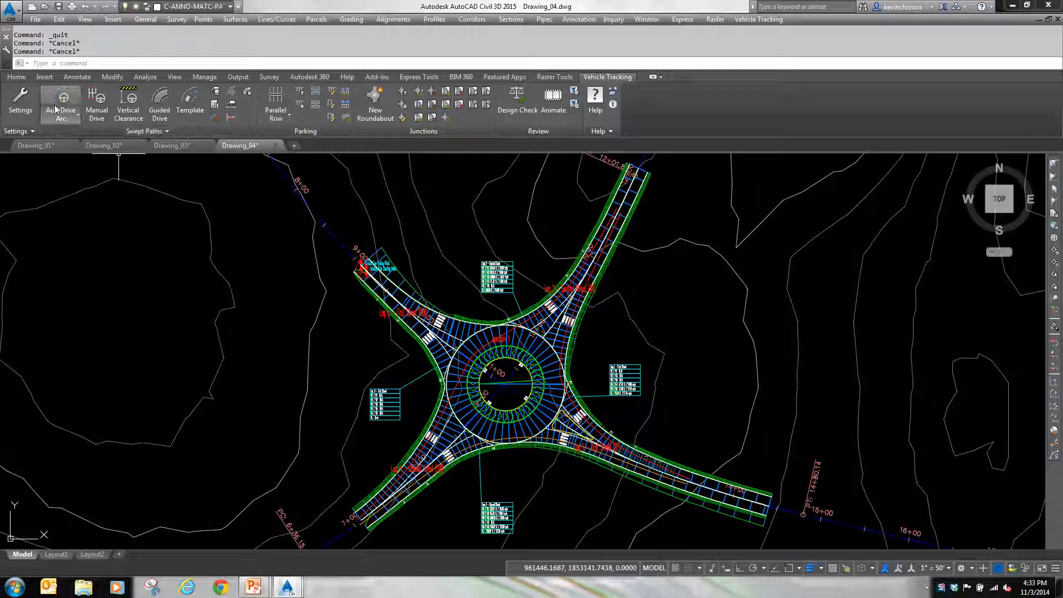
click(214, 91)
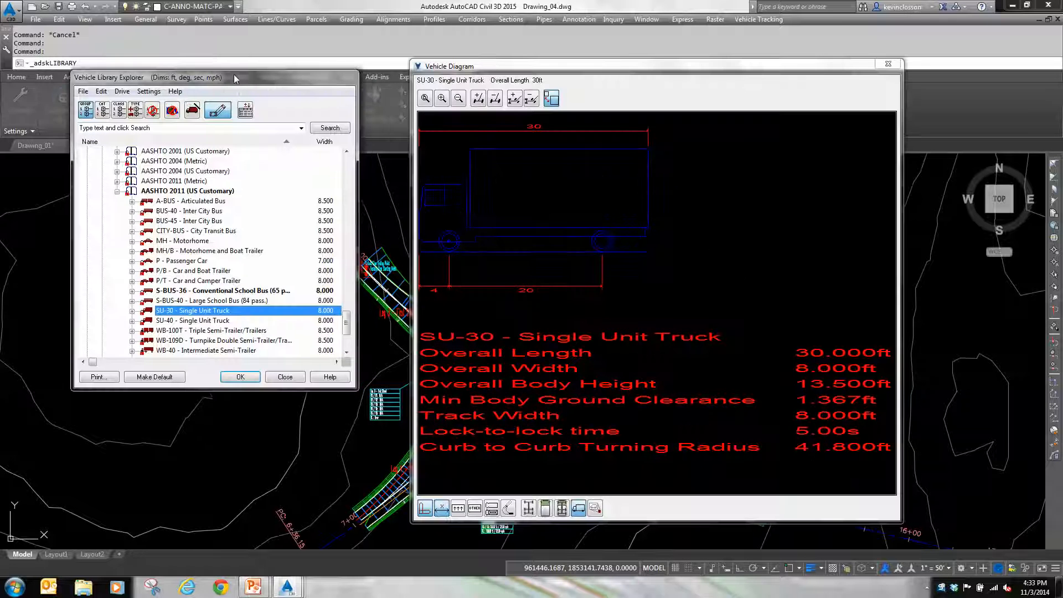
drag(234, 76, 228, 70)
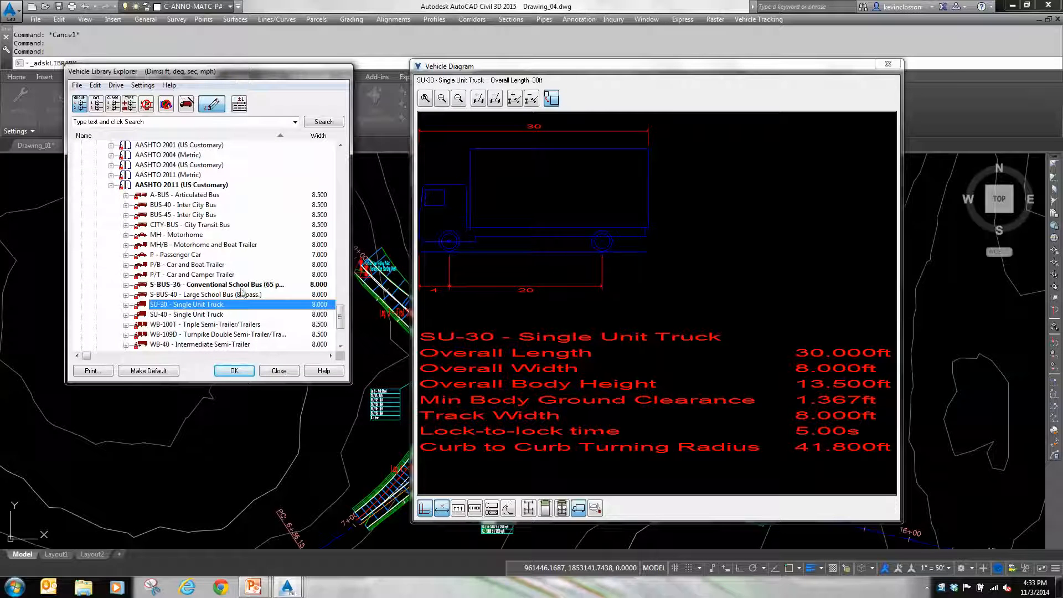
click(235, 371)
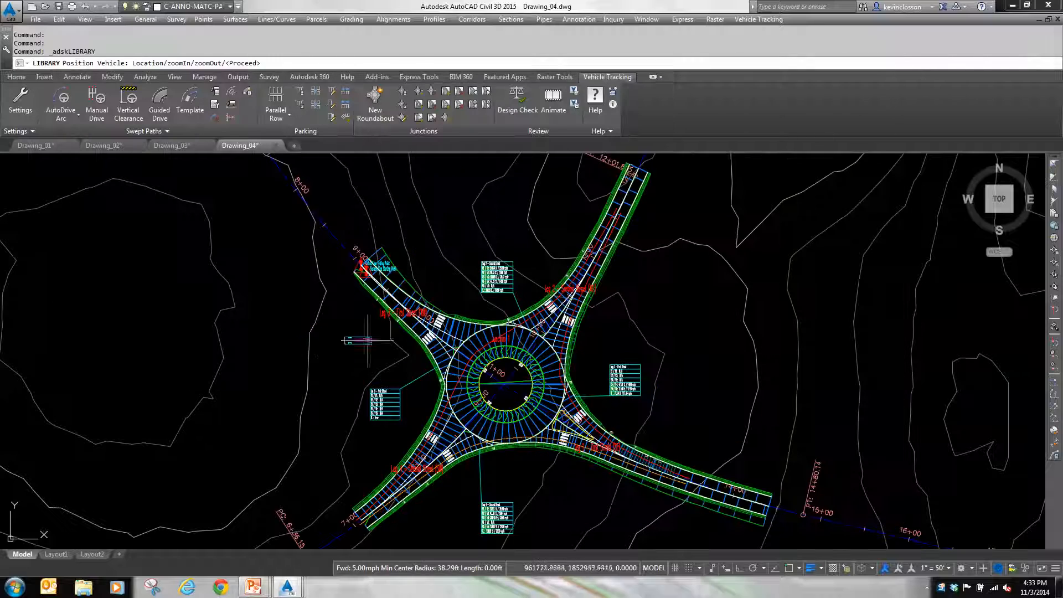
scroll(438, 473, up, 5)
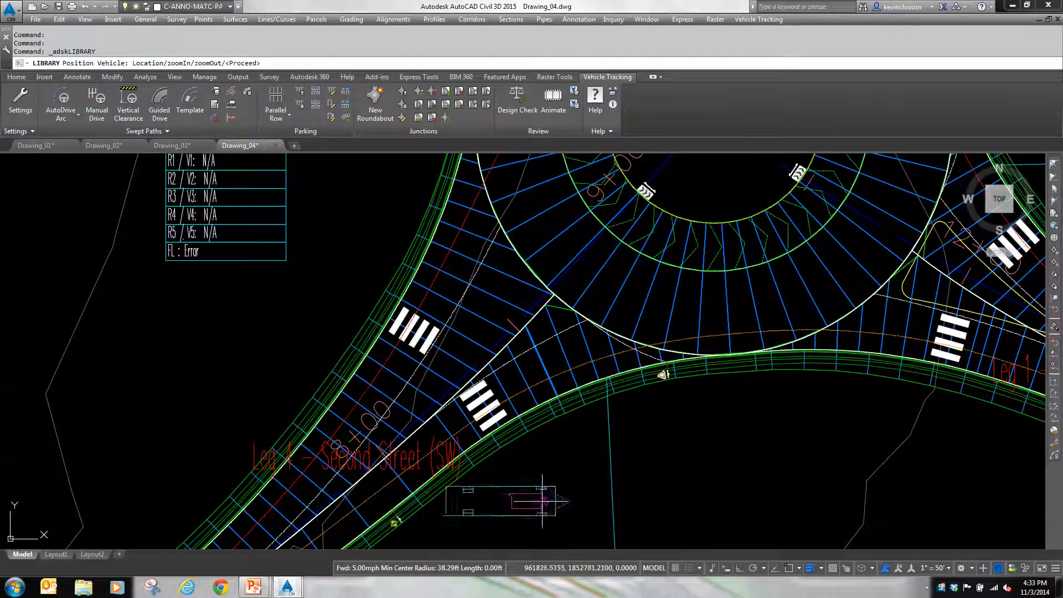
middle_drag(545, 499, 505, 368)
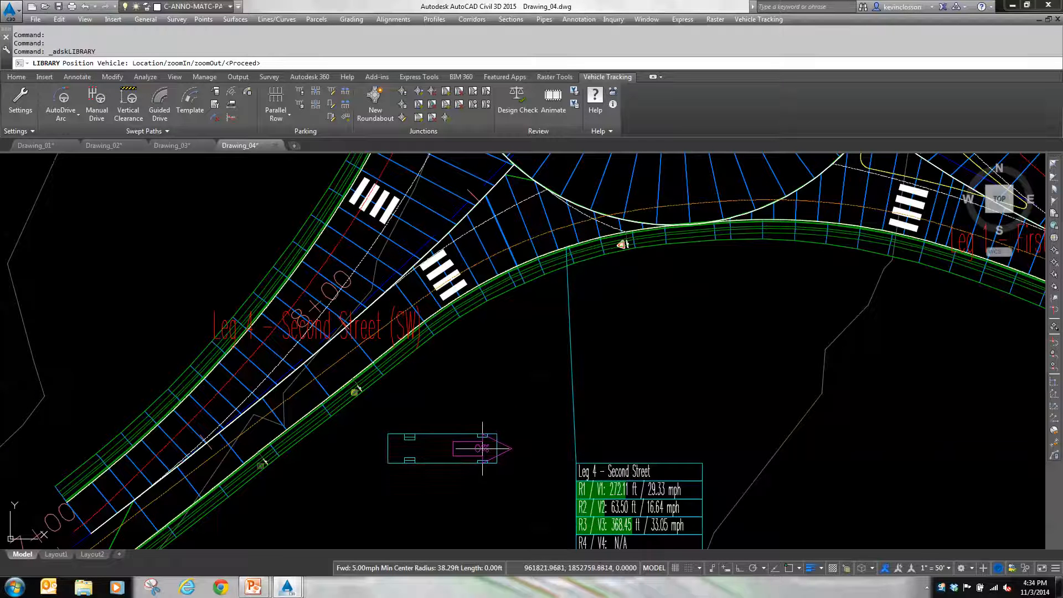
scroll(482, 449, down, 2)
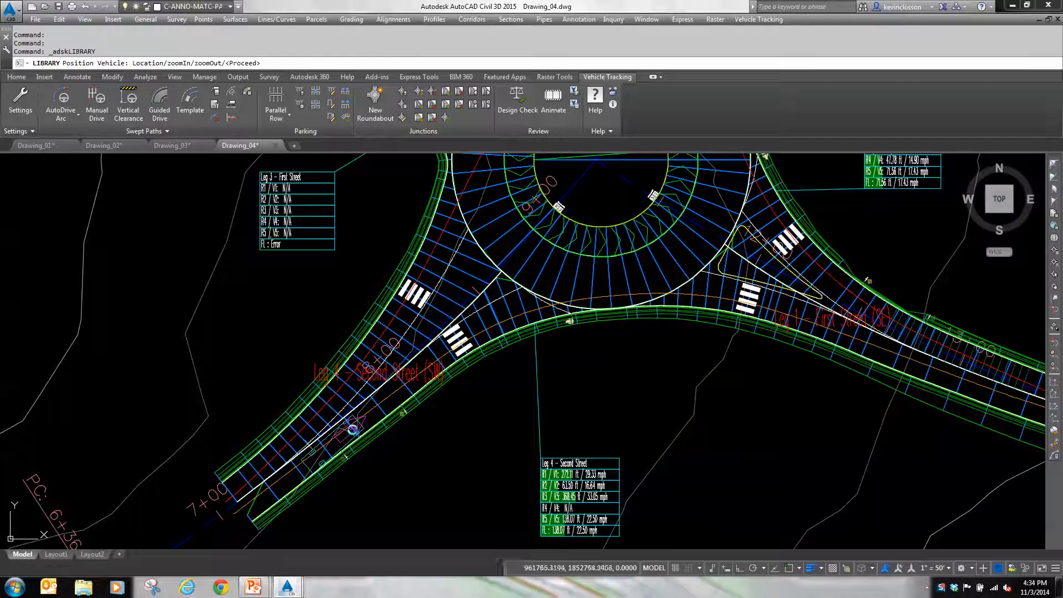
click(353, 429)
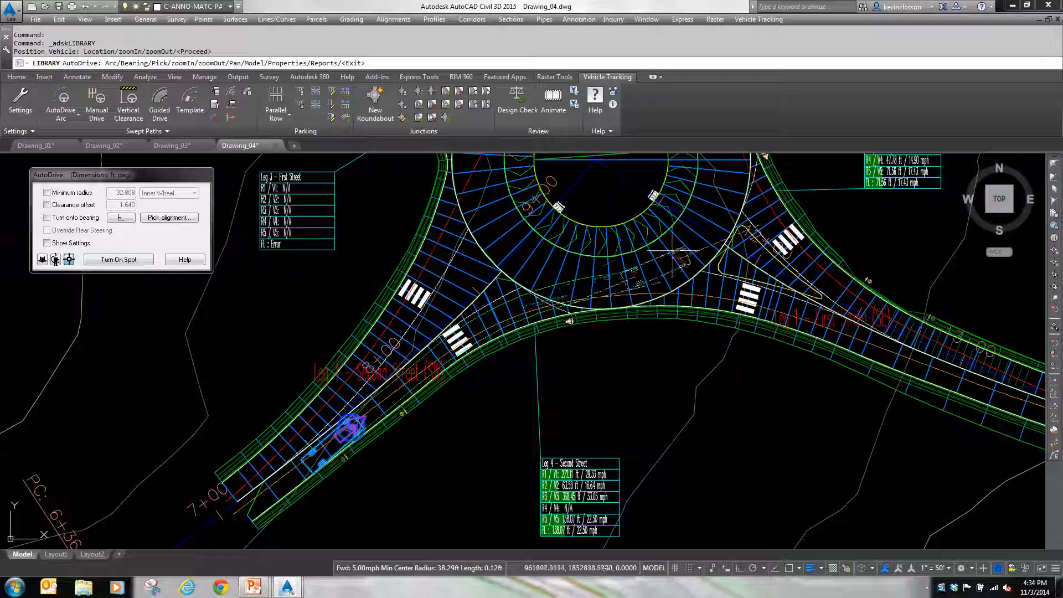
Step: AutoDrive the truck around the central island to the outer end of the exit lane on Leg 3 - First Street (NW)
mouse_move(681, 167)
middle_down()
mouse_move(692, 374)
mouse_move(711, 397)
middle_up()
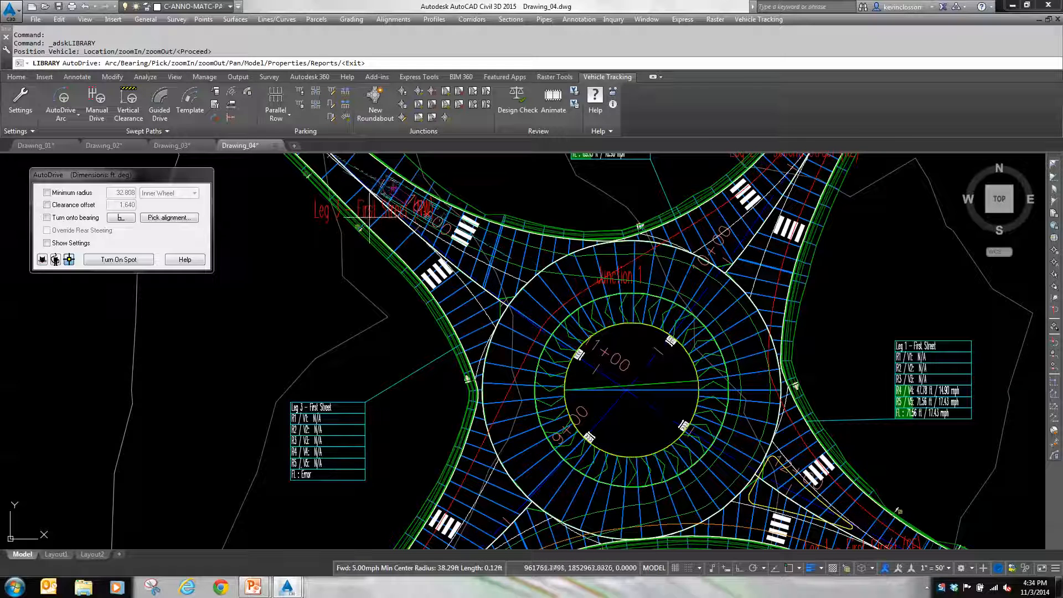
middle_drag(370, 217, 442, 386)
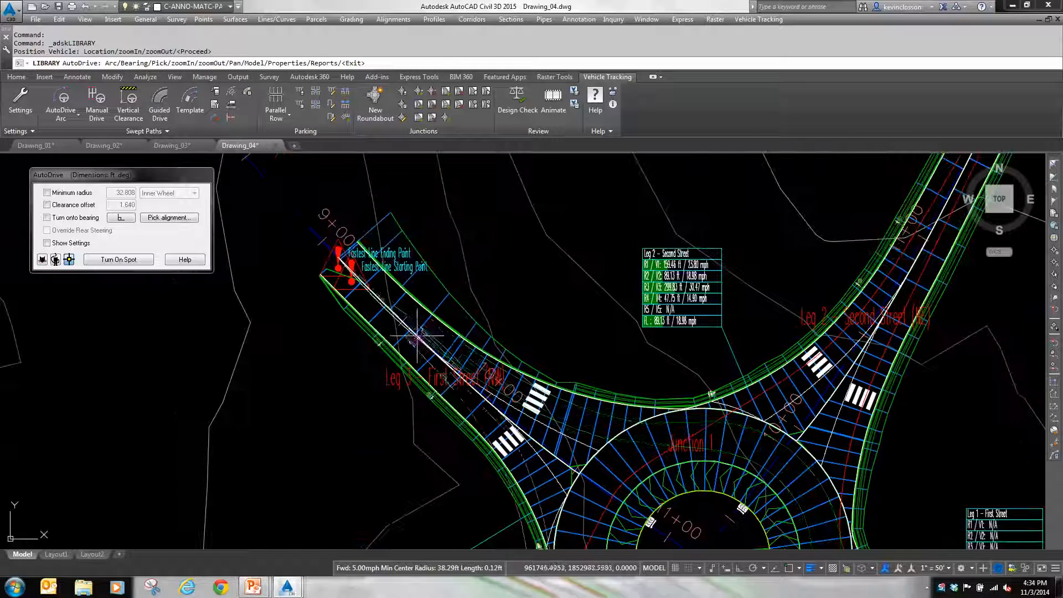
click(392, 298)
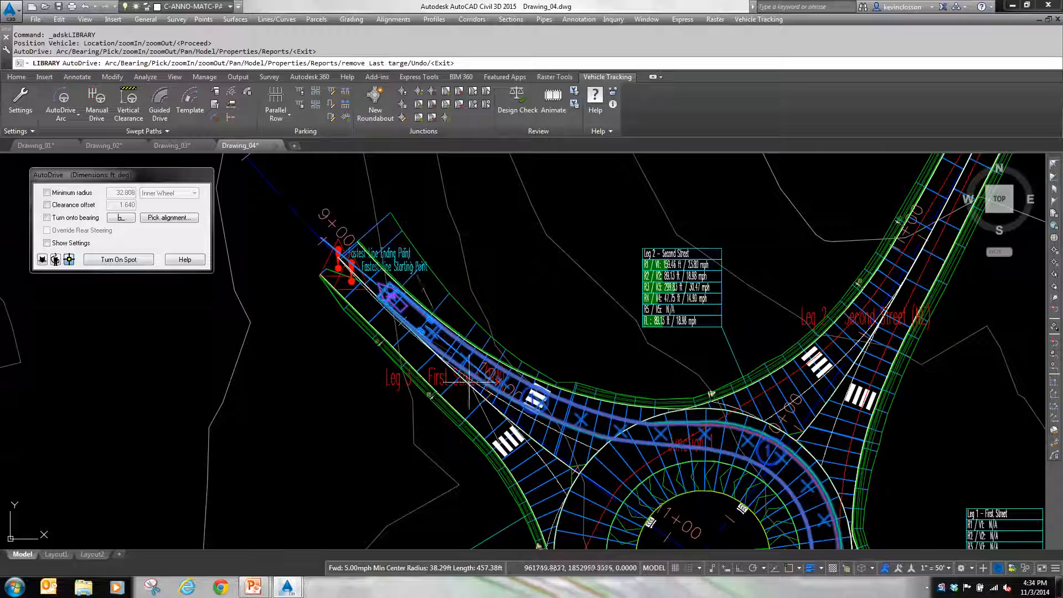
Step: Finish the SU-30 truck's swept path, check it across the roundabout, and deselect it
key(Return)
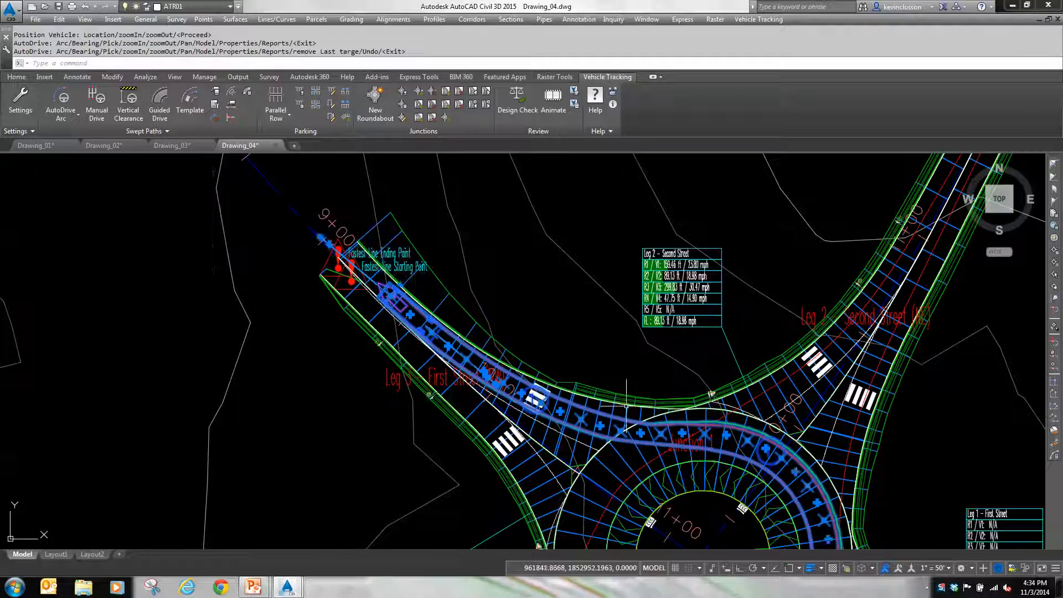
mouse_move(627, 407)
middle_down()
mouse_move(587, 255)
mouse_move(591, 265)
mouse_move(631, 205)
middle_up()
scroll(531, 354, down, 2)
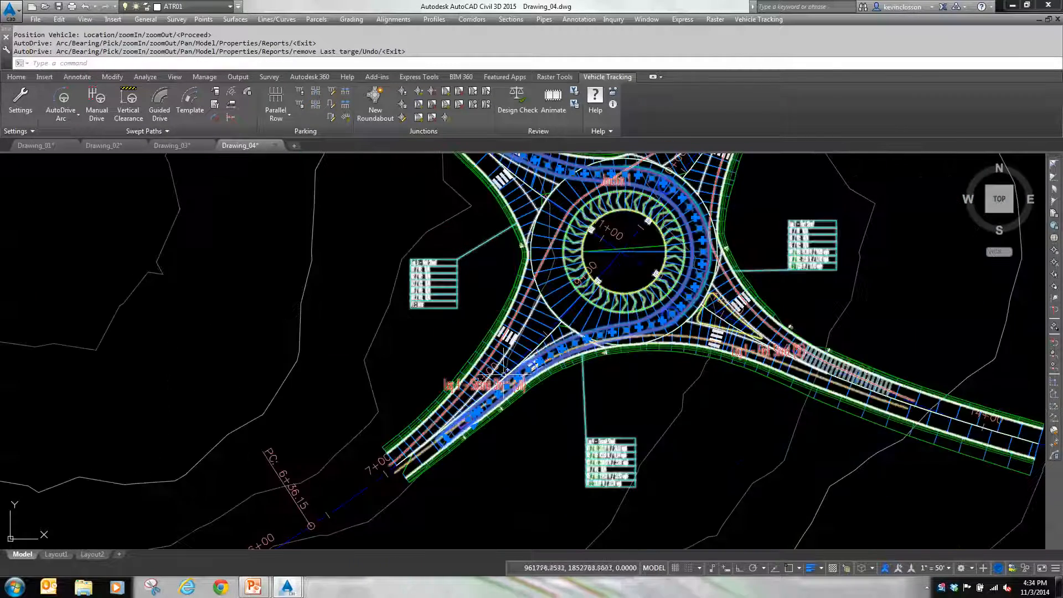
scroll(598, 276, down, 5)
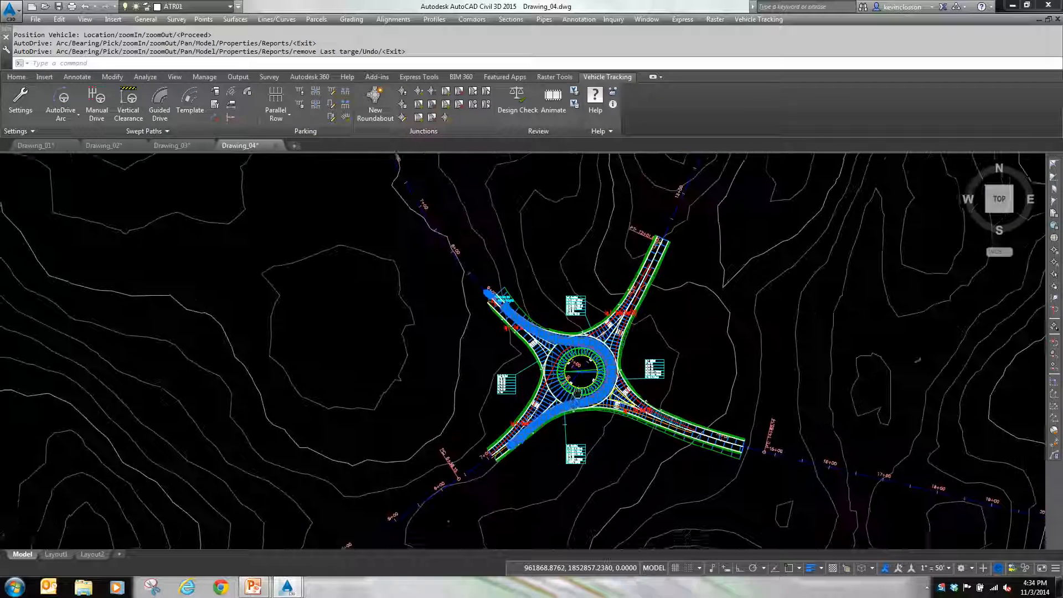
scroll(516, 313, up, 4)
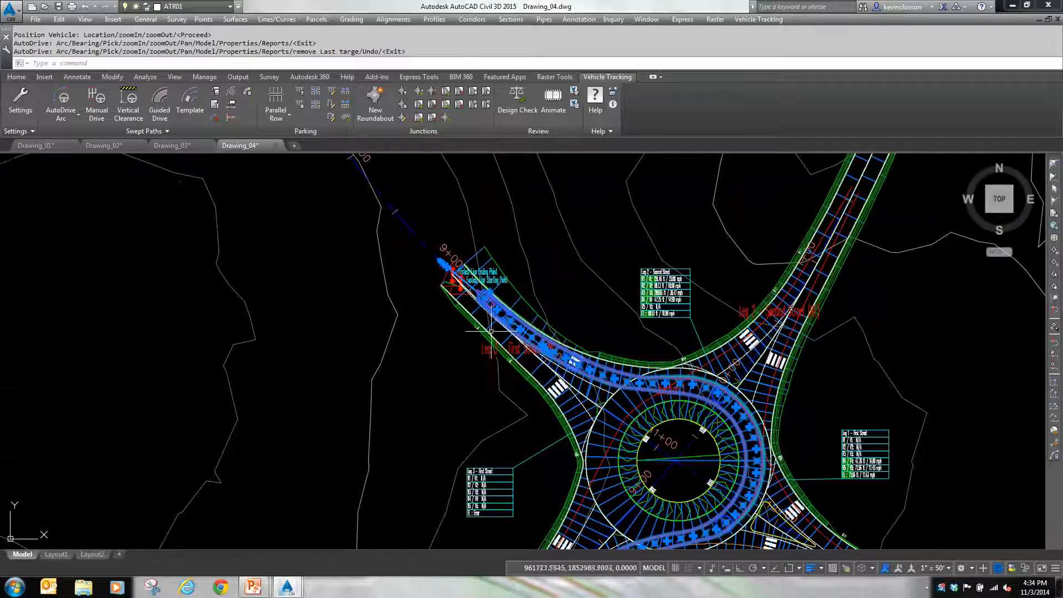
key(Escape)
key(Escape)
scroll(447, 319, up, 6)
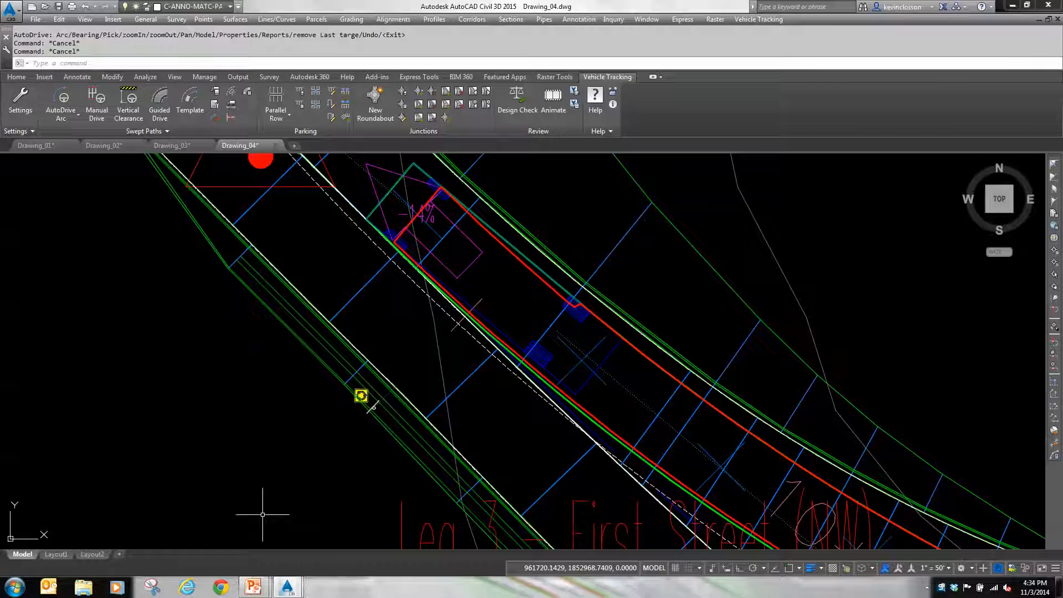
Step: Place the P - Passenger Car from the current drawing's vehicle pool in the entry lane of Leg 2 - Second Street (NE)
click(216, 91)
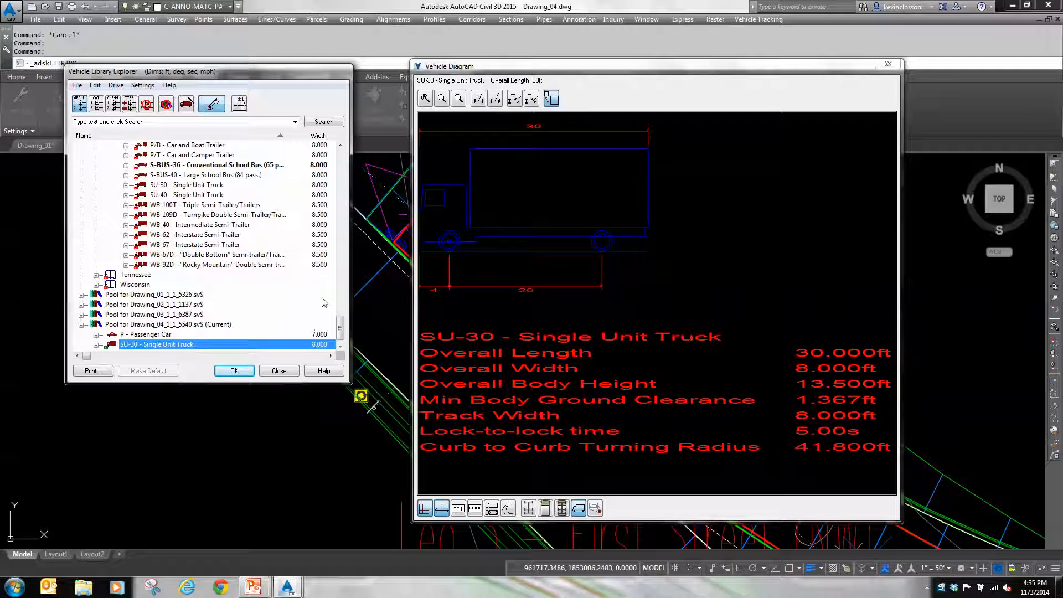
double_click(161, 335)
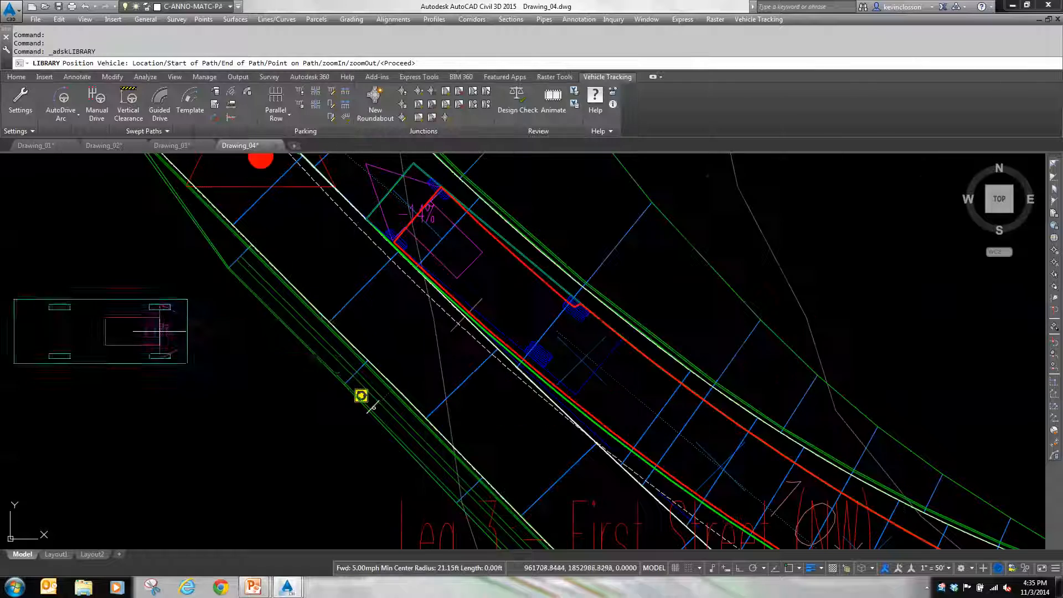
scroll(355, 319, down, 6)
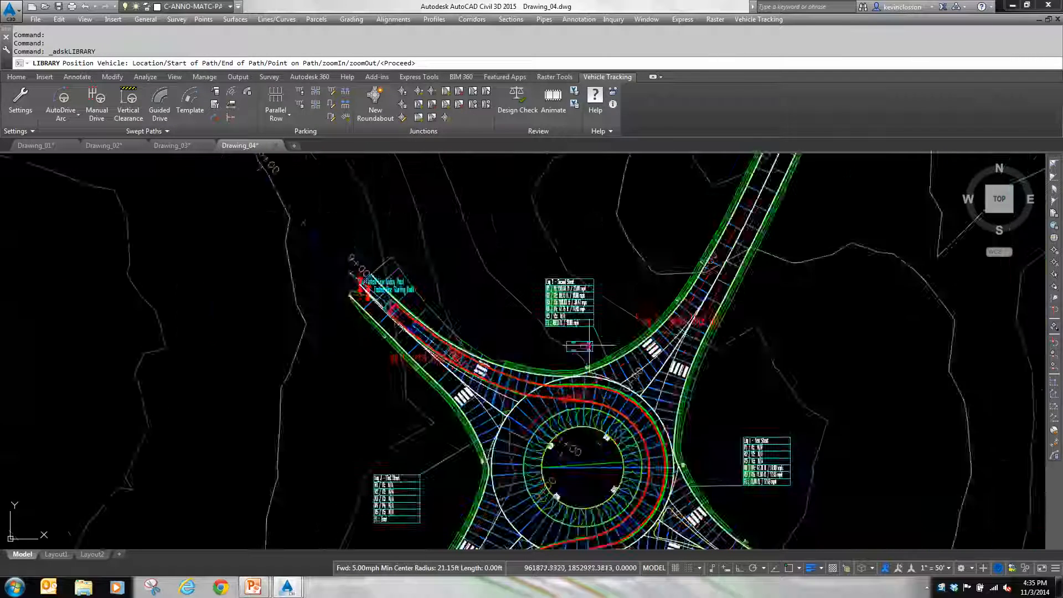
scroll(585, 345, down, 2)
mouse_move(586, 339)
middle_down()
mouse_move(531, 233)
mouse_move(474, 319)
middle_up()
scroll(542, 306, up, 4)
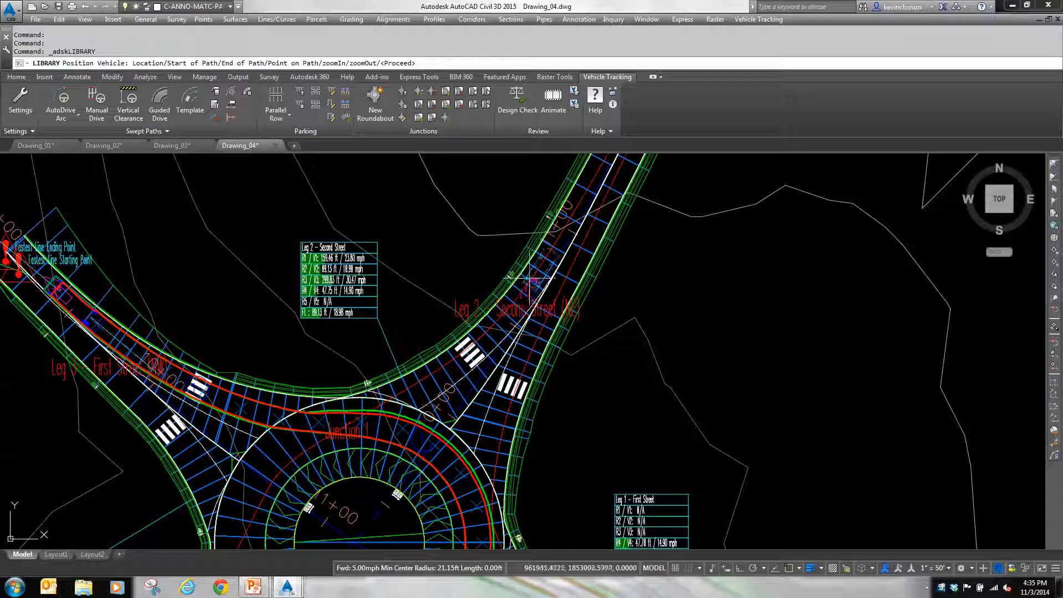
click(519, 299)
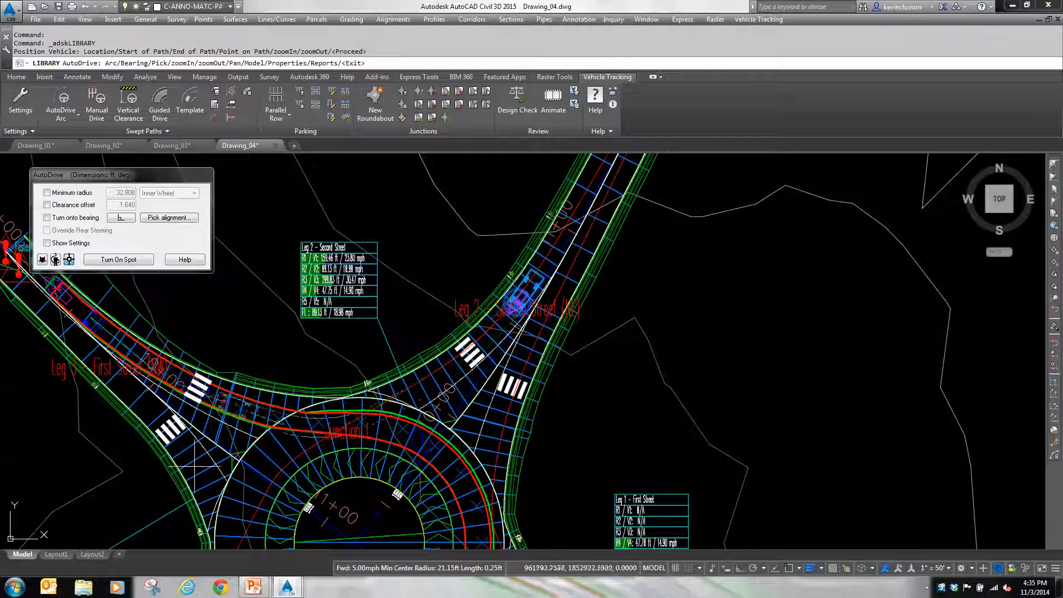
Step: AutoDrive the passenger car around the central island to the exit lane of Leg 4 - Second Street (SW) and finish its path
mouse_move(208, 506)
middle_down()
mouse_move(200, 400)
mouse_move(214, 292)
middle_up()
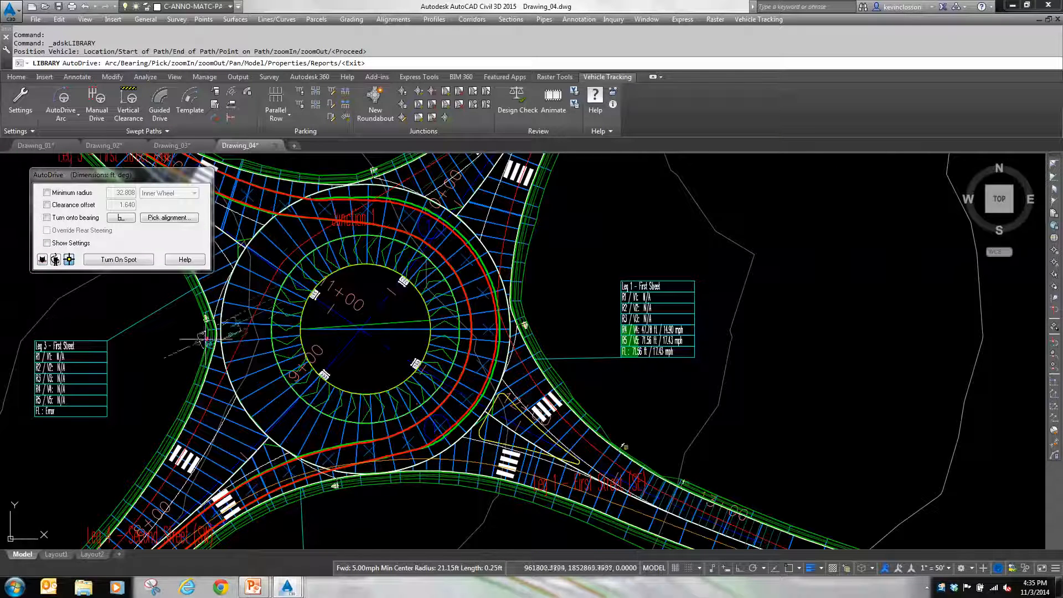
click(151, 515)
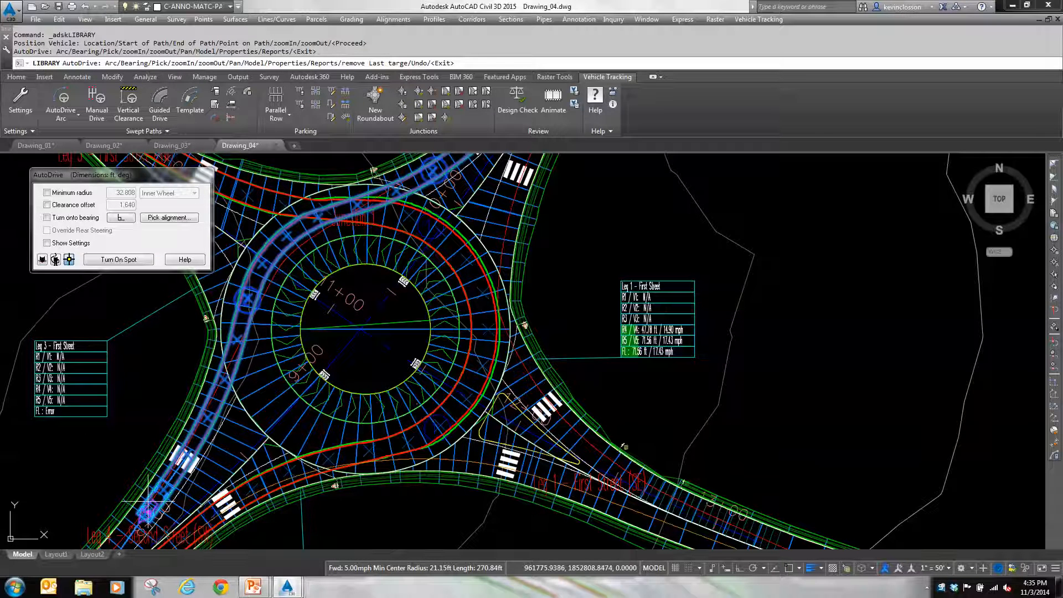
key(Return)
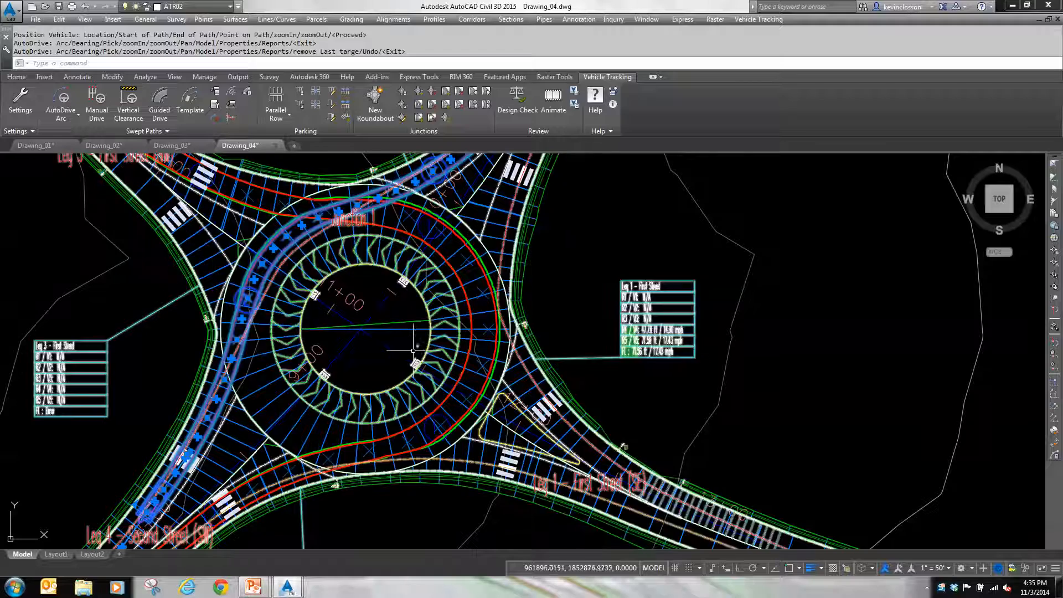
Step: Select both the truck's and the passenger car's swept paths and start the Vehicle Tracking animation for them
middle_drag(278, 224, 461, 355)
click(298, 239)
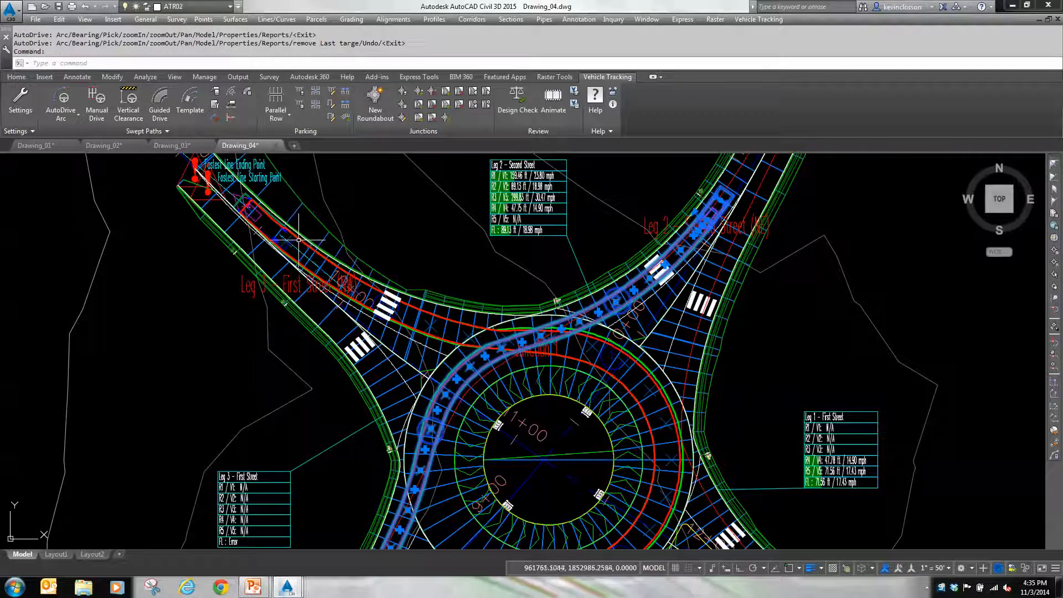
key(Escape)
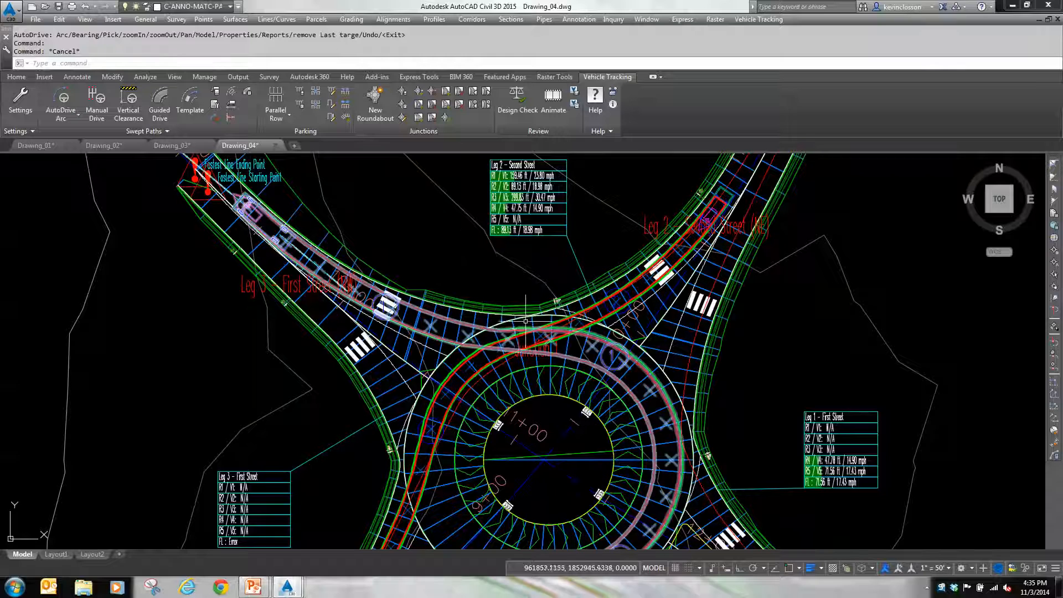
click(450, 343)
click(459, 367)
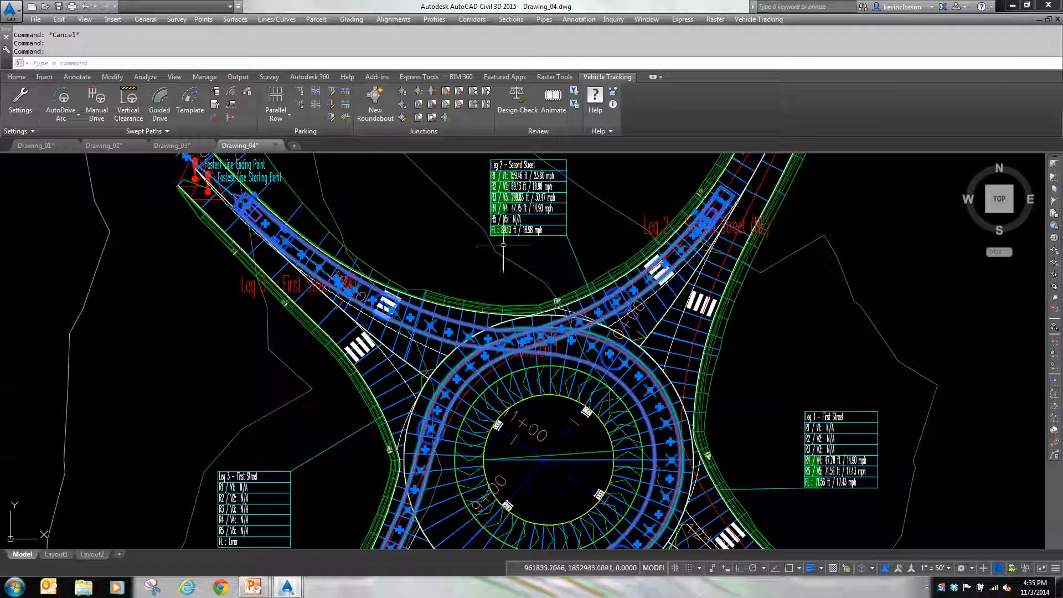
click(553, 99)
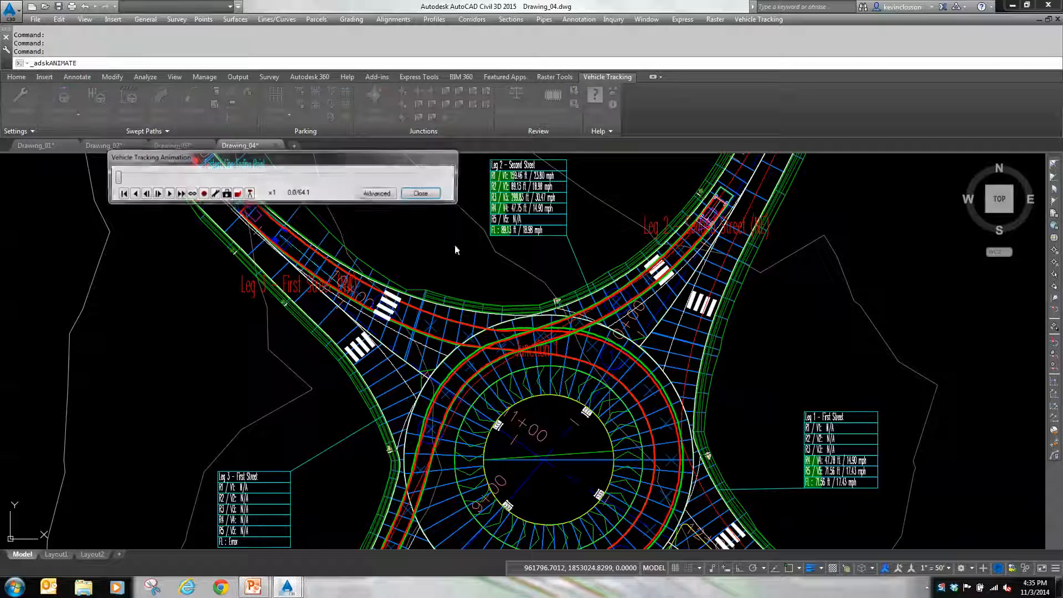
click(238, 194)
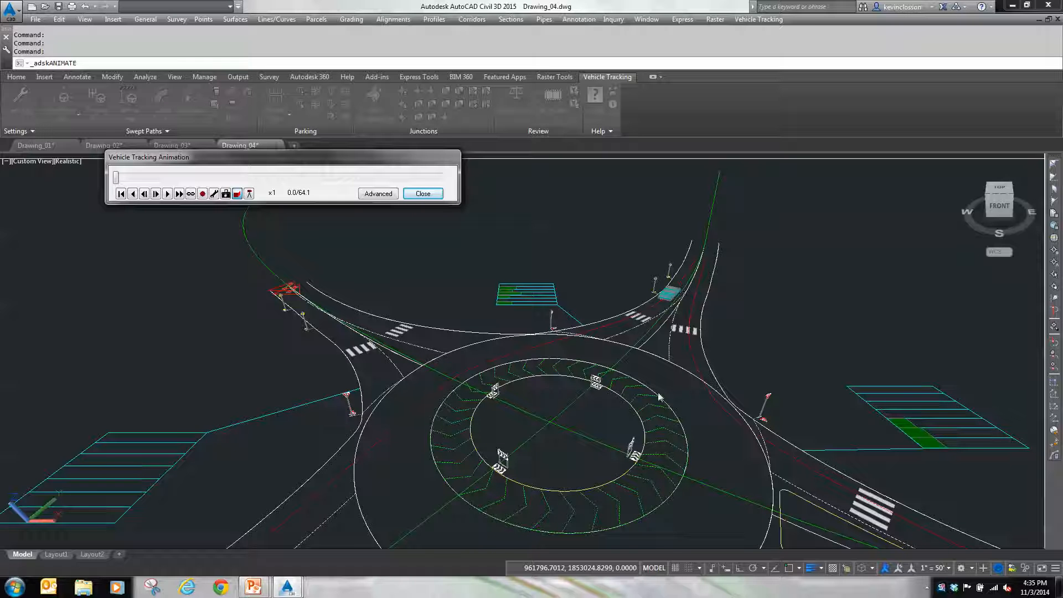
click(237, 194)
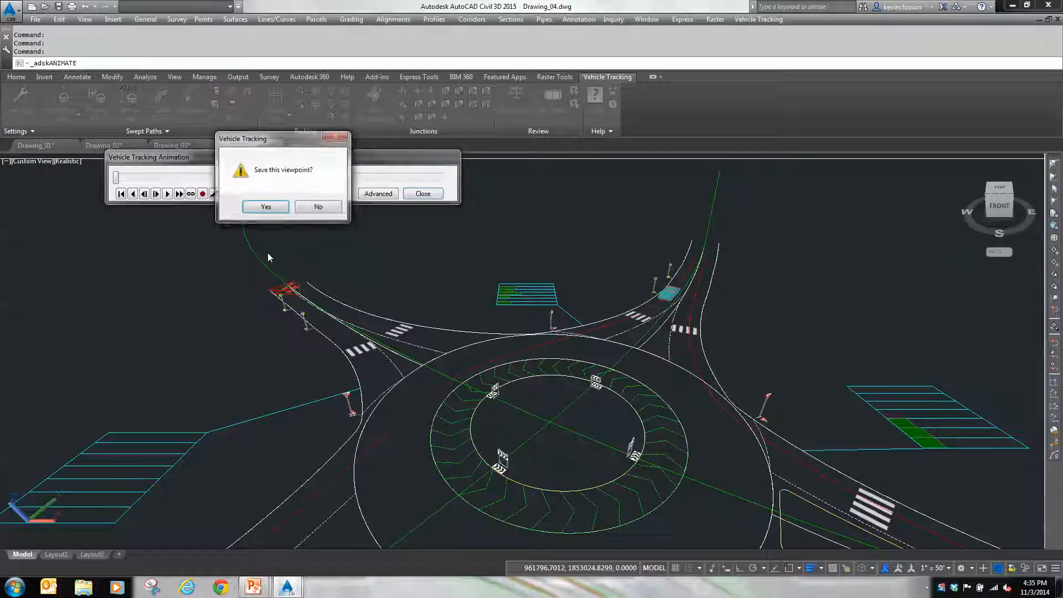
click(318, 206)
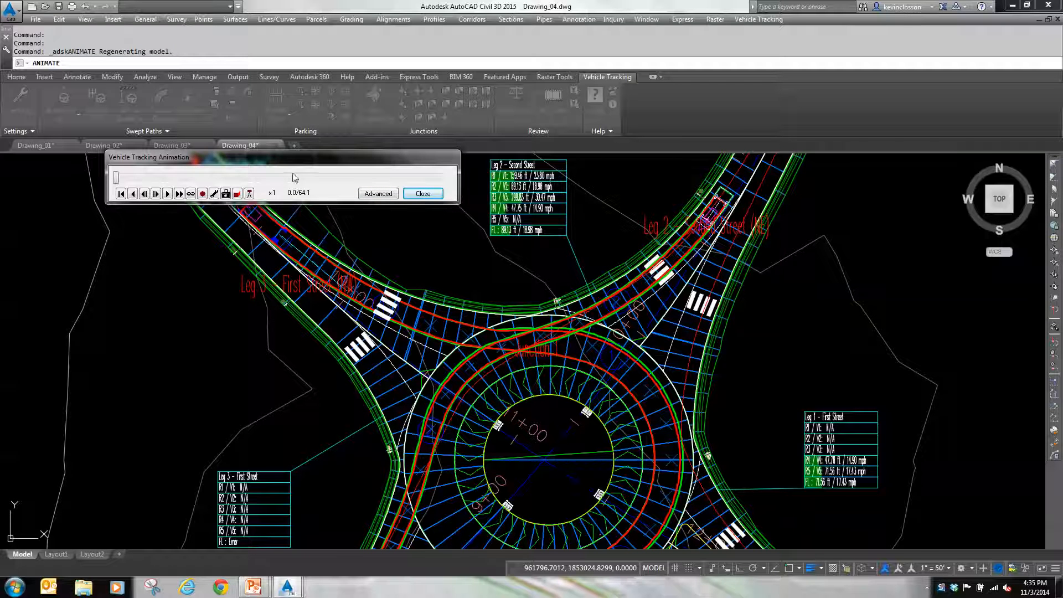
Step: Show the animation in 3D with the camera tracking and targeting the SU-30 truck on Path 1
click(238, 194)
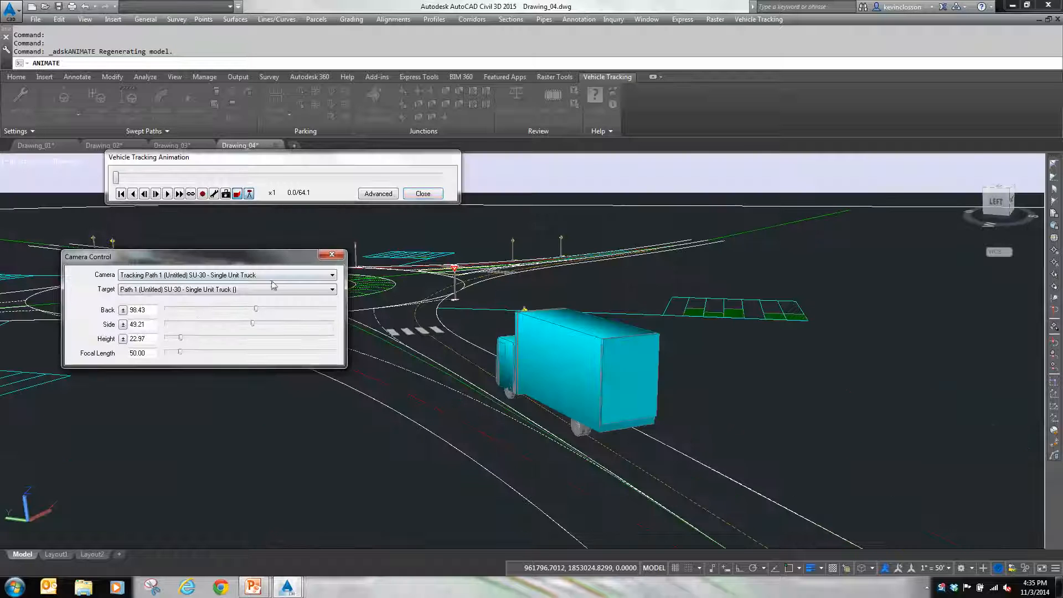
drag(282, 258, 276, 400)
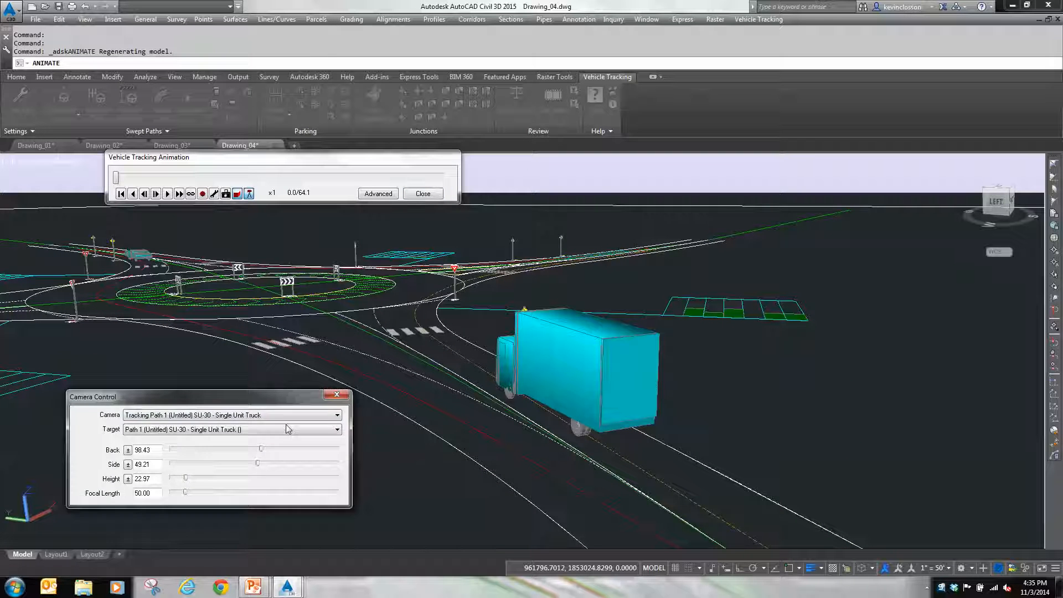
key(ctrl)
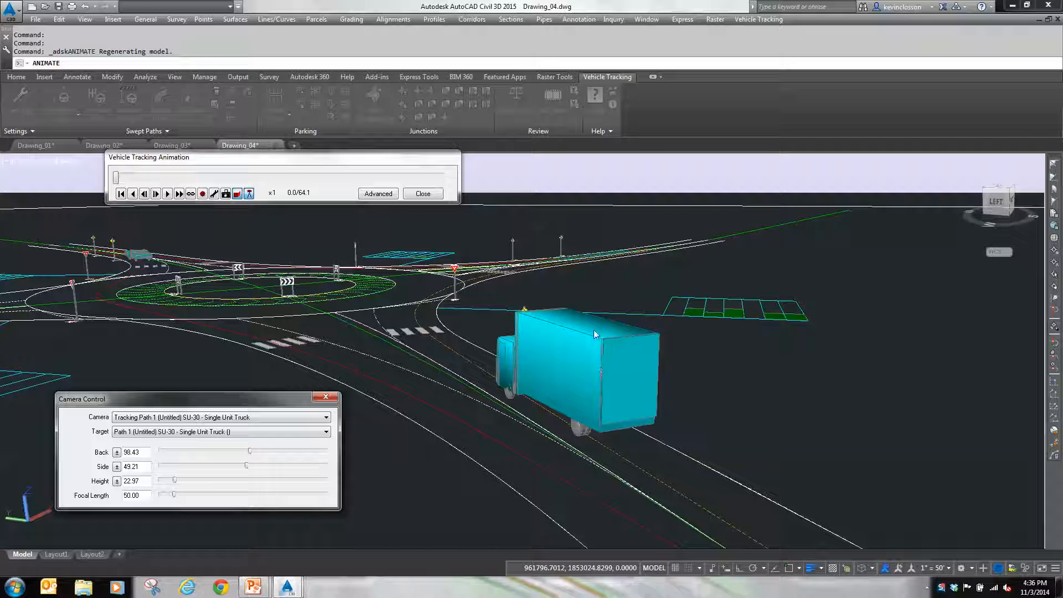
Step: Adjust the truck-tracking camera to Back -214, Side 74 and Height 122
drag(249, 454, 245, 454)
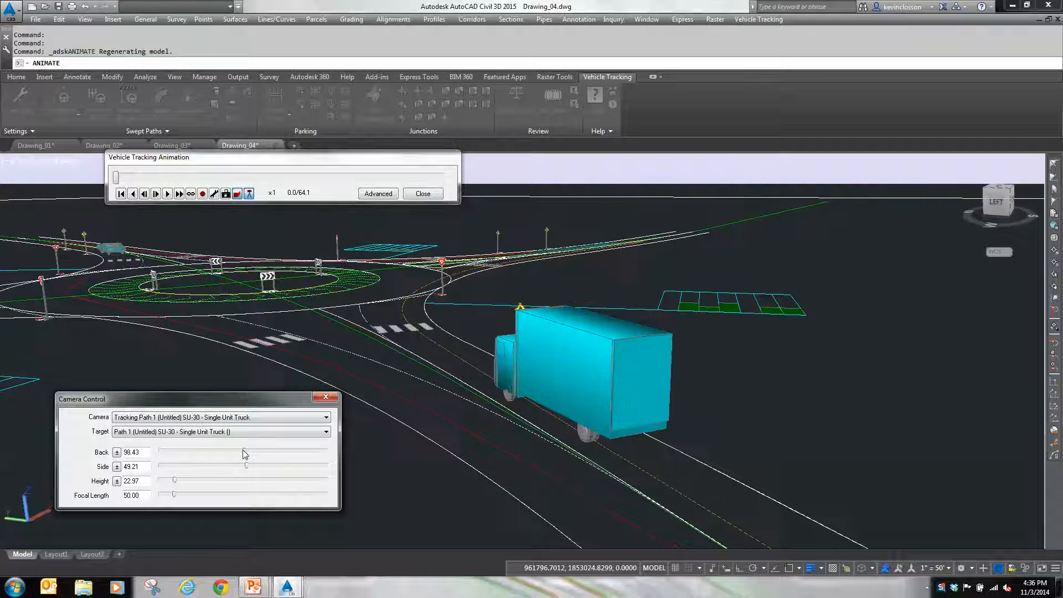
click(269, 450)
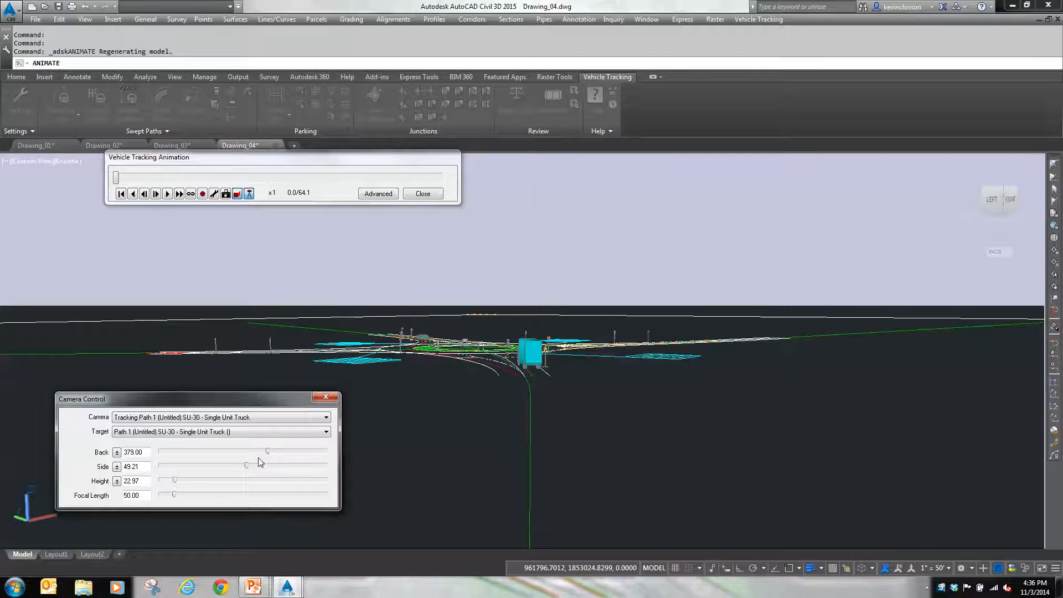
drag(269, 454, 249, 466)
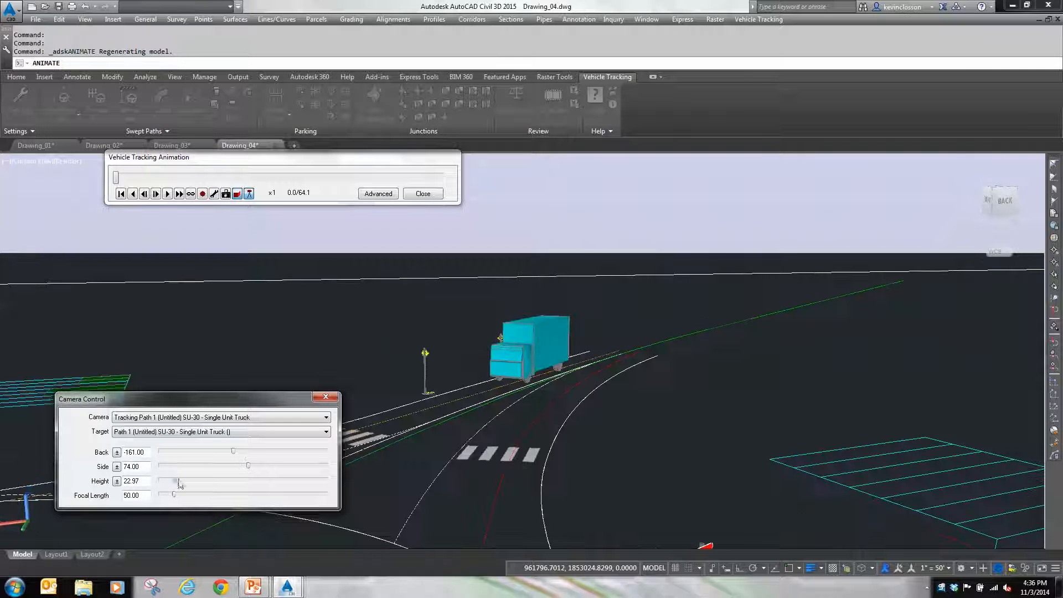
drag(179, 485, 187, 481)
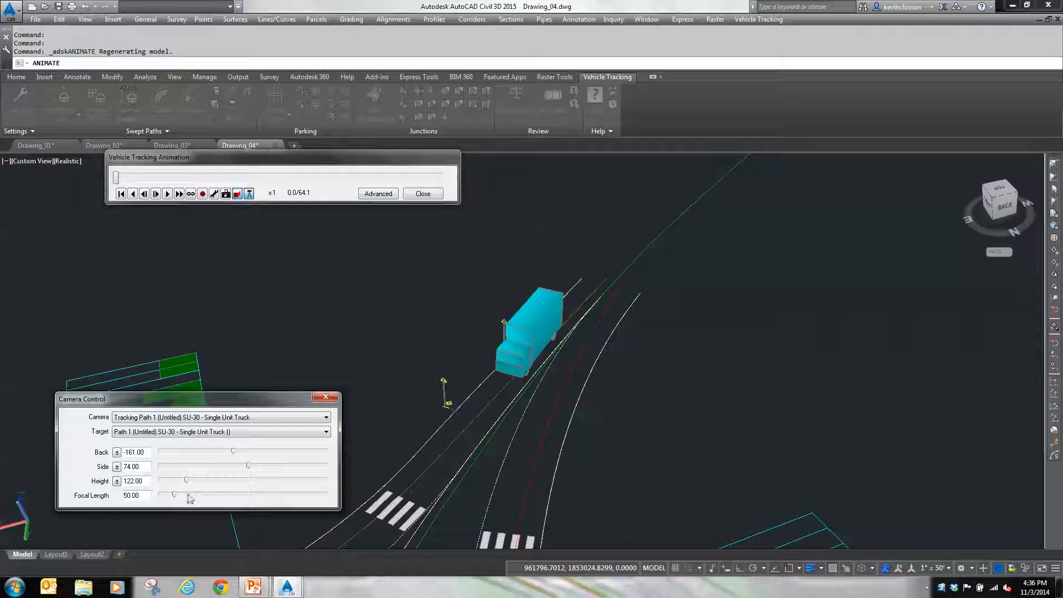
drag(237, 455, 233, 454)
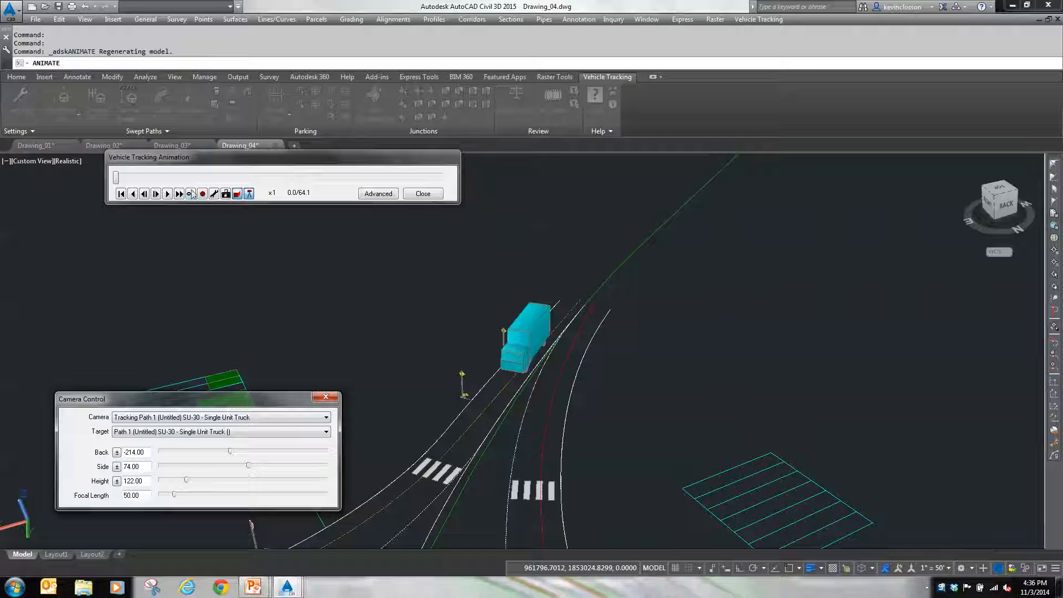
Step: Play the vehicle animation, set the camera's height to 192 and focal length to 19, and skip ahead in the playback
click(168, 194)
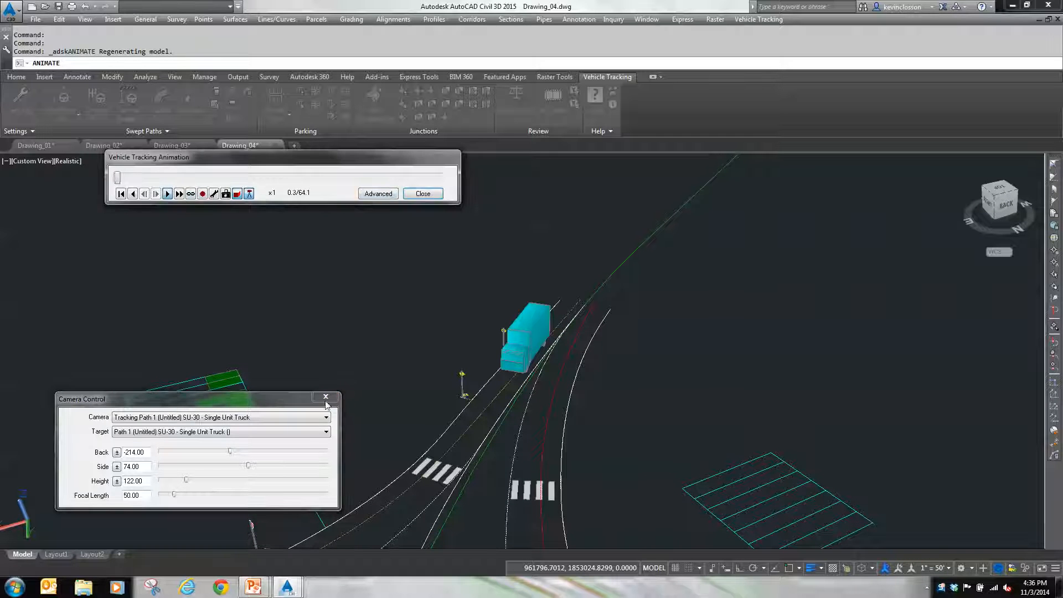
drag(261, 406, 850, 221)
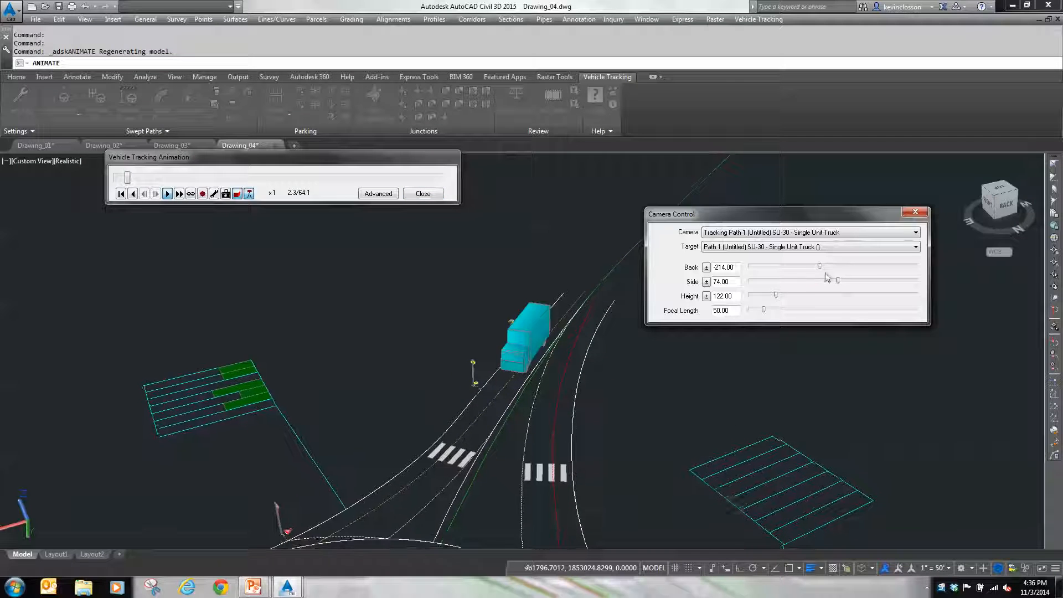
drag(764, 310, 783, 295)
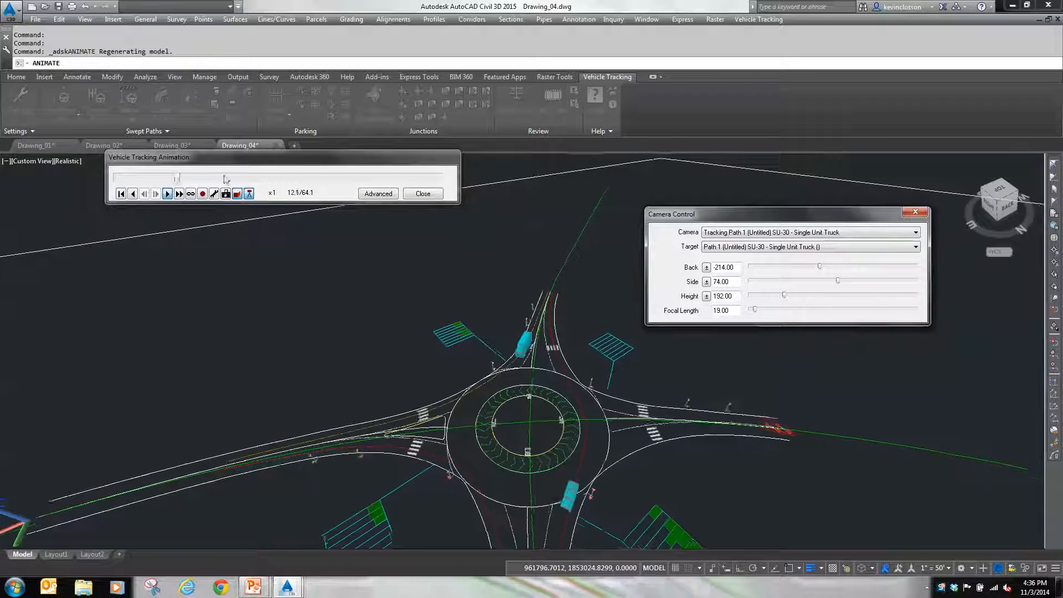
drag(183, 178, 261, 179)
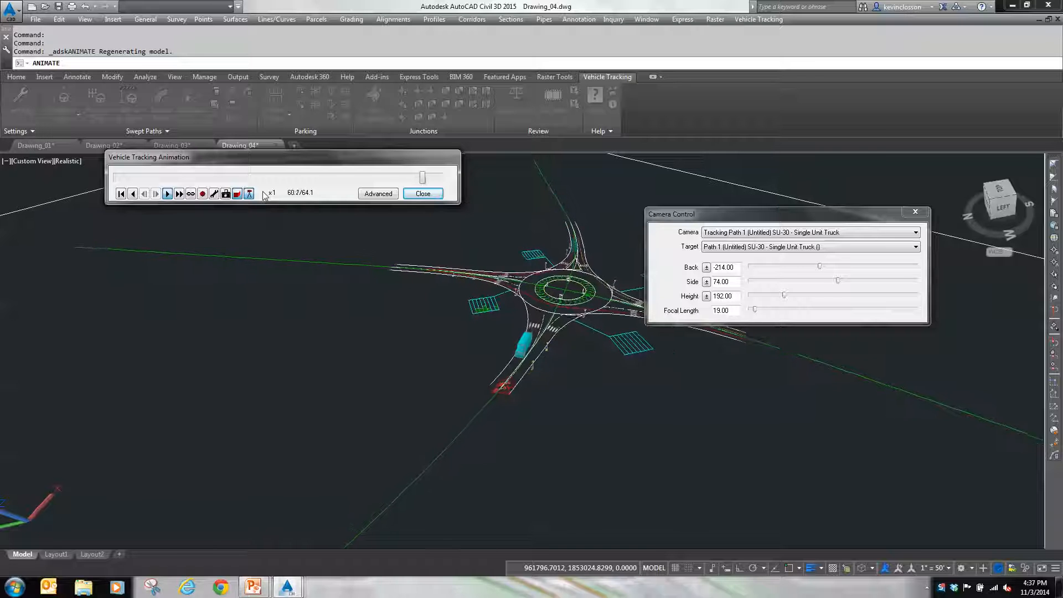
Step: Close the camera view without saving the viewpoint and end the vehicle animation
key(alt+Tab)
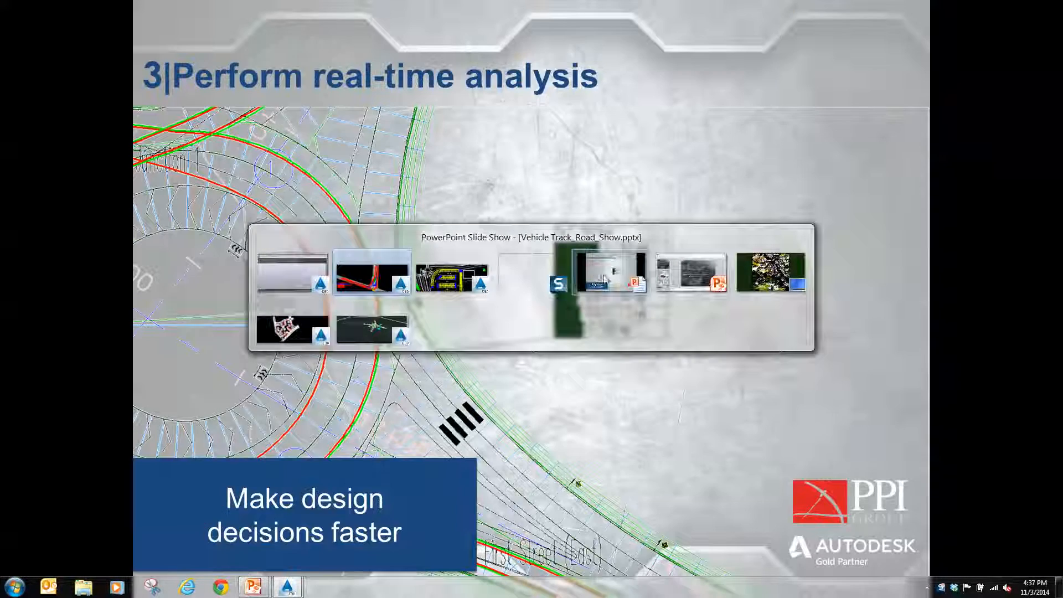
click(608, 275)
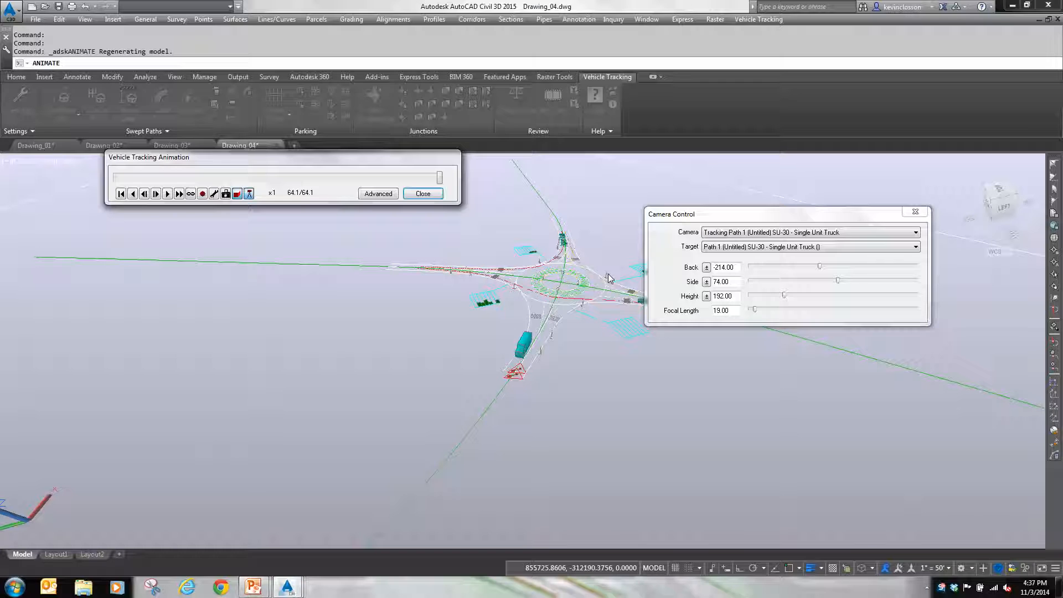
key(Escape)
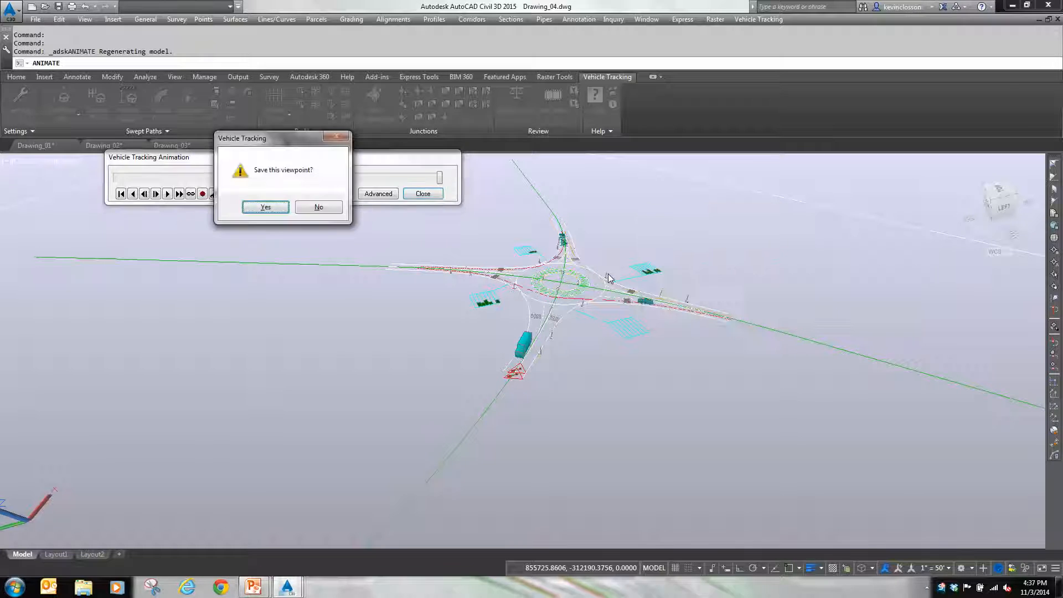
click(319, 208)
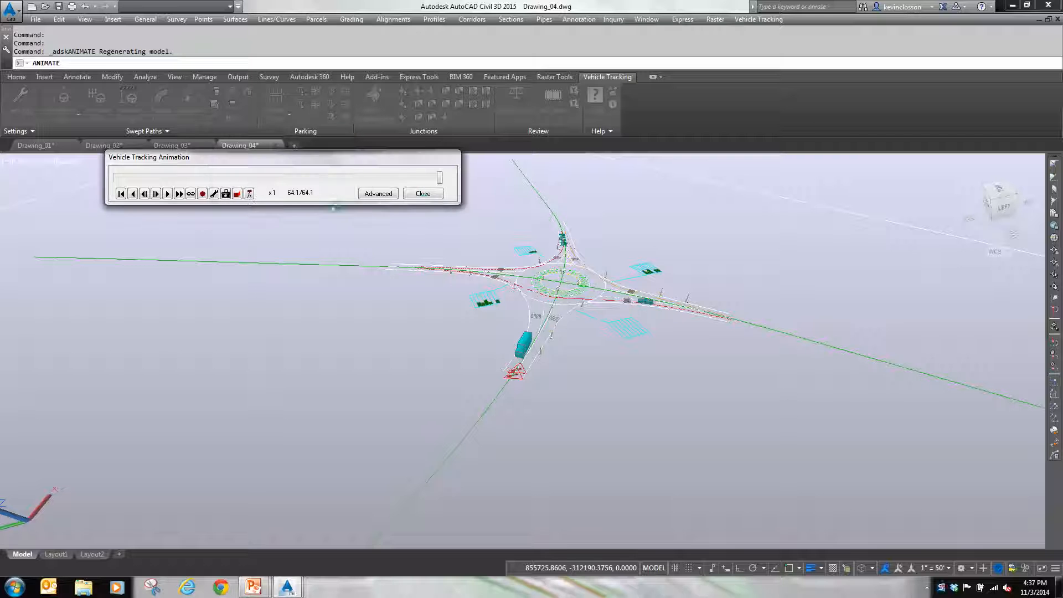
click(423, 194)
Step: Switch to the PowerPoint slide show and advance from the real-time analysis slide to the contact information slide
mouse_move(255, 590)
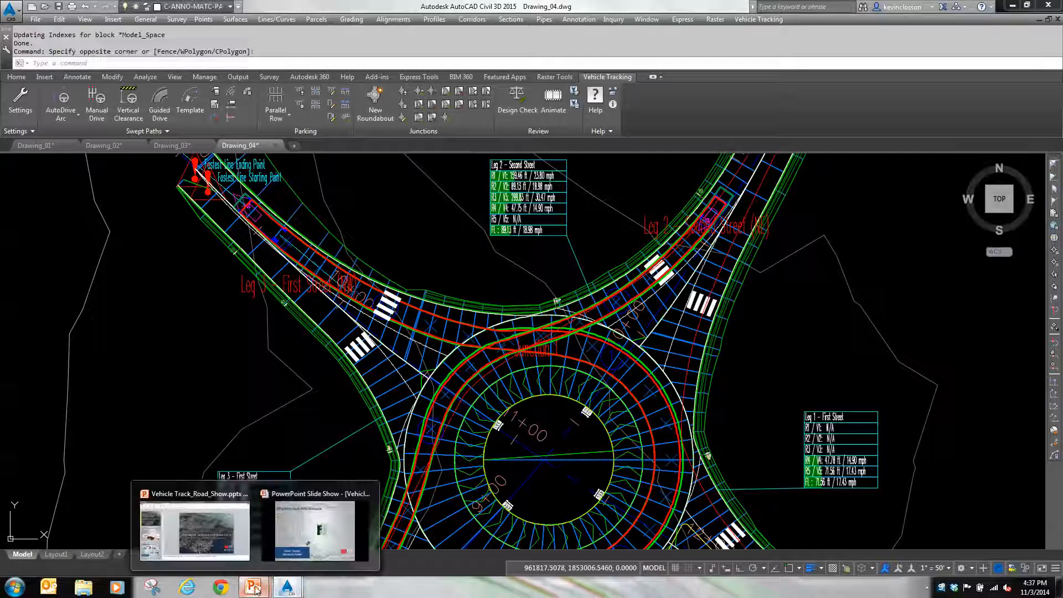
click(293, 548)
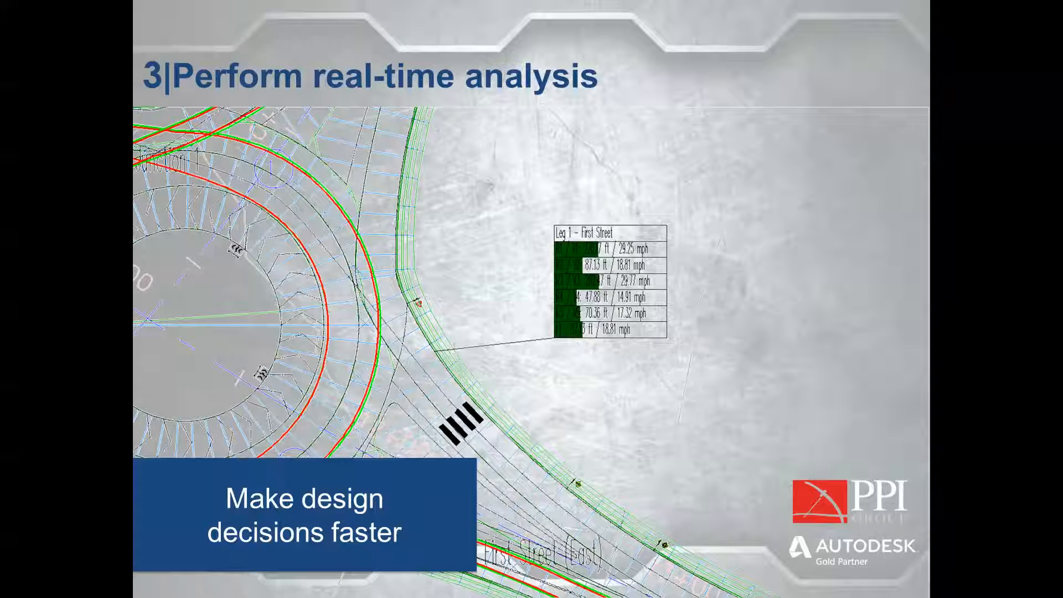
click(793, 383)
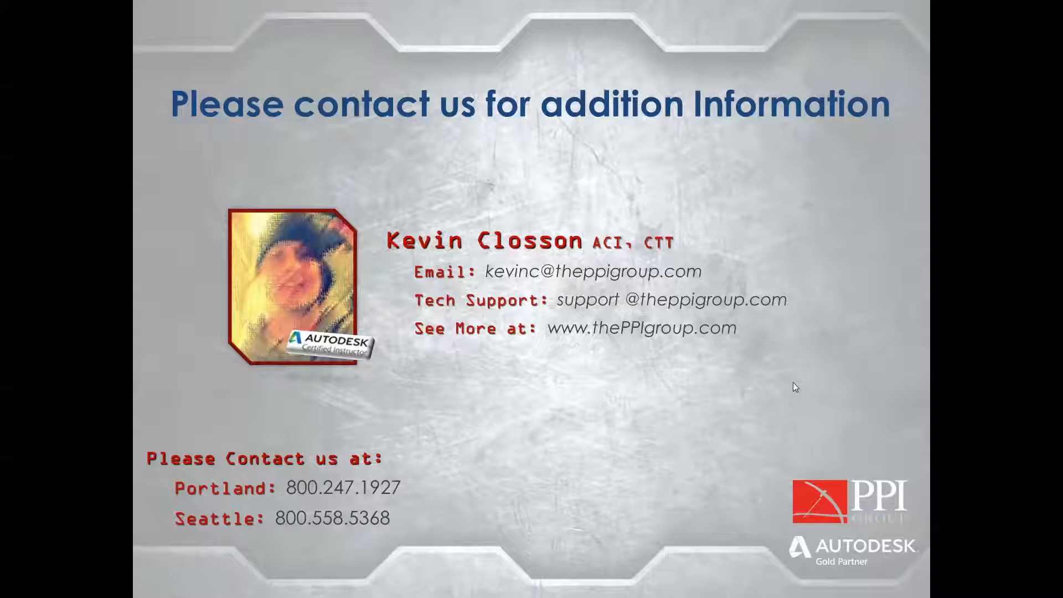